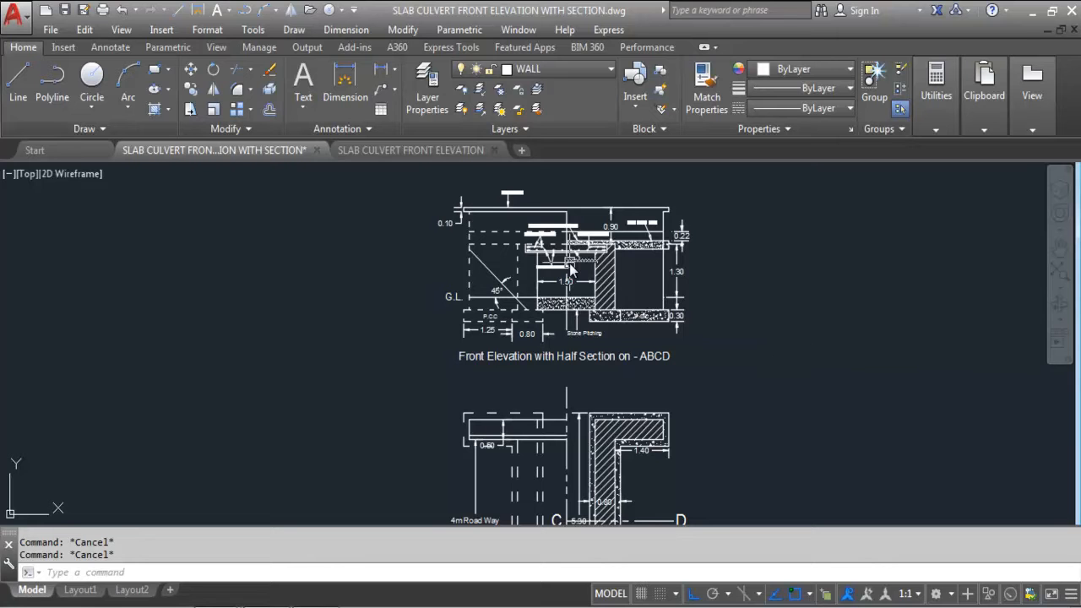
# Compare the front elevation with half section, the half sectional plan and the top plan of the slab culvert
pyautogui.scroll(-3, 570, 287)
pyautogui.scroll(3, 576, 431)
pyautogui.scroll(-3, 577, 431)
pyautogui.scroll(3, 530, 471)
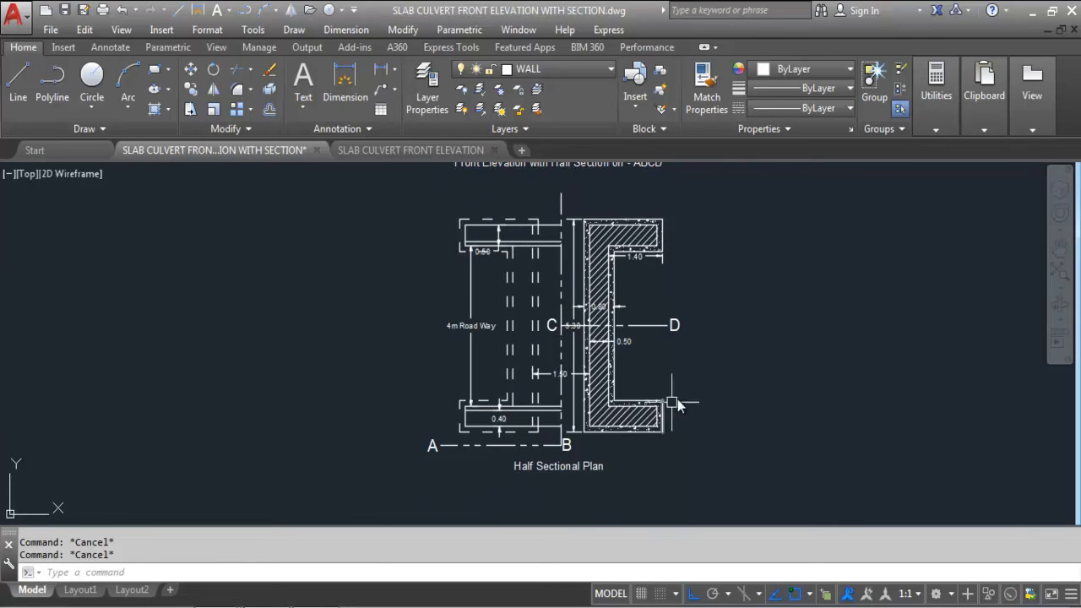
pyautogui.scroll(-3, 791, 385)
pyautogui.scroll(-3, 398, 394)
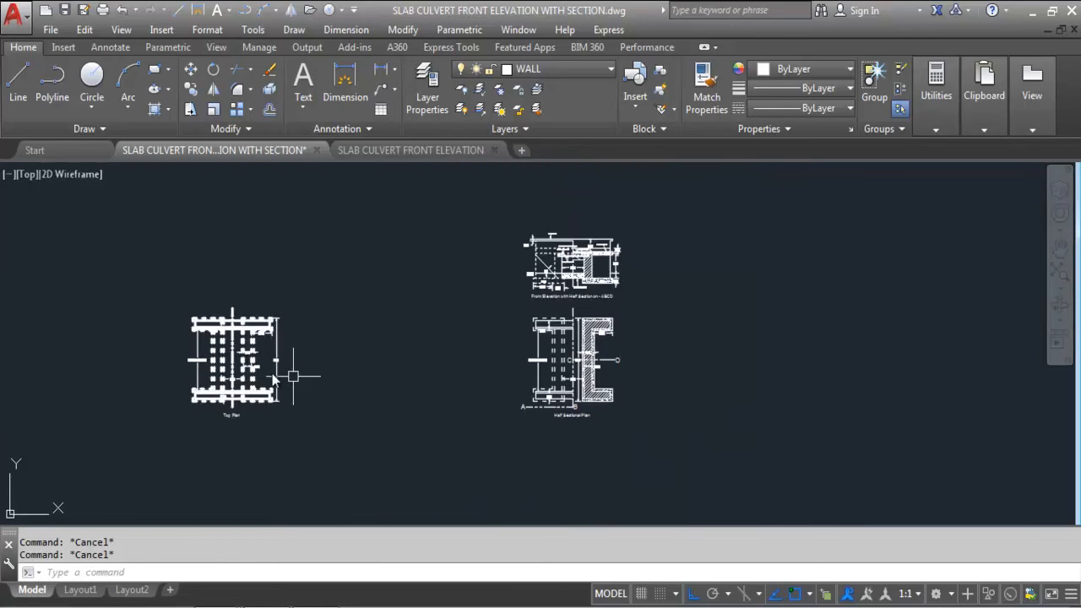
pyautogui.scroll(4, 195, 385)
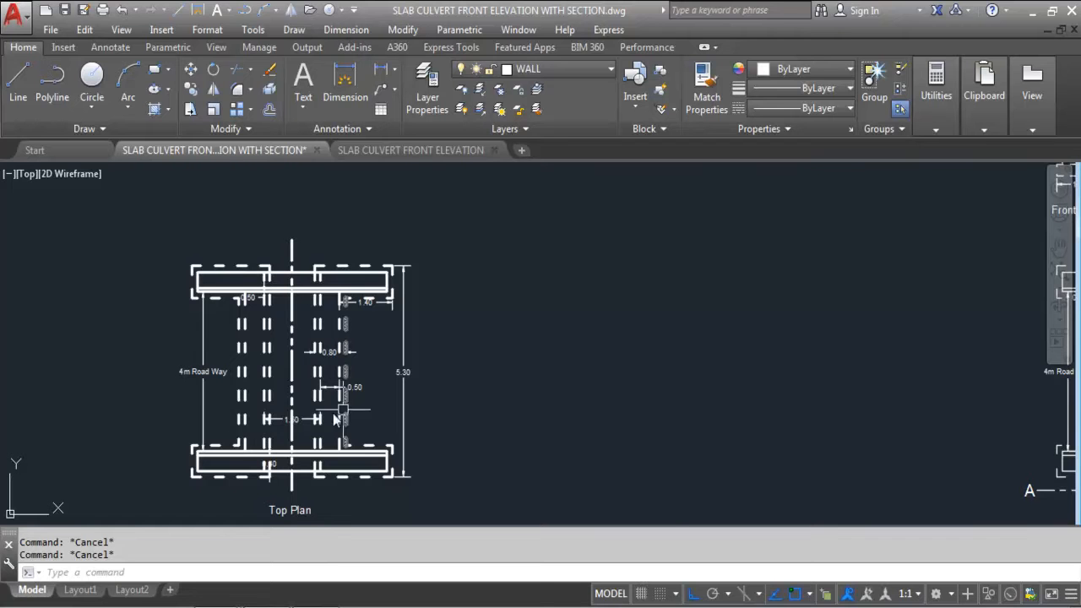
pyautogui.scroll(-2, 153, 344)
pyautogui.scroll(-2, 158, 340)
pyautogui.scroll(4, 549, 349)
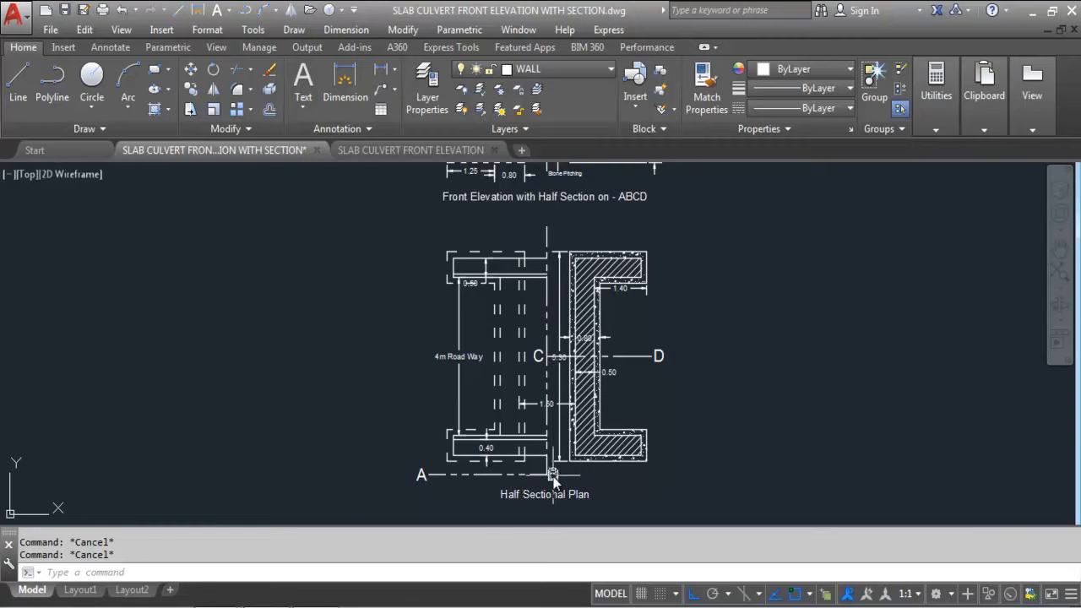
# Examine the path of section line A-B-C-D through the half sectional plan
pyautogui.scroll(4, 550, 475)
pyautogui.scroll(-2, 565, 440)
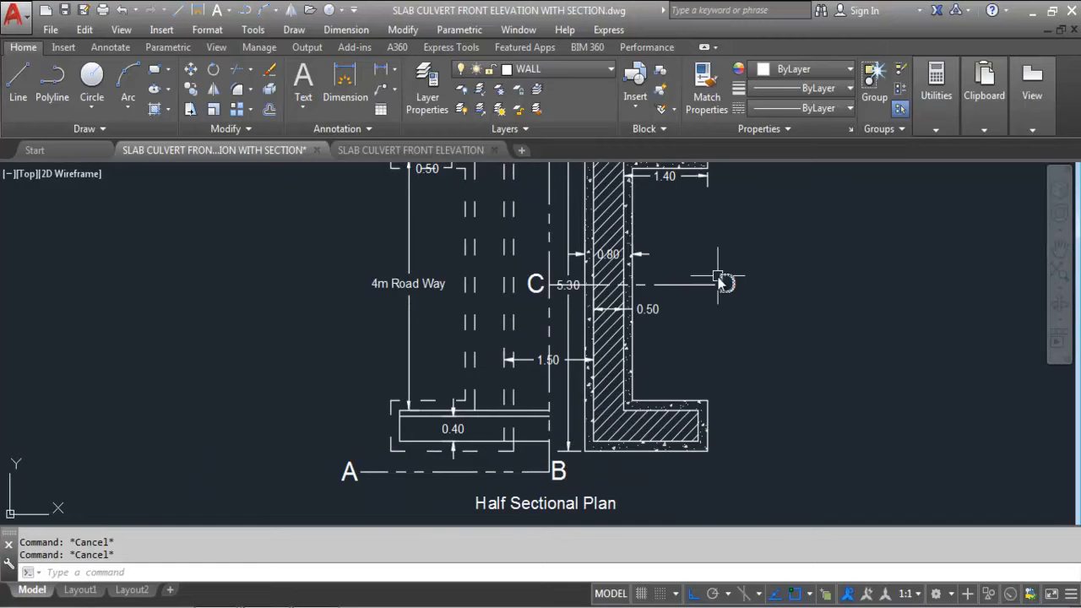
pyautogui.scroll(-2, 525, 405)
pyautogui.scroll(4, 533, 336)
pyautogui.scroll(-2, 553, 413)
pyautogui.scroll(4, 543, 382)
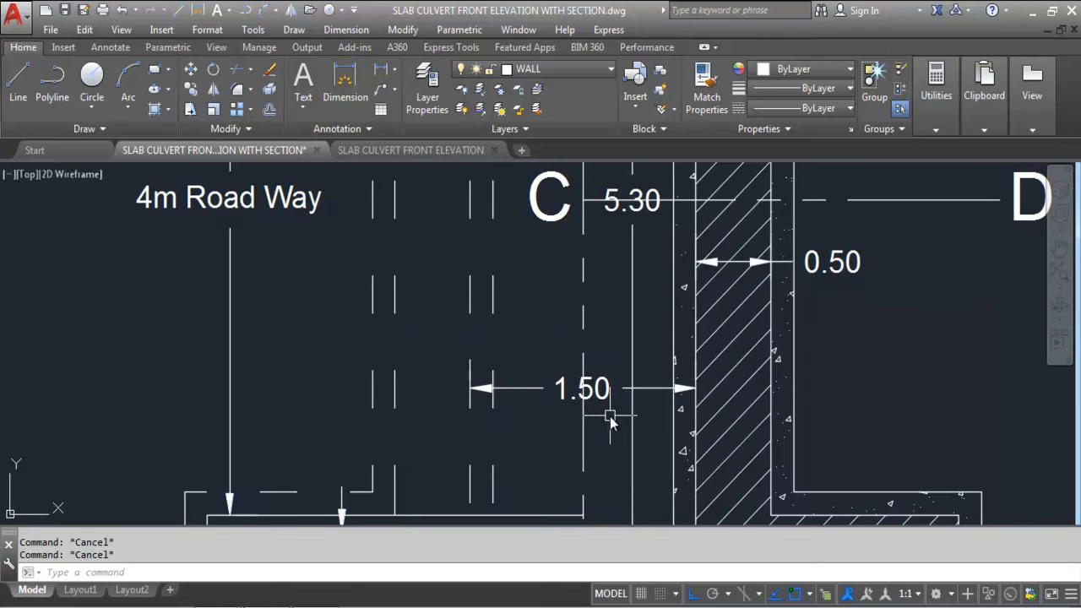
# Highlight the two abutment face lines bounding the 1.50 clear span in the half sectional plan, and clear the selection
pyautogui.scroll(-2, 600, 405)
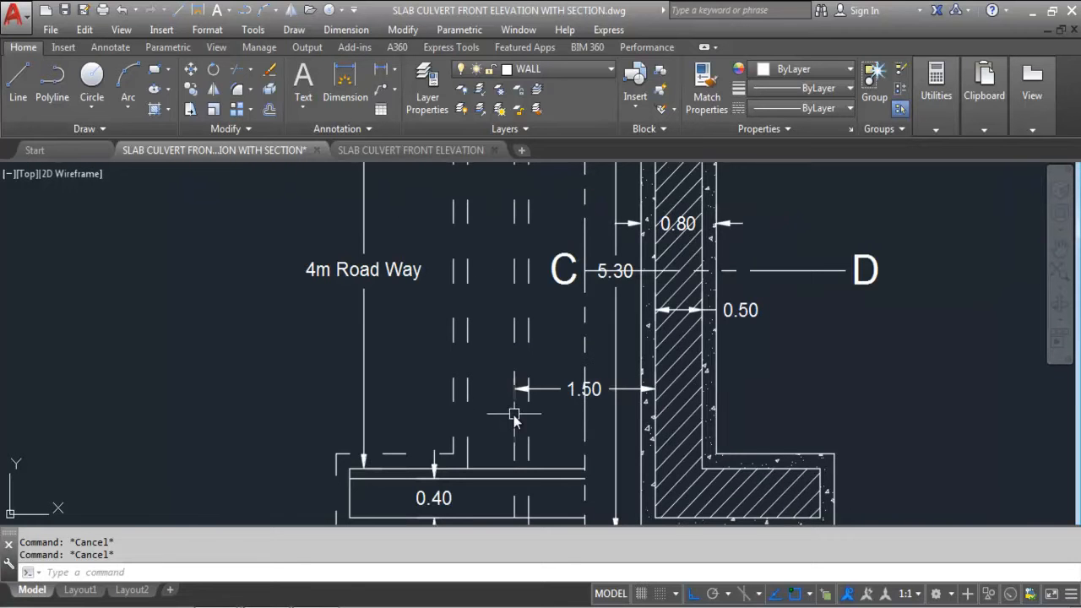
pyautogui.click(505, 439)
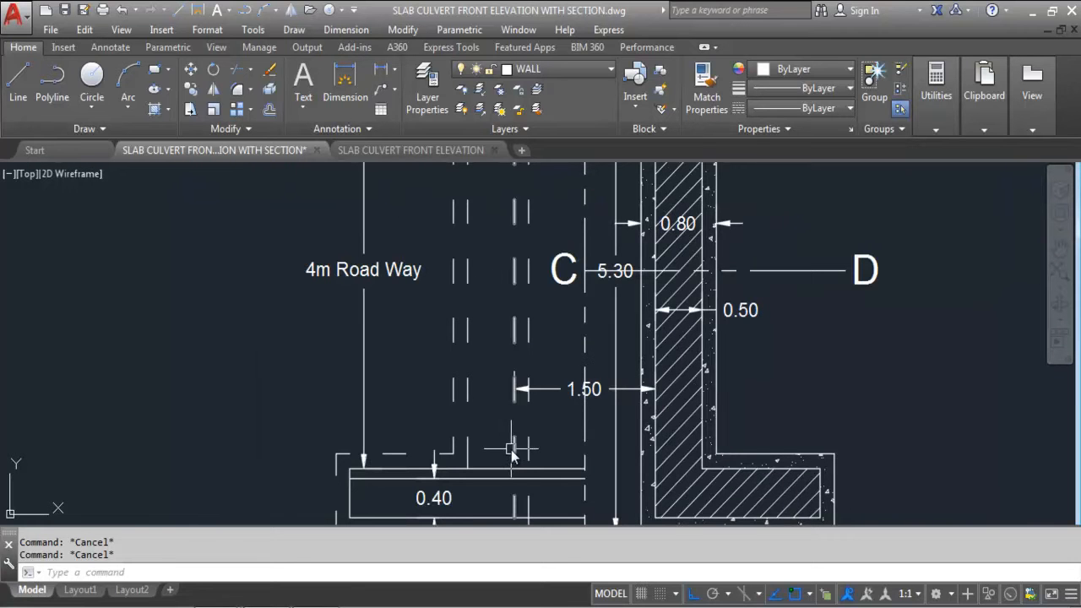
pyautogui.scroll(4, 657, 401)
pyautogui.click(648, 414)
pyautogui.scroll(-4, 648, 417)
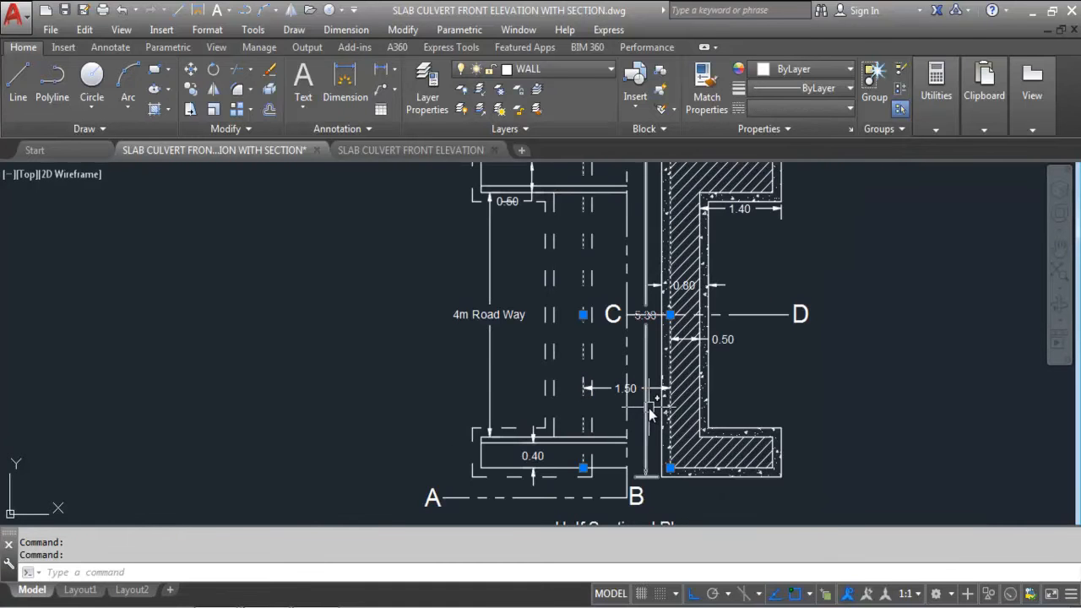
pyautogui.press('Escape')
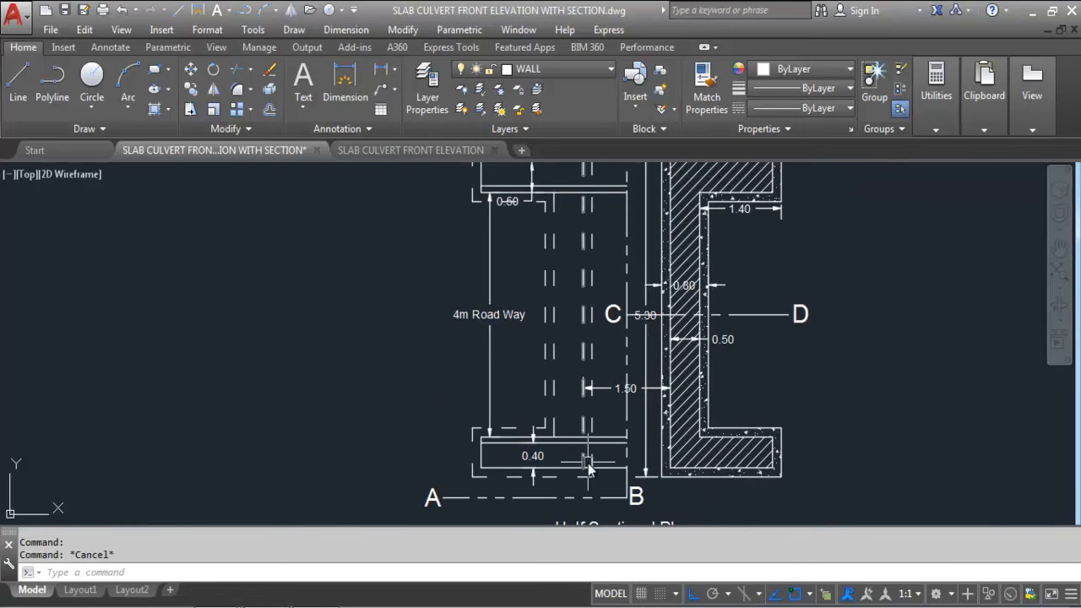
# Examine the sectioned abutment's outer concrete outline and its overall length dimension in the half sectional plan
pyautogui.scroll(-3, 650, 413)
pyautogui.scroll(3, 657, 322)
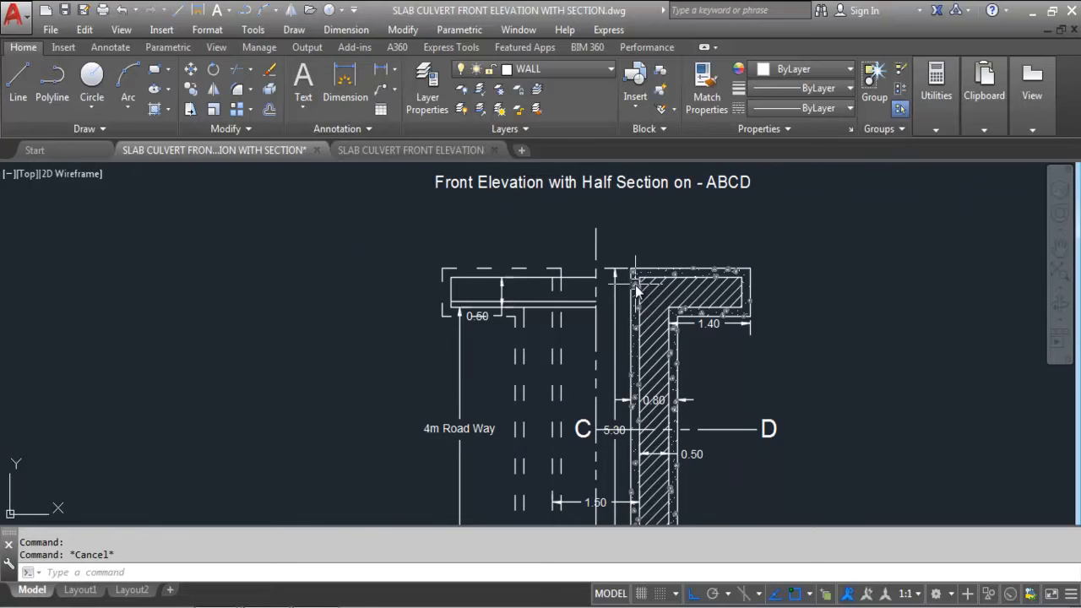
pyautogui.scroll(5, 615, 448)
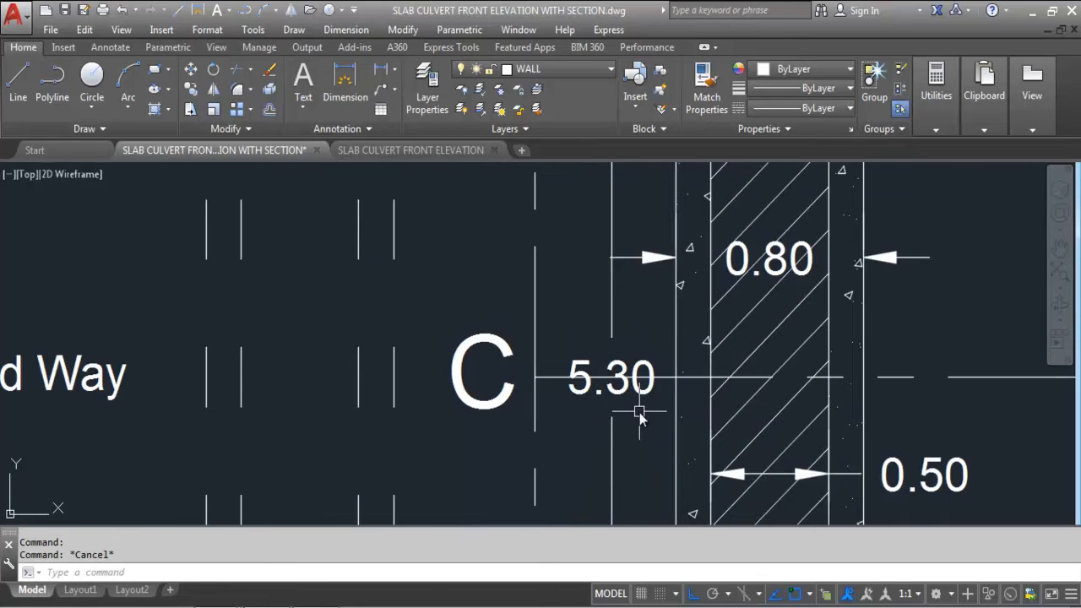
pyautogui.scroll(-5, 617, 391)
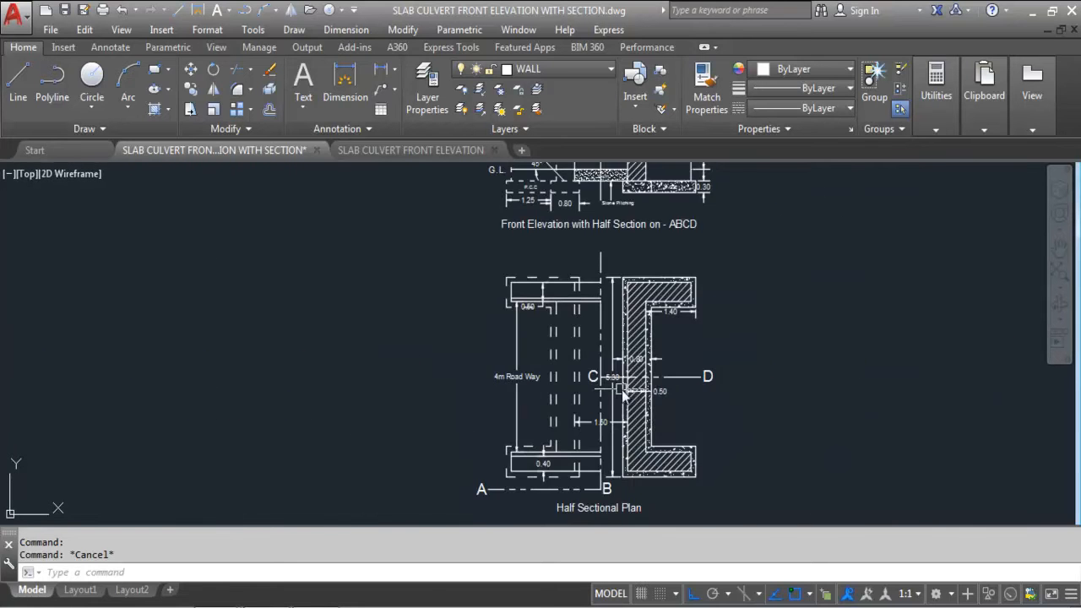
pyautogui.scroll(4, 653, 480)
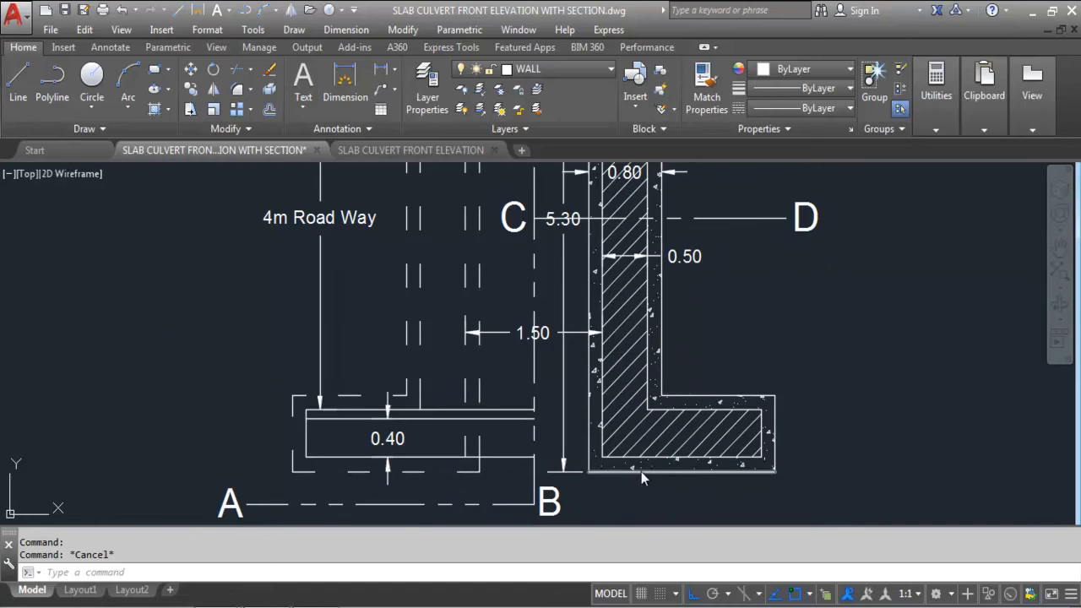
pyautogui.scroll(-4, 651, 495)
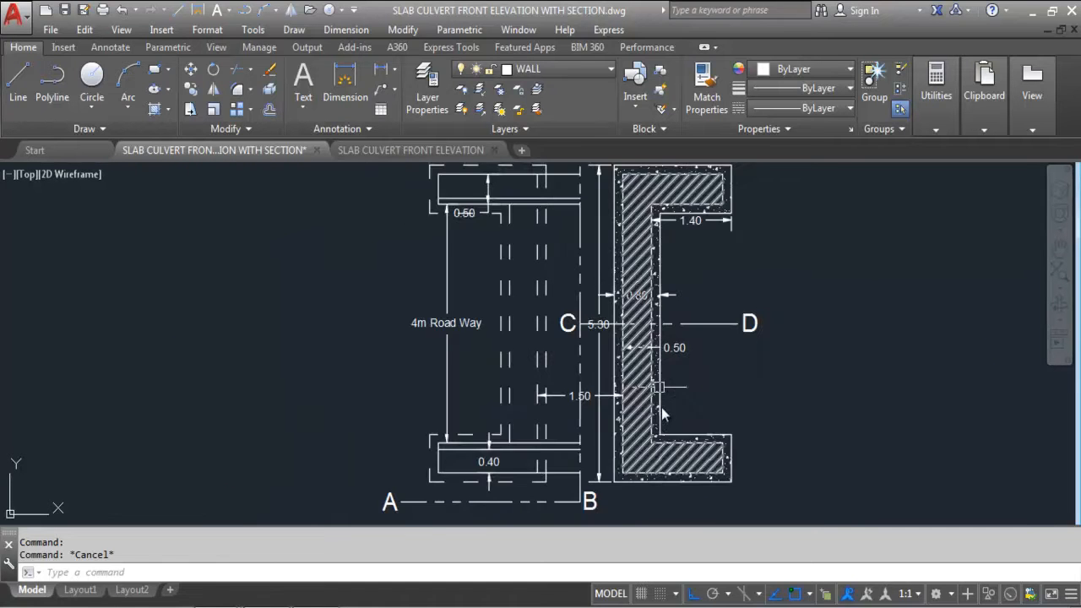
pyautogui.scroll(8, 631, 296)
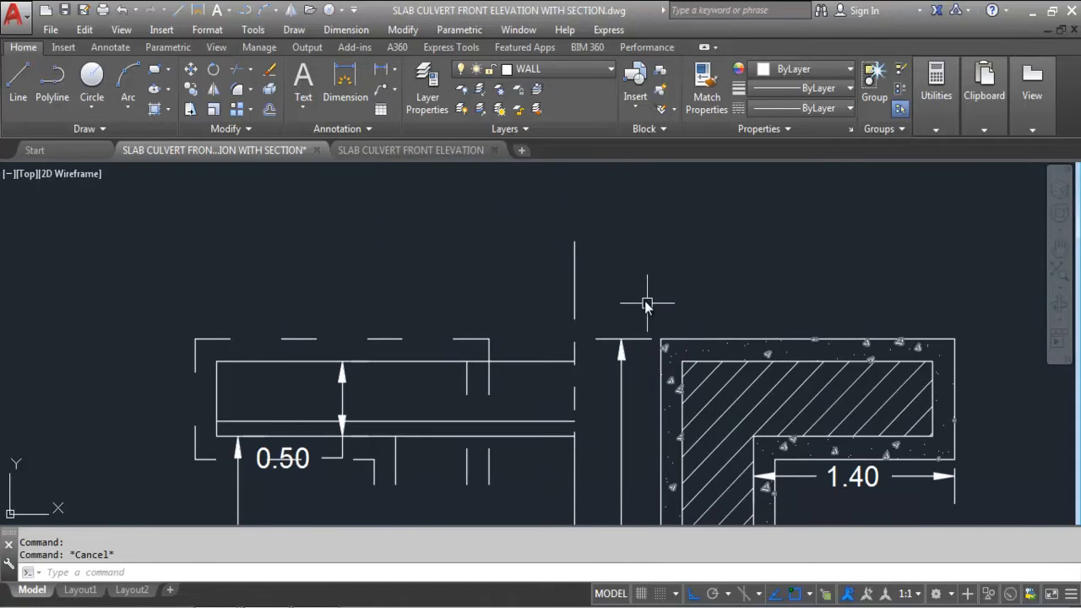
pyautogui.scroll(-4, 651, 300)
pyautogui.scroll(-2, 651, 299)
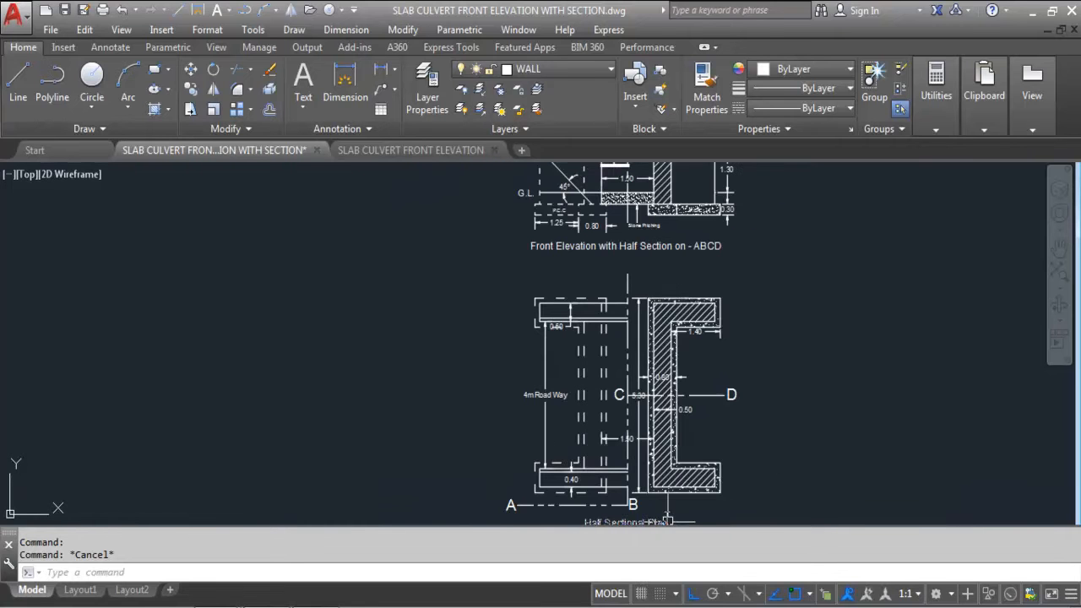
pyautogui.scroll(2, 651, 412)
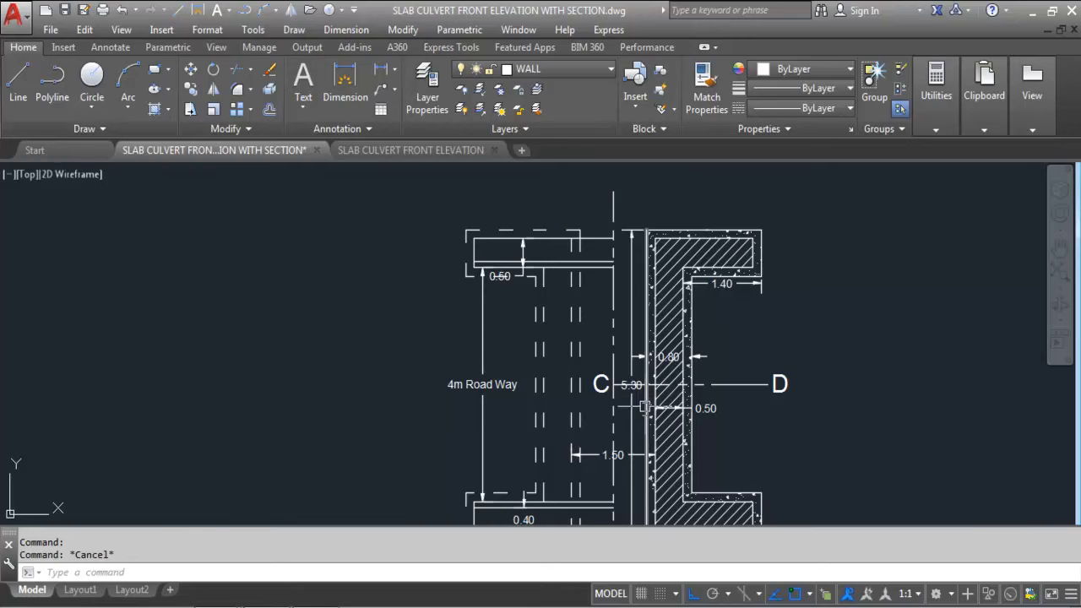
pyautogui.scroll(4, 645, 404)
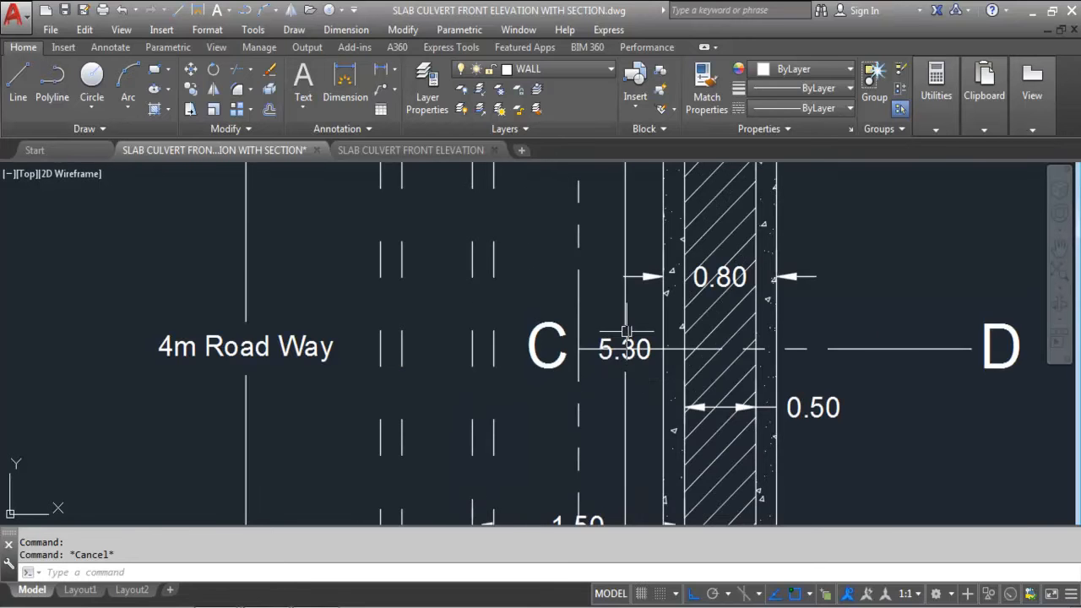
pyautogui.scroll(-4, 627, 331)
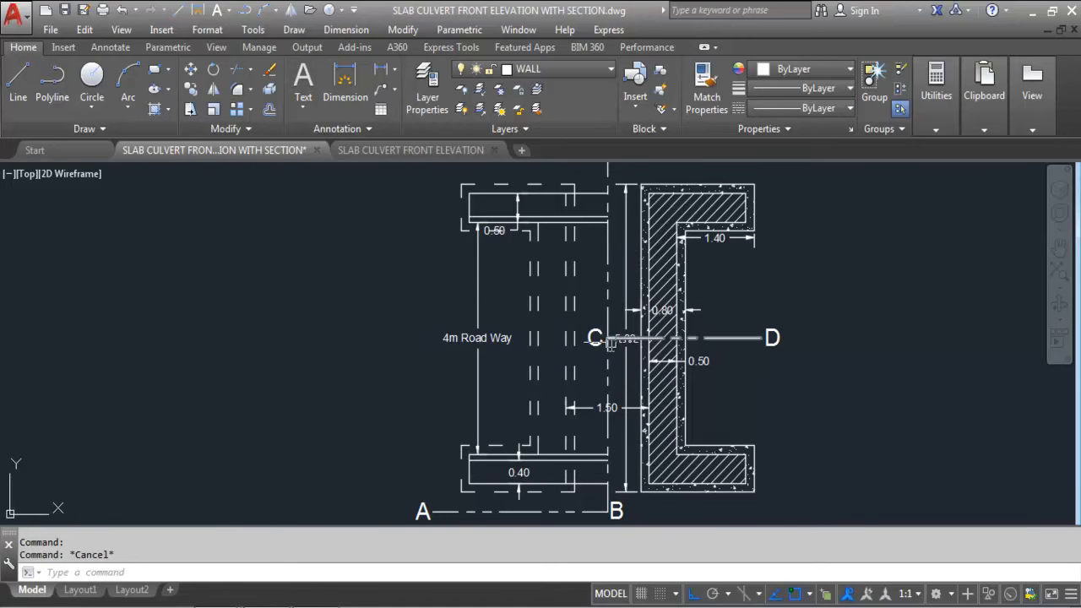
# Review the wing wall's length dimension, the abutment's two width dimensions and its brickwork hatch in the half sectional plan
pyautogui.scroll(2, 764, 207)
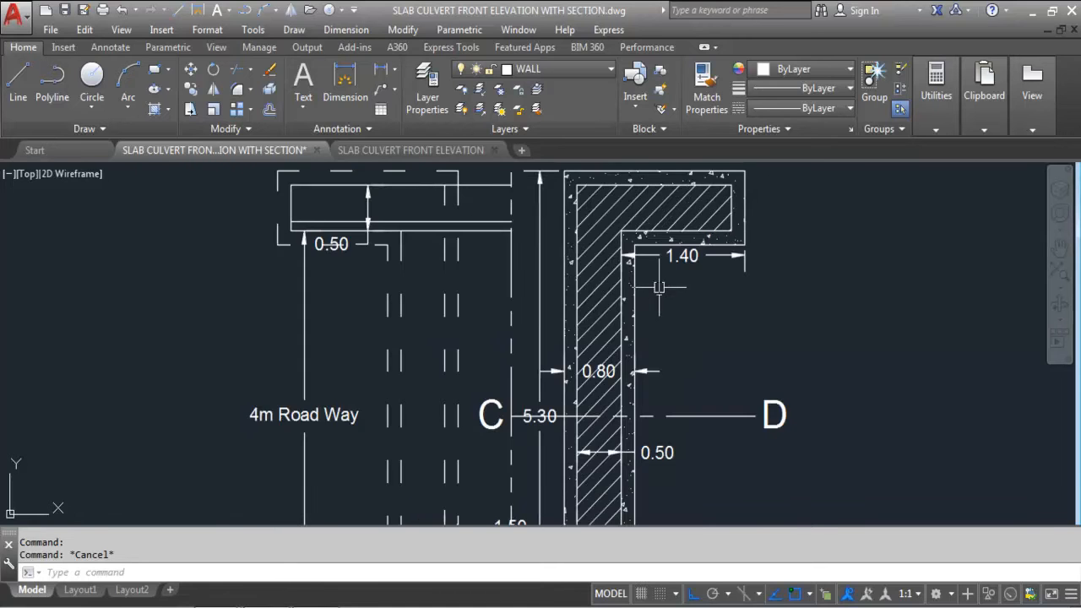
pyautogui.scroll(2, 672, 287)
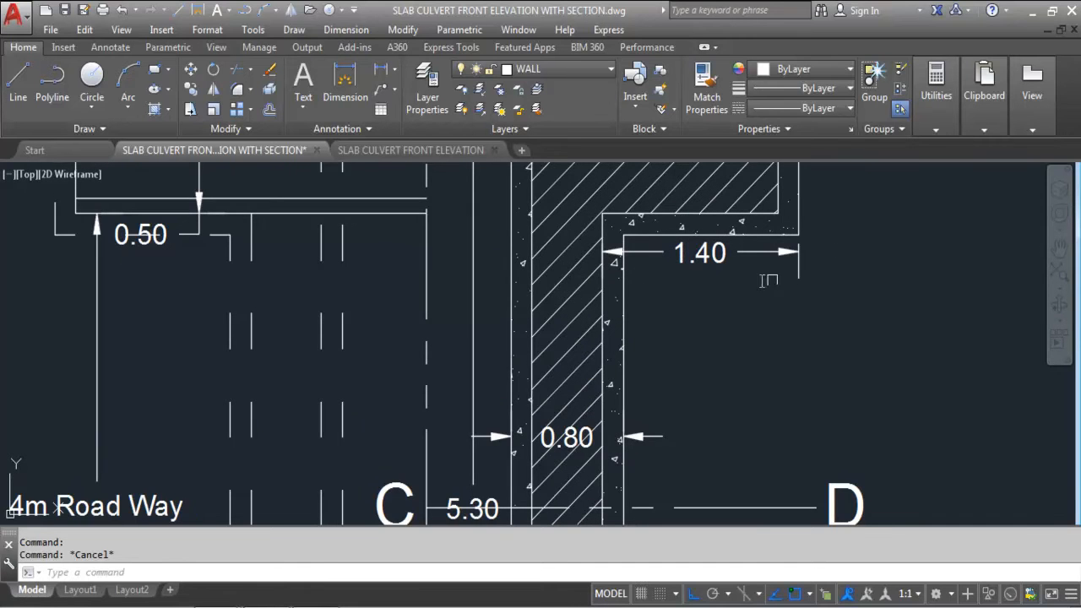
pyautogui.scroll(-4, 715, 261)
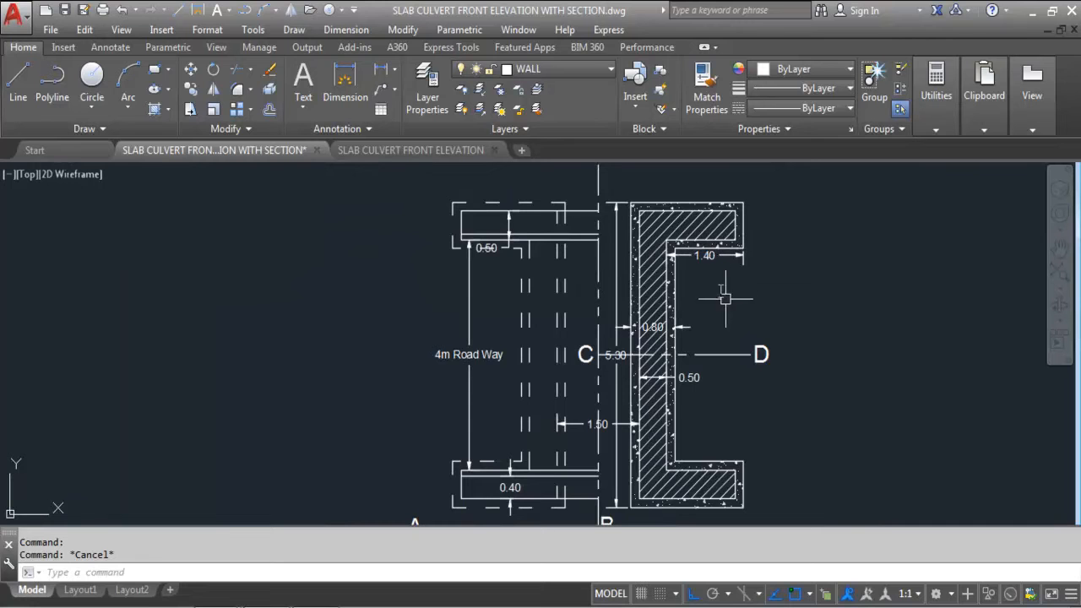
pyautogui.scroll(-2, 650, 287)
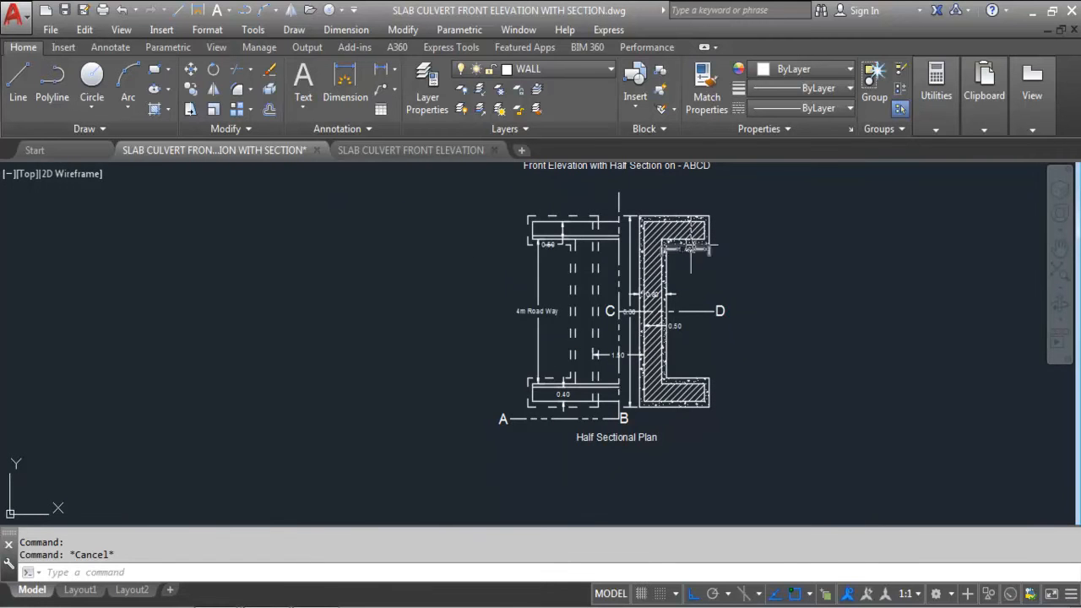
pyautogui.scroll(4, 688, 250)
pyautogui.scroll(-4, 723, 258)
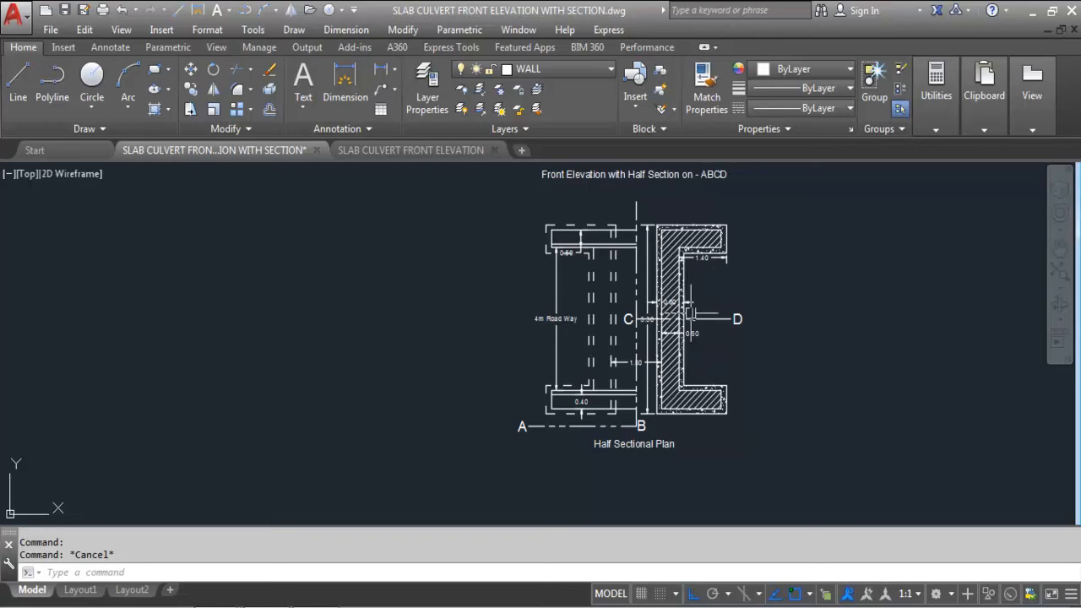
pyautogui.scroll(6, 677, 302)
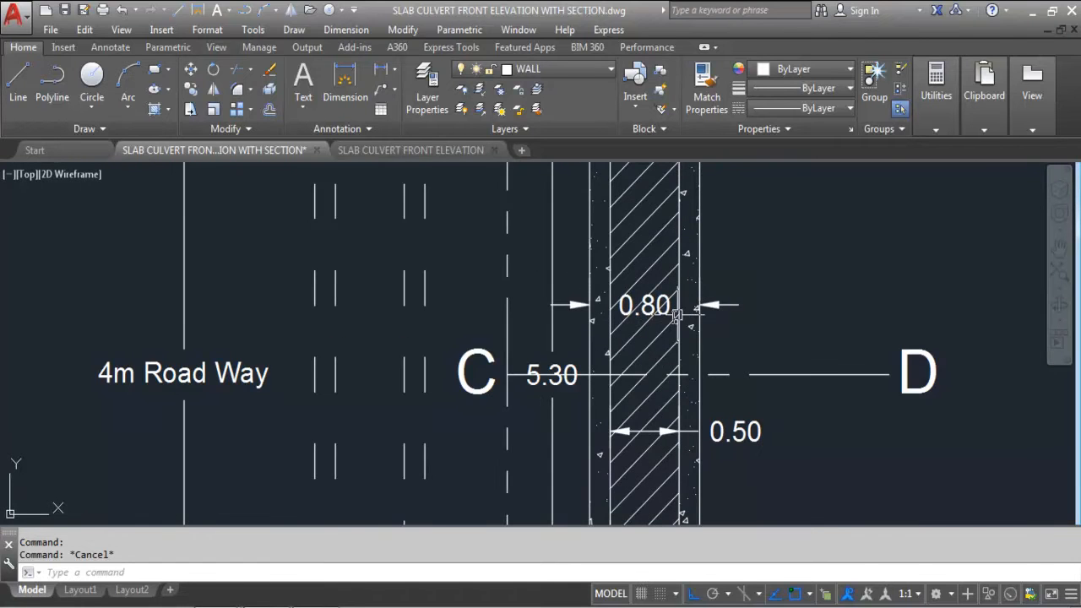
pyautogui.scroll(-3, 650, 260)
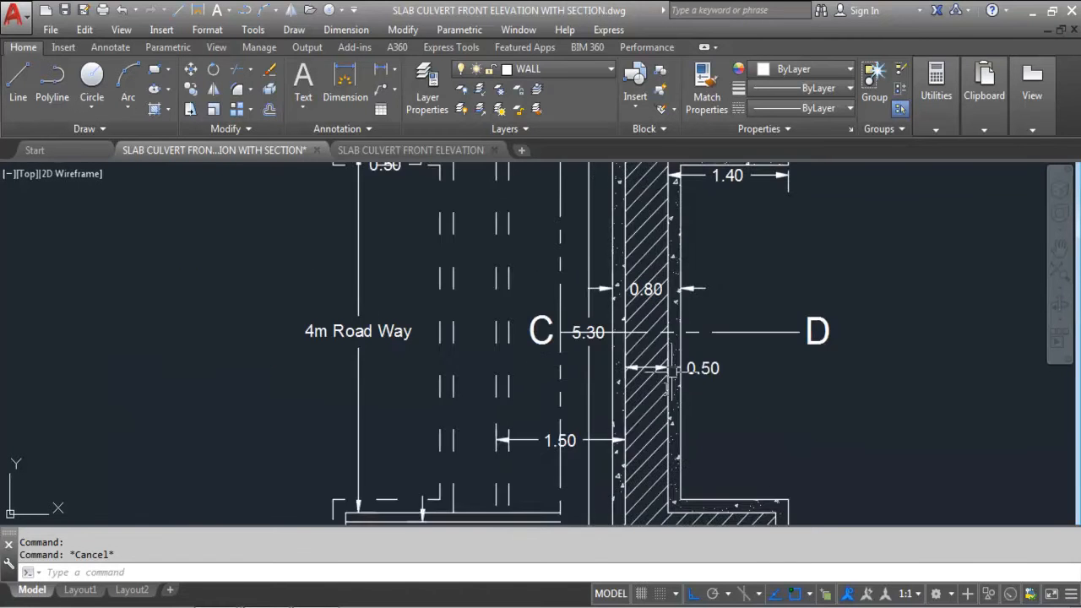
pyautogui.scroll(3, 642, 369)
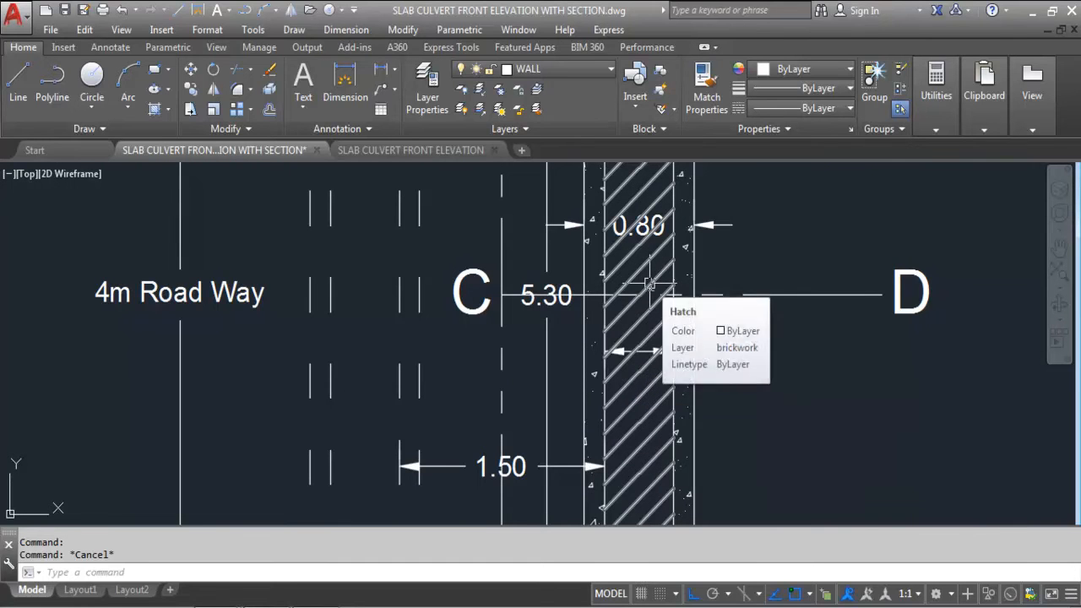
pyautogui.scroll(-4, 650, 286)
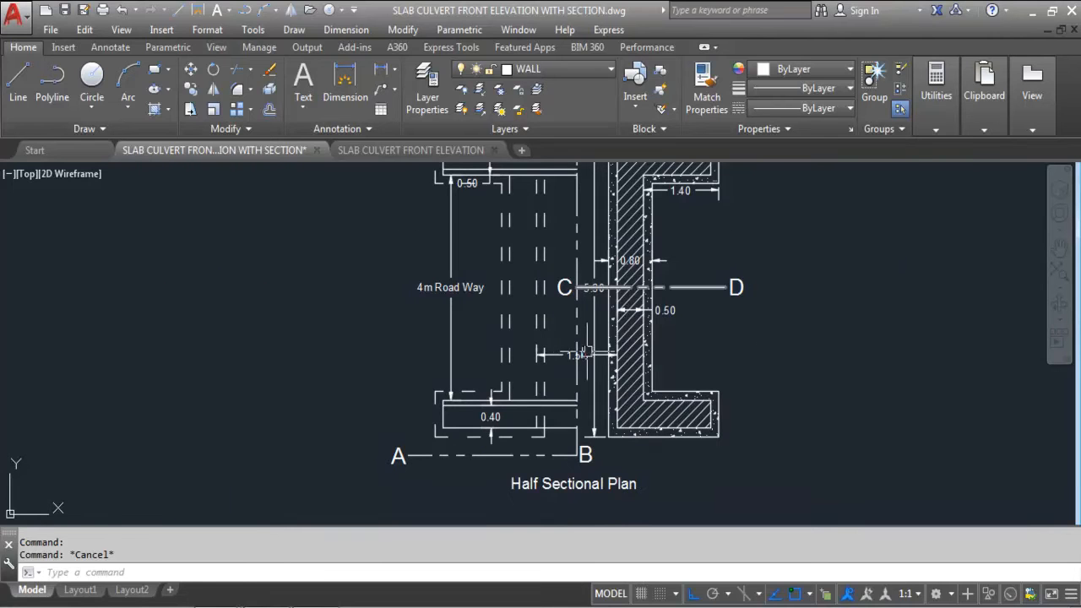
pyautogui.scroll(-2, 645, 430)
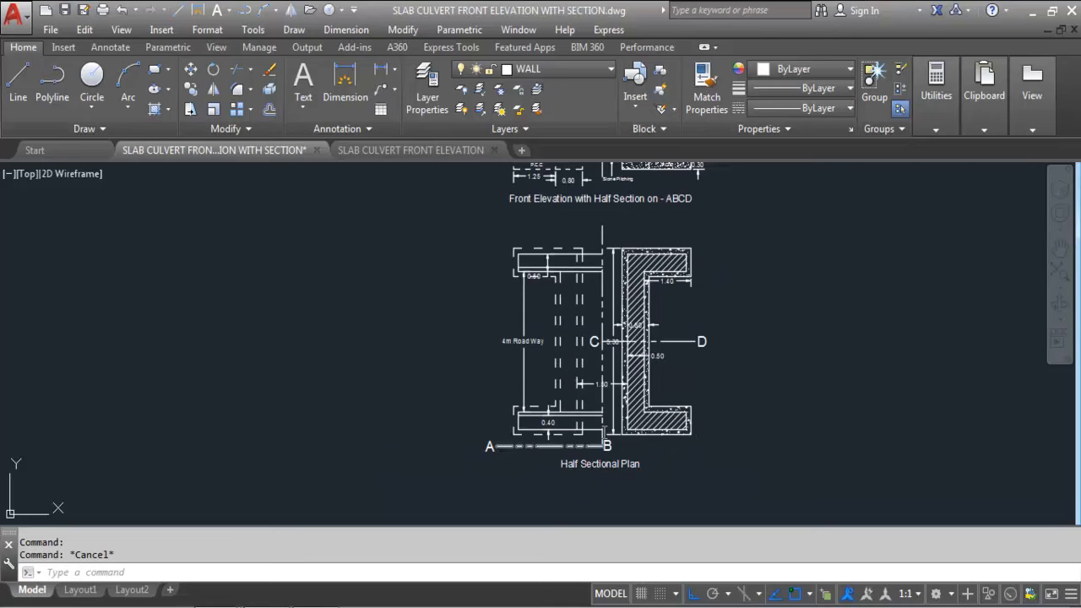
# Examine the unsectioned half of the plan, including its dashed hidden lines and parapet at section line A-B
pyautogui.scroll(4, 602, 445)
pyautogui.scroll(-4, 532, 414)
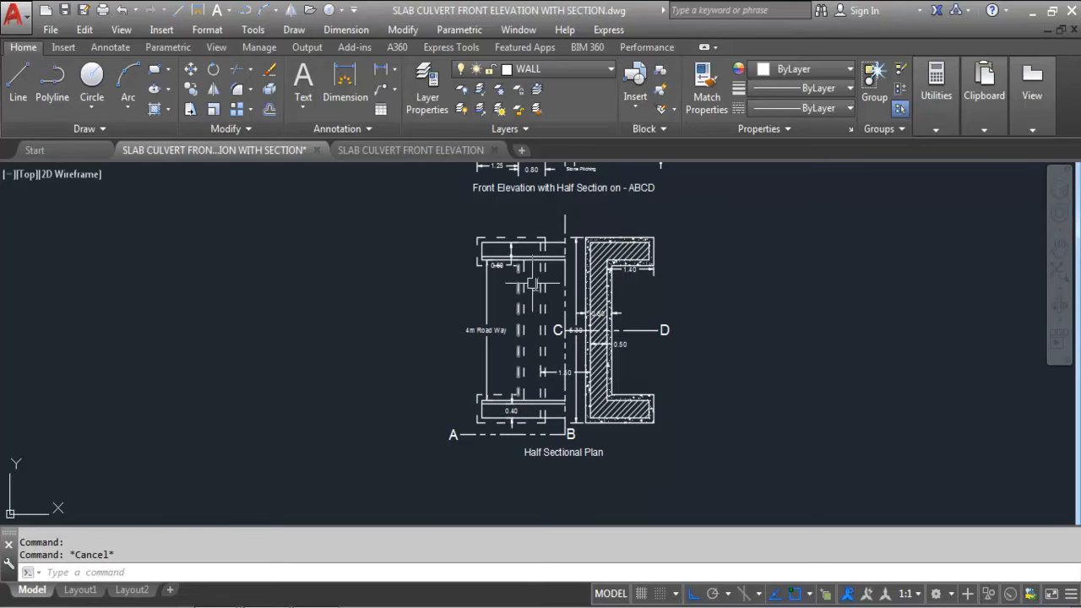
pyautogui.scroll(2, 528, 414)
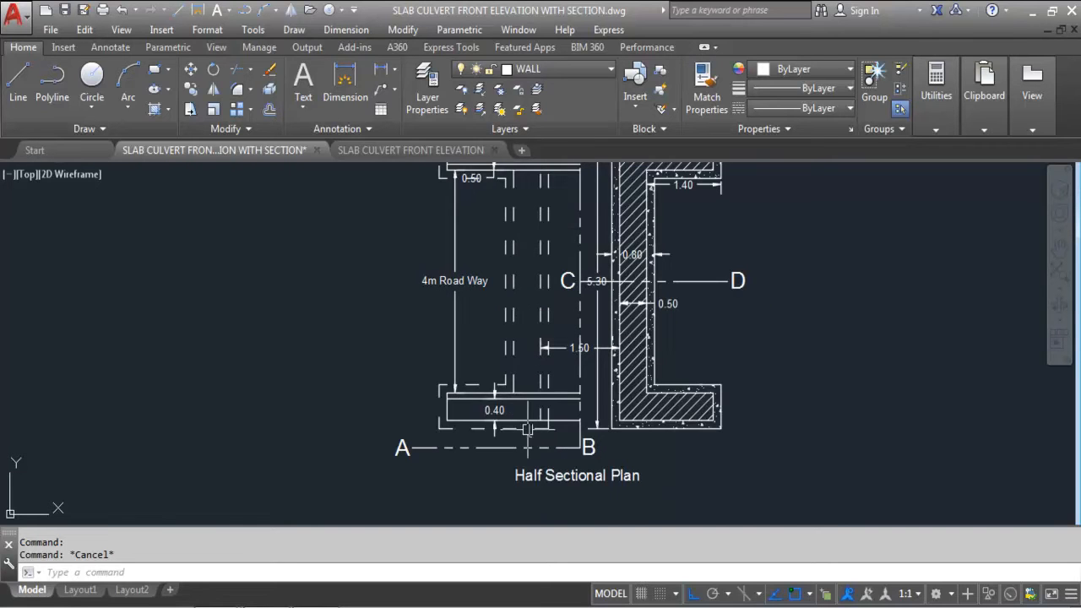
pyautogui.scroll(-2, 528, 429)
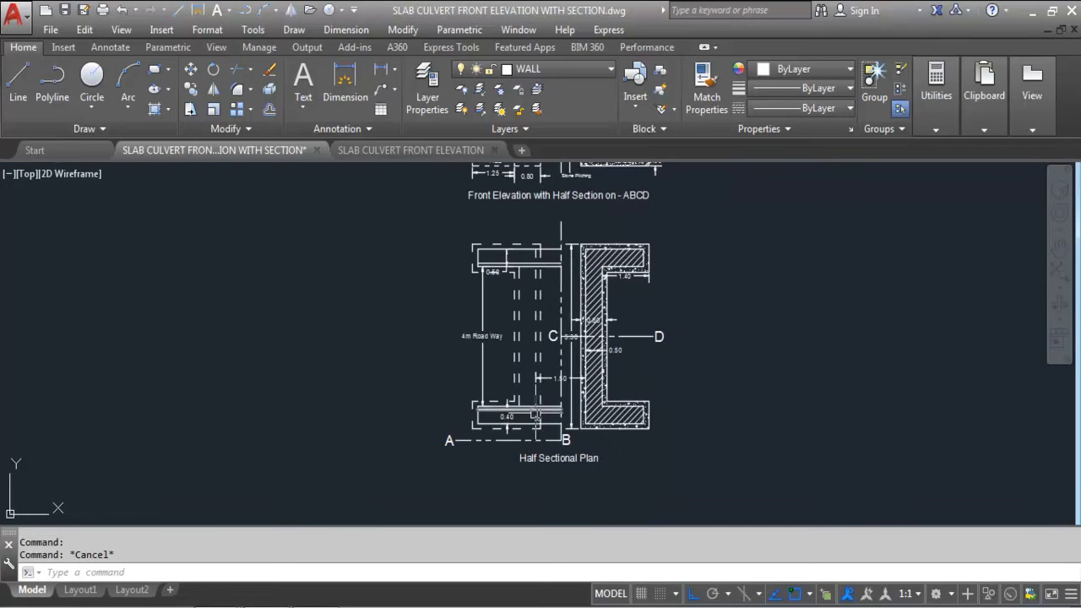
pyautogui.scroll(2, 527, 414)
pyautogui.scroll(-2, 499, 437)
# Measure the upper parapet's overall width in the half sectional plan with a trial linear dimension, and discard it
pyautogui.scroll(3, 488, 287)
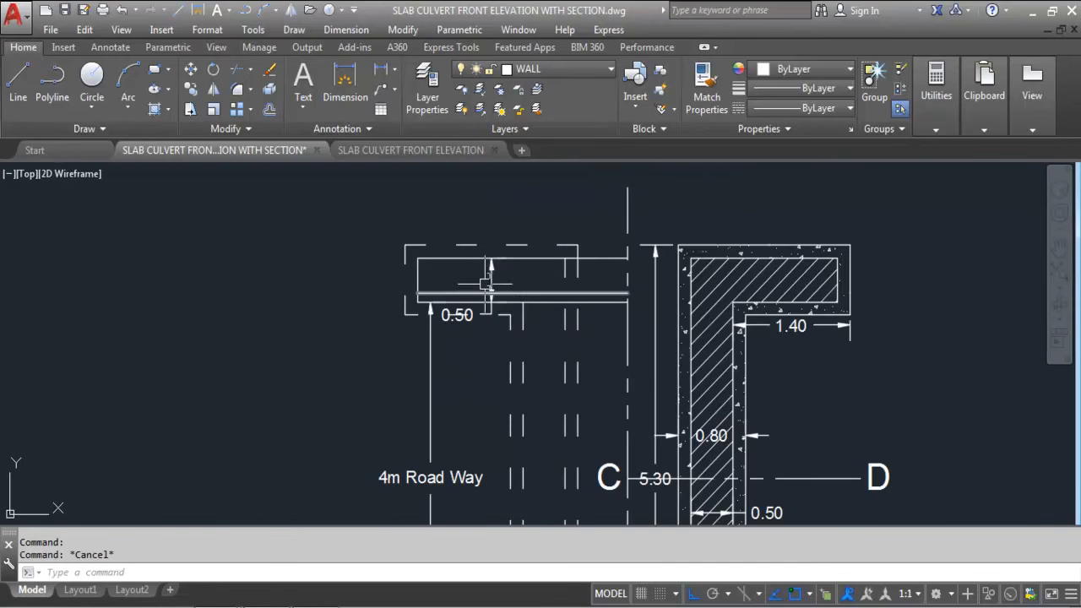
pyautogui.scroll(2, 482, 205)
pyautogui.click(379, 68)
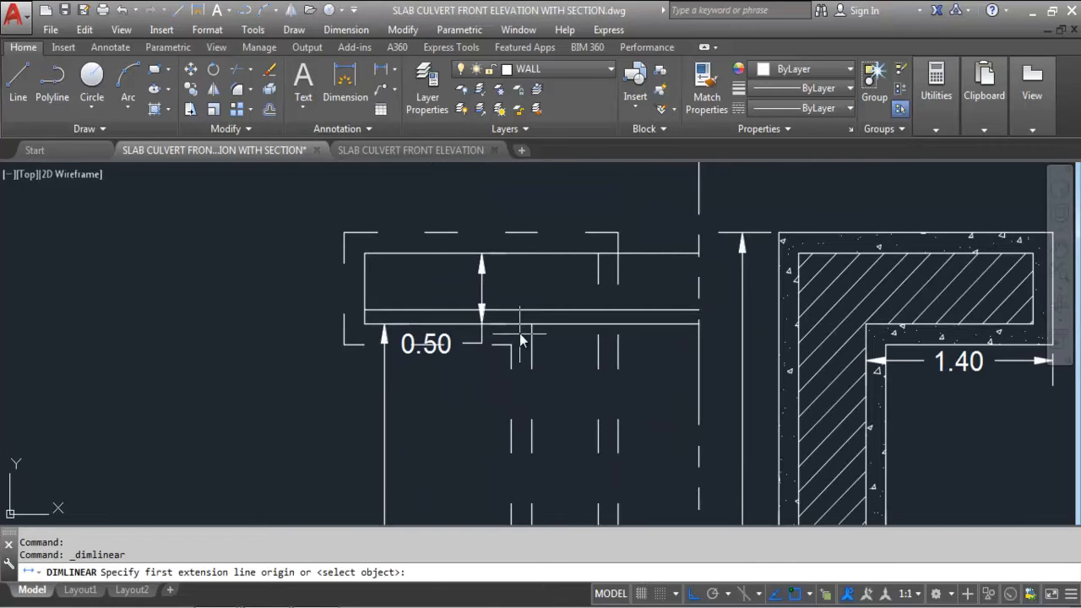
pyautogui.click(514, 323)
pyautogui.click(517, 254)
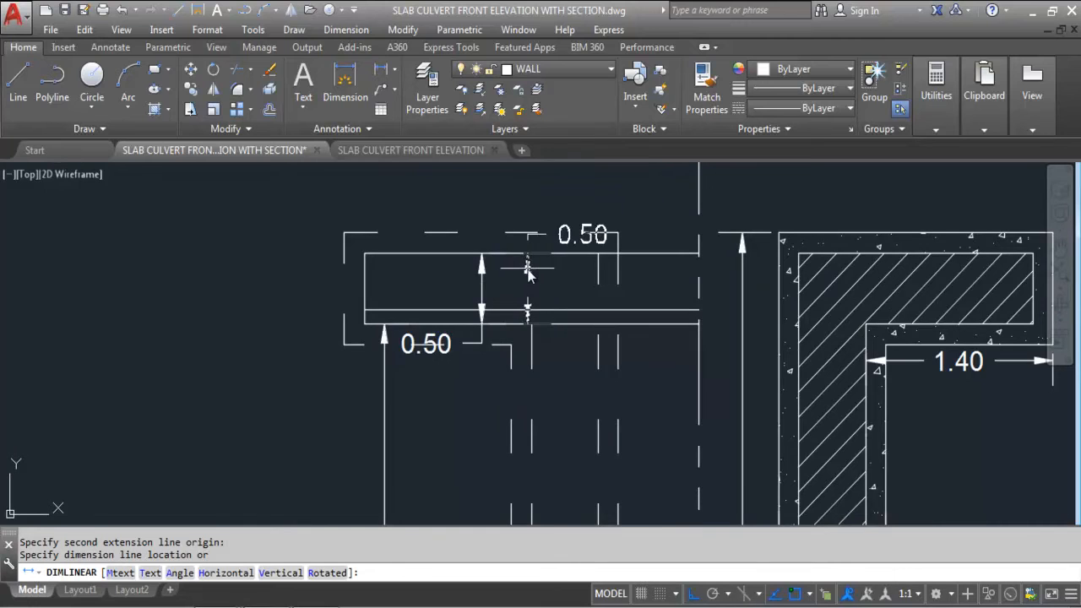
pyautogui.scroll(2, 522, 251)
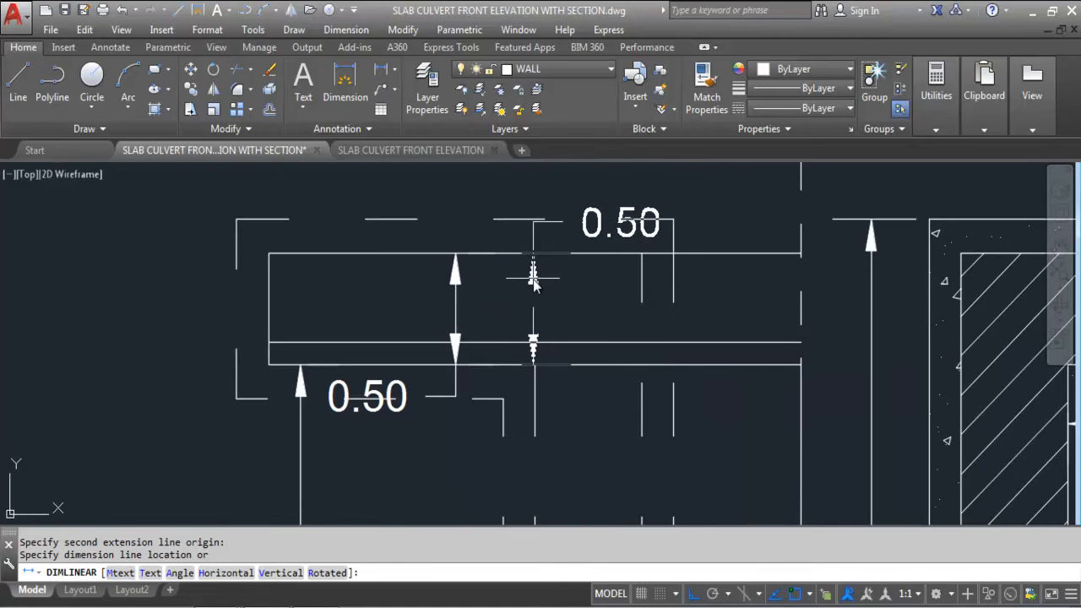
pyautogui.press('Escape')
# Measure between the upper parapet's outer edge and its inner parallel line with a trial linear dimension, and discard it
pyautogui.press('Return')
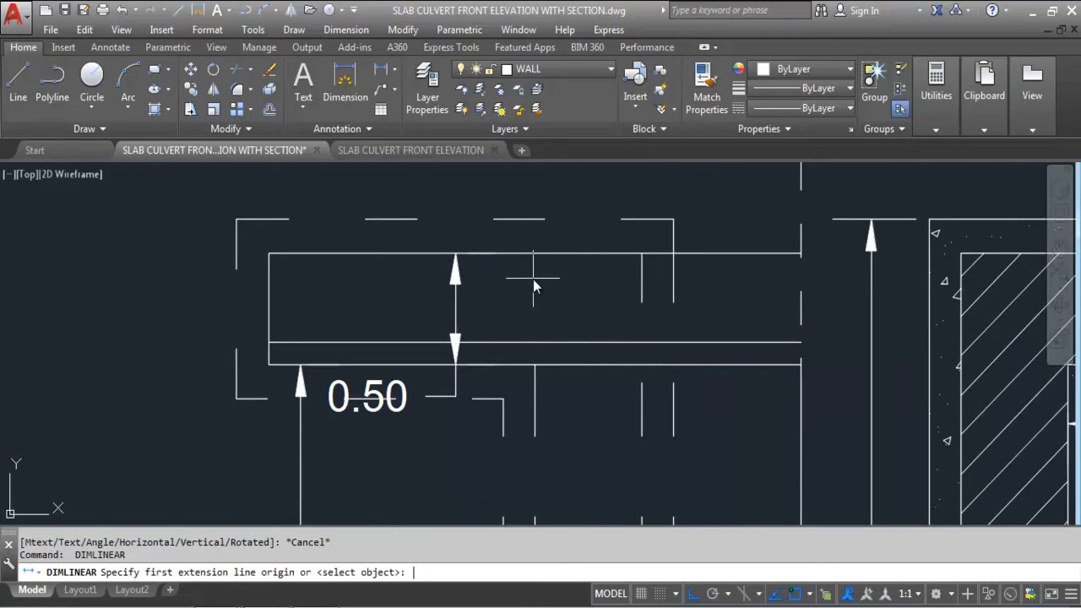
pyautogui.click(543, 252)
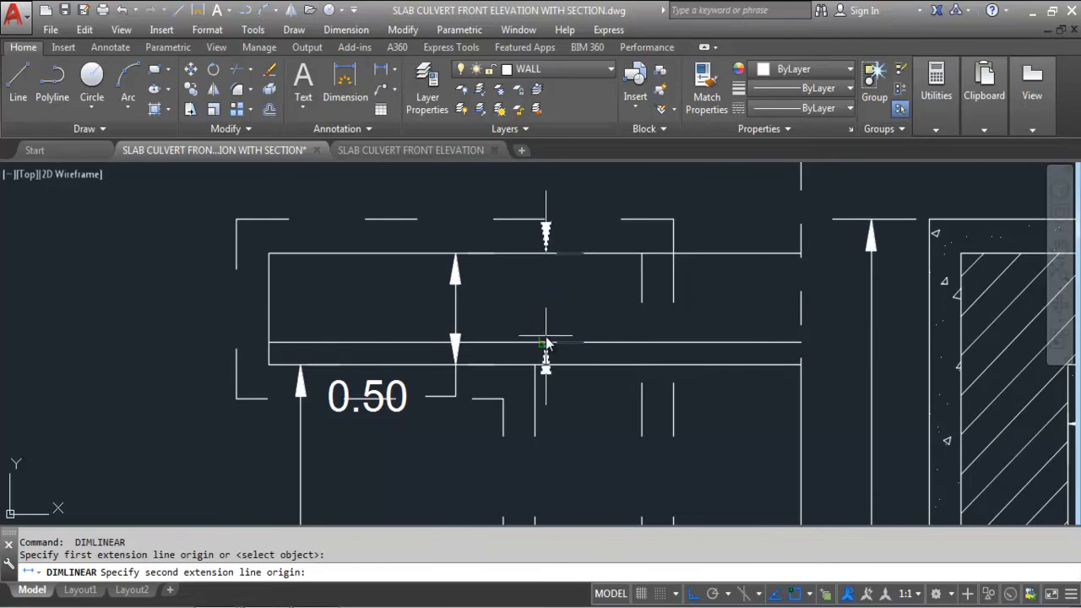
pyautogui.click(546, 342)
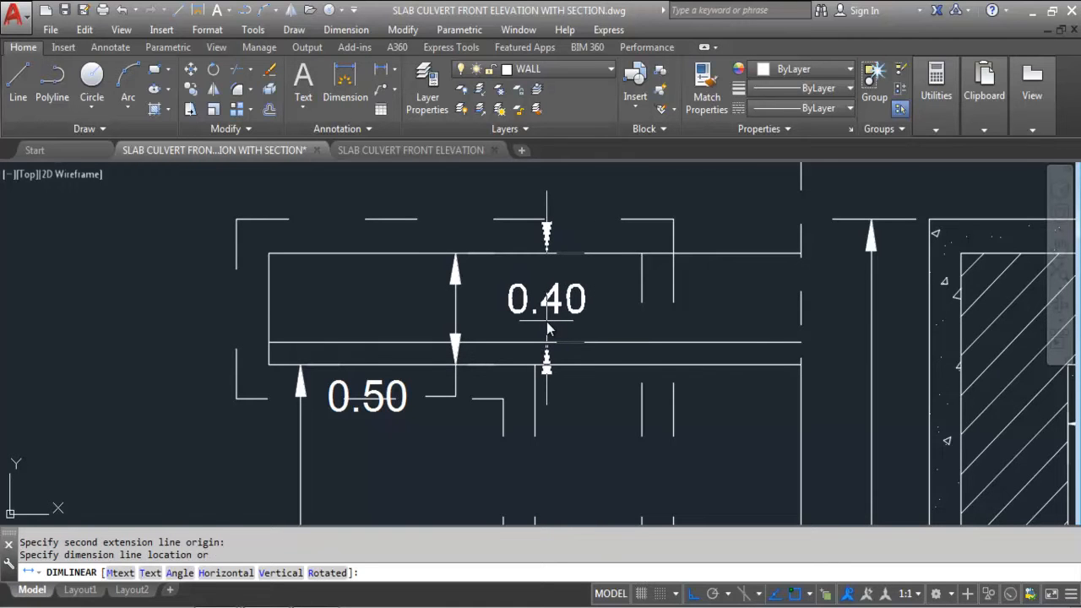
pyautogui.press('Escape')
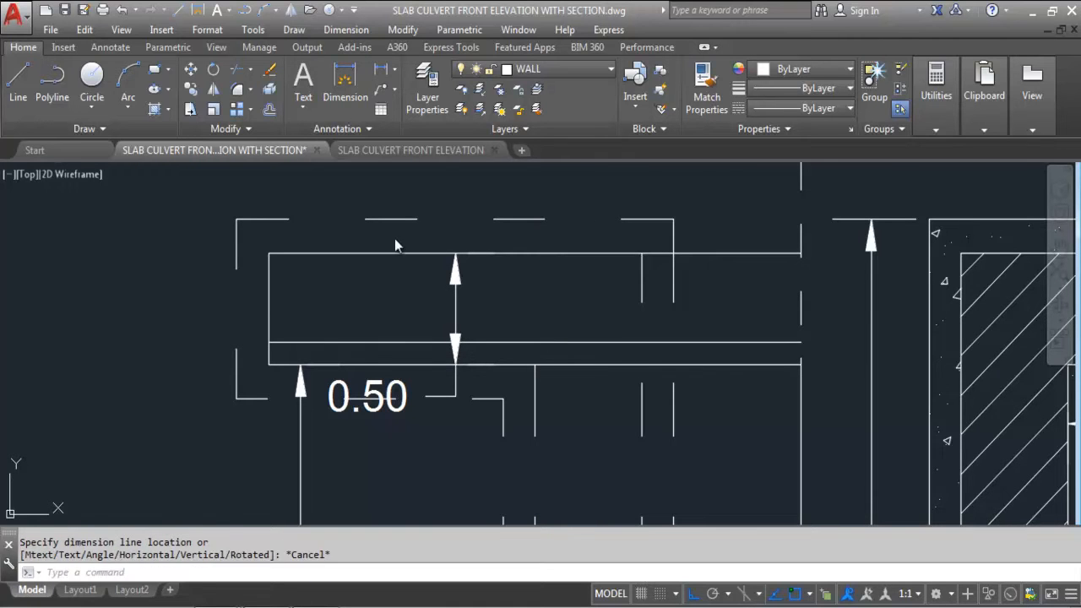
# Examine the lower parapet's width dimension, the road way dimension and section line A-B in the half sectional plan
pyautogui.scroll(-6, 456, 280)
pyautogui.scroll(5, 501, 369)
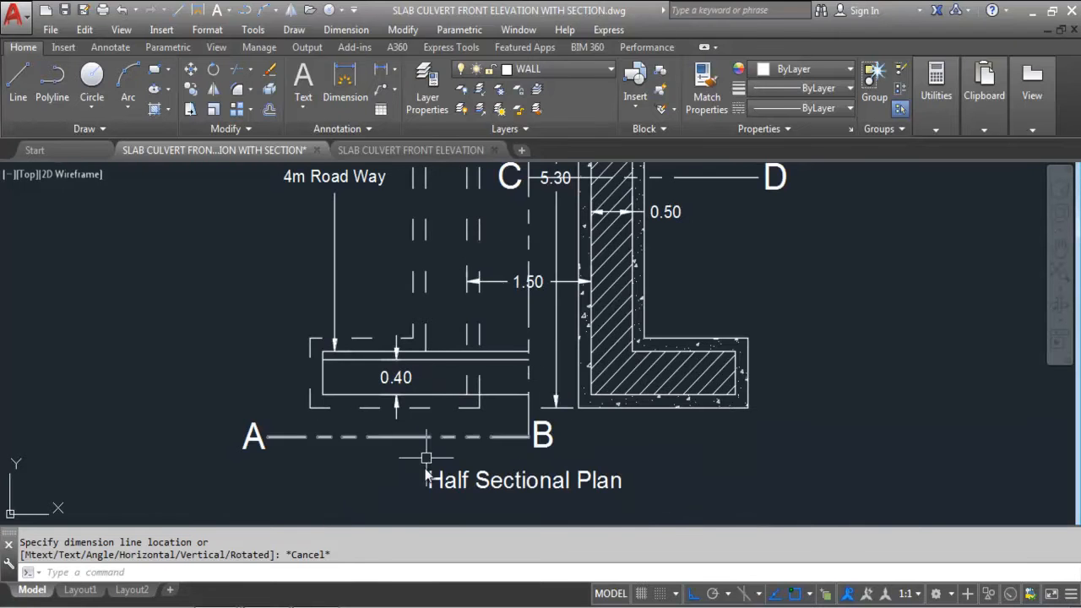
pyautogui.scroll(-3, 416, 440)
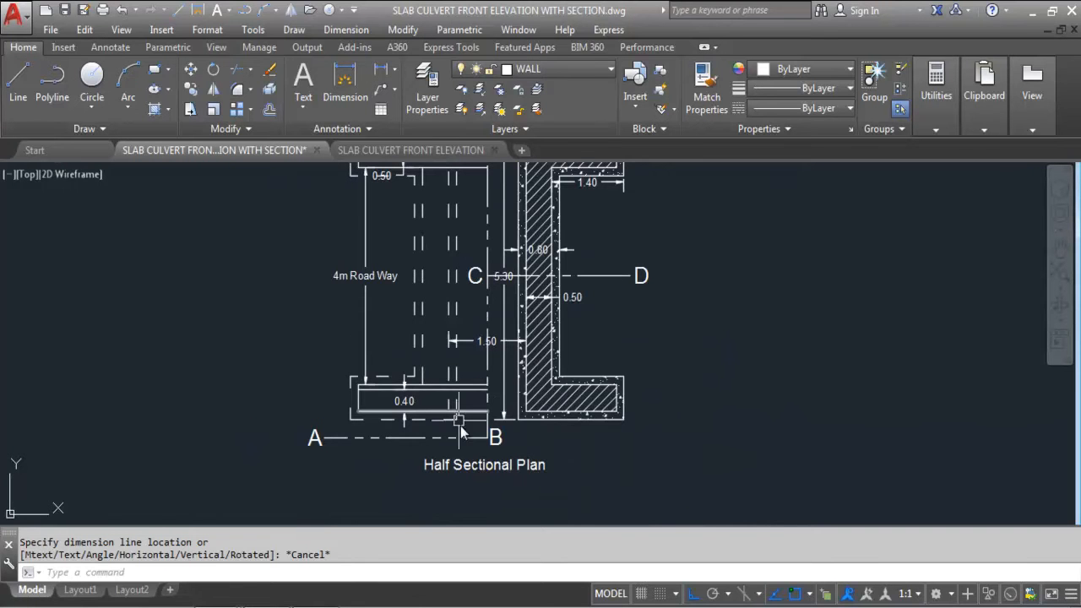
pyautogui.scroll(-3, 482, 463)
pyautogui.scroll(3, 486, 393)
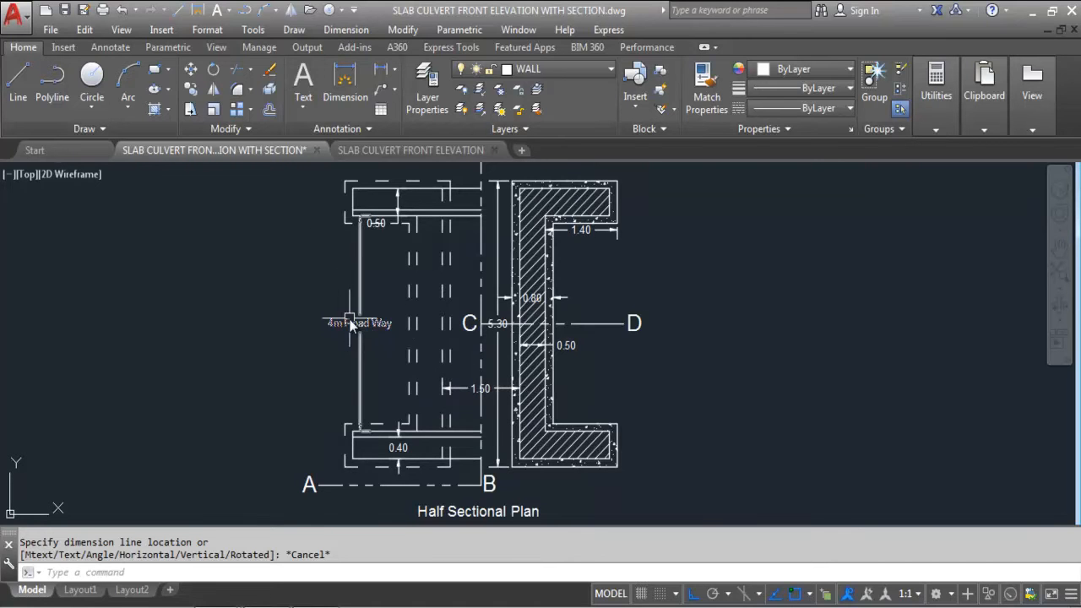
pyautogui.scroll(-2, 528, 477)
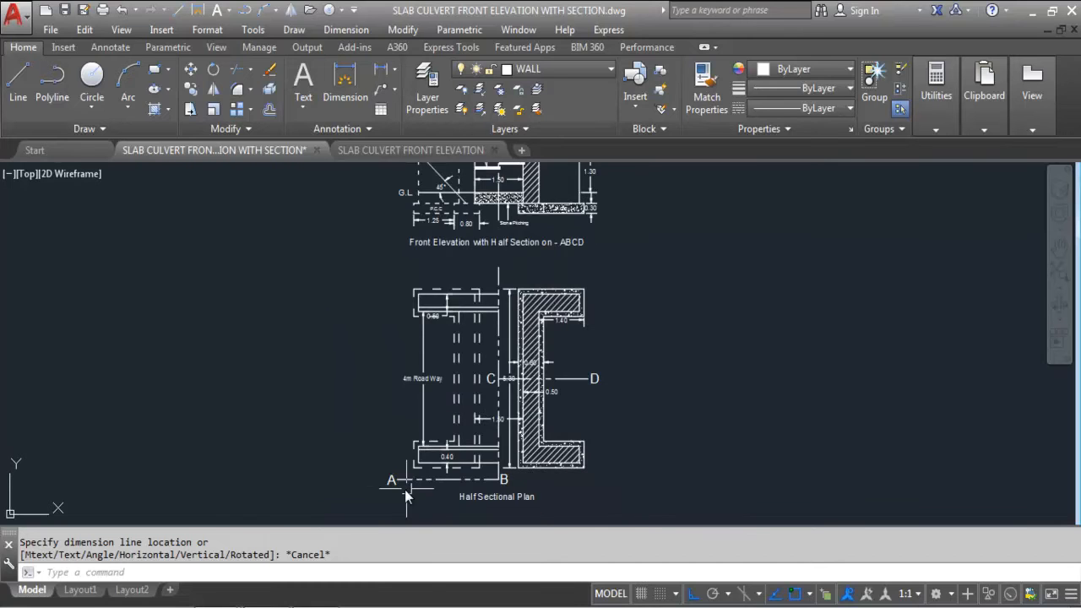
pyautogui.scroll(2, 471, 495)
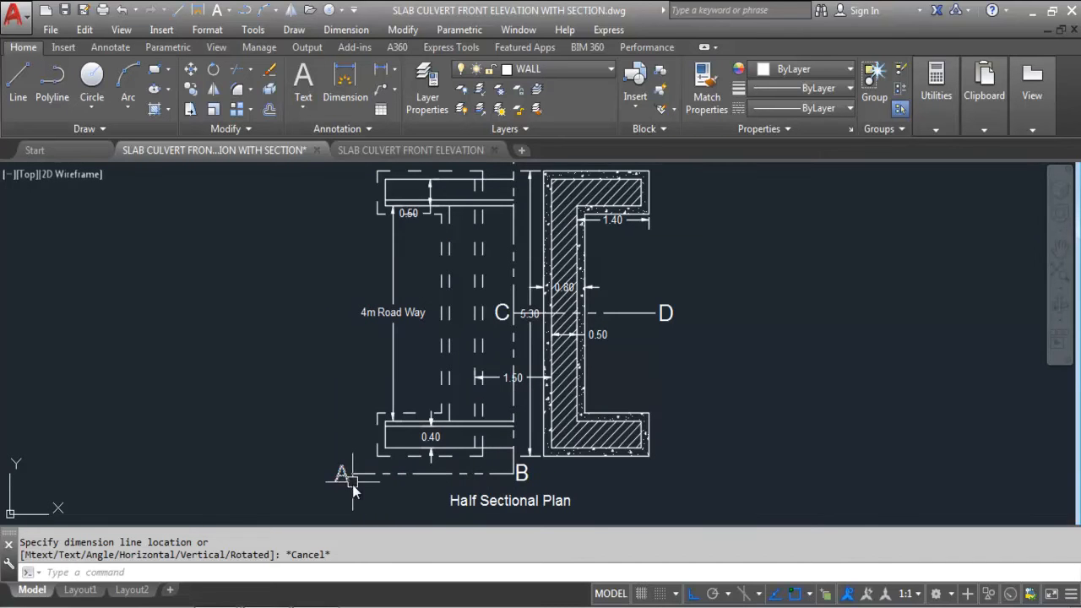
# Highlight the section line segments running from A through B and C to D, and clear the selection
pyautogui.click(488, 474)
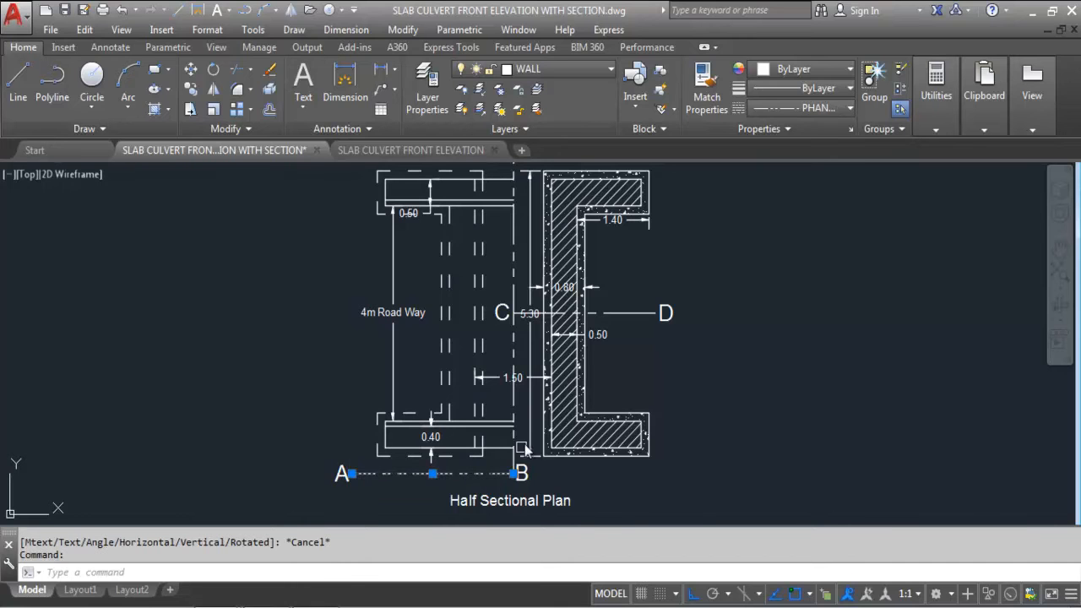
pyautogui.click(513, 447)
pyautogui.click(629, 312)
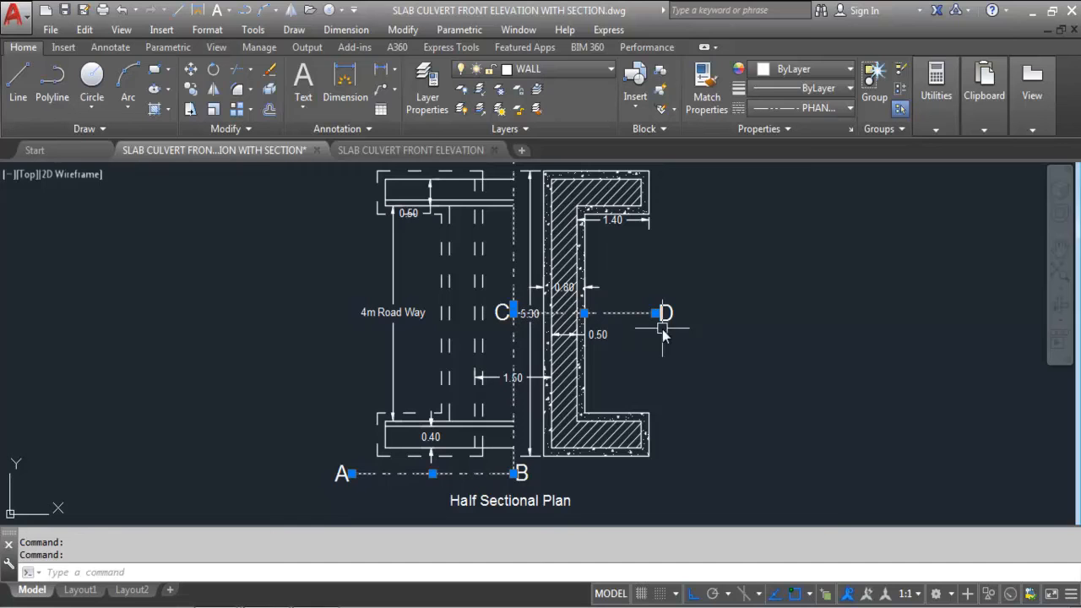
pyautogui.press('Escape')
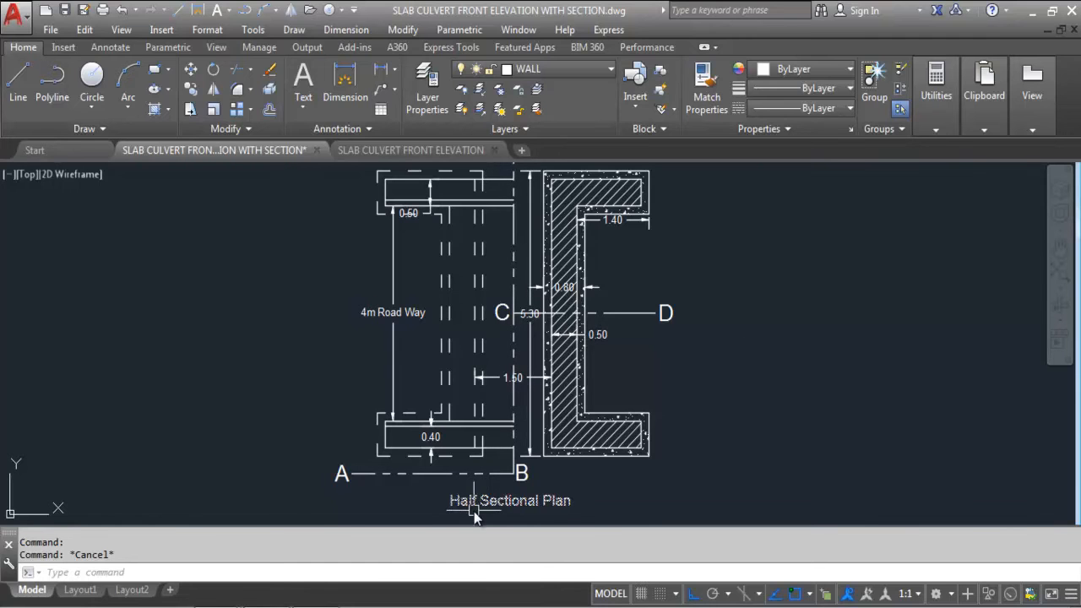
# Examine the front elevation with half section on ABCD, comparing its sectioned and unsectioned halves with the half sectional plan
pyautogui.scroll(-3, 474, 510)
pyautogui.scroll(4, 474, 338)
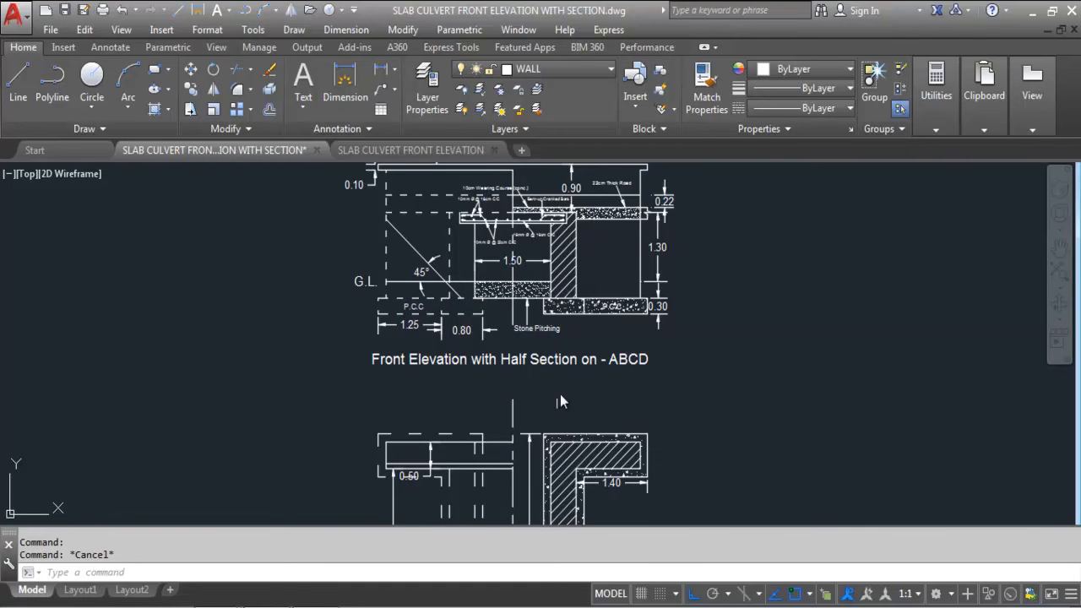
pyautogui.scroll(-4, 556, 342)
pyautogui.scroll(3, 556, 342)
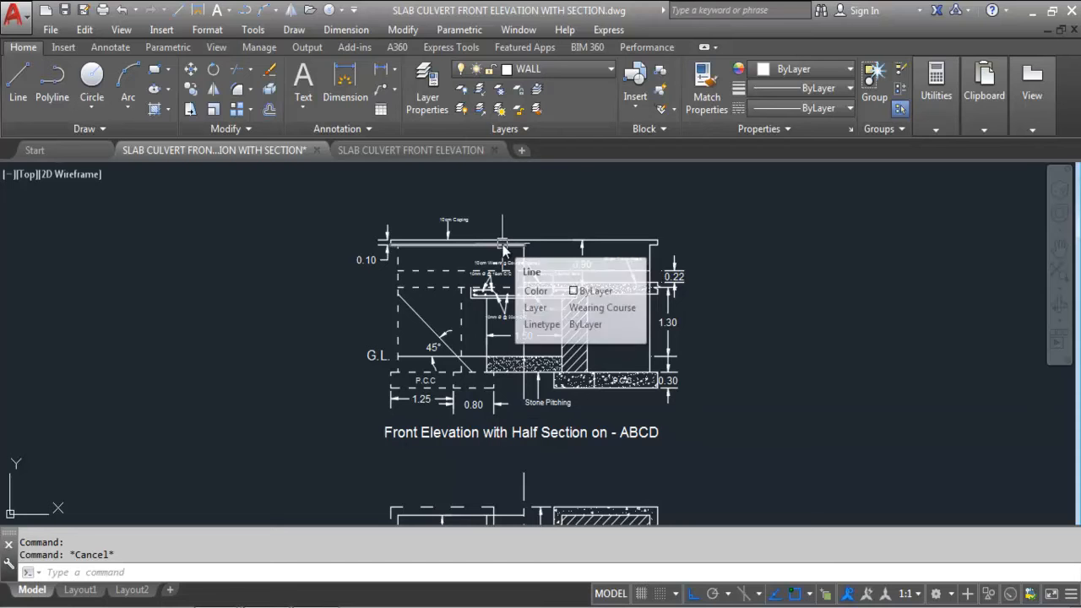
pyautogui.scroll(-2, 486, 214)
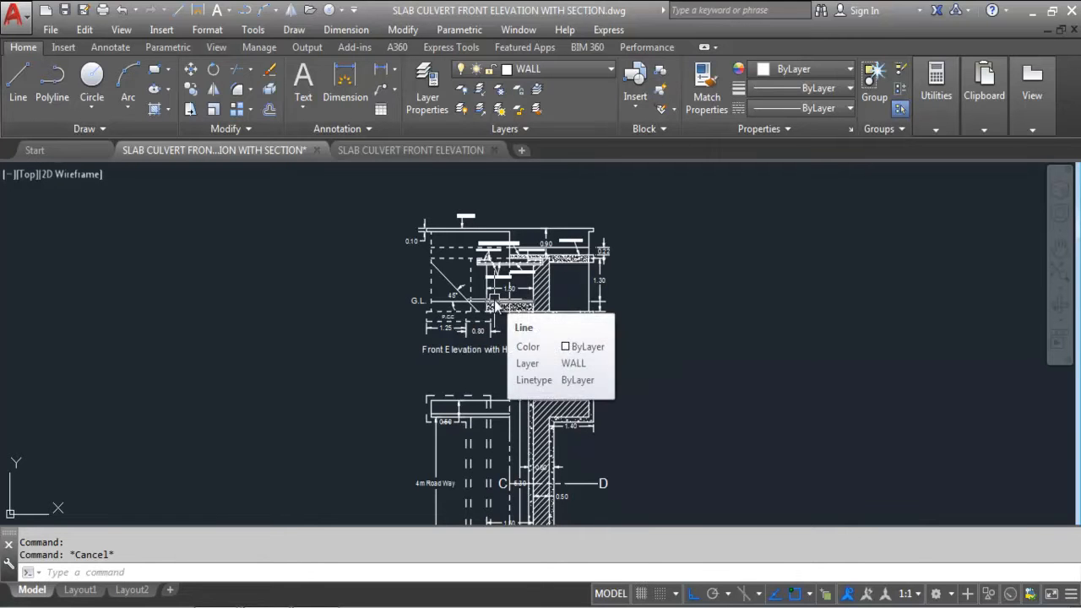
pyautogui.scroll(5, 486, 291)
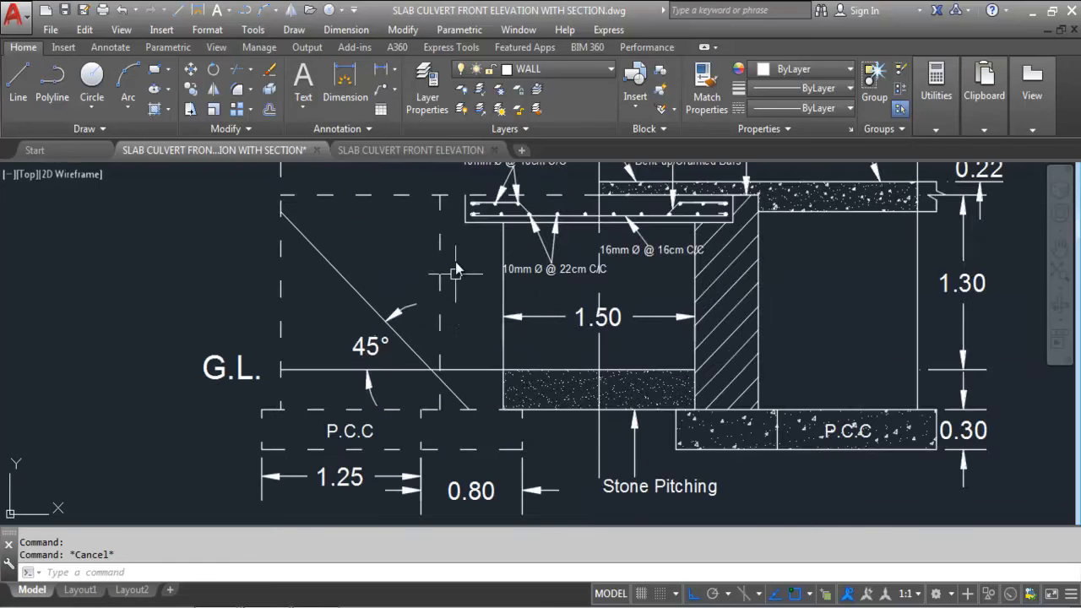
pyautogui.scroll(-2, 458, 243)
pyautogui.scroll(-2, 457, 243)
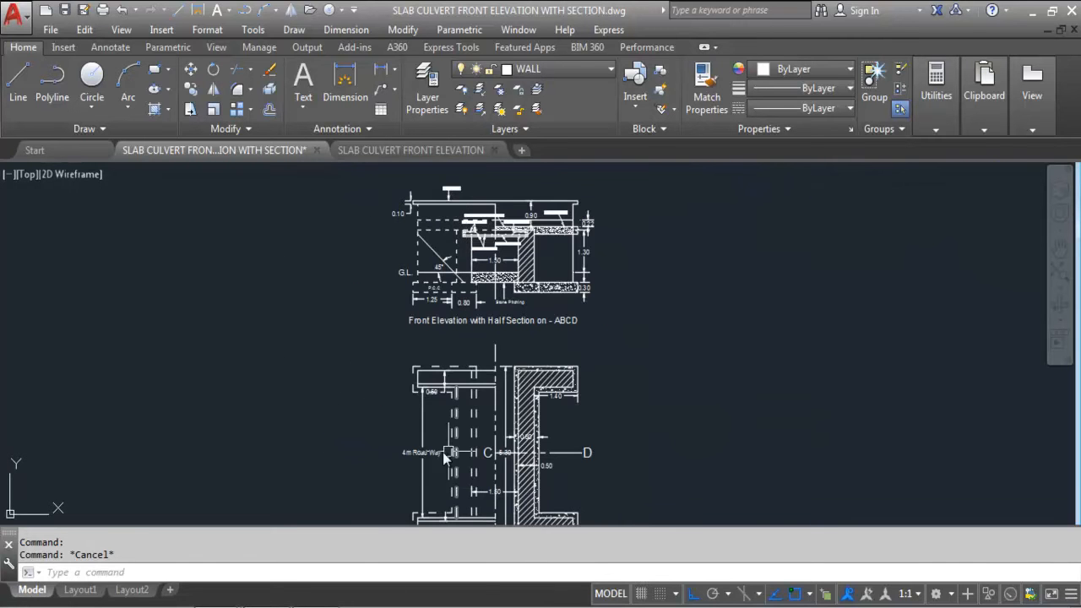
# Project section point B up to the front elevation with a vertical construction line, and erase that line
pyautogui.scroll(-1, 455, 471)
pyautogui.scroll(3, 456, 471)
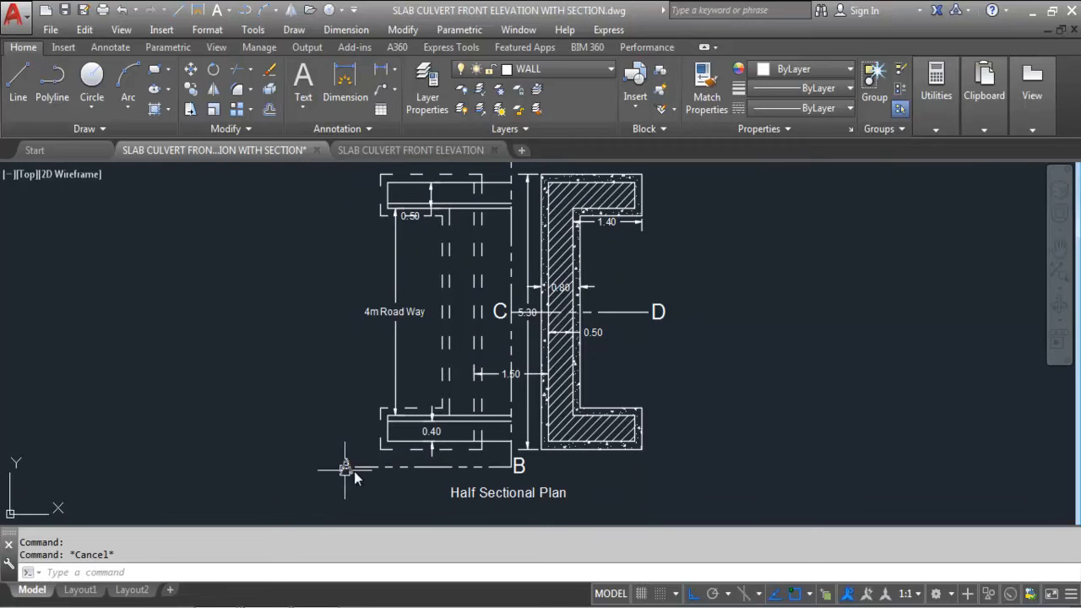
pyautogui.write('XL')
pyautogui.press('Return')
pyautogui.write('V')
pyautogui.press('Return')
pyautogui.scroll(4, 511, 478)
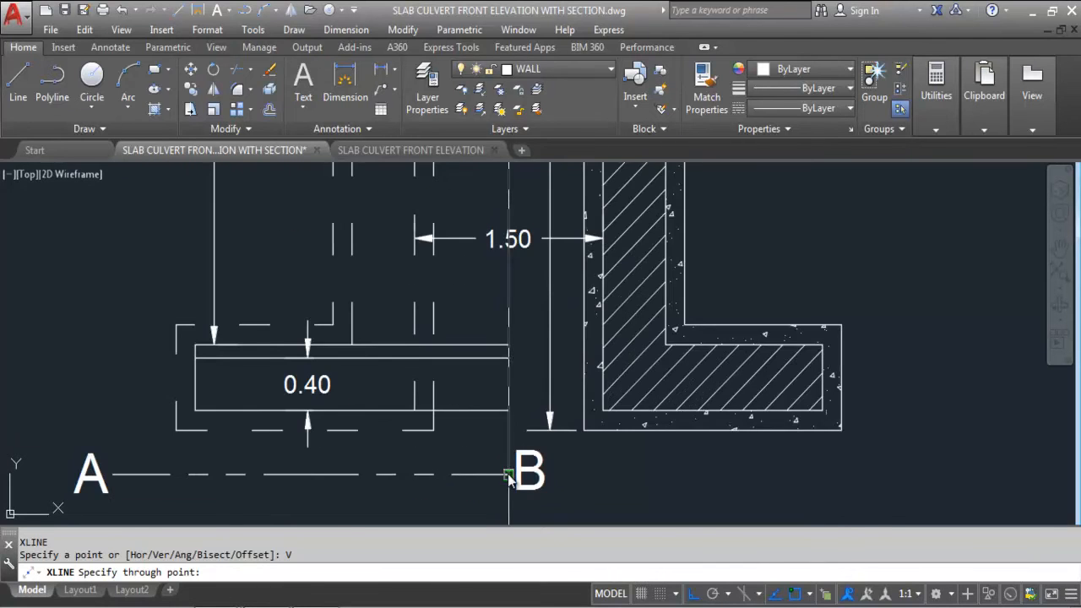
pyautogui.click(509, 478)
pyautogui.scroll(-5, 512, 480)
pyautogui.scroll(4, 571, 314)
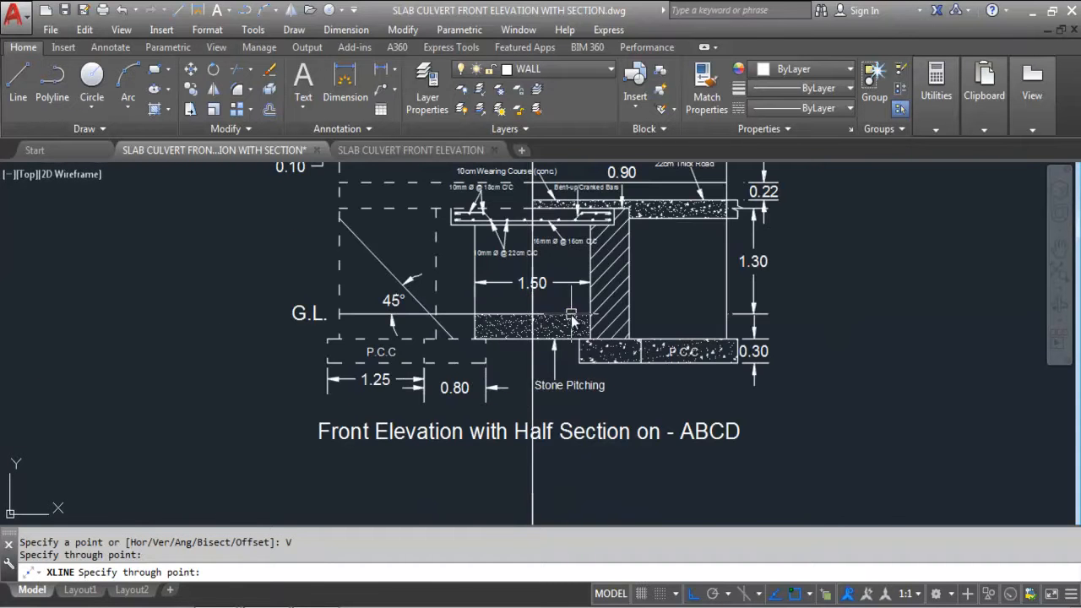
pyautogui.press('Escape')
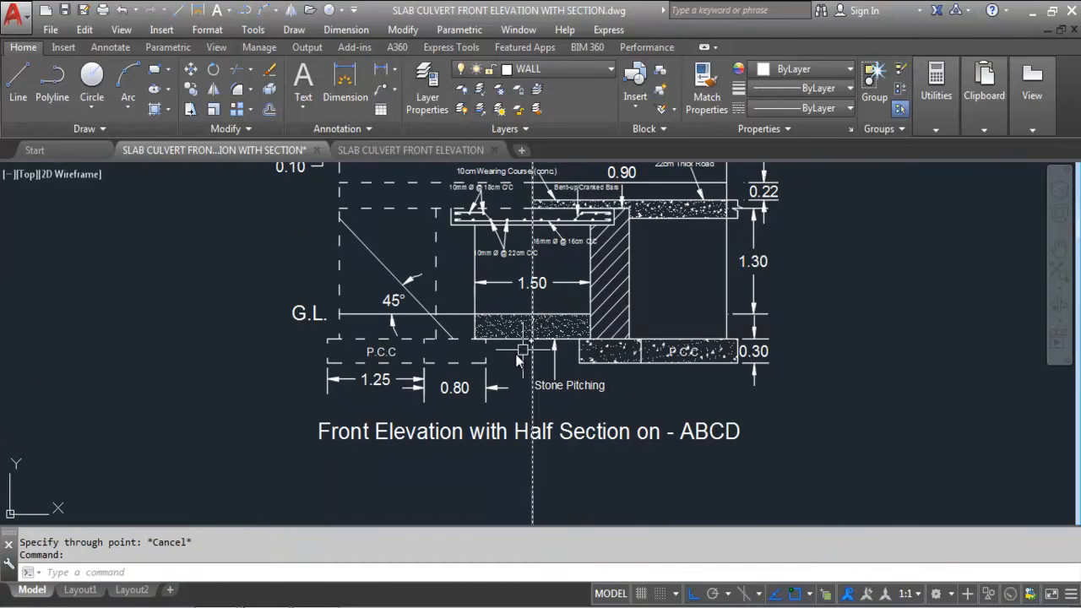
pyautogui.scroll(-2, 429, 314)
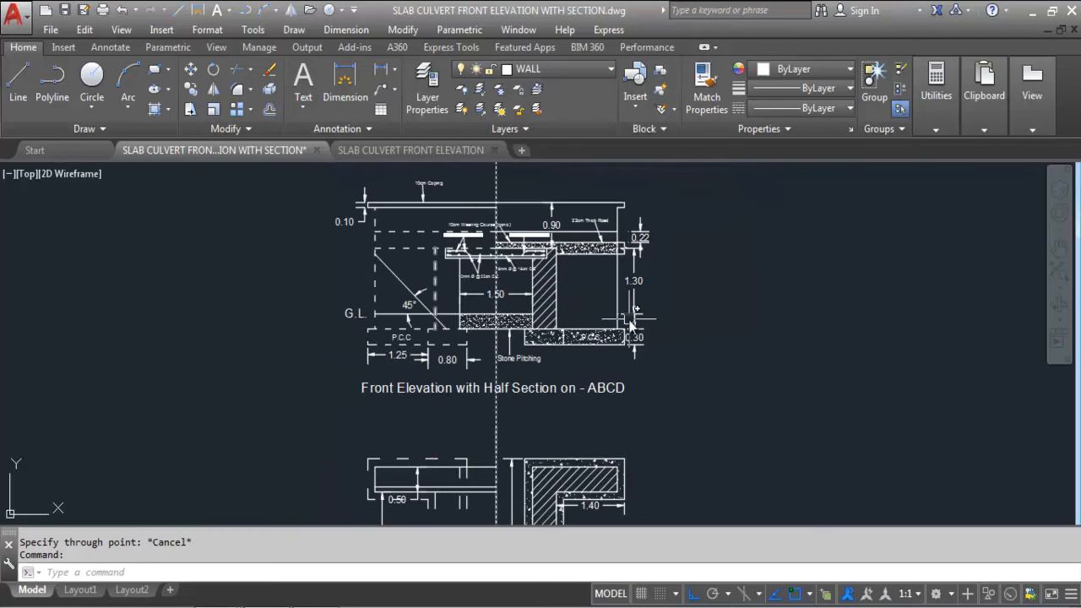
pyautogui.press('Delete')
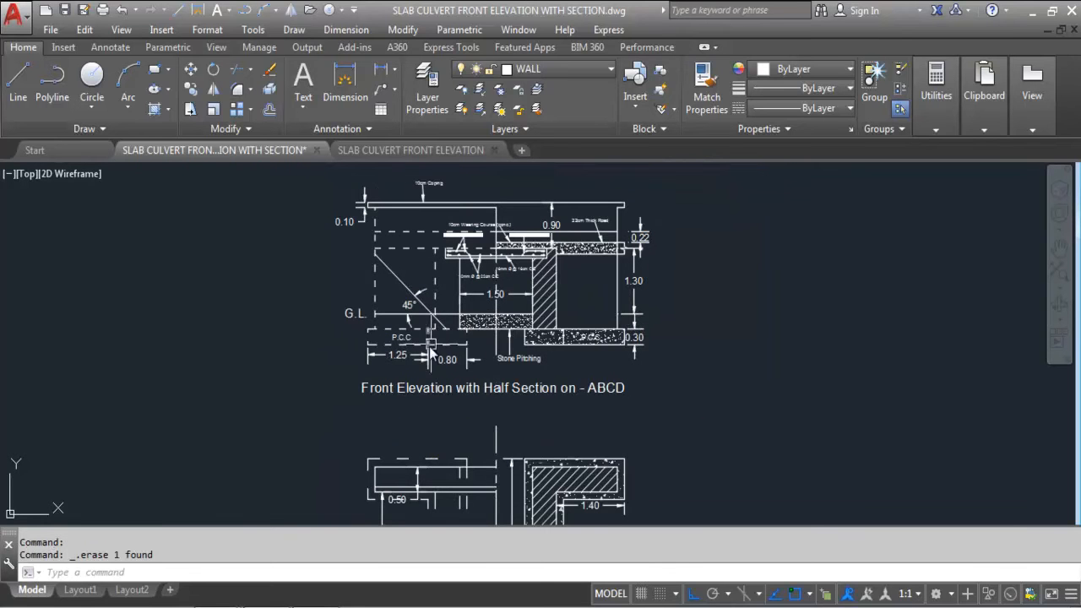
# Compare the elevation's dashed P.C.C. footing and hidden wall lines with the dashed outlines in the unsectioned half of the plan
pyautogui.scroll(-3, 417, 330)
pyautogui.scroll(3, 424, 300)
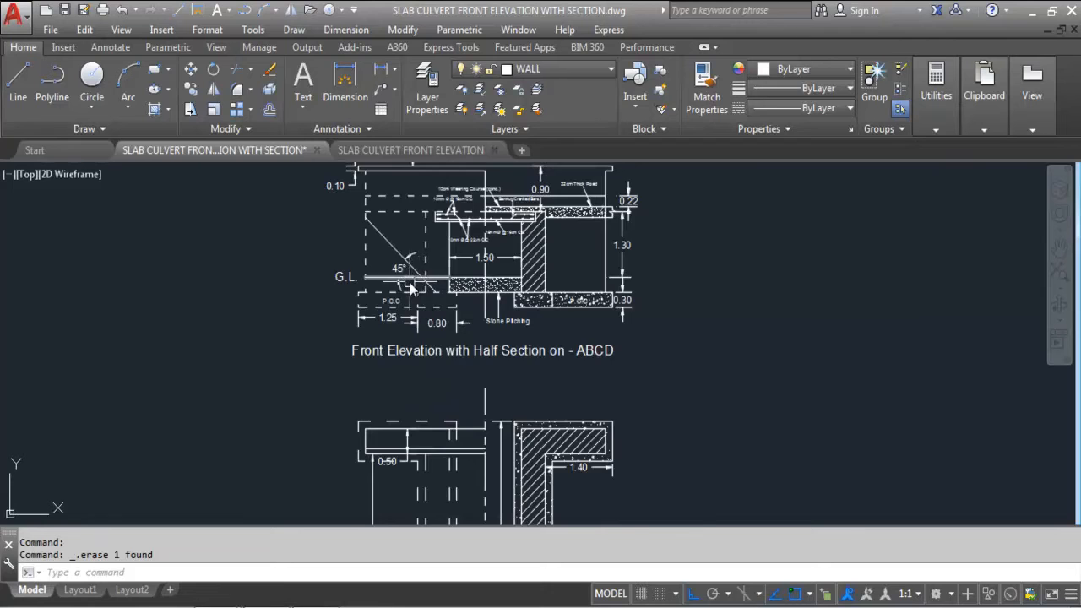
pyautogui.scroll(-2, 396, 403)
pyautogui.scroll(2, 369, 404)
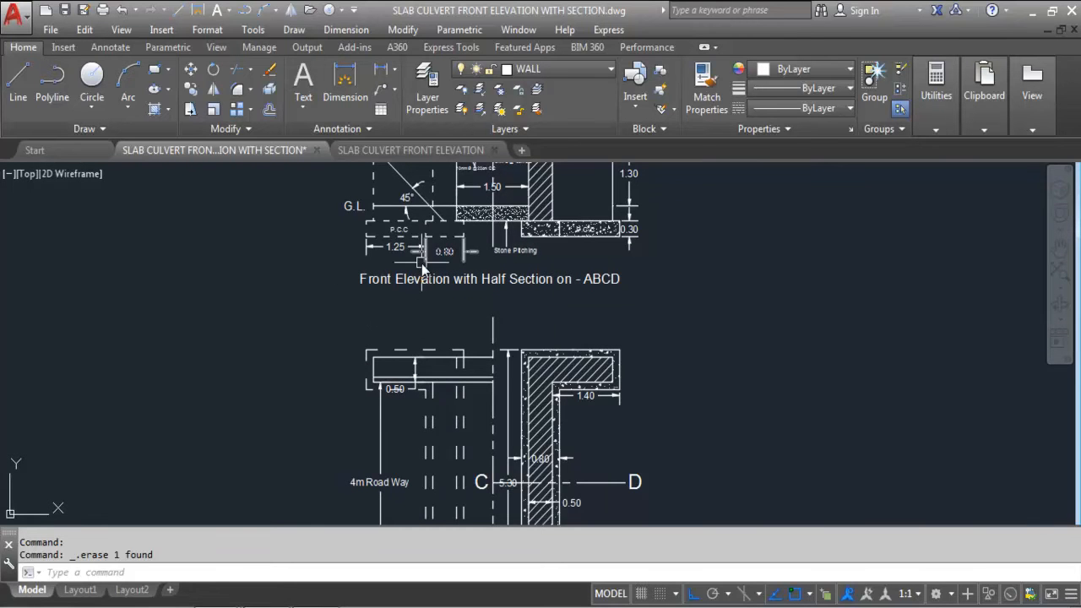
pyautogui.scroll(3, 369, 213)
pyautogui.scroll(-1, 359, 229)
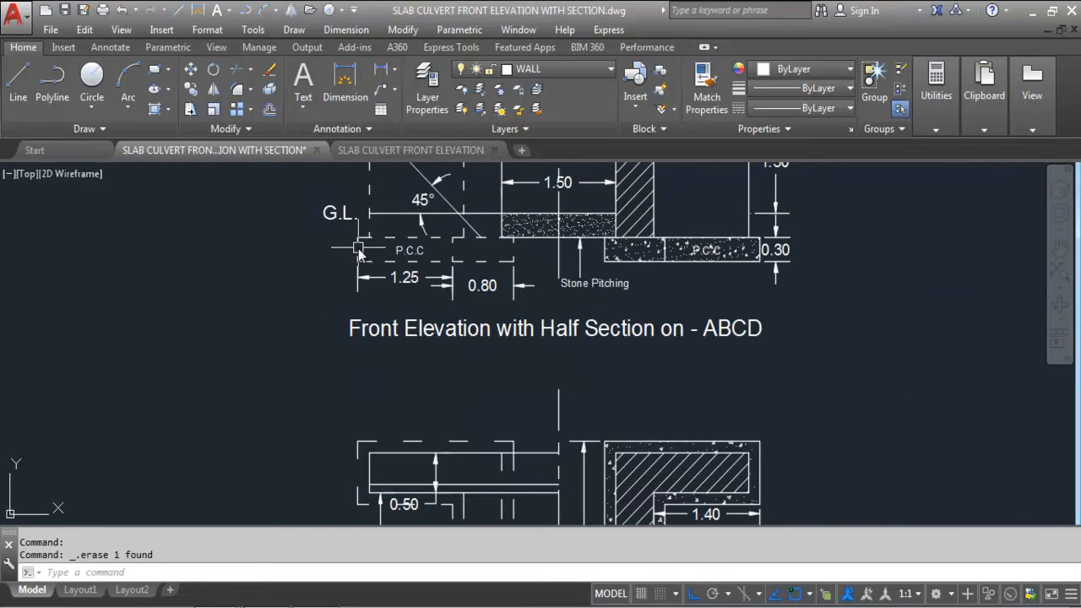
pyautogui.scroll(-2, 359, 251)
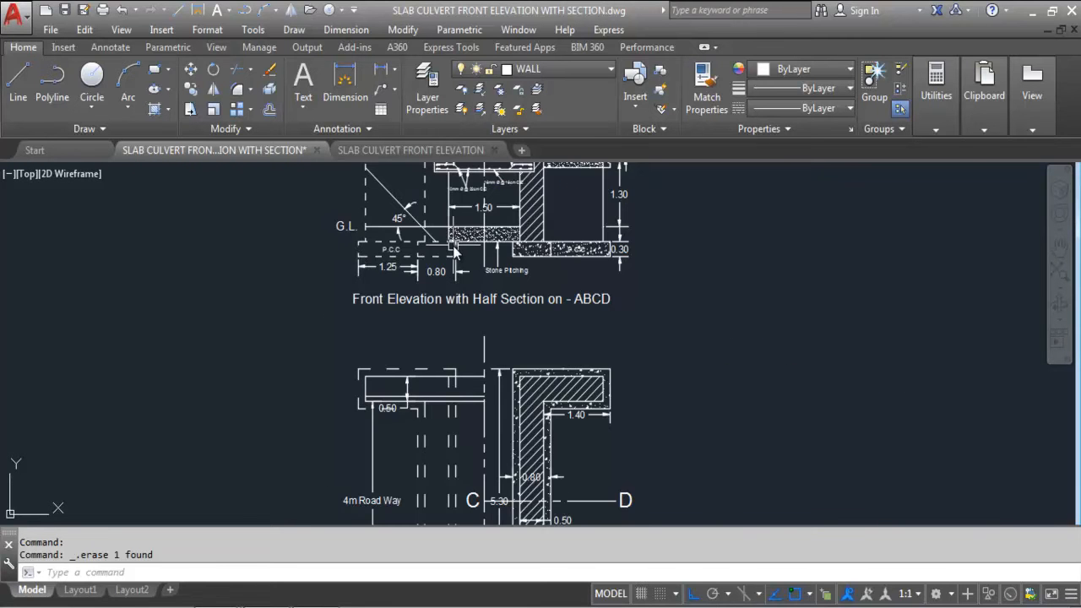
pyautogui.scroll(-1, 418, 253)
pyautogui.scroll(1, 423, 261)
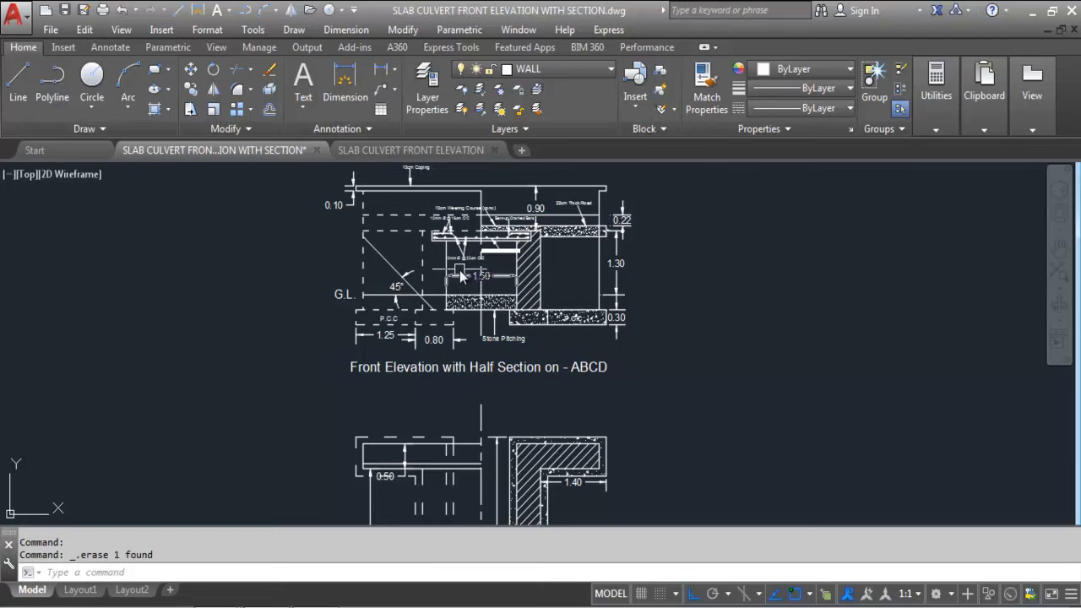
pyautogui.scroll(-2, 444, 262)
pyautogui.scroll(2, 440, 449)
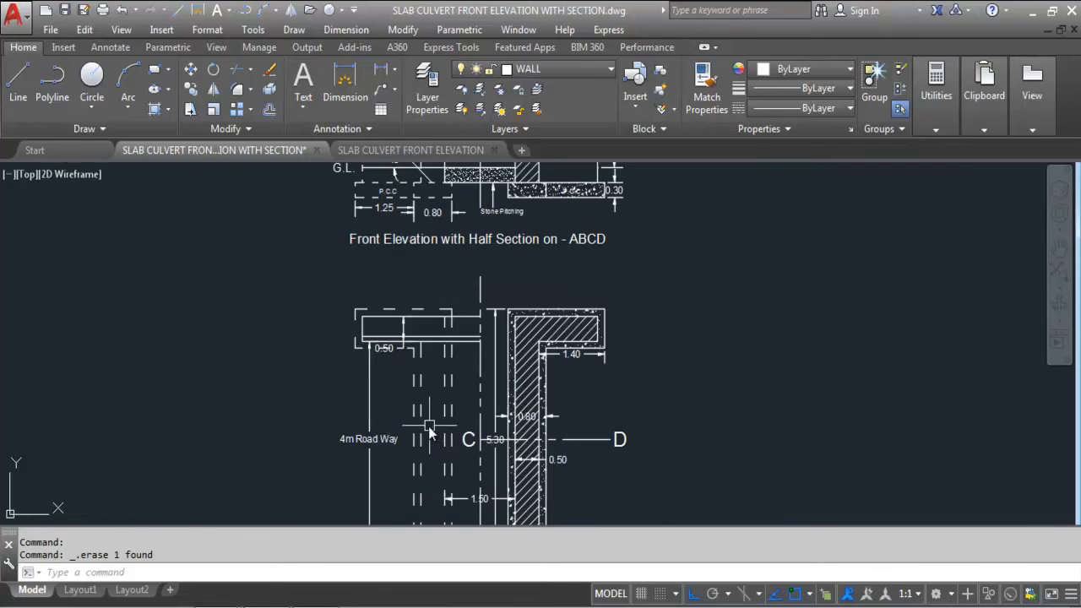
# Project the outer dashed face of the unsectioned wall from the half sectional plan up to the elevation with a vertical construction line
pyautogui.scroll(-2, 512, 452)
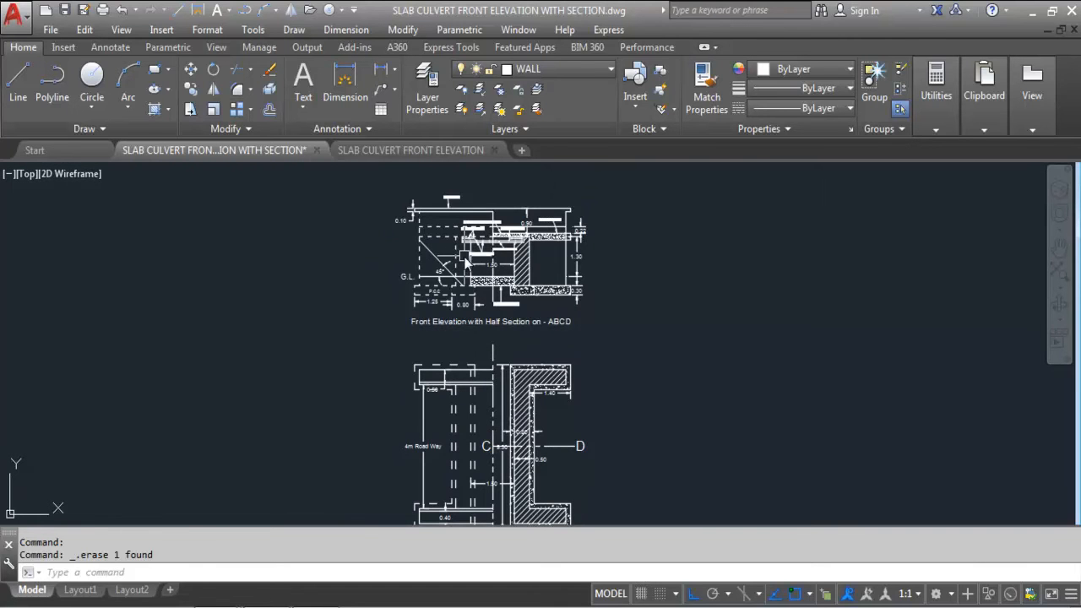
pyautogui.write('XL')
pyautogui.press('Return')
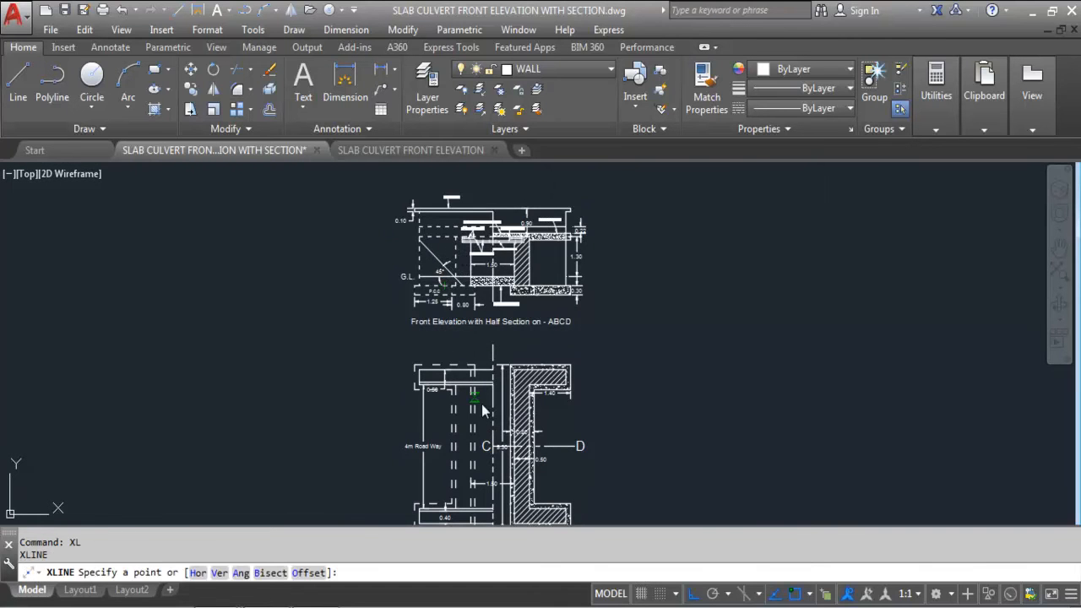
pyautogui.scroll(4, 470, 386)
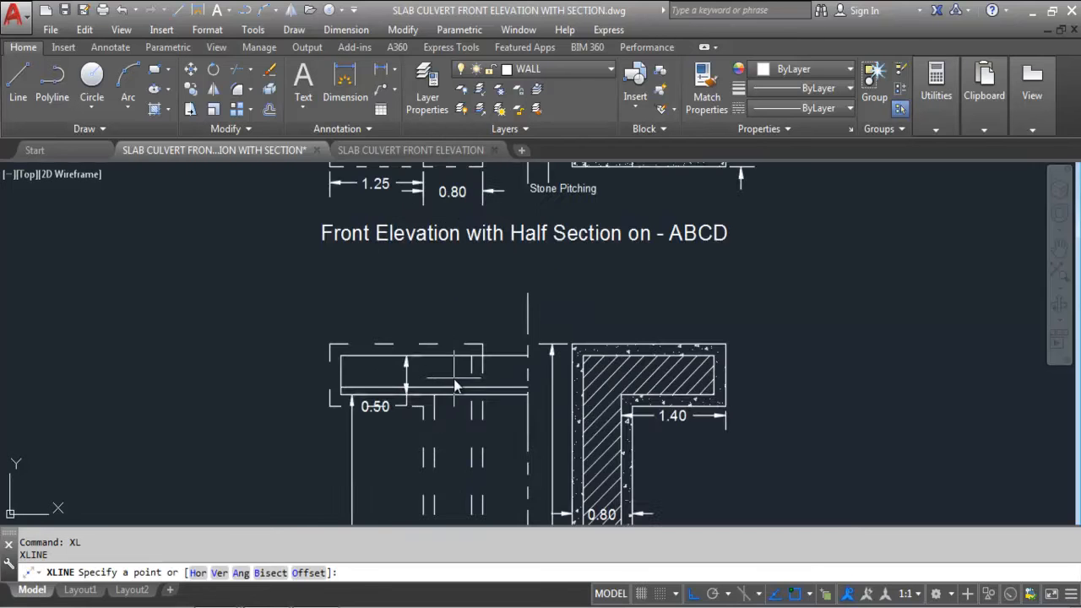
pyautogui.scroll(-2, 456, 397)
pyautogui.click(441, 396)
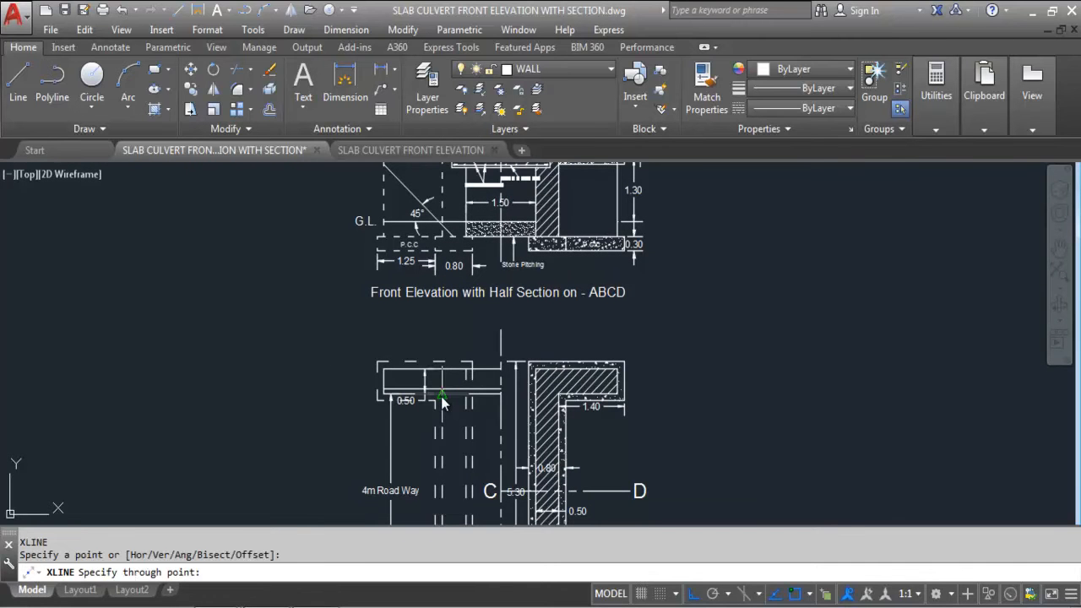
pyautogui.click(448, 312)
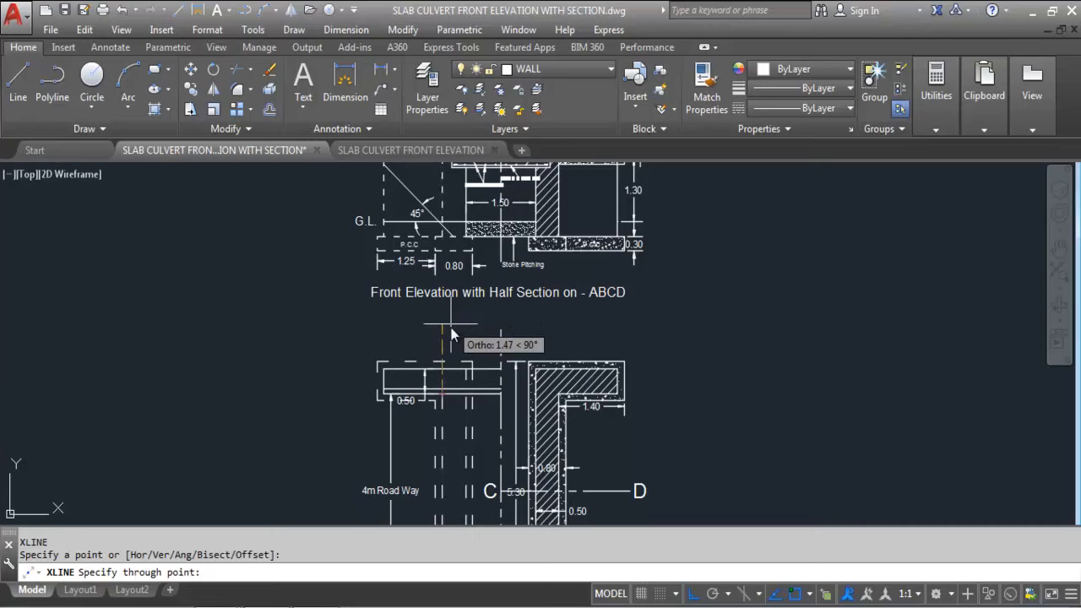
pyautogui.press('Return')
# Add a second vertical construction line through the inner dashed face of the unsectioned wall in the plan
pyautogui.press('Return')
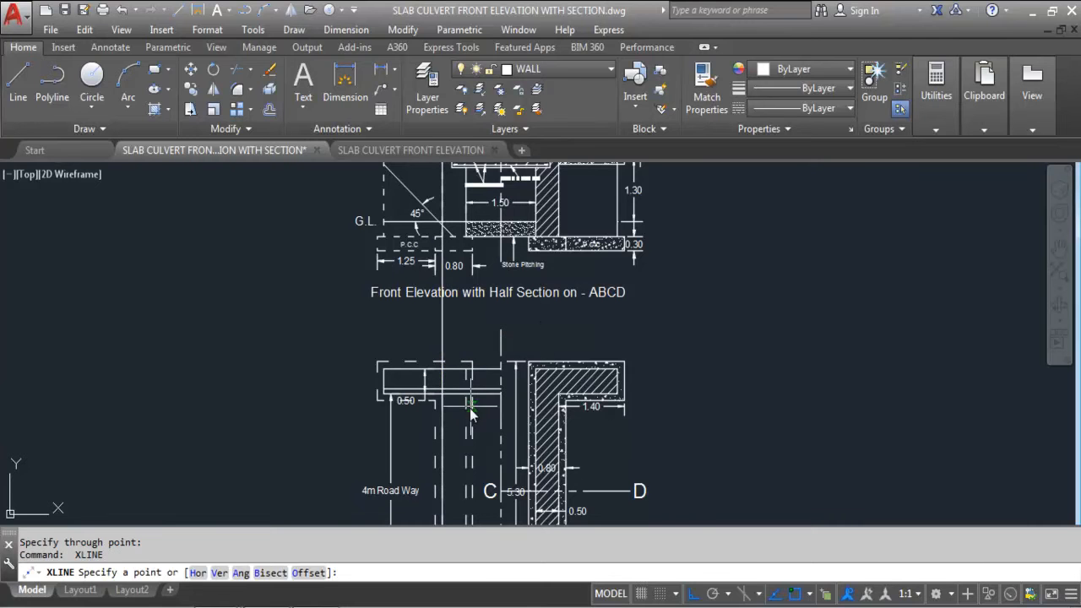
pyautogui.click(468, 403)
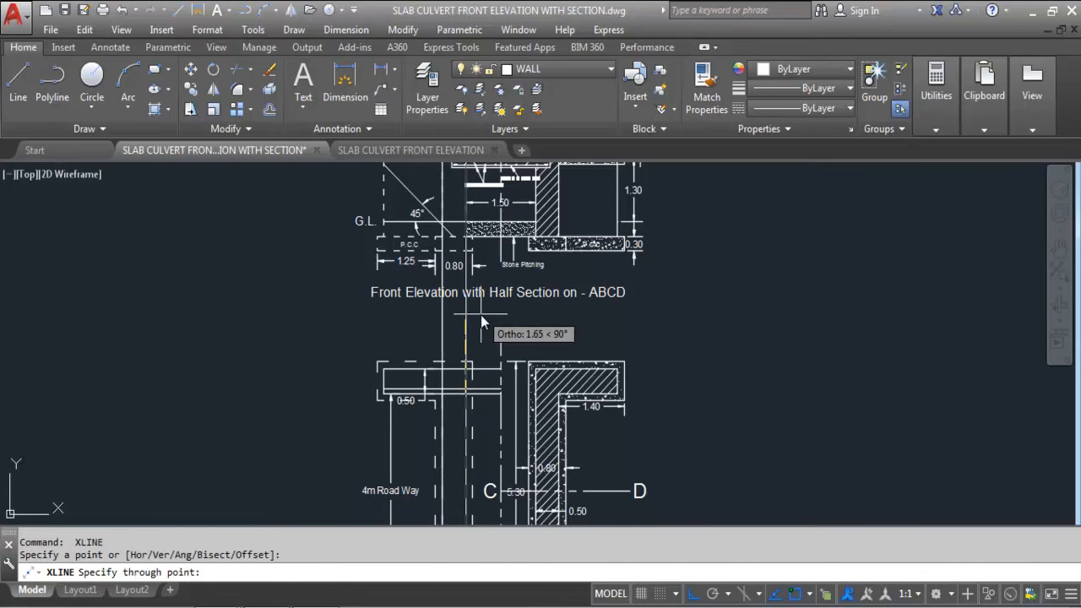
pyautogui.scroll(-4, 481, 317)
pyautogui.scroll(6, 481, 335)
pyautogui.press('Escape')
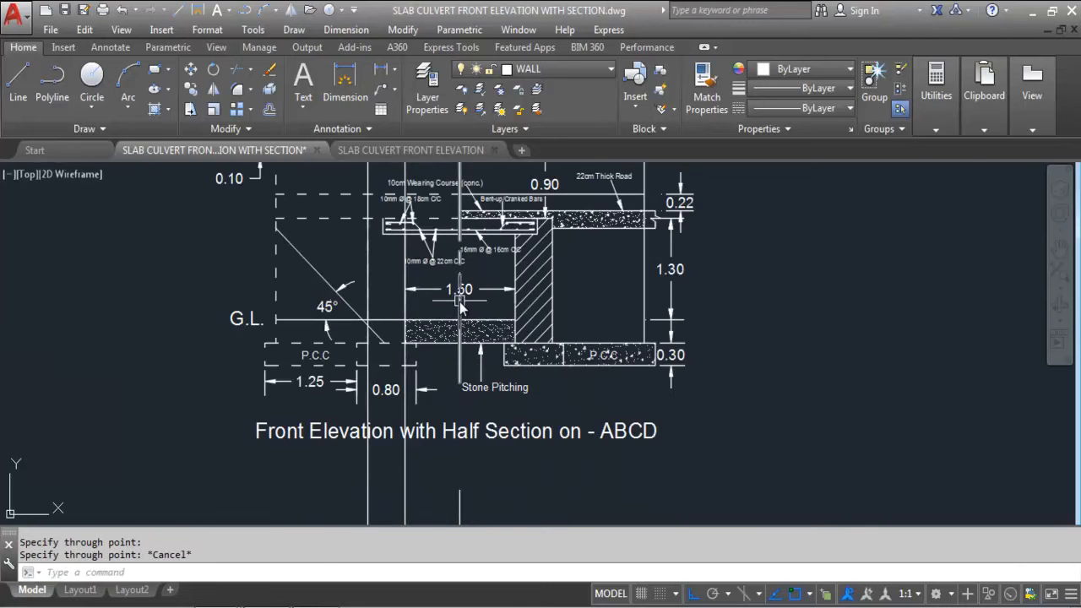
# Project the inner face of the hatched wall from the plan up to the sectioned half of the elevation with a vertical construction line
pyautogui.press('Return')
pyautogui.scroll(-3, 487, 281)
pyautogui.scroll(-2, 487, 287)
pyautogui.scroll(4, 511, 346)
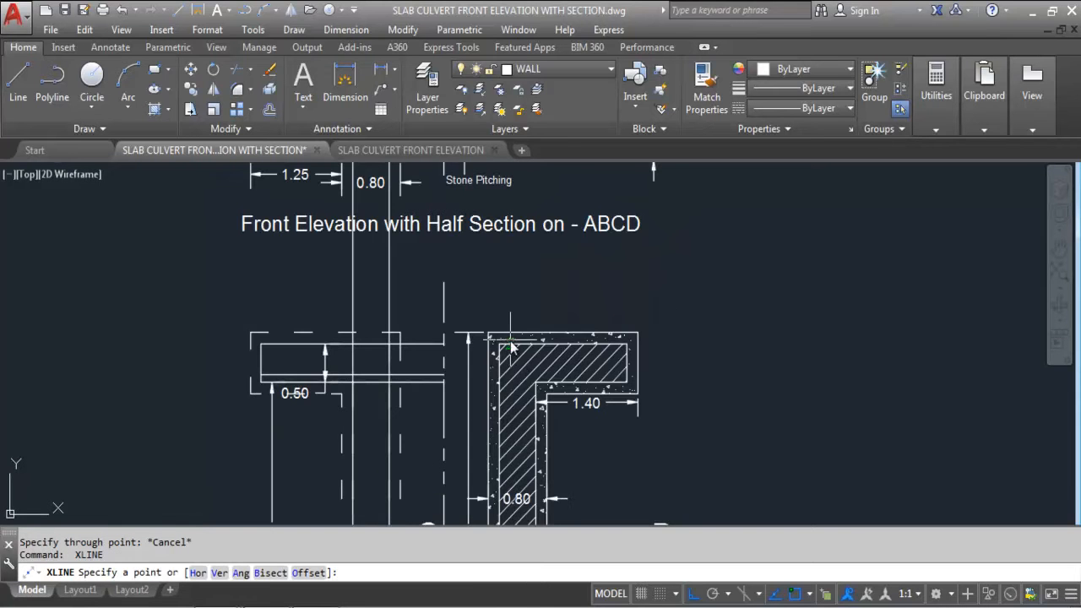
pyautogui.click(499, 344)
pyautogui.click(499, 282)
pyautogui.press('Return')
# Draw a vertical construction line through the hatched wall's outer face, from the inside corner where the wing begins, up to the elevation
pyautogui.press('Return')
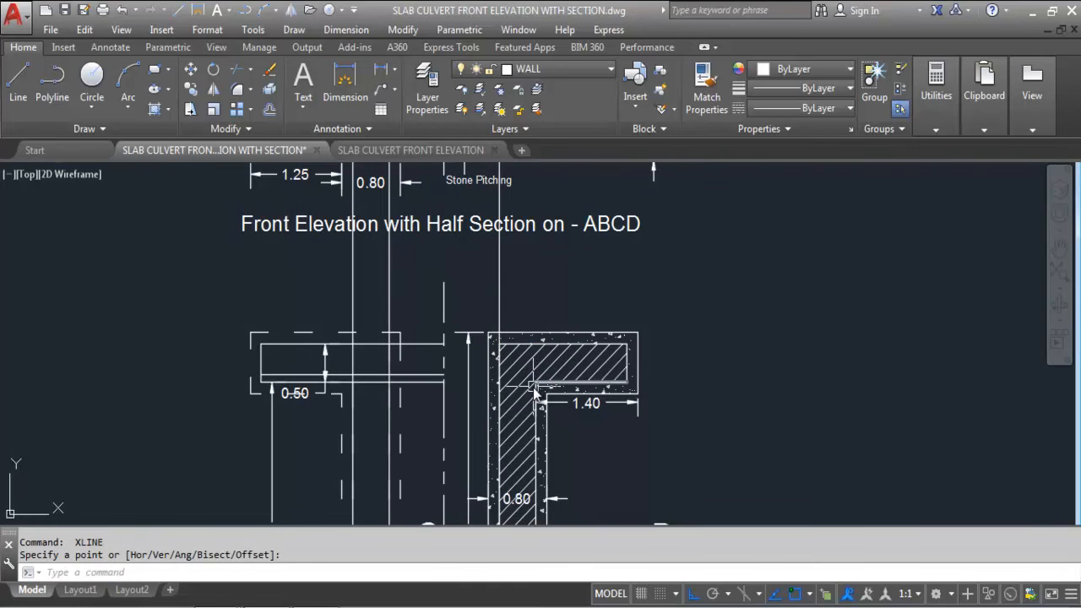
pyautogui.click(535, 384)
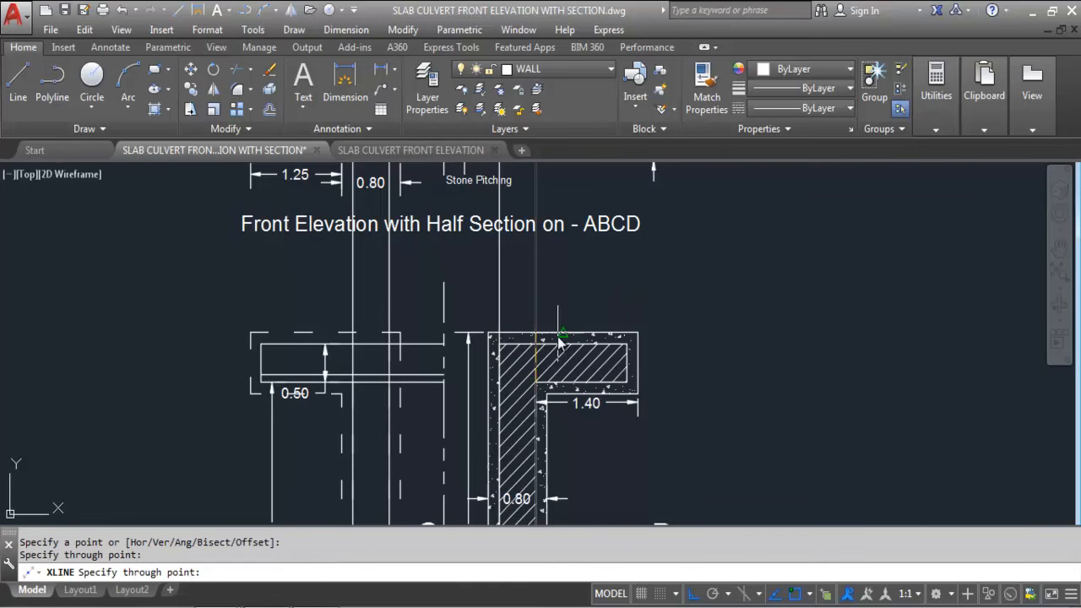
pyautogui.click(580, 337)
pyautogui.press('Return')
pyautogui.scroll(-5, 549, 262)
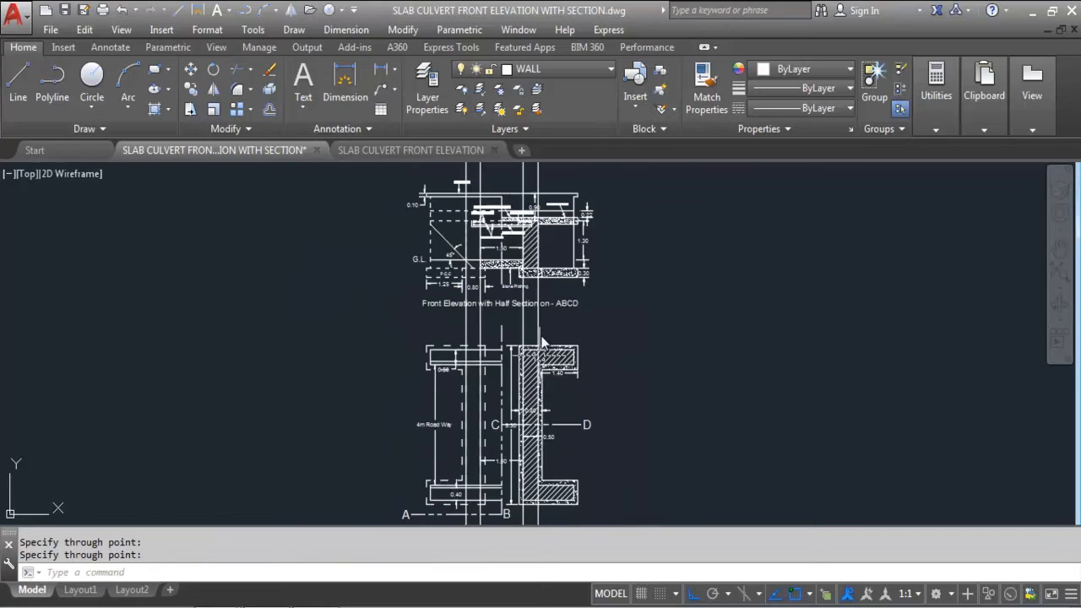
pyautogui.scroll(4, 541, 245)
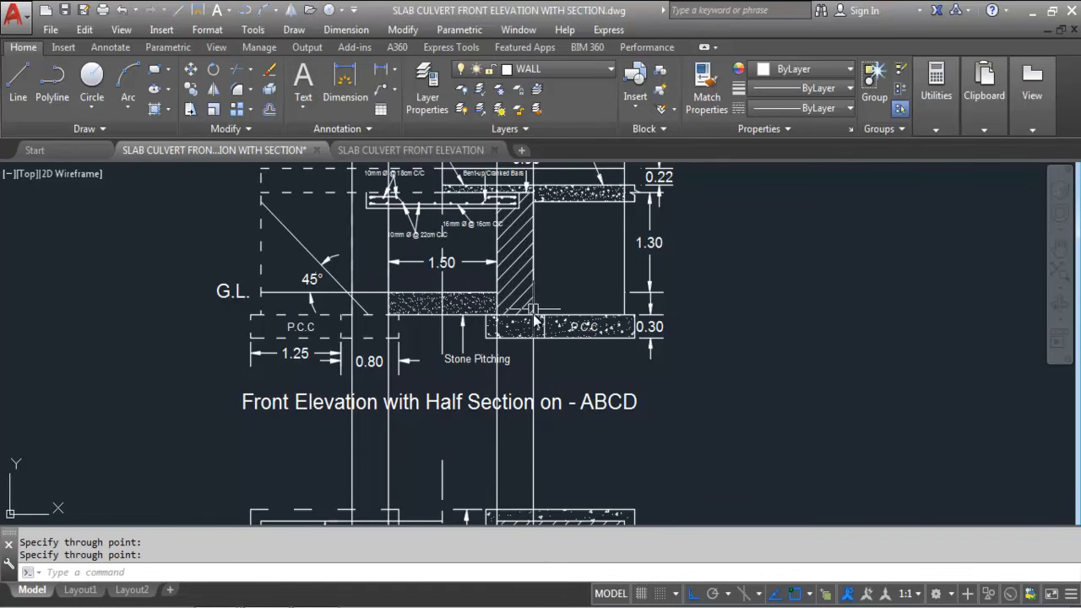
# Erase all four vertical construction lines between the half sectional plan and the front elevation
pyautogui.press('Return')
pyautogui.click(498, 375)
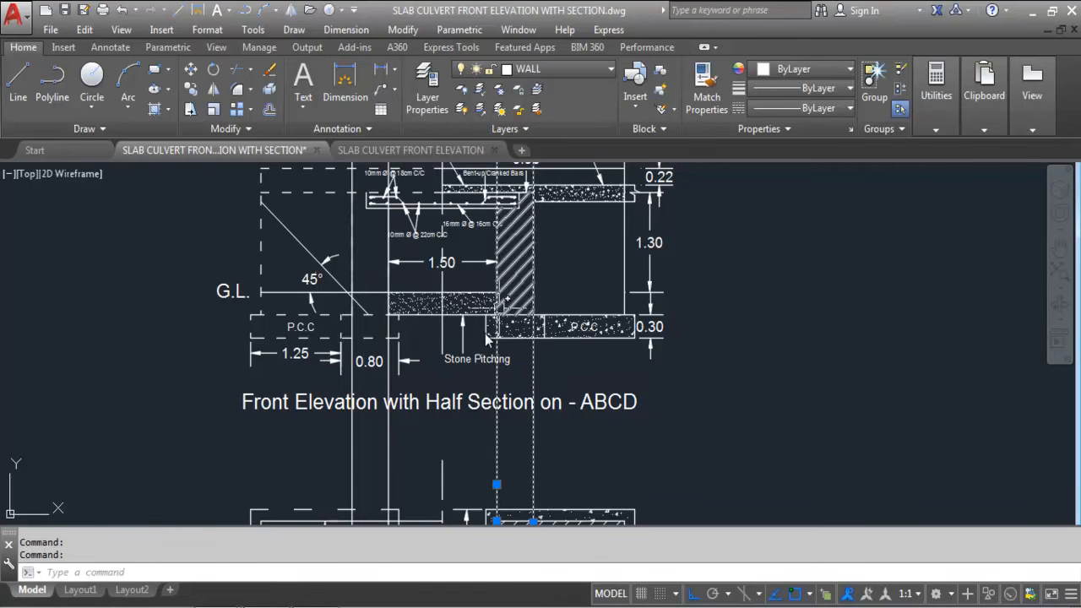
pyautogui.click(392, 452)
pyautogui.scroll(-2, 452, 397)
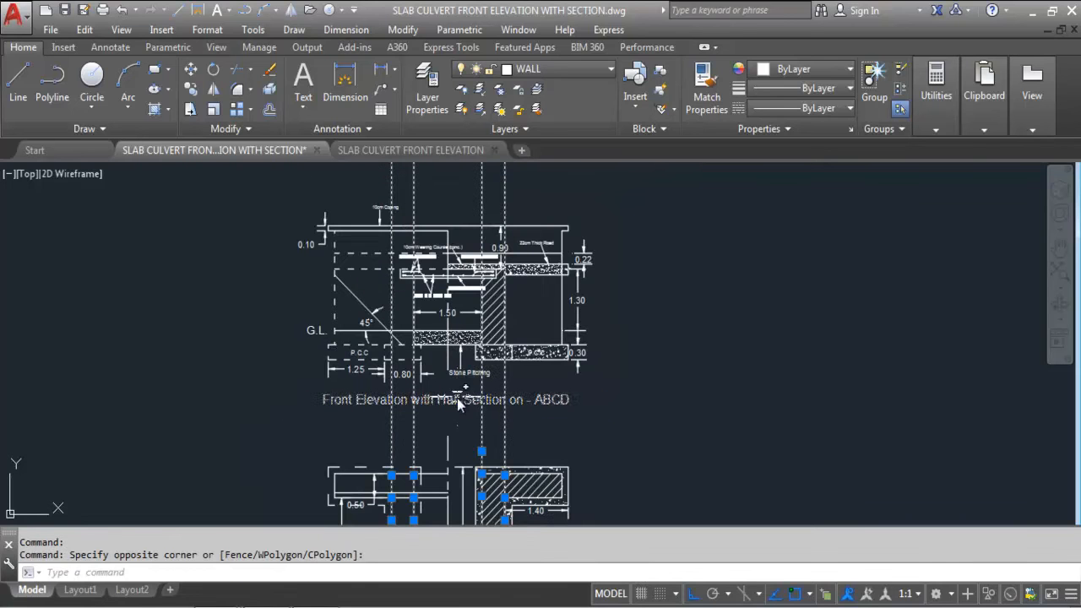
pyautogui.press('Delete')
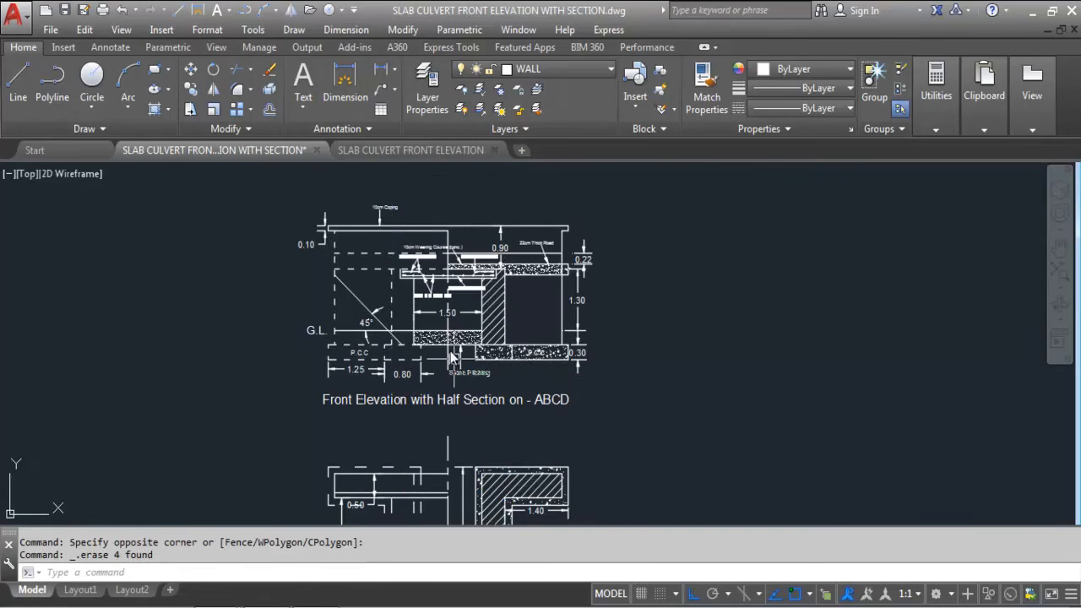
# Compare the centre line dividing the front elevation with section line ABCD in the half sectional plan, and examine the elevation's unsectioned half
pyautogui.scroll(2, 384, 320)
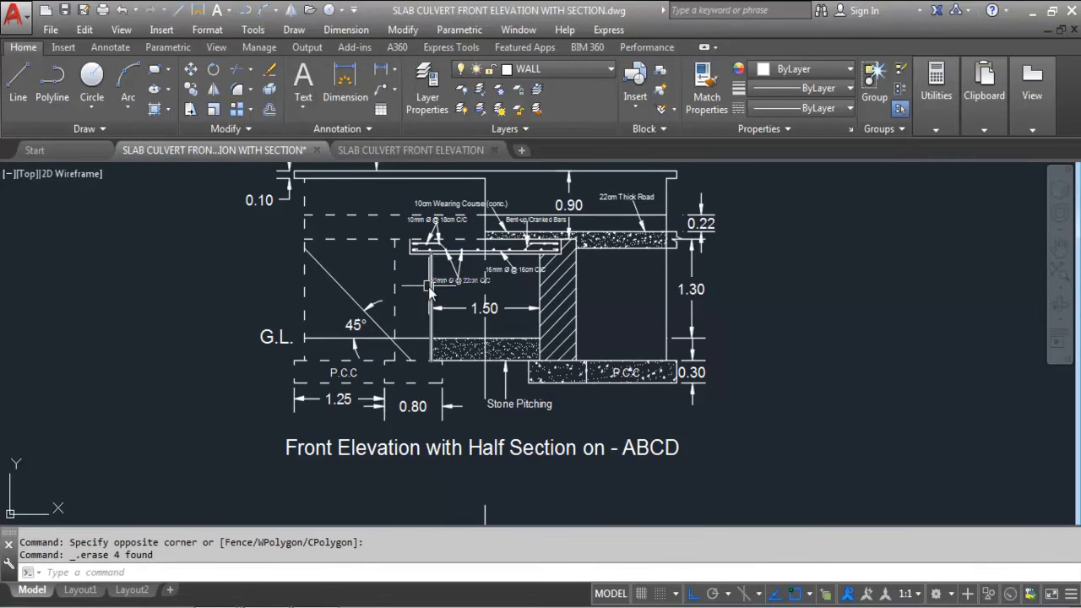
pyautogui.scroll(-4, 441, 284)
pyautogui.scroll(4, 444, 443)
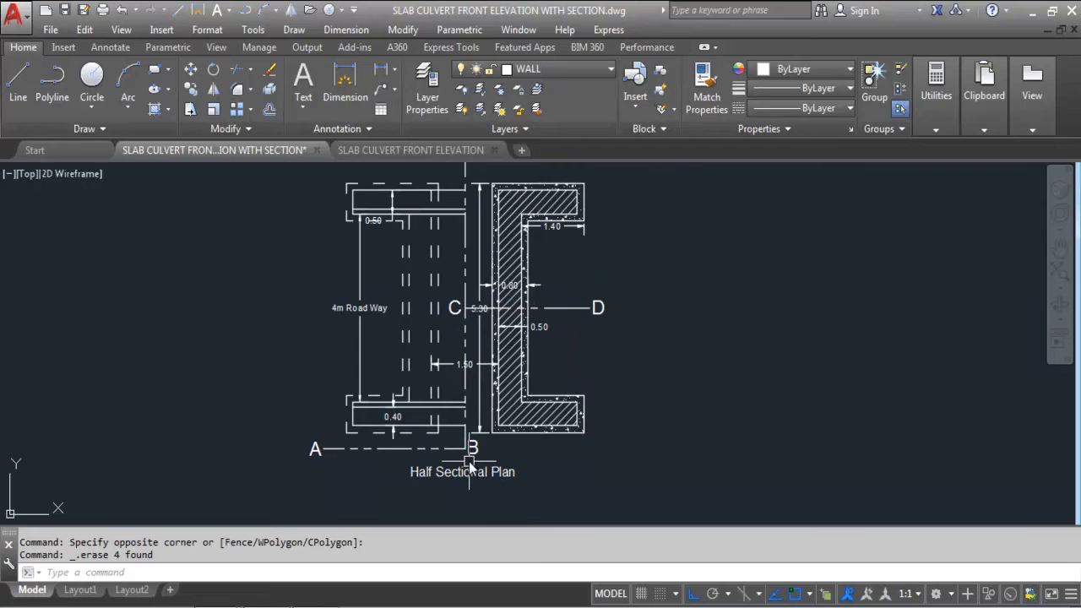
pyautogui.scroll(-3, 478, 506)
pyautogui.scroll(3, 429, 192)
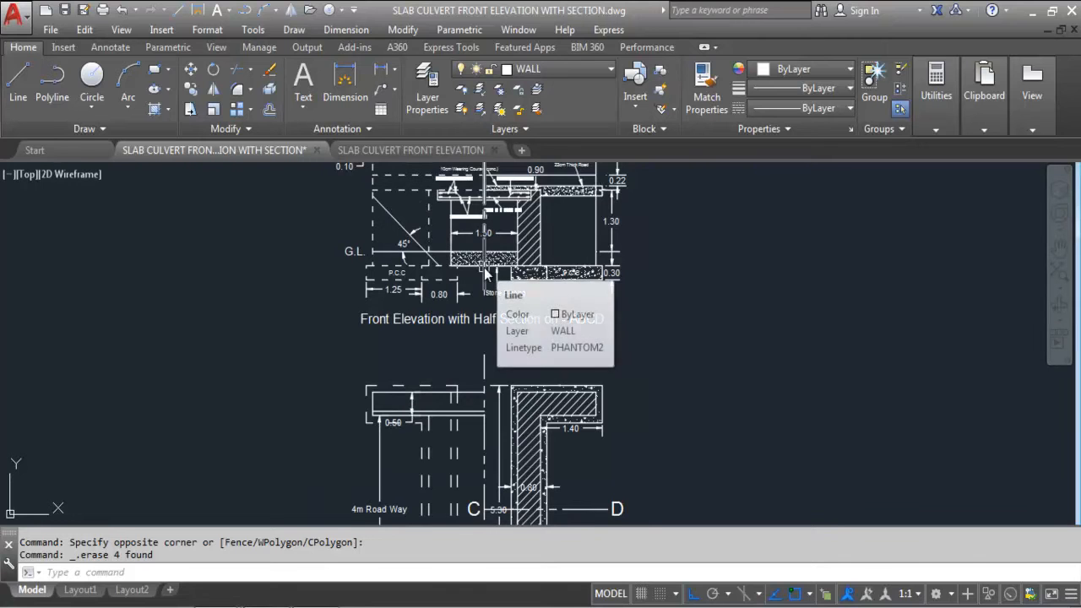
pyautogui.moveTo(485, 272); pyautogui.dragTo(448, 345, button='middle')
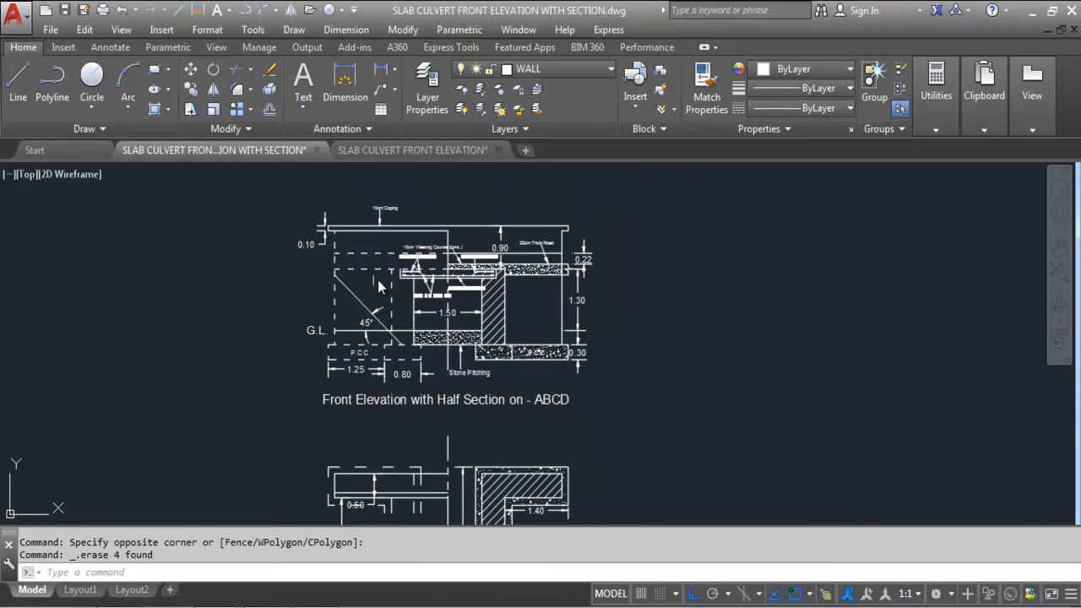
pyautogui.scroll(2, 371, 284)
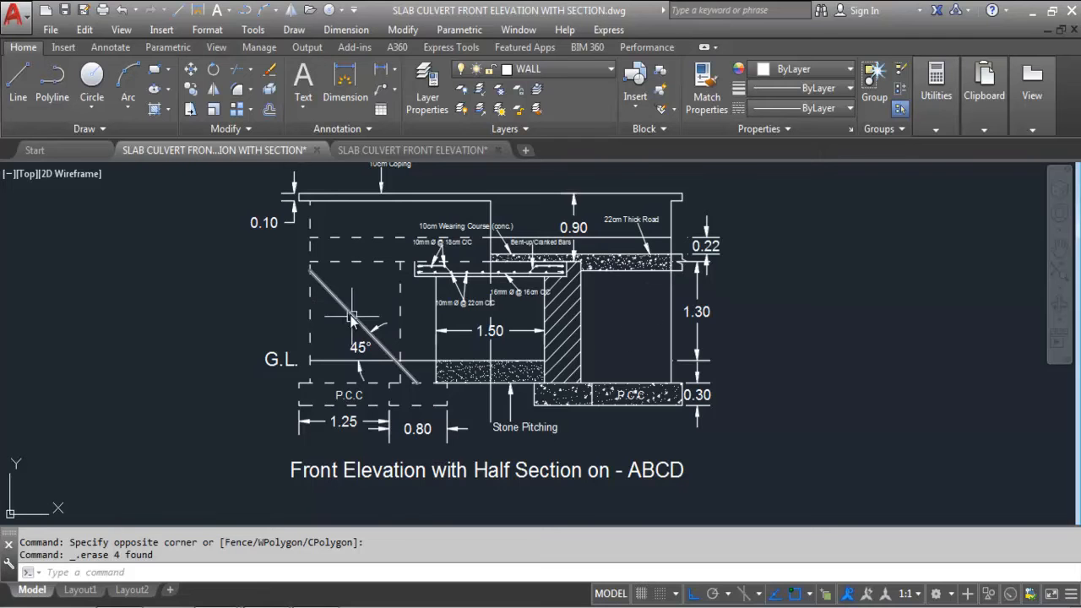
pyautogui.click(155, 72)
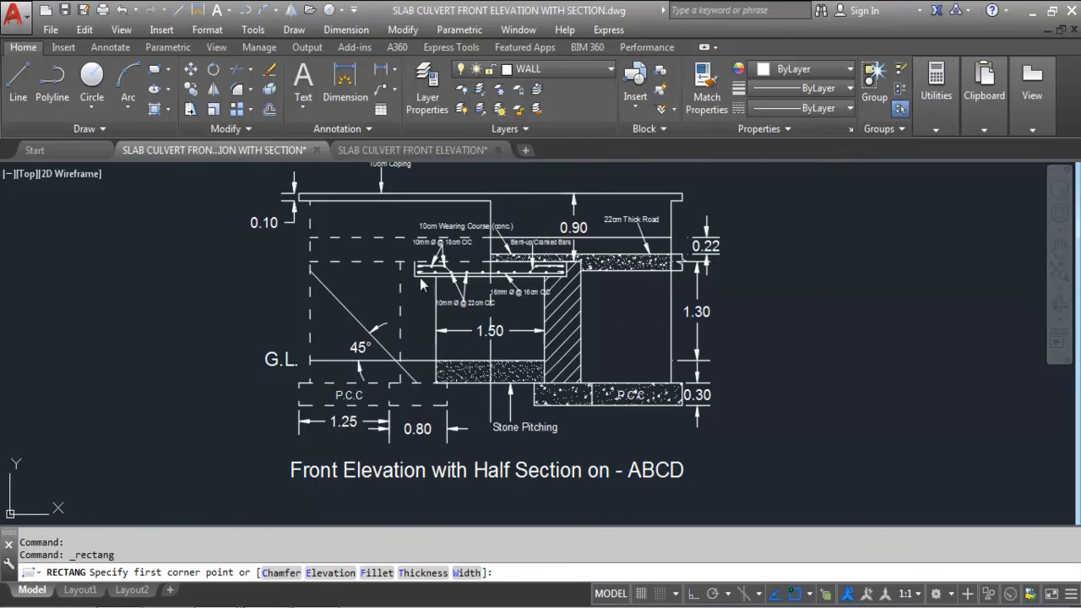
pyautogui.click(309, 262)
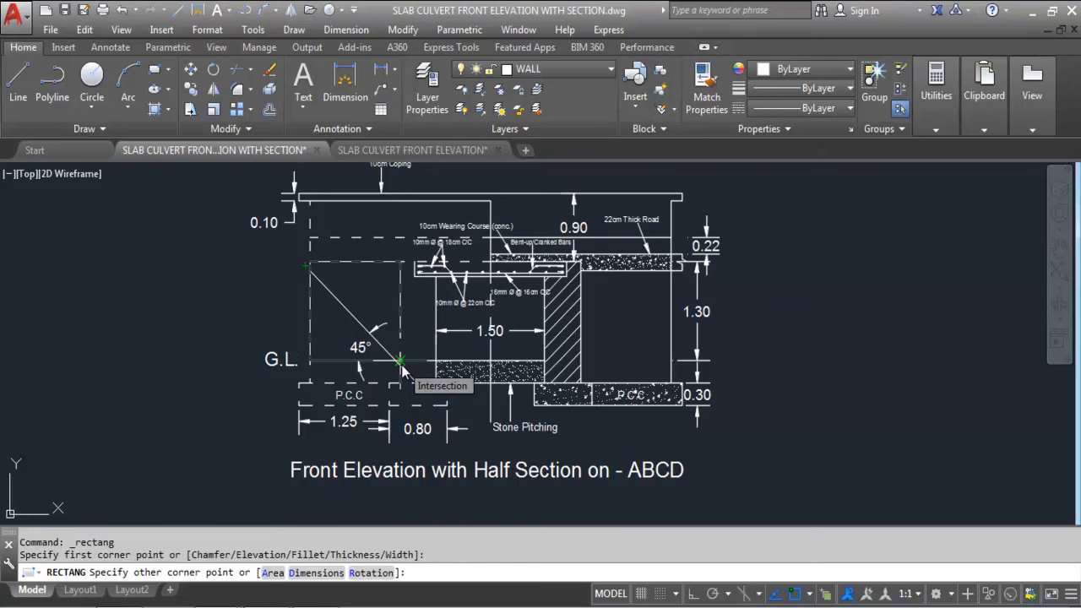
pyautogui.press('Return')
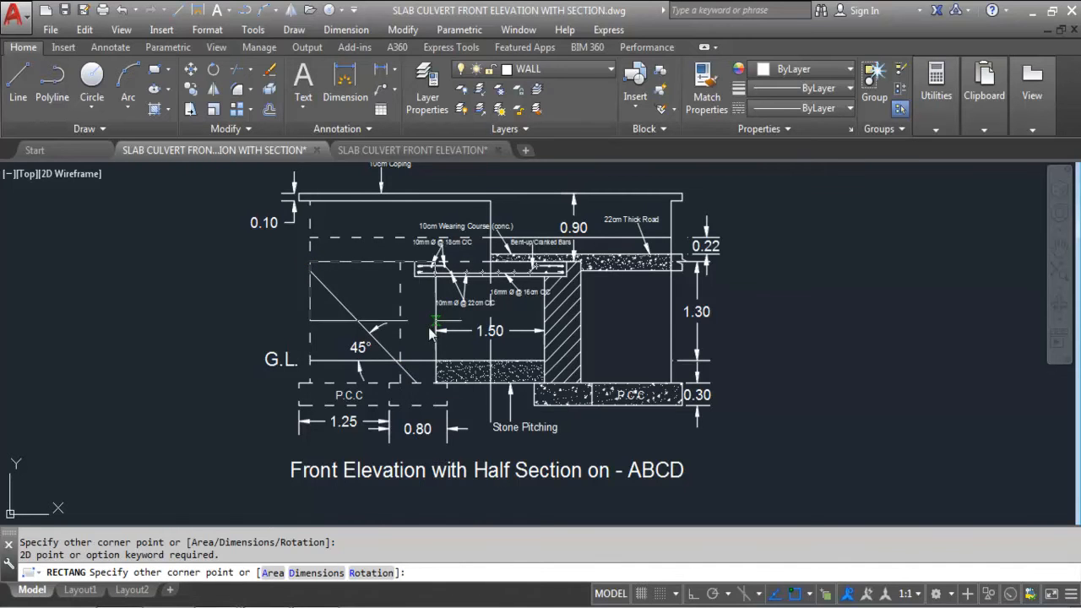
pyautogui.press('Escape')
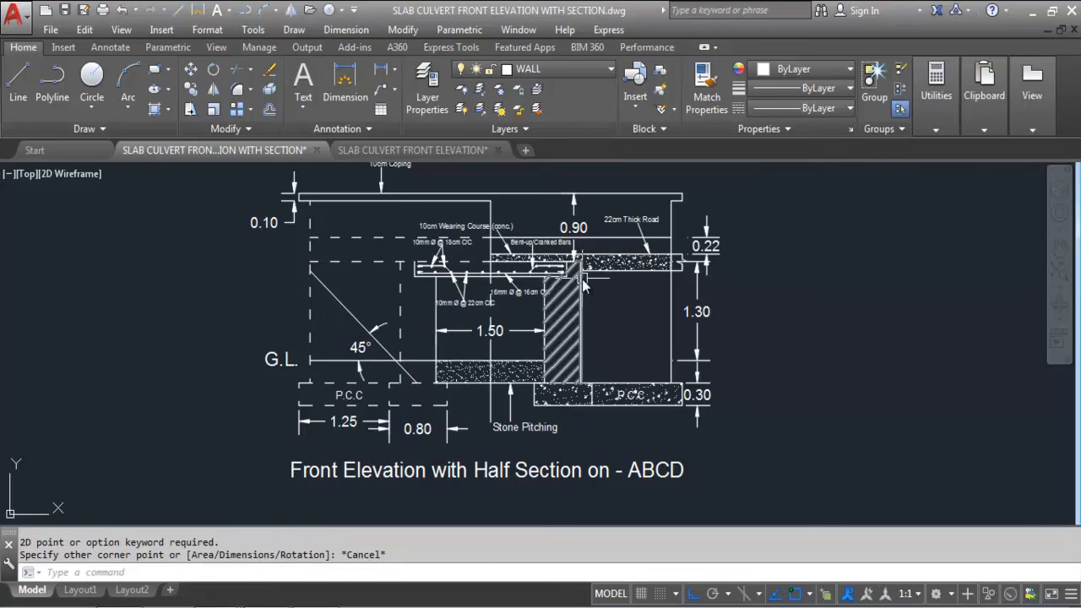
pyautogui.press('Return')
pyautogui.click(580, 267)
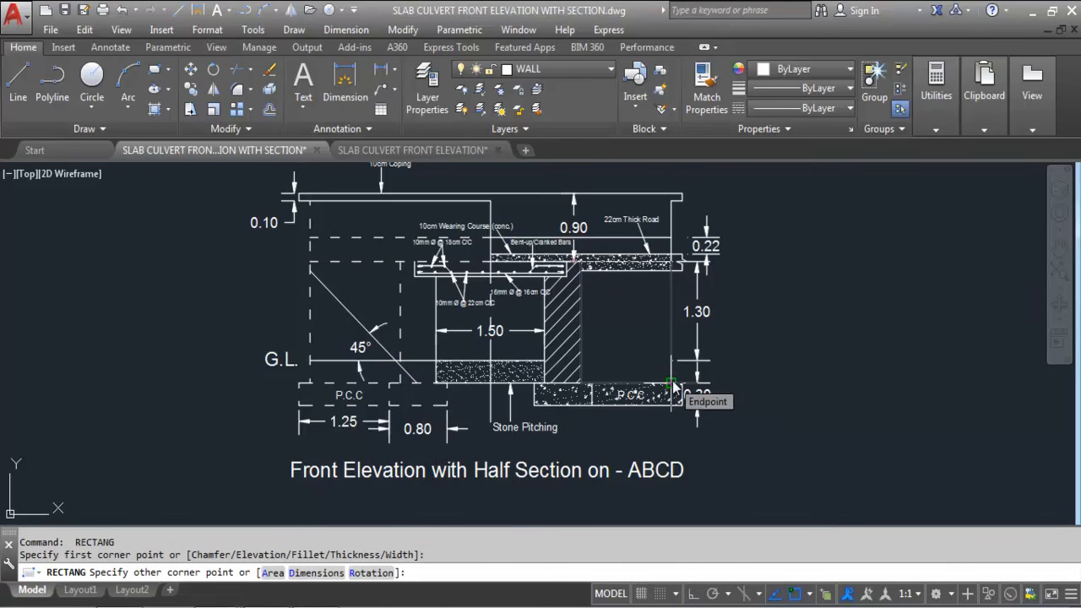
pyautogui.scroll(2, 673, 386)
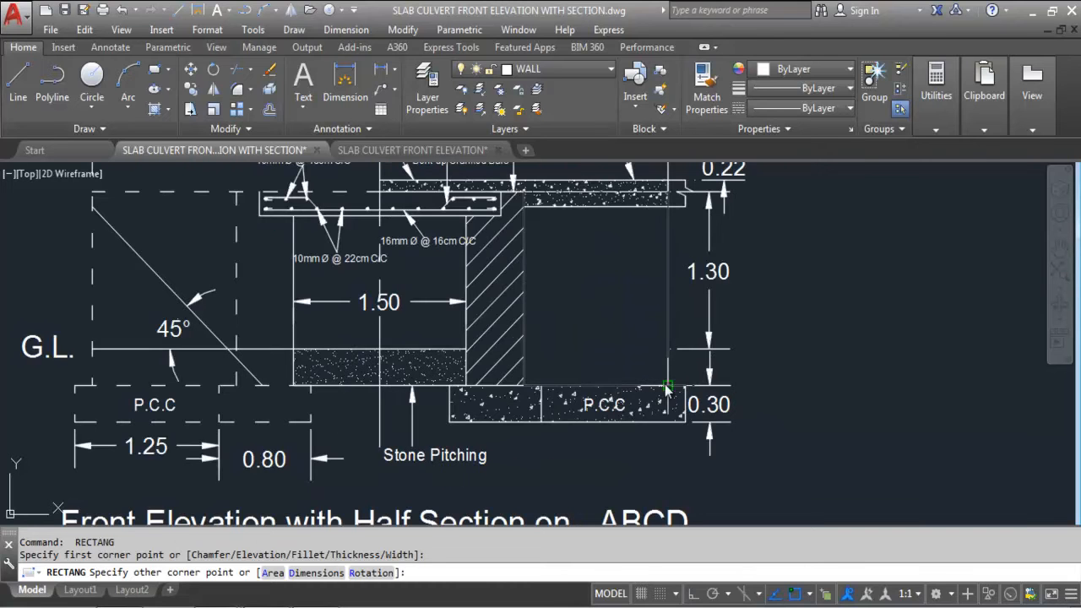
pyautogui.press('Escape')
# Examine the dashed P.C.C. footing and its width dimensions in the front elevation, relating them to the footing outline in the plan
pyautogui.scroll(-5, 667, 387)
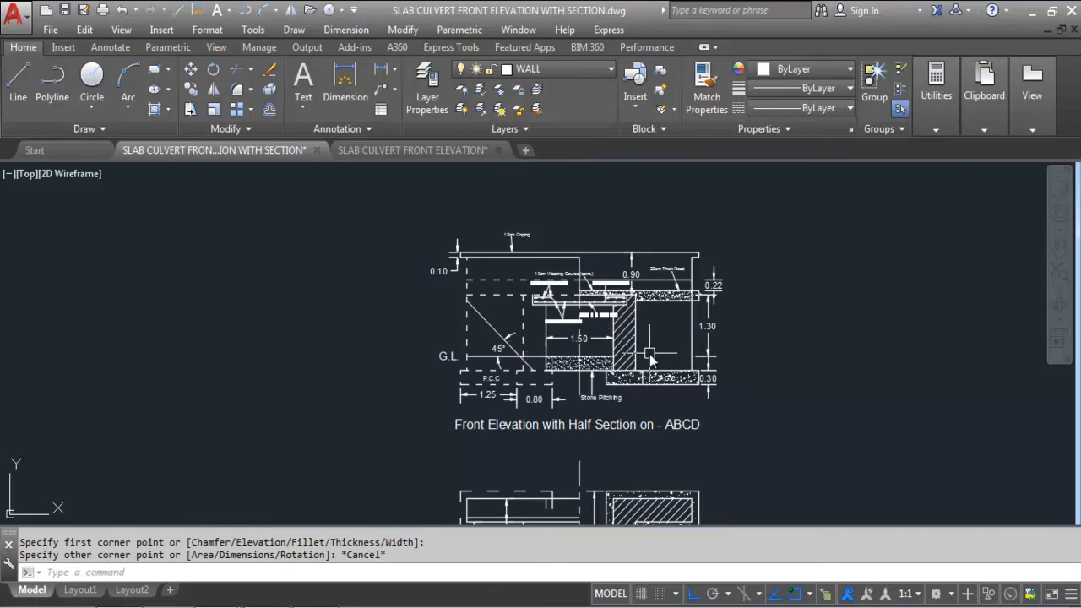
pyautogui.scroll(2, 517, 396)
pyautogui.scroll(2, 517, 395)
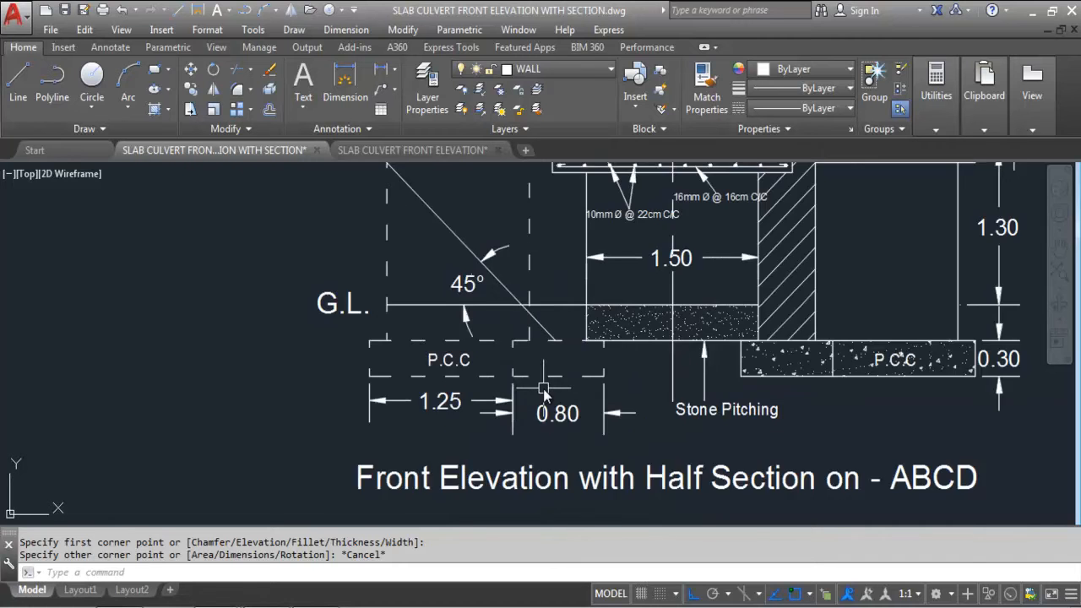
pyautogui.scroll(-2, 541, 387)
pyautogui.scroll(2, 551, 382)
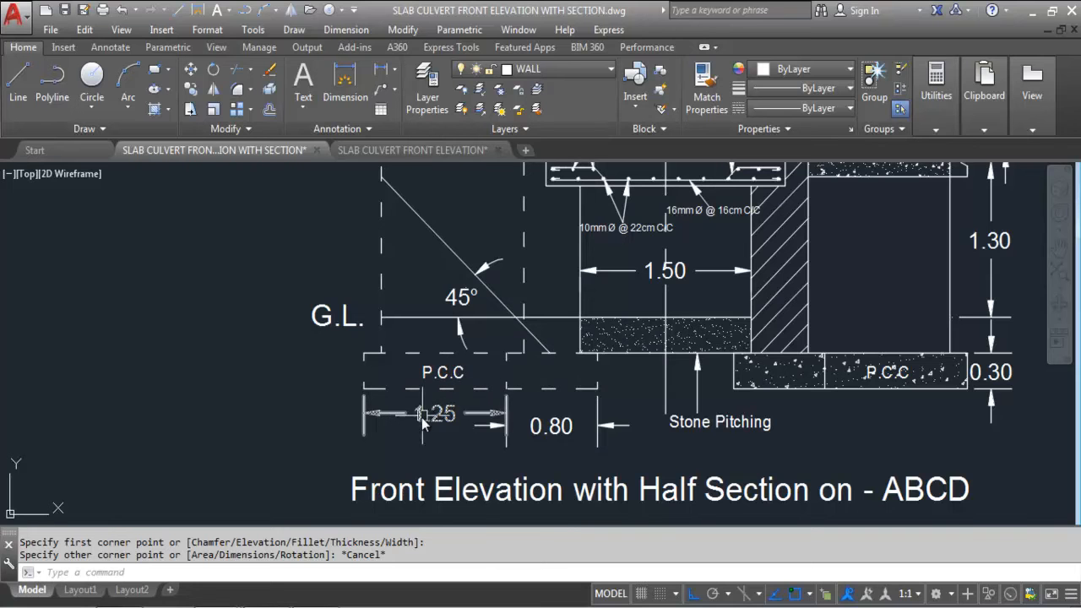
pyautogui.scroll(-4, 515, 353)
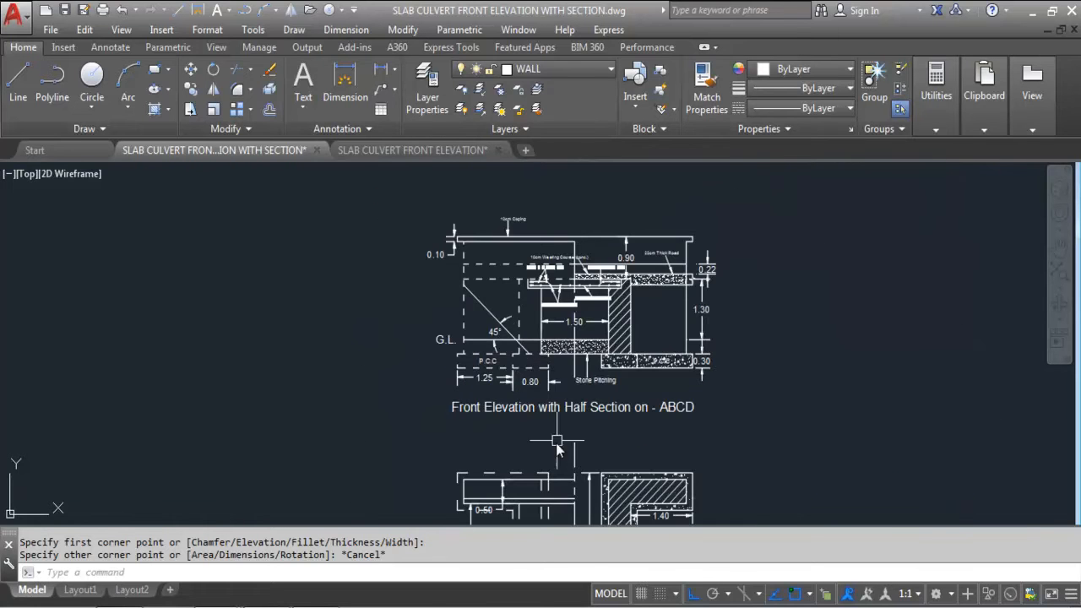
pyautogui.scroll(-2, 544, 359)
pyautogui.scroll(4, 532, 359)
pyautogui.scroll(-2, 521, 359)
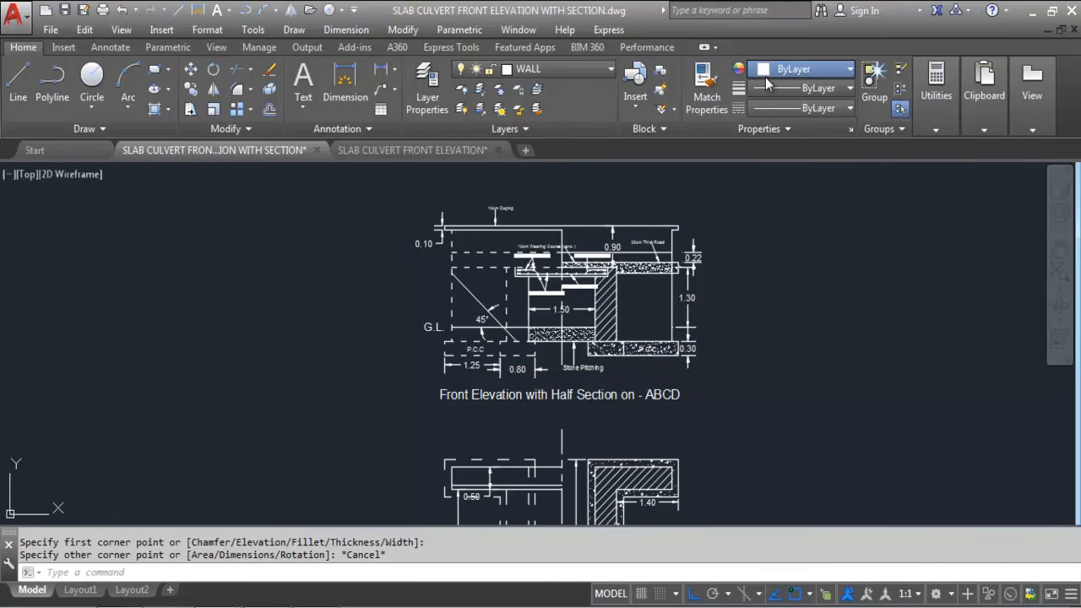
# Set the object colour to red (205,32,39) and draw vertical construction lines through both edges of the 0.80-wide footing down to the plan
pyautogui.click(798, 69)
pyautogui.click(807, 149)
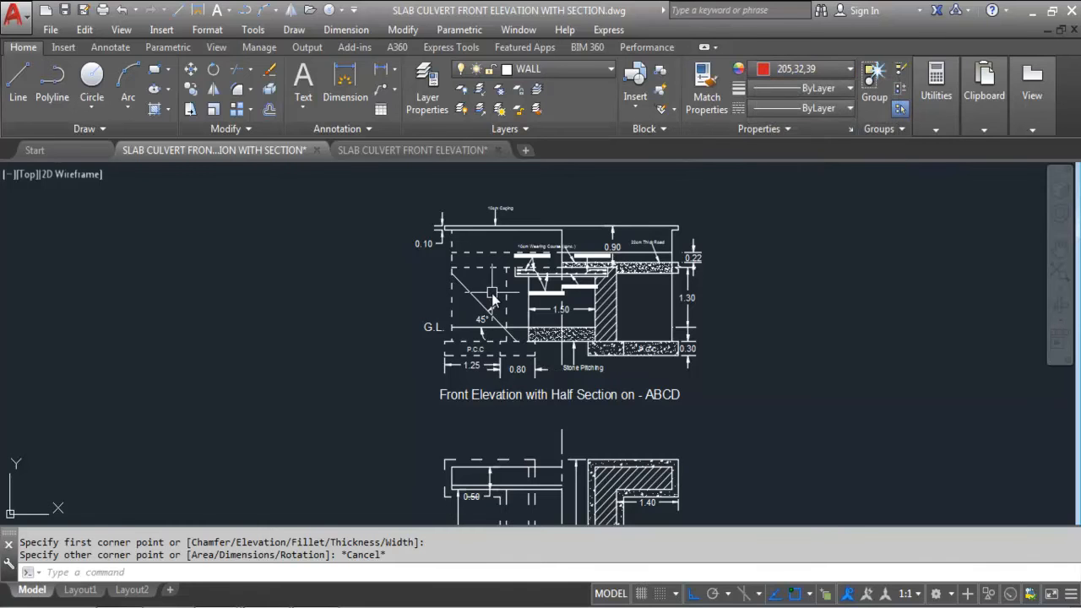
pyautogui.press('Return')
pyautogui.write('V')
pyautogui.press('Return')
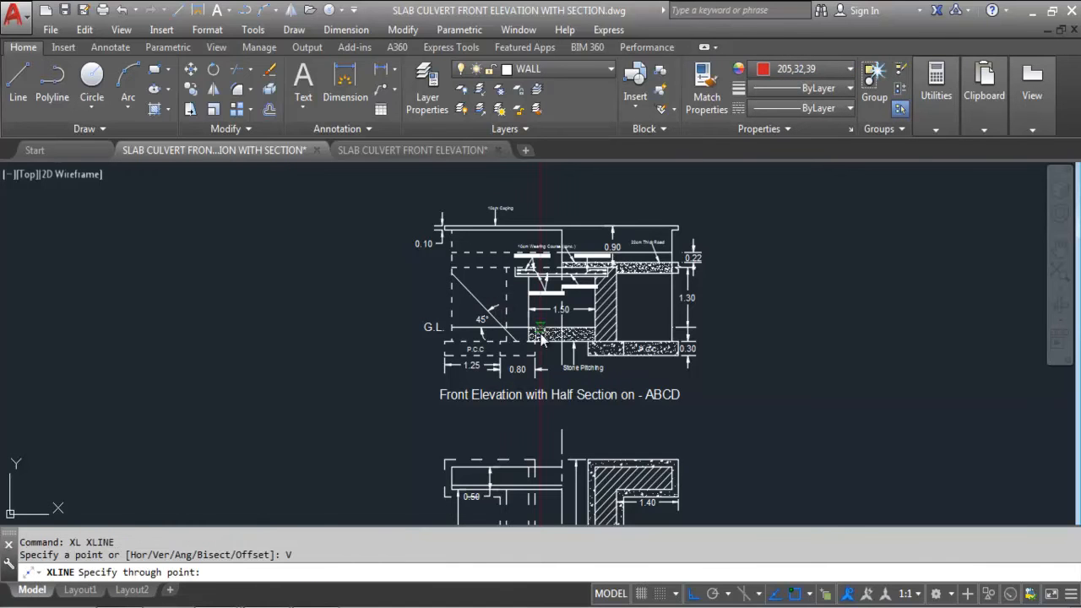
pyautogui.scroll(2, 511, 346)
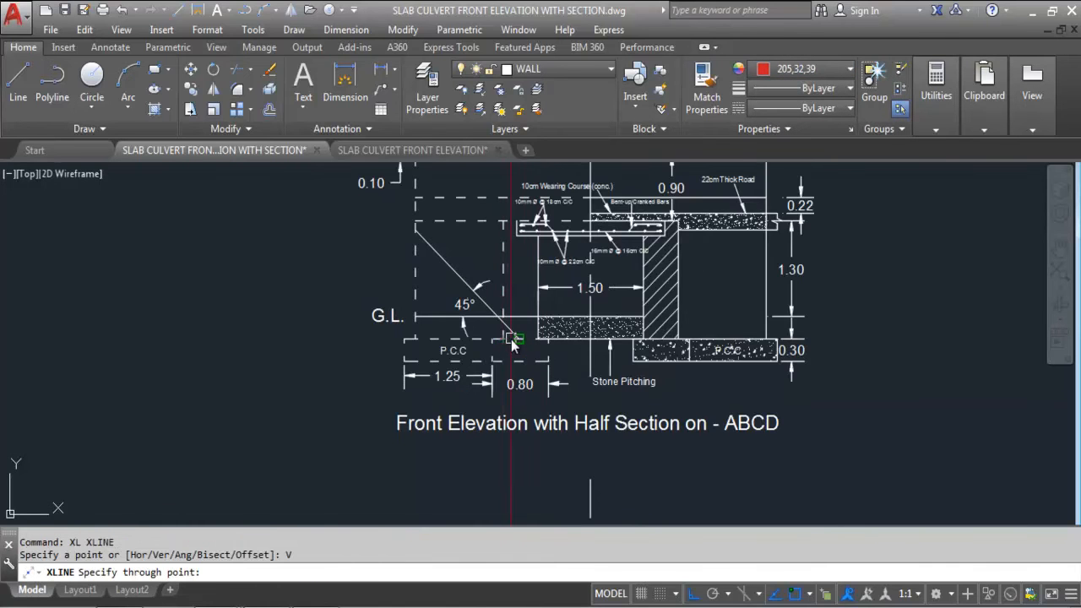
pyautogui.click(492, 382)
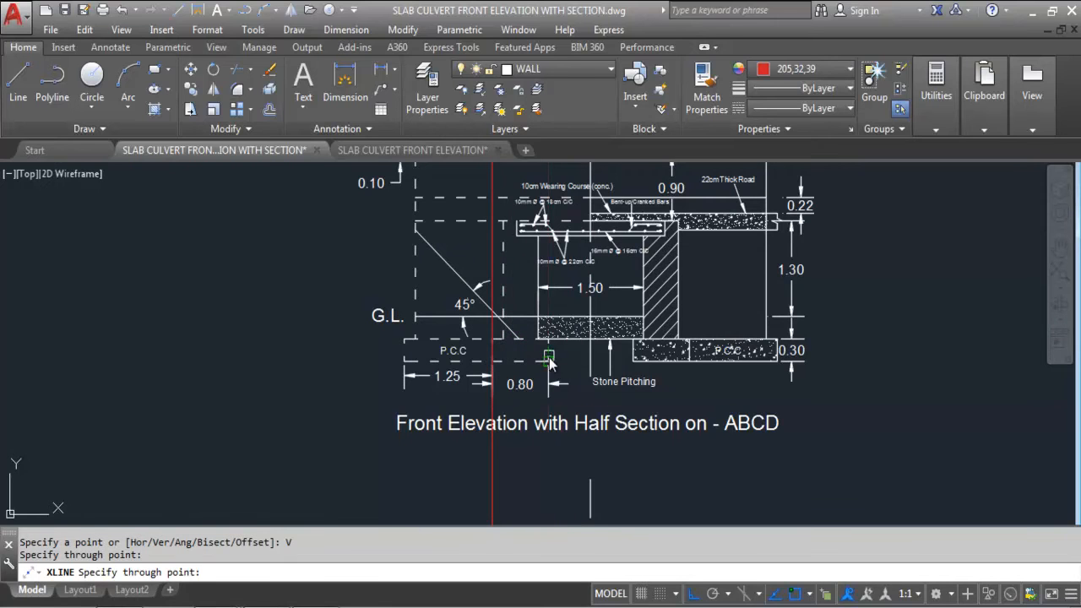
pyautogui.click(549, 358)
pyautogui.scroll(-4, 546, 346)
pyautogui.scroll(4, 544, 340)
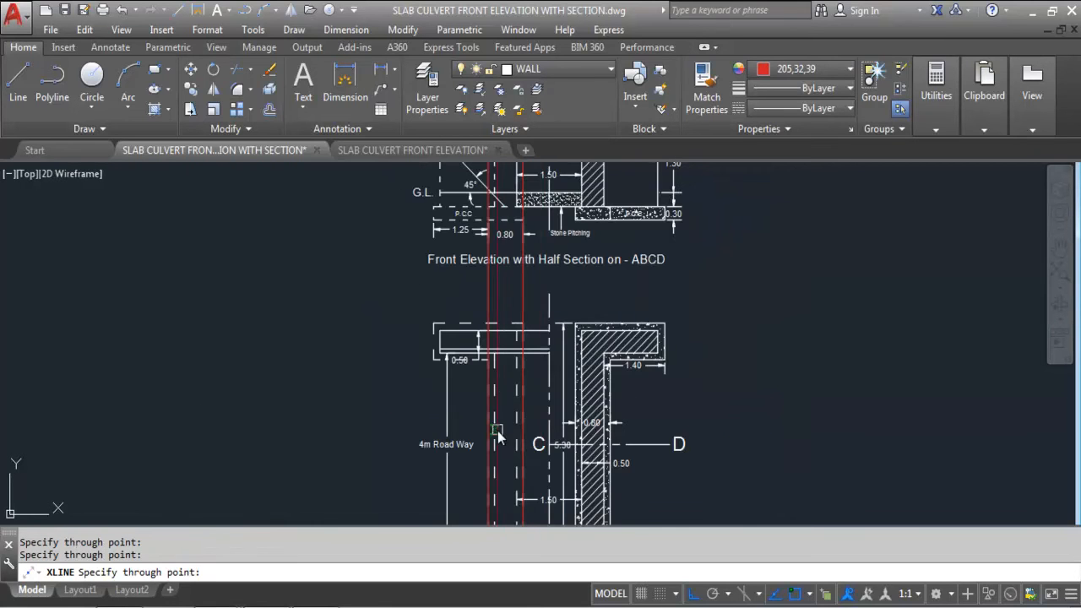
pyautogui.scroll(2, 506, 335)
pyautogui.press('Escape')
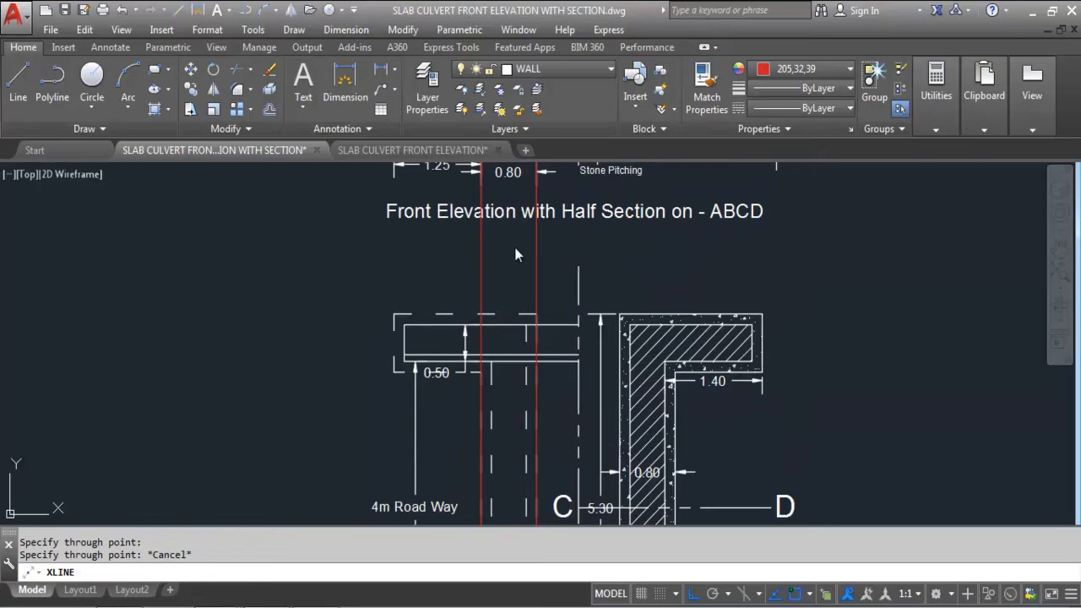
# Erase both red construction lines running between the front elevation and the half sectional plan
pyautogui.press('Escape')
pyautogui.click(551, 249)
pyautogui.press('Escape')
pyautogui.click(543, 260)
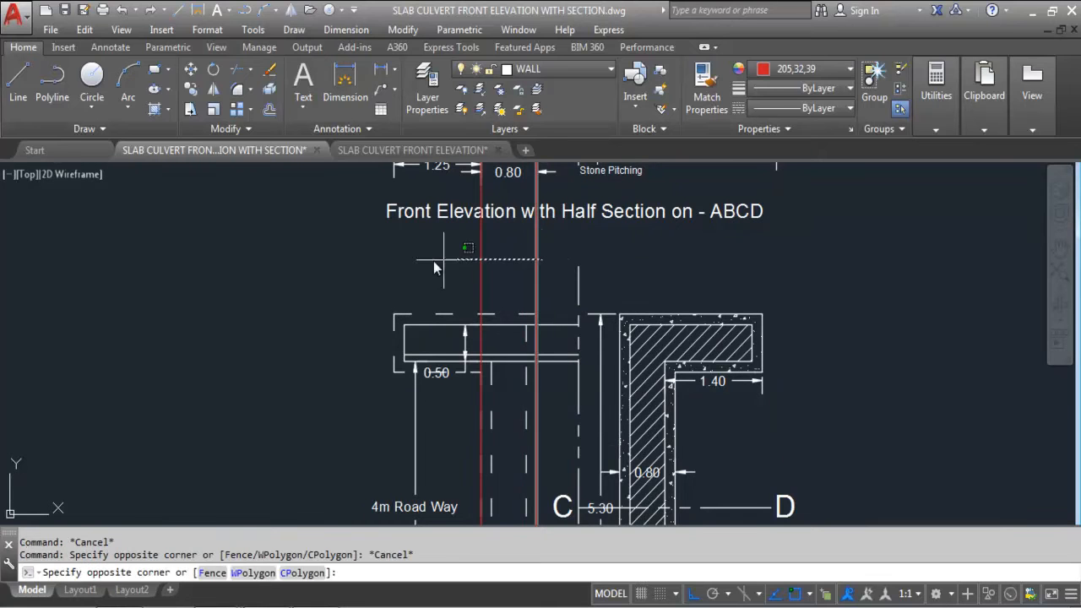
pyautogui.click(422, 283)
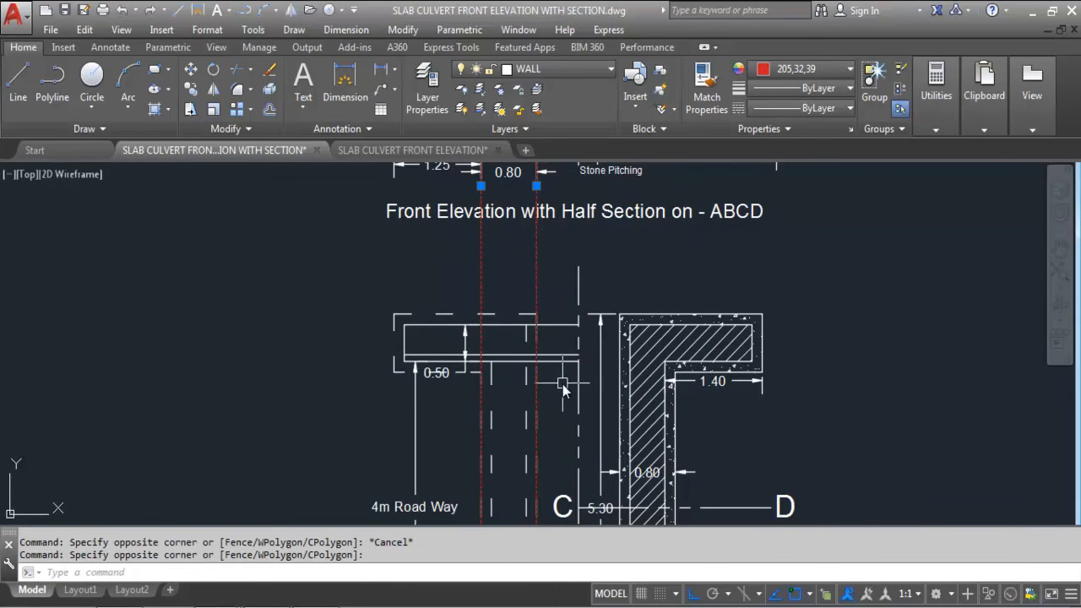
pyautogui.press('Delete')
# Examine the dashed footing, ground line and stone pitching in the front elevation, relating them to the plan below
pyautogui.scroll(-2, 534, 483)
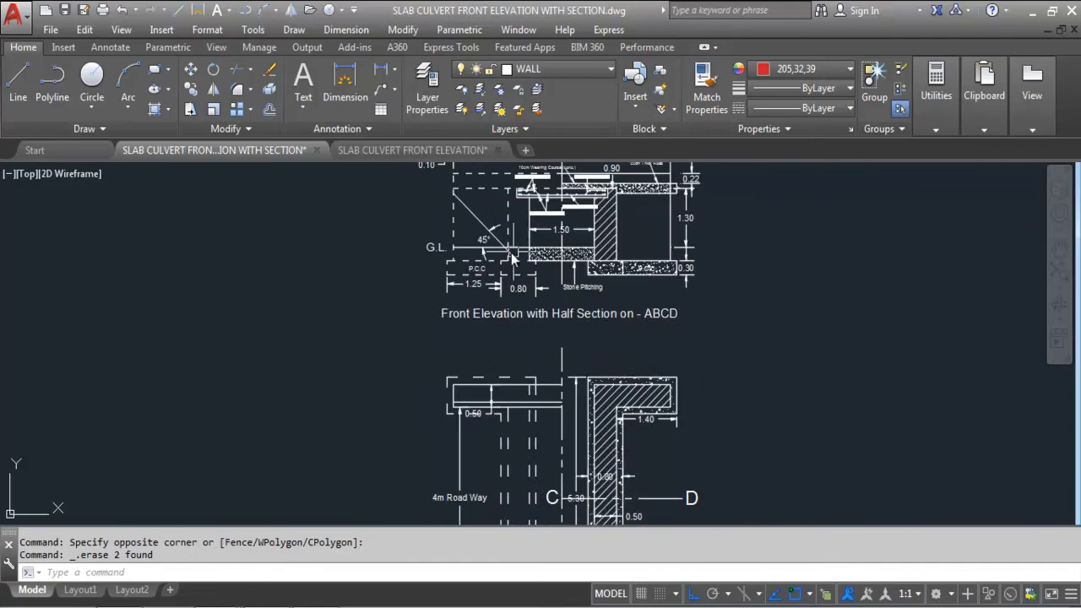
pyautogui.scroll(2, 437, 293)
pyautogui.scroll(2, 529, 283)
pyautogui.scroll(-2, 427, 321)
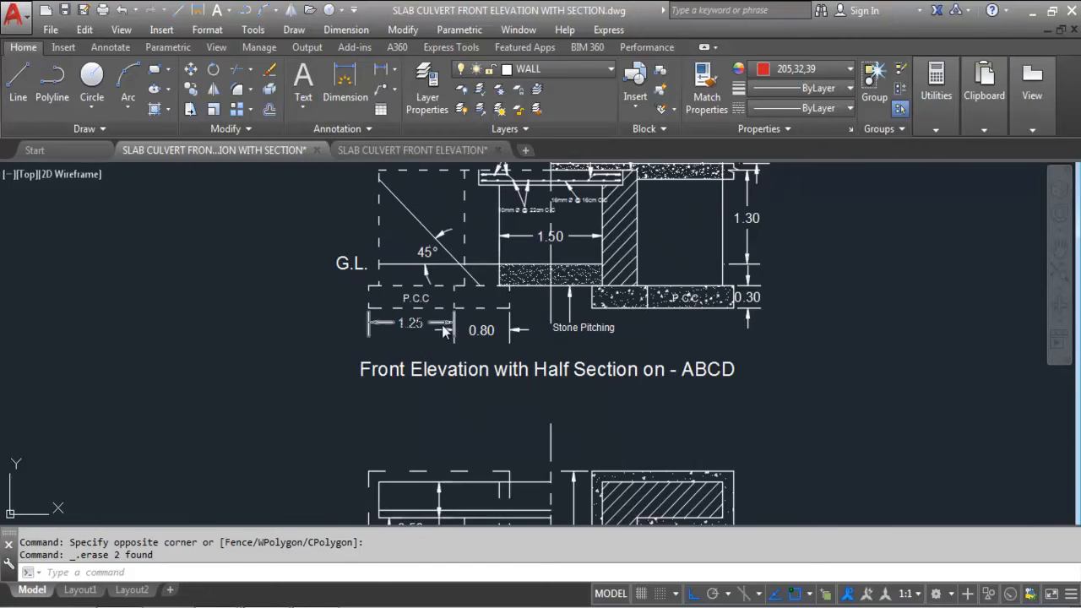
pyautogui.scroll(-2, 523, 377)
pyautogui.scroll(2, 469, 274)
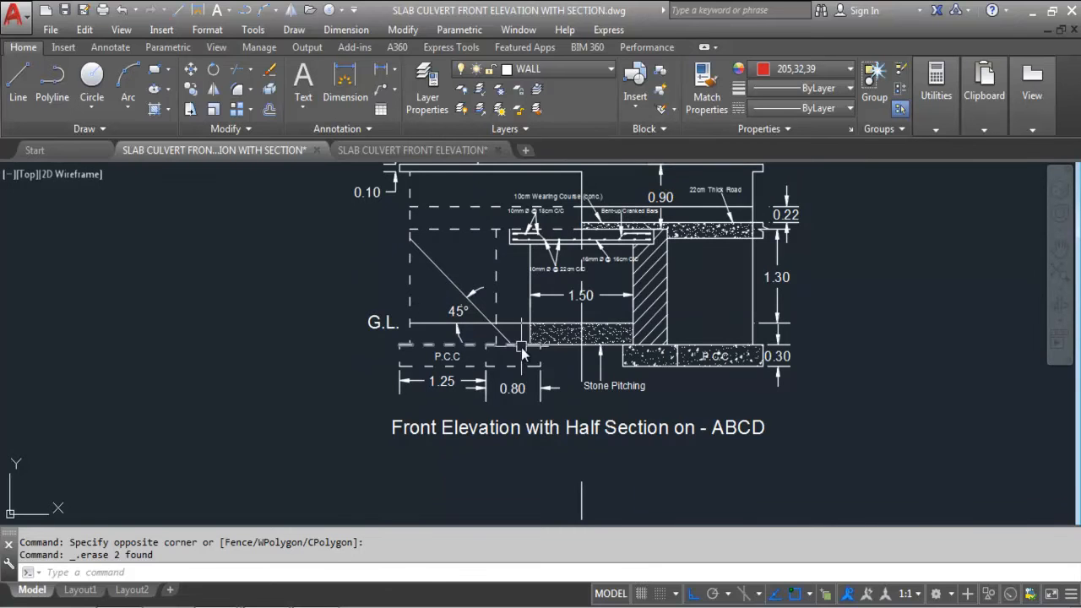
pyautogui.scroll(-2, 434, 295)
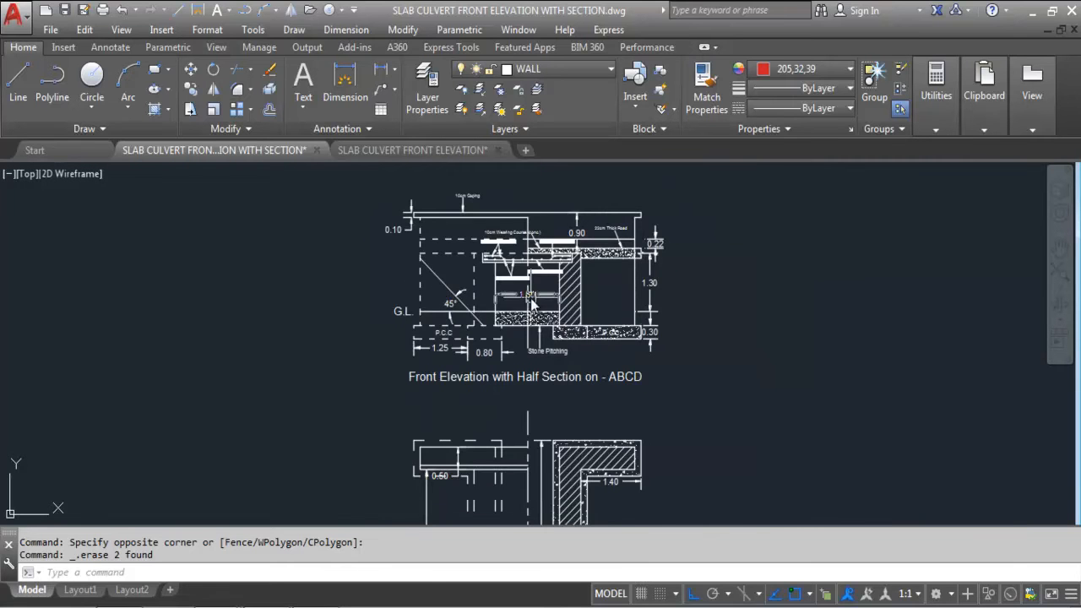
pyautogui.scroll(3, 519, 337)
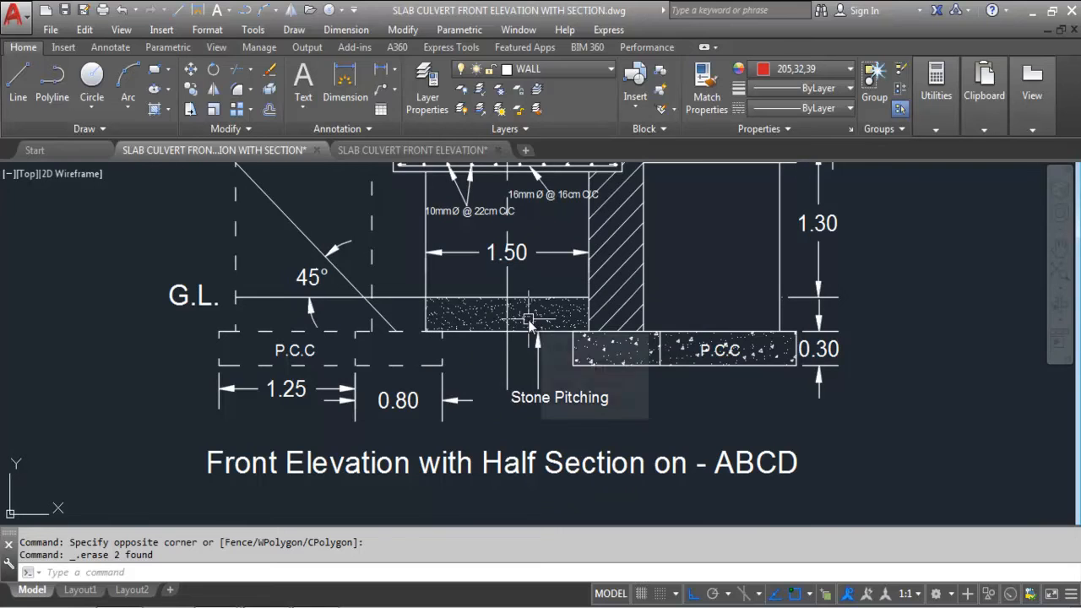
# Measure the depth of the stone pitching below ground level with a temporary linear dimension at its outer edge
pyautogui.click(381, 71)
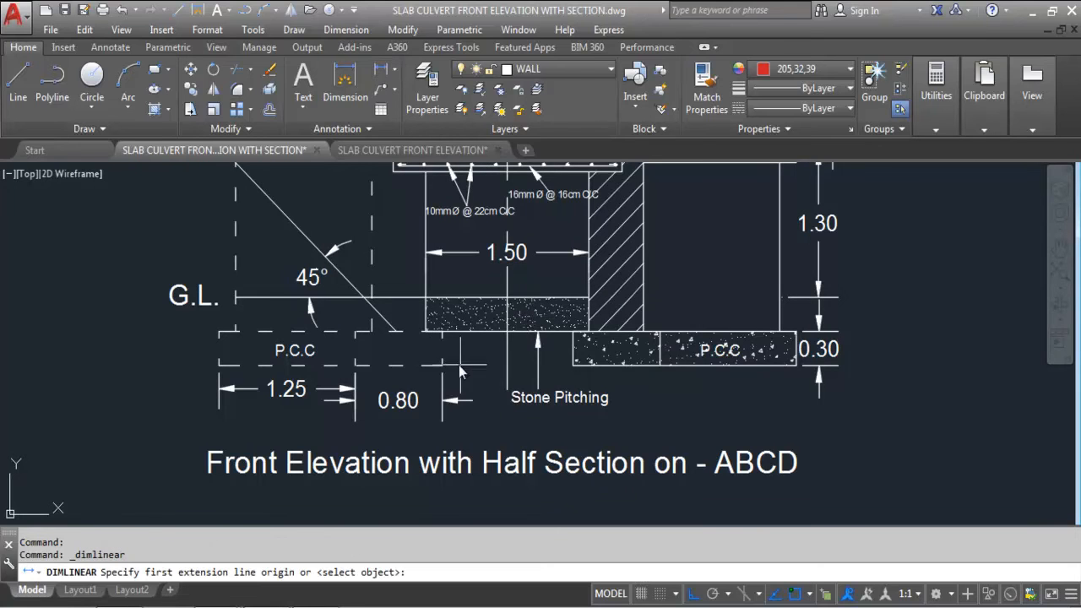
pyautogui.click(425, 298)
pyautogui.click(424, 330)
pyautogui.scroll(4, 423, 325)
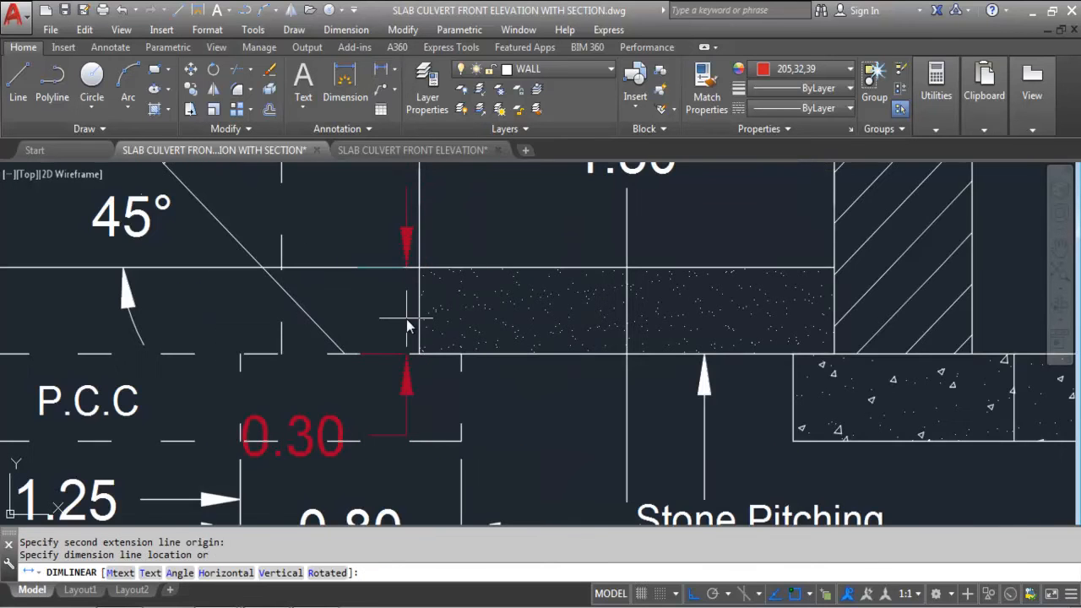
pyautogui.scroll(-4, 406, 320)
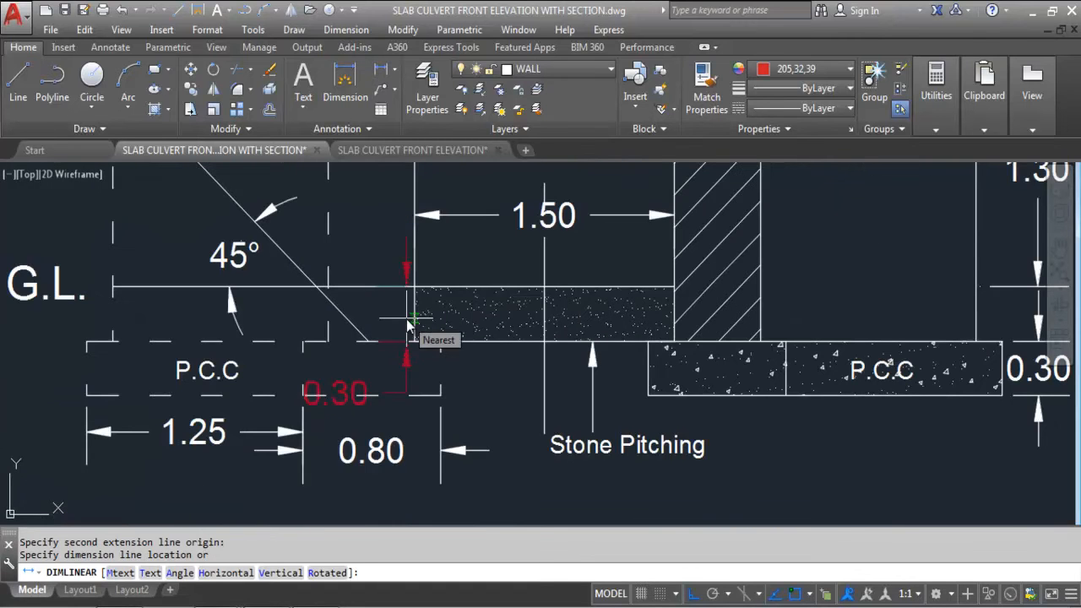
pyautogui.press('Escape')
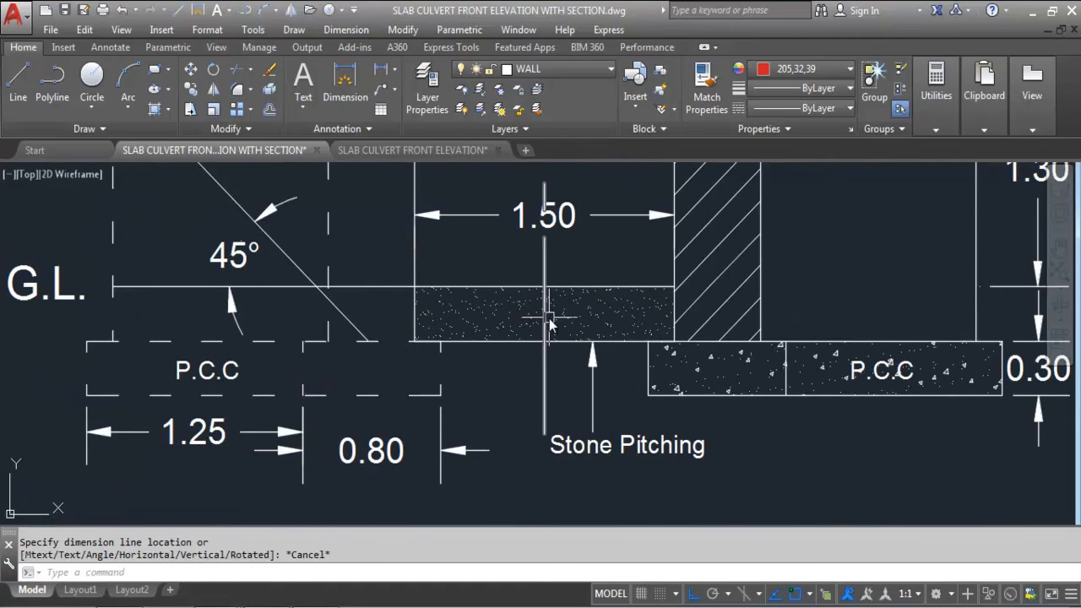
# Examine the 45° slope line, and compare the clear span between the abutment walls in the front elevation with that in the plan
pyautogui.scroll(-2, 556, 338)
pyautogui.scroll(-4, 437, 375)
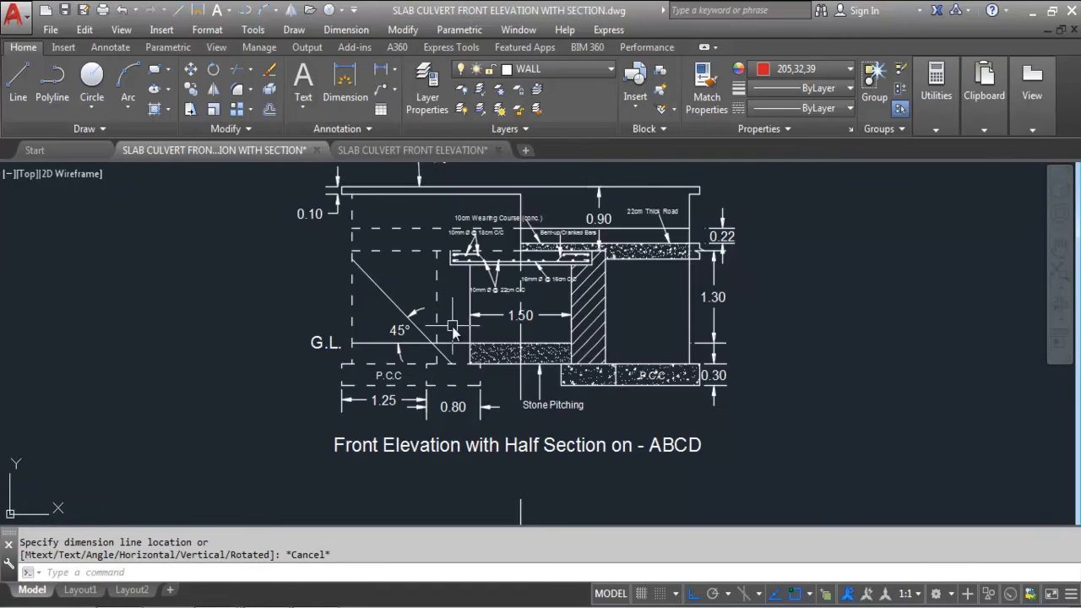
pyautogui.scroll(4, 378, 310)
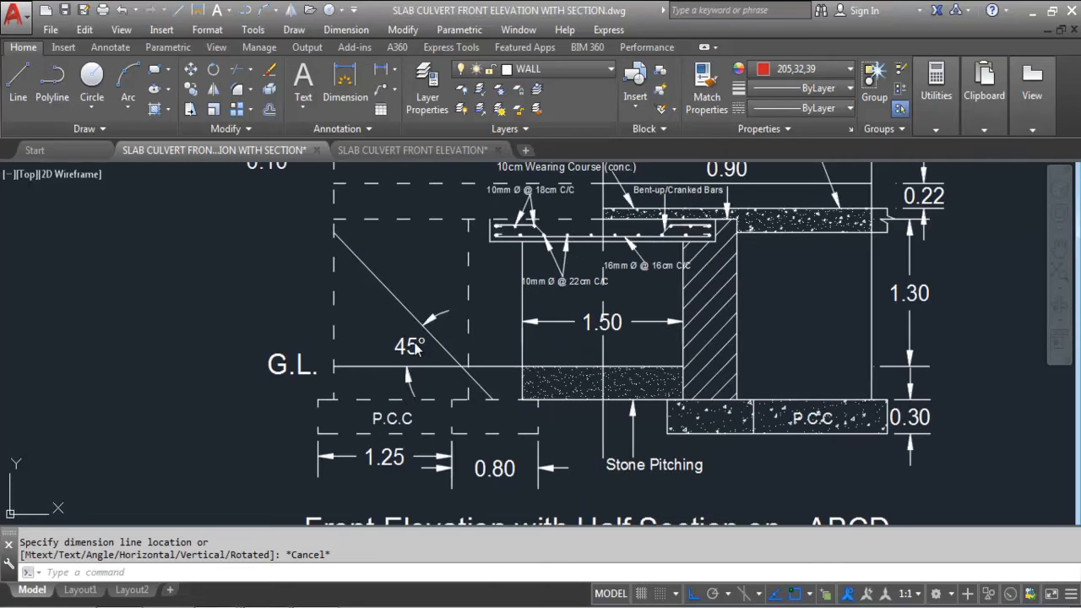
pyautogui.scroll(-2, 498, 434)
pyautogui.scroll(2, 571, 365)
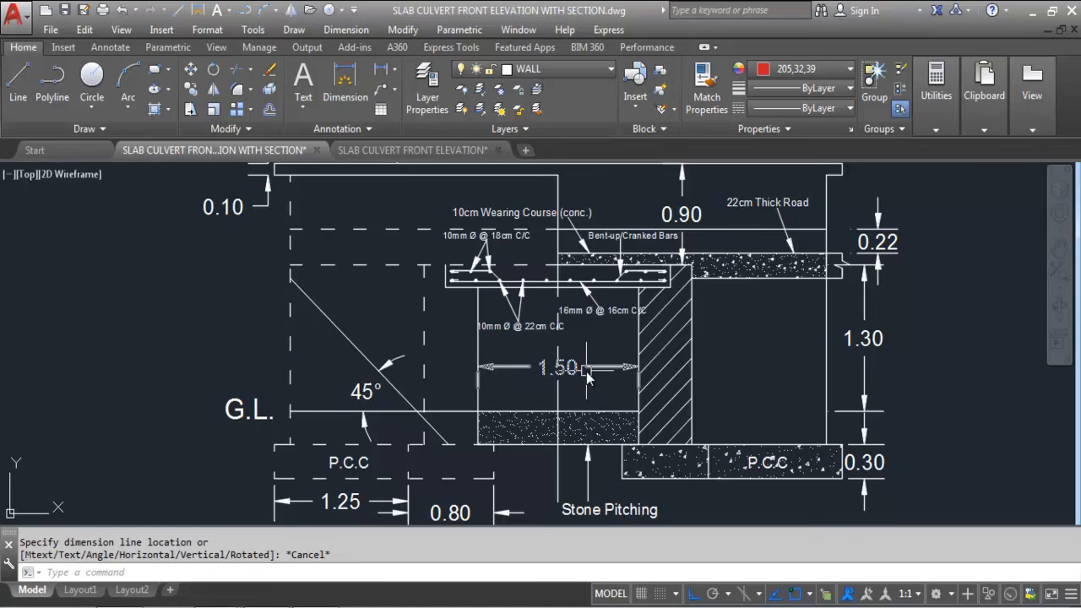
pyautogui.scroll(-5, 557, 310)
pyautogui.scroll(-2, 568, 315)
pyautogui.moveTo(565, 483); pyautogui.dragTo(555, 379, button='middle')
pyautogui.scroll(8, 556, 382)
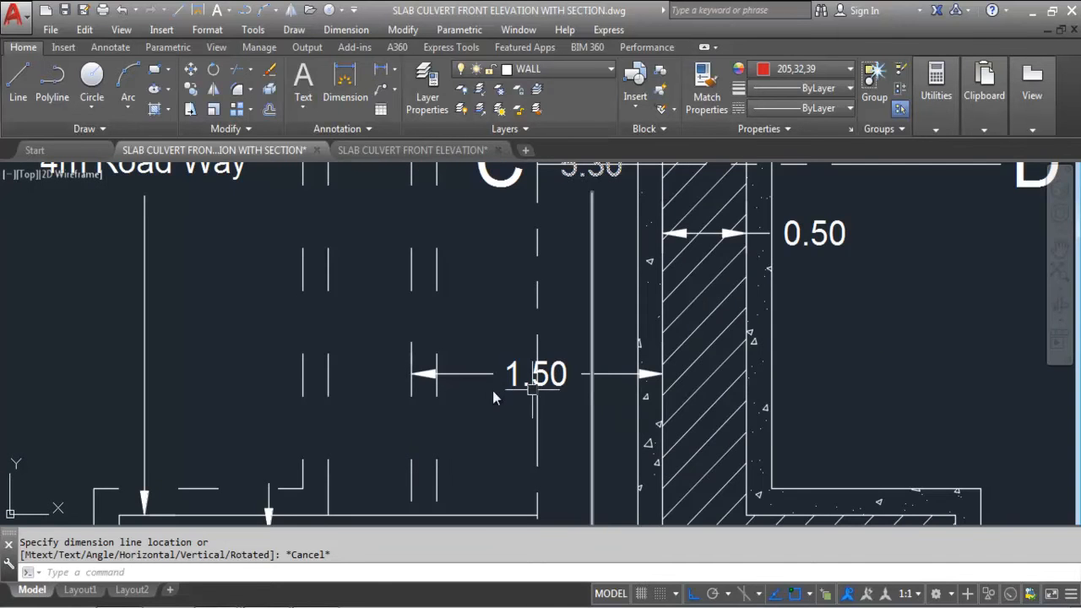
pyautogui.scroll(-7, 652, 397)
pyautogui.scroll(4, 617, 283)
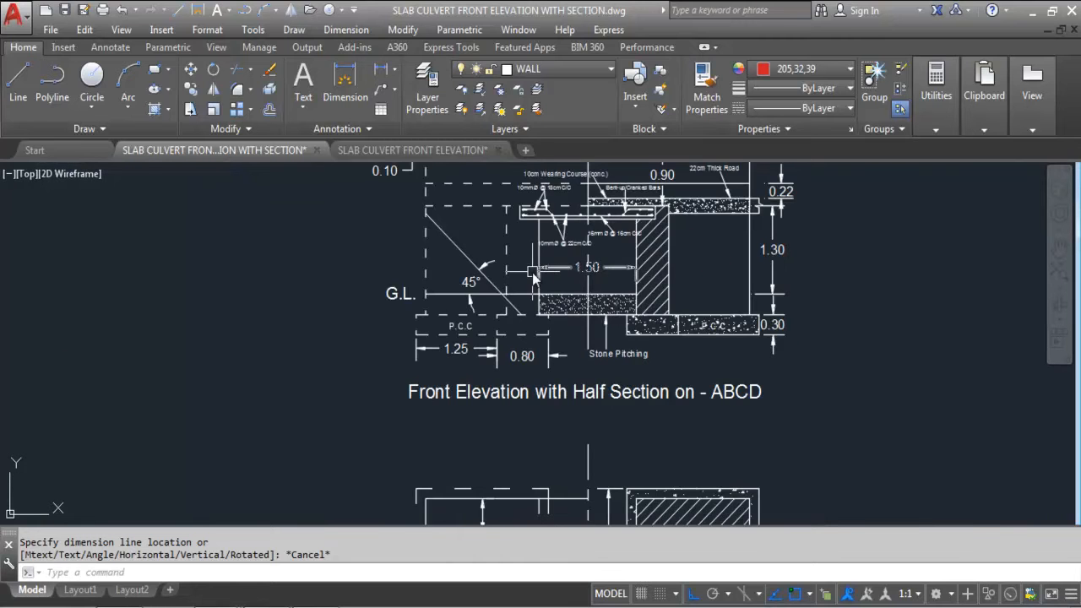
pyautogui.scroll(-3, 590, 268)
pyautogui.scroll(6, 462, 247)
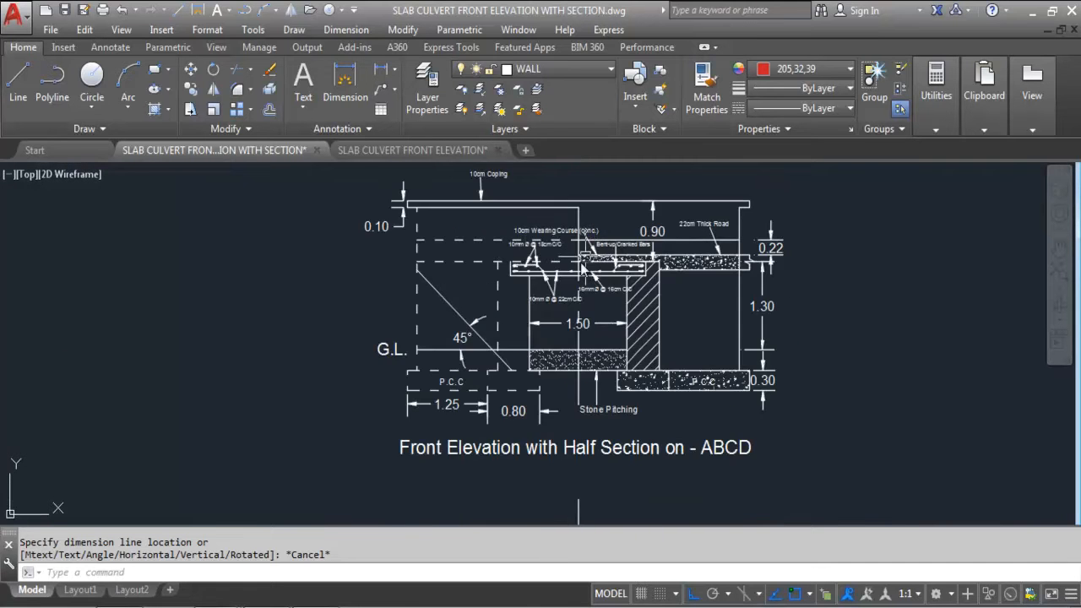
# Trace the full-width road band, from the upper to the lower horizontal dashed line, with a temporary rectangle
pyautogui.scroll(-2, 404, 300)
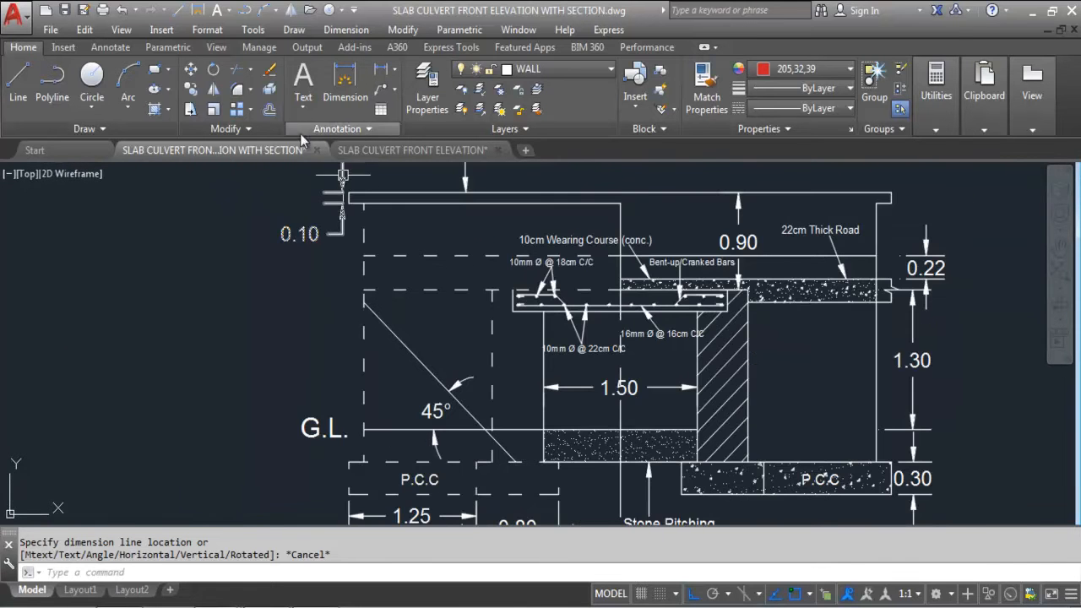
pyautogui.click(154, 73)
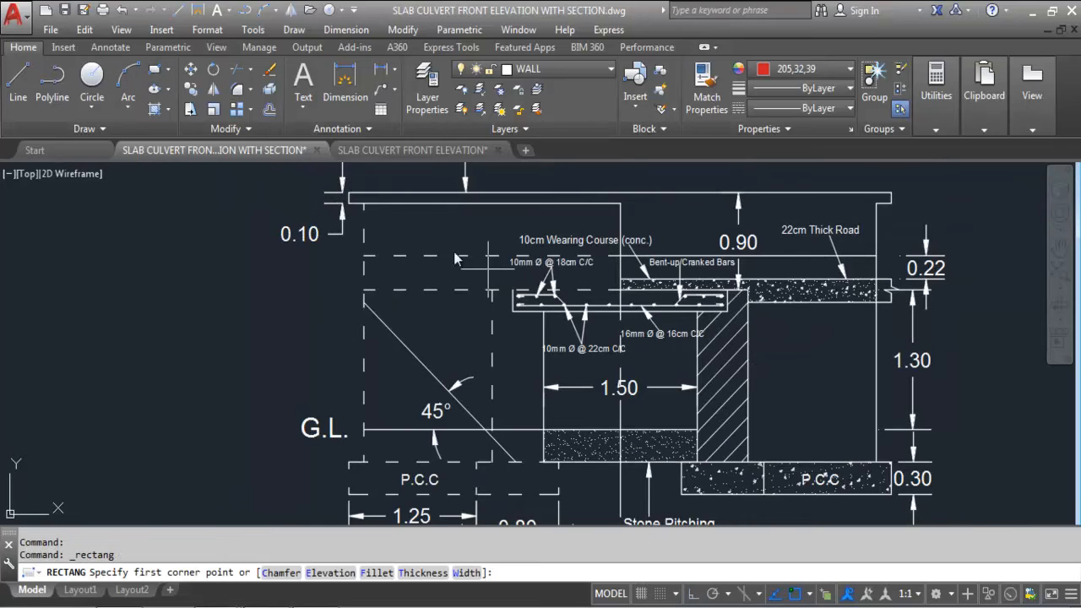
pyautogui.click(364, 256)
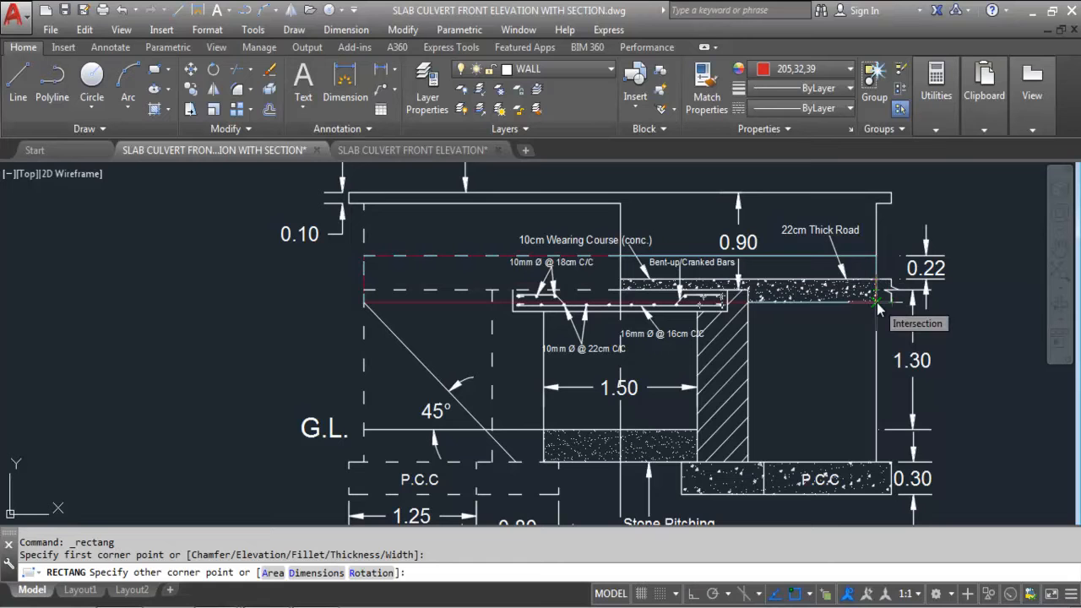
pyautogui.press('Escape')
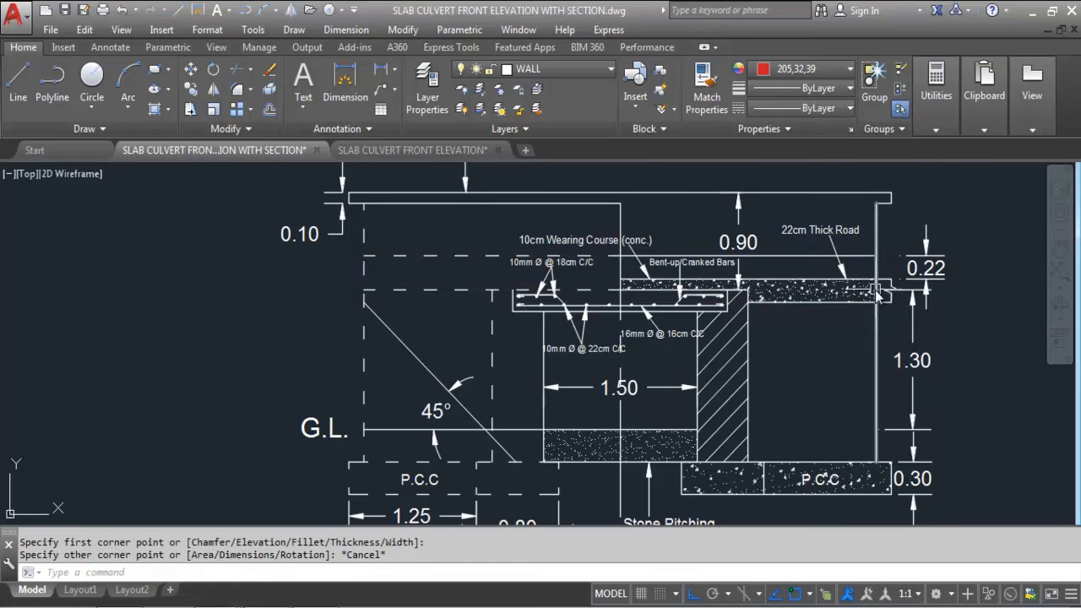
pyautogui.press('space')
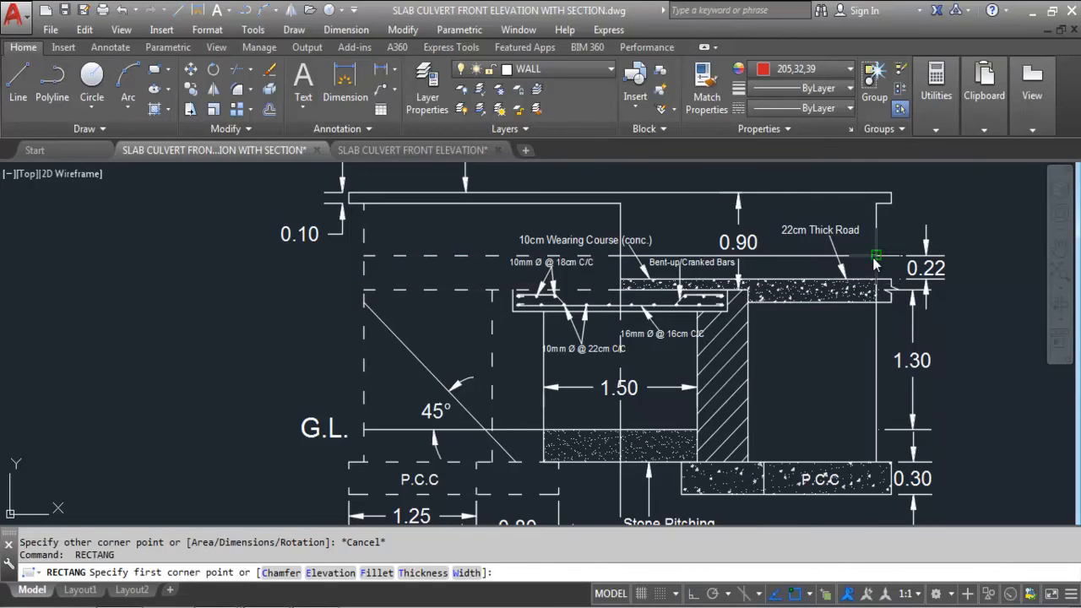
pyautogui.click(876, 255)
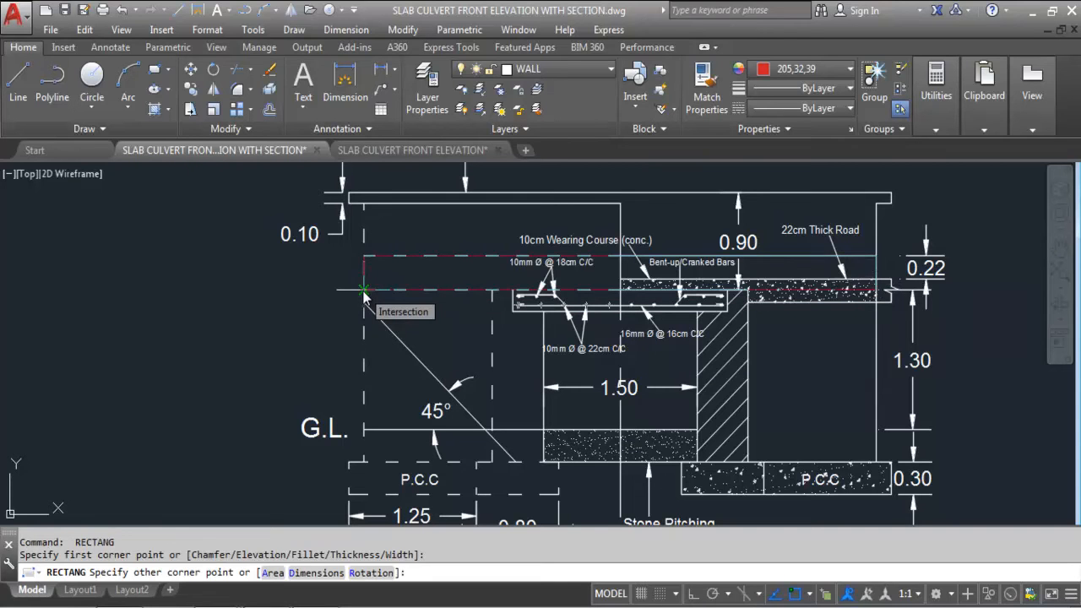
pyautogui.press('space')
pyautogui.press('Escape')
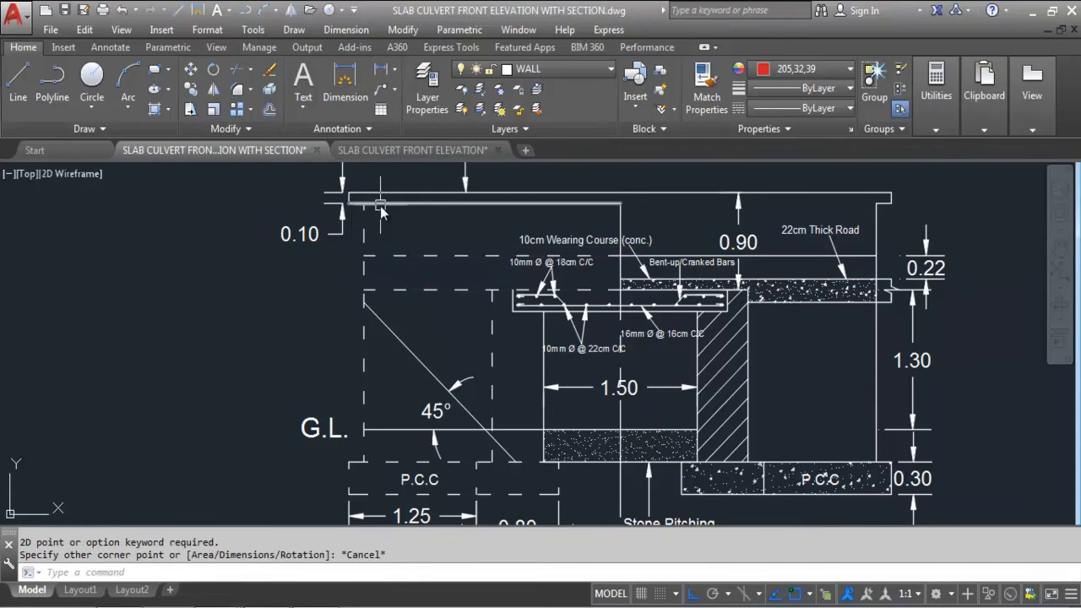
# Trace the parapet wall face, from the coping's underside to the upper dashed road line, with a temporary rectangle
pyautogui.press('space')
pyautogui.click(362, 204)
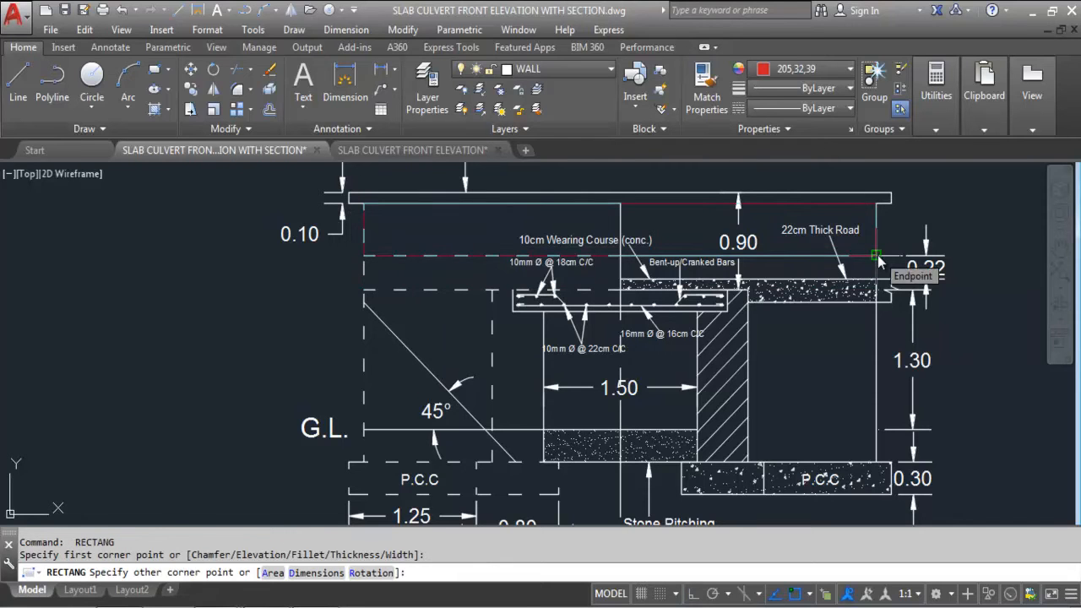
pyautogui.press('Escape')
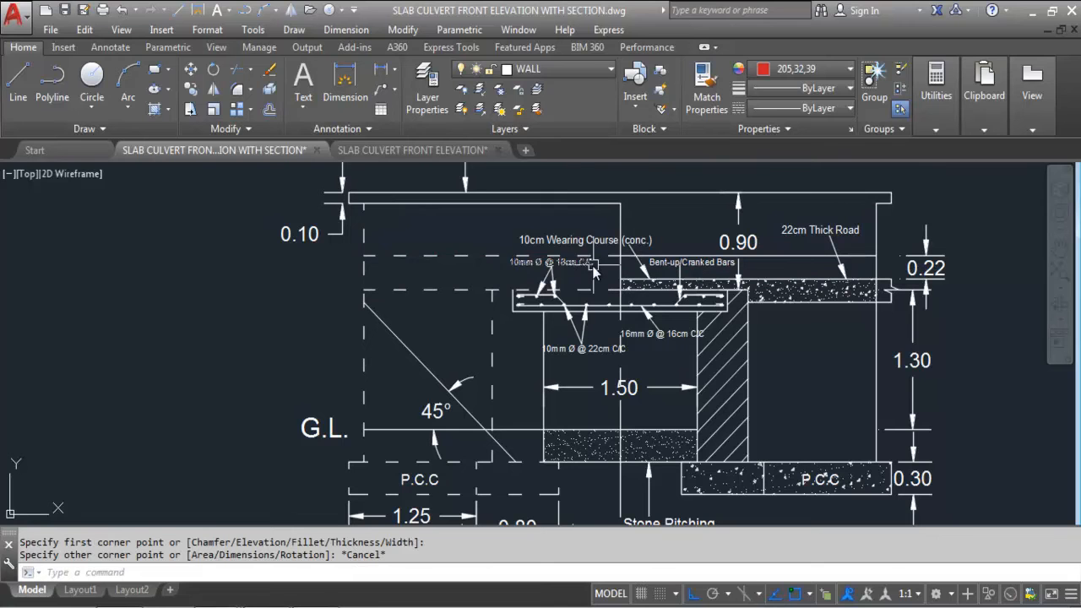
# Trace the coping's full length and thickness in the front elevation with a temporary rectangle
pyautogui.scroll(-2, 574, 397)
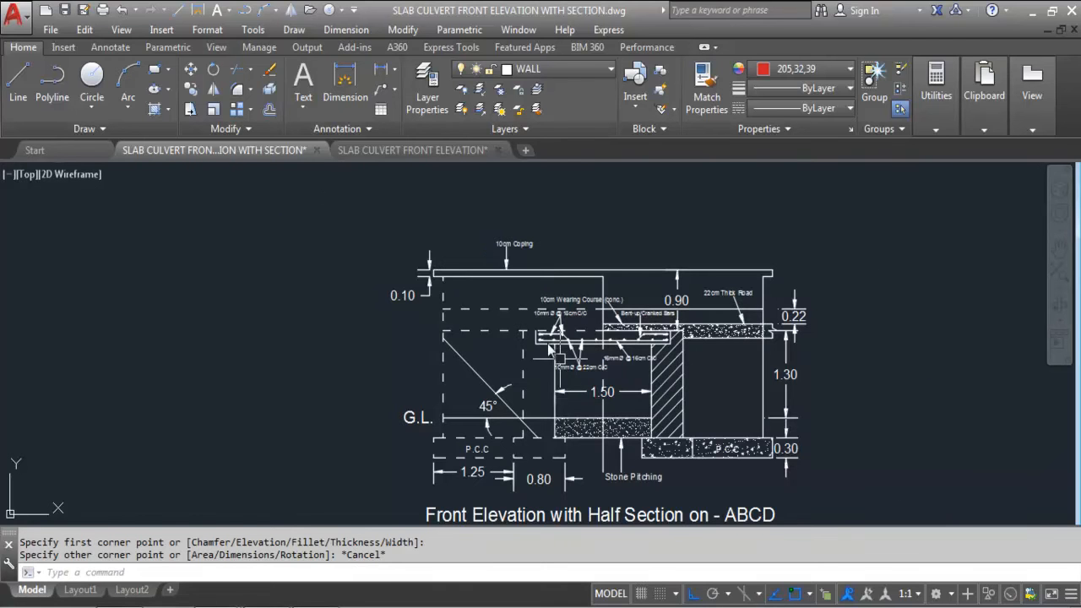
pyautogui.press('Return')
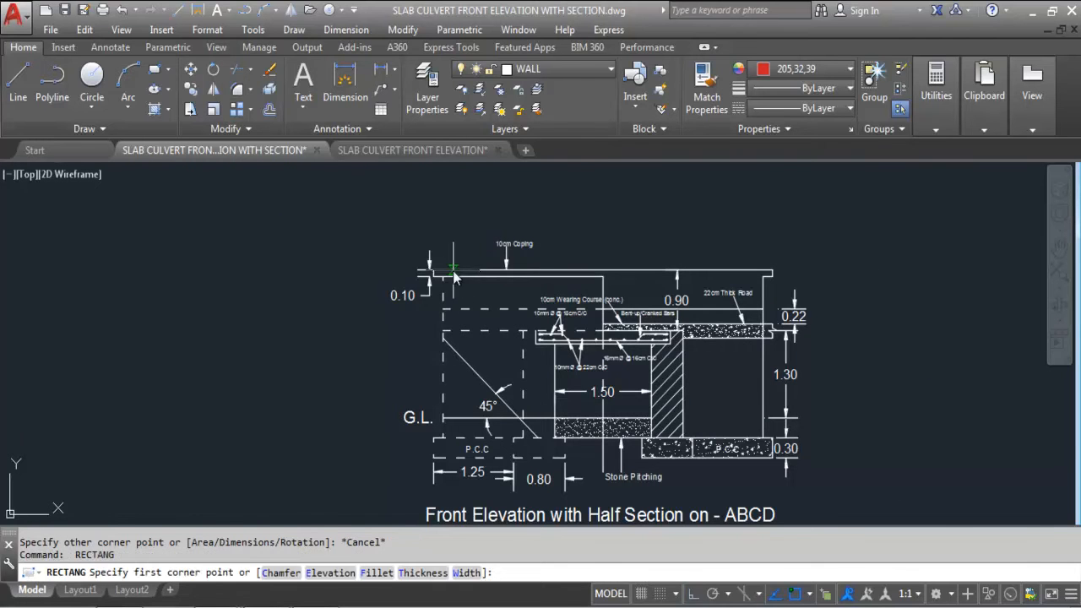
pyautogui.scroll(3, 435, 272)
pyautogui.click(408, 270)
pyautogui.scroll(-2, 528, 321)
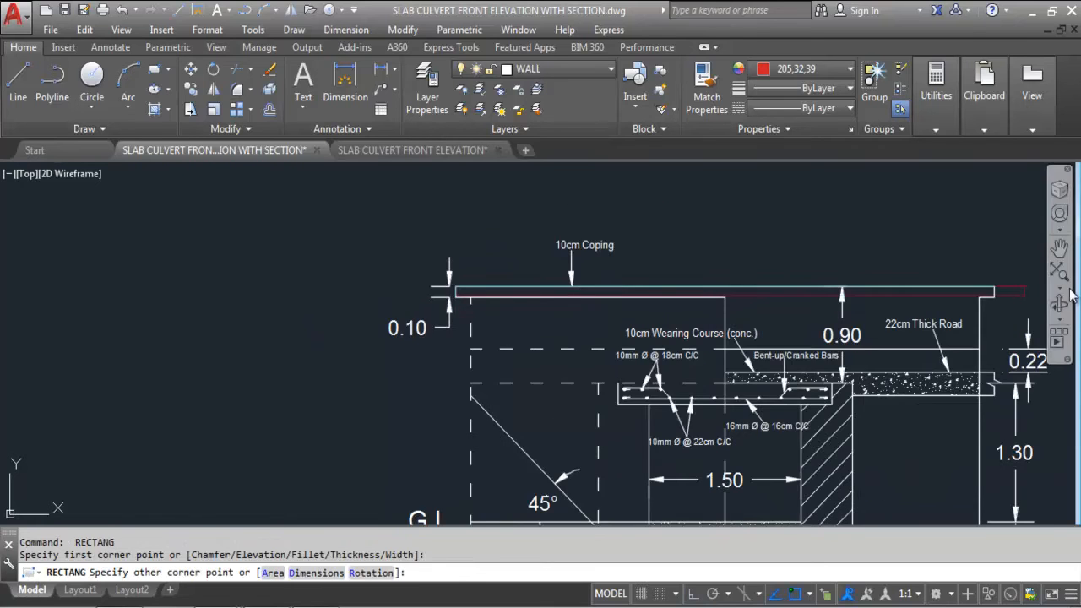
pyautogui.scroll(2, 1008, 295)
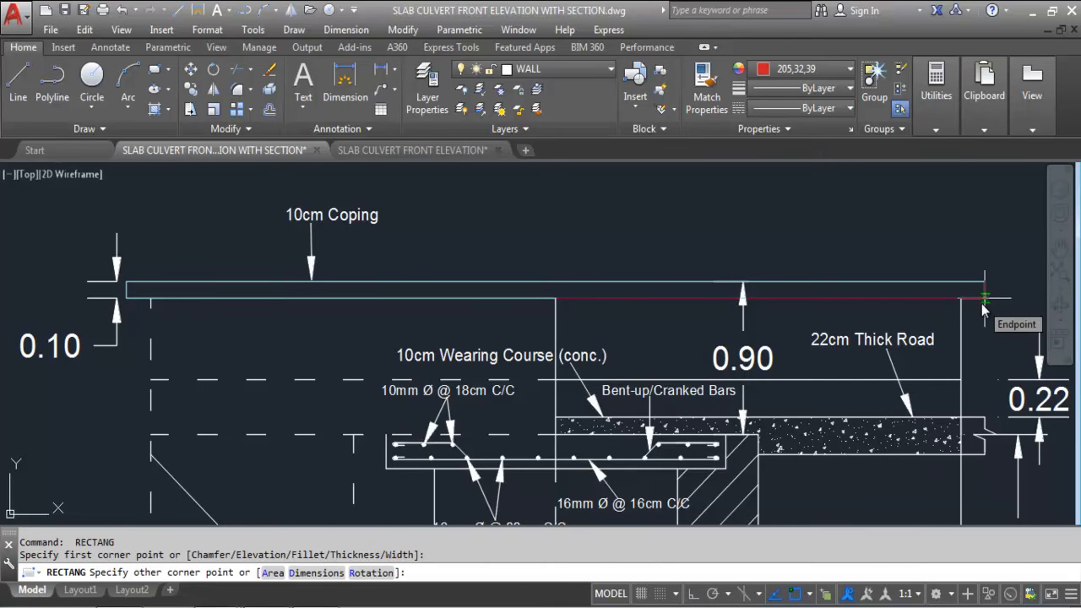
pyautogui.press('Escape')
pyautogui.scroll(-2, 689, 304)
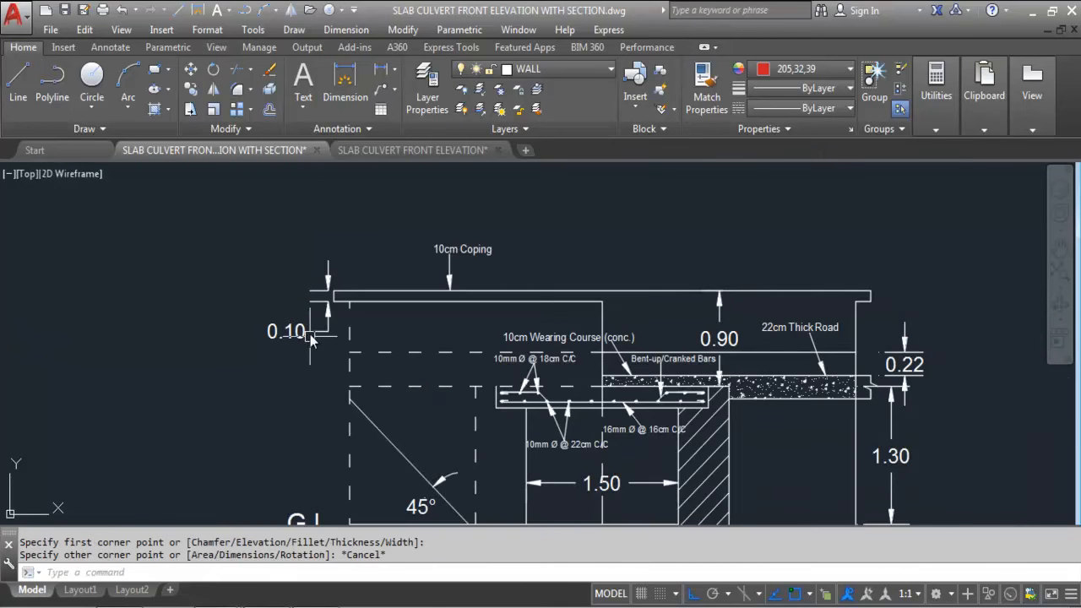
# Examine the coping, parapet height and road thickness dimensions in the front elevation, and compare them with the wall cut along CD in the half plan
pyautogui.scroll(-2, 329, 295)
pyautogui.scroll(4, 577, 353)
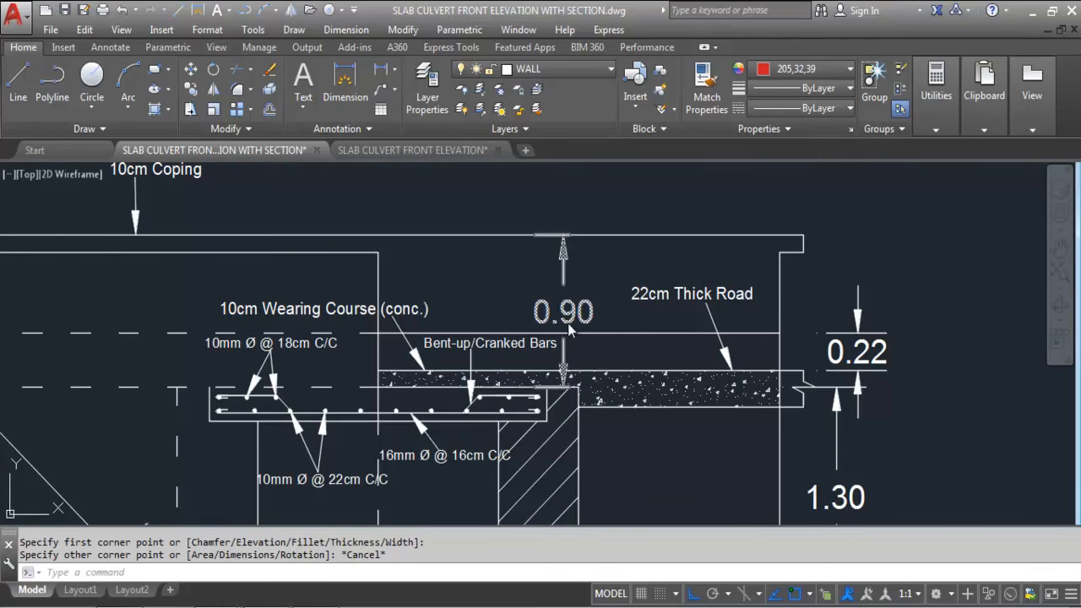
pyautogui.scroll(-2, 692, 371)
pyautogui.scroll(2, 698, 358)
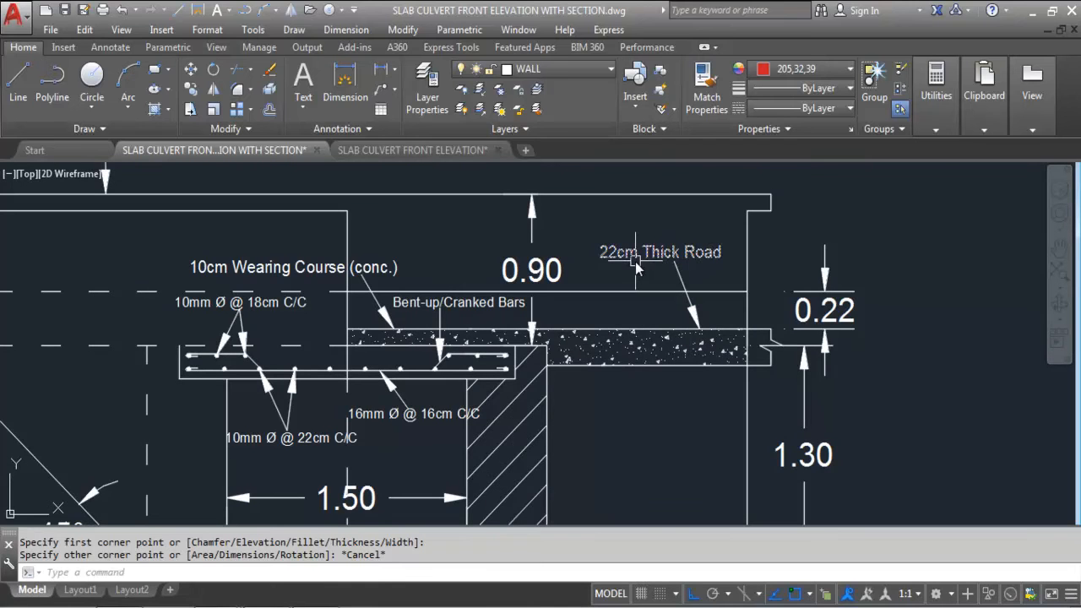
pyautogui.scroll(-4, 627, 226)
pyautogui.scroll(-3, 628, 226)
pyautogui.scroll(3, 572, 404)
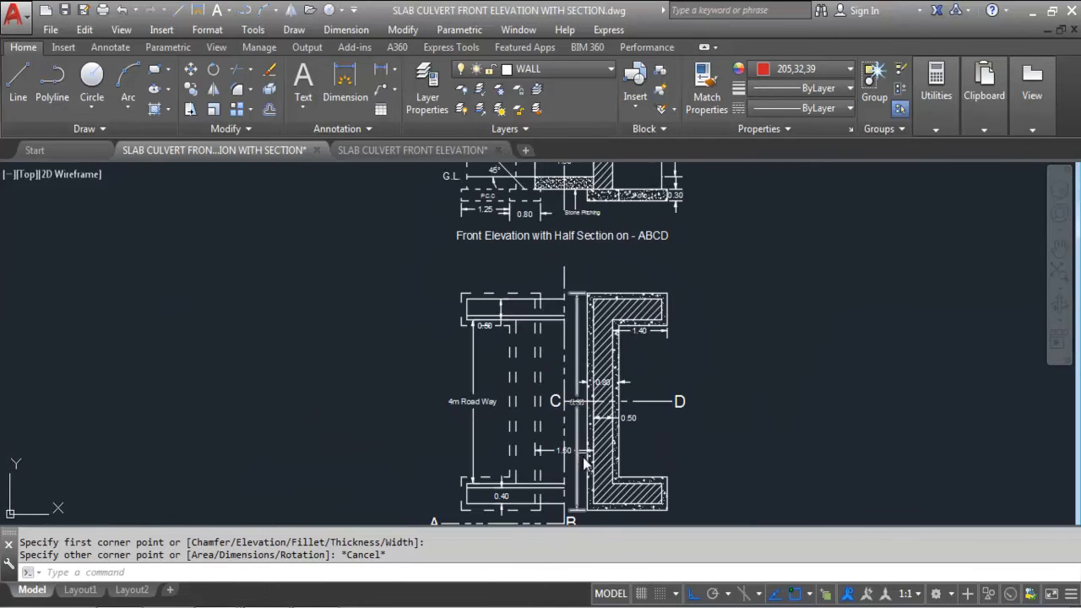
pyautogui.scroll(3, 613, 395)
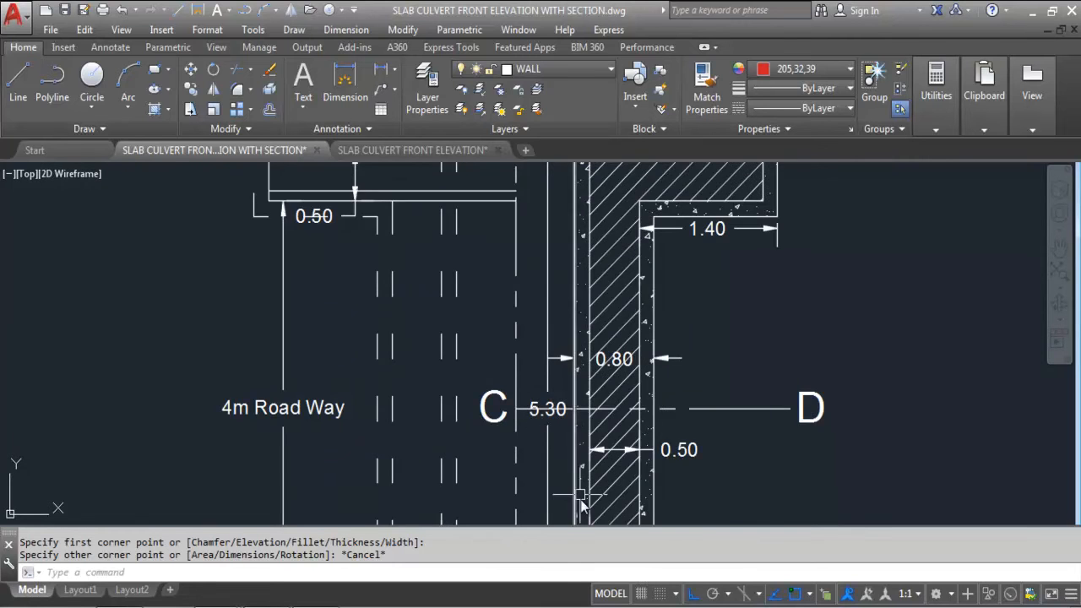
pyautogui.scroll(-3, 588, 494)
pyautogui.scroll(4, 621, 198)
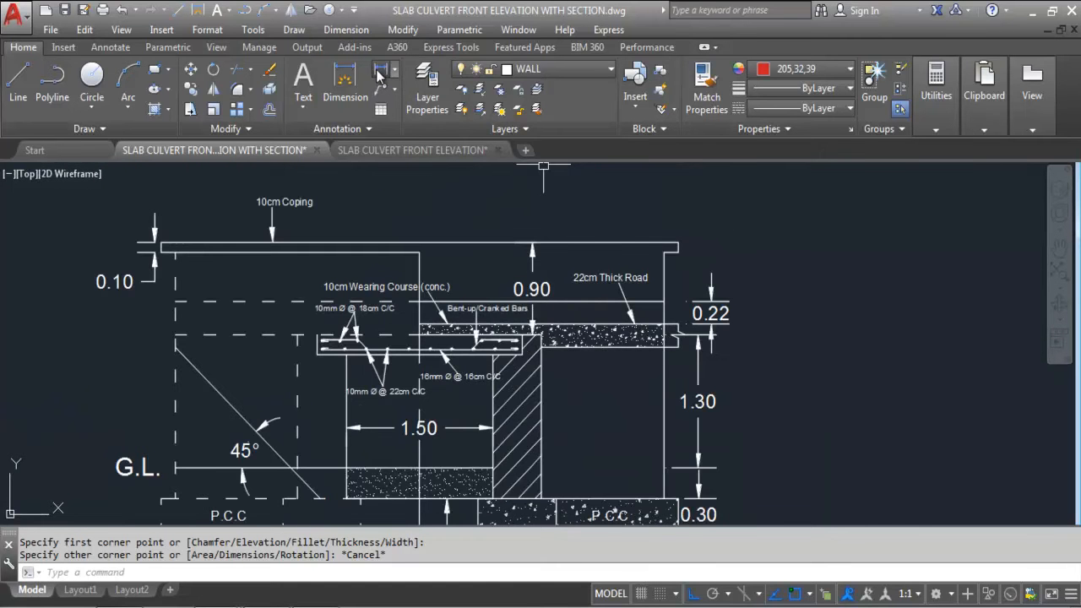
# Measure the thickness of the road section beyond the abutment wall with a temporary linear dimension
pyautogui.click(380, 73)
pyautogui.scroll(3, 585, 327)
pyautogui.click(581, 323)
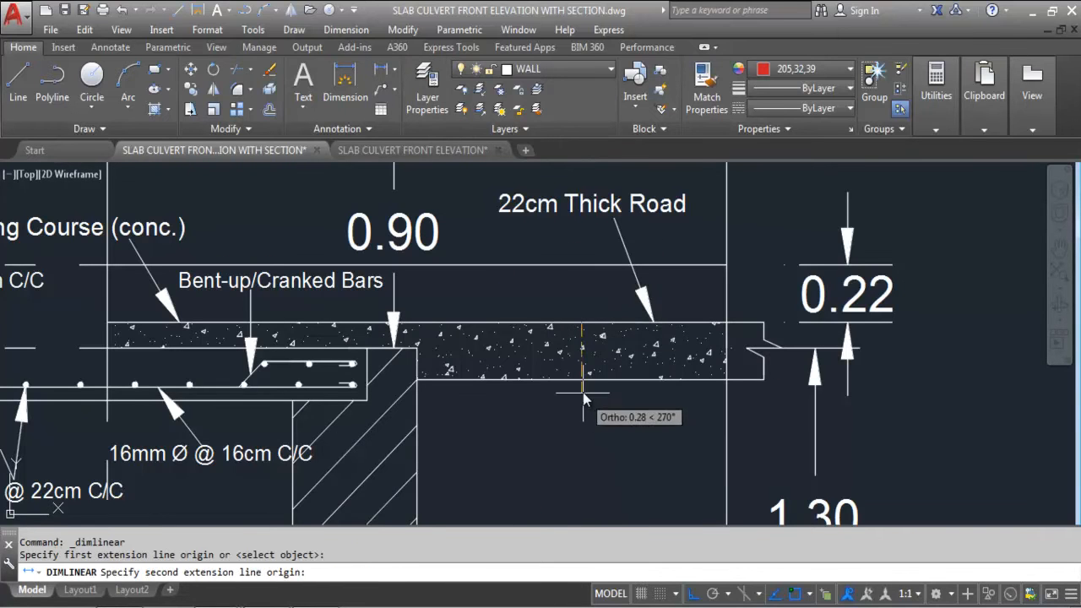
pyautogui.click(582, 379)
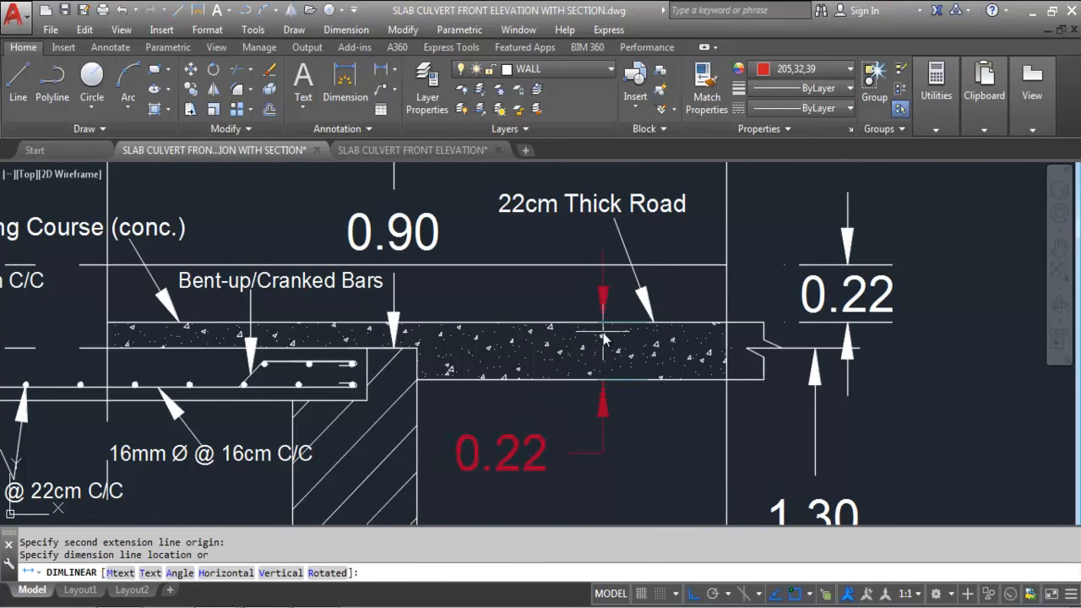
pyautogui.press('Escape')
# Compare the road and abutment wall in the sectional half of the elevation with the cut along CD in the half plan
pyautogui.scroll(-3, 611, 242)
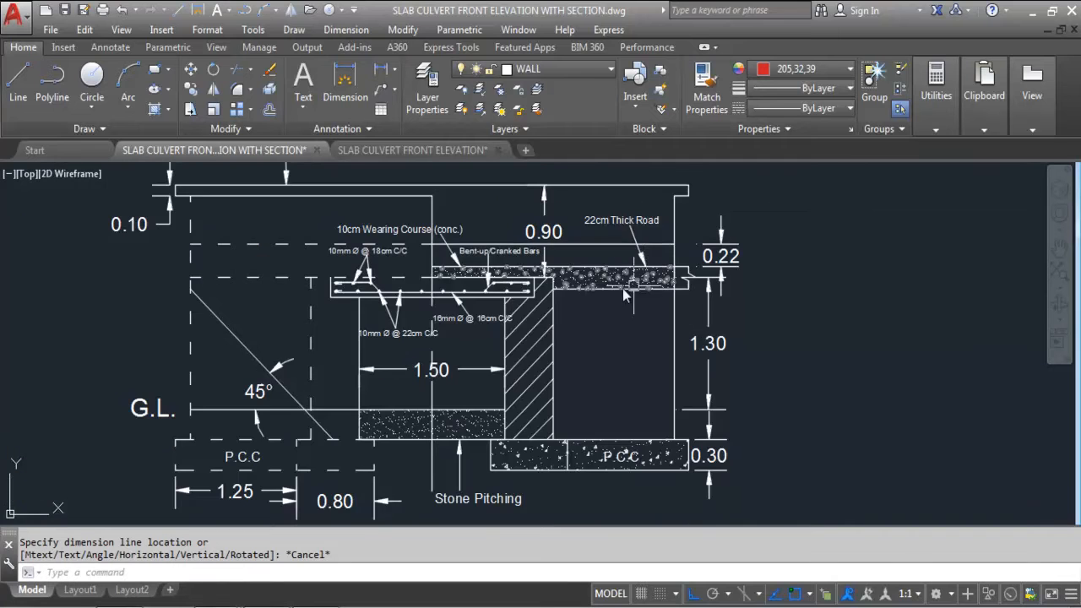
pyautogui.scroll(-3, 614, 280)
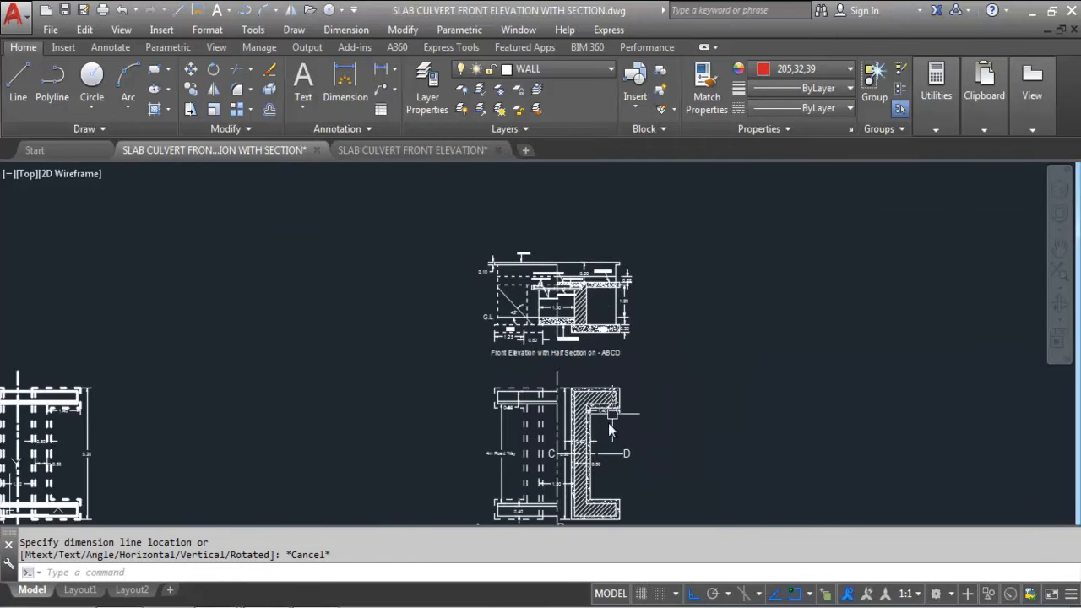
pyautogui.scroll(3, 568, 478)
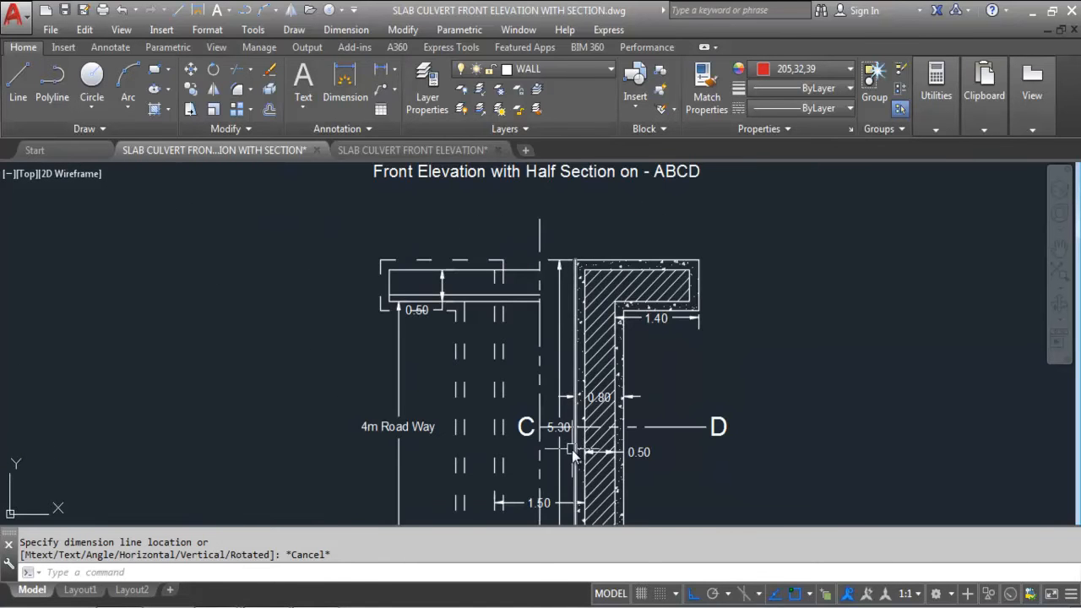
pyautogui.scroll(-5, 532, 433)
pyautogui.scroll(5, 608, 313)
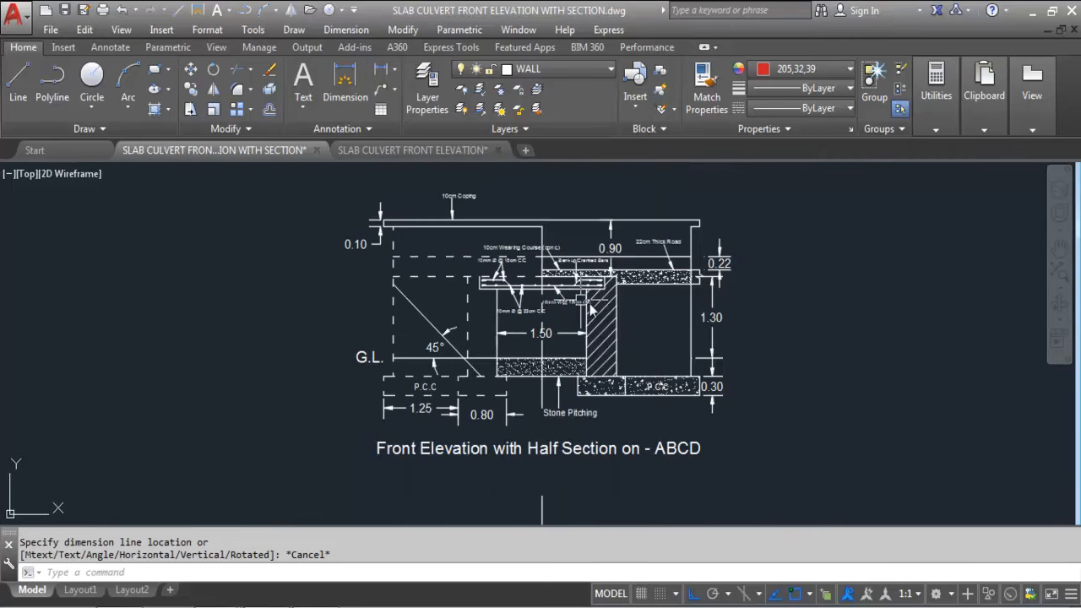
pyautogui.scroll(2, 676, 285)
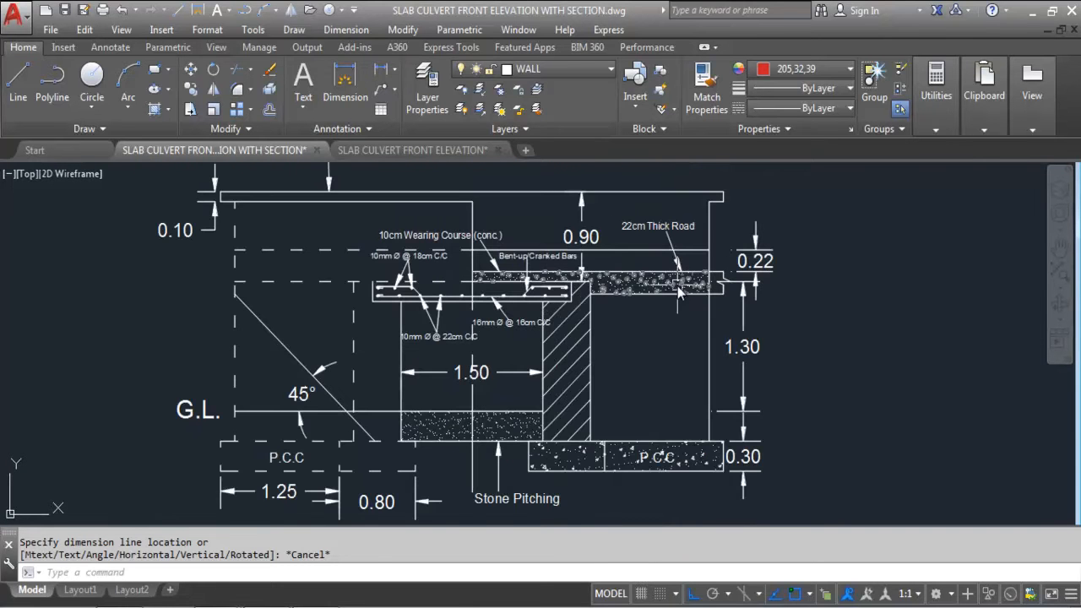
pyautogui.scroll(-2, 591, 215)
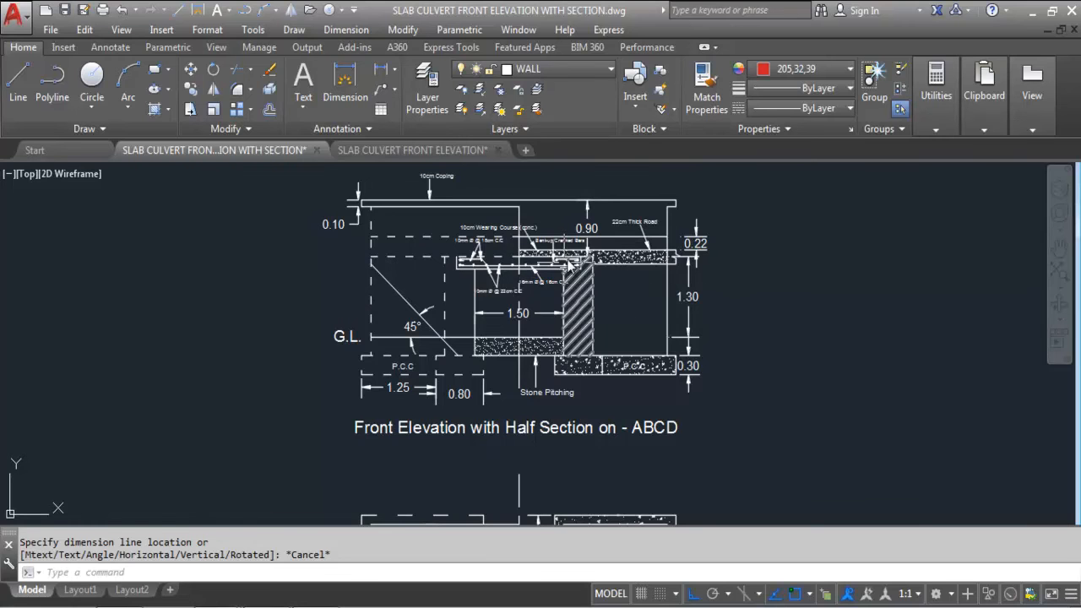
# Follow section line AB in the half sectional plan and temporarily highlight the vertical line from B towards C
pyautogui.scroll(-4, 610, 314)
pyautogui.scroll(5, 540, 497)
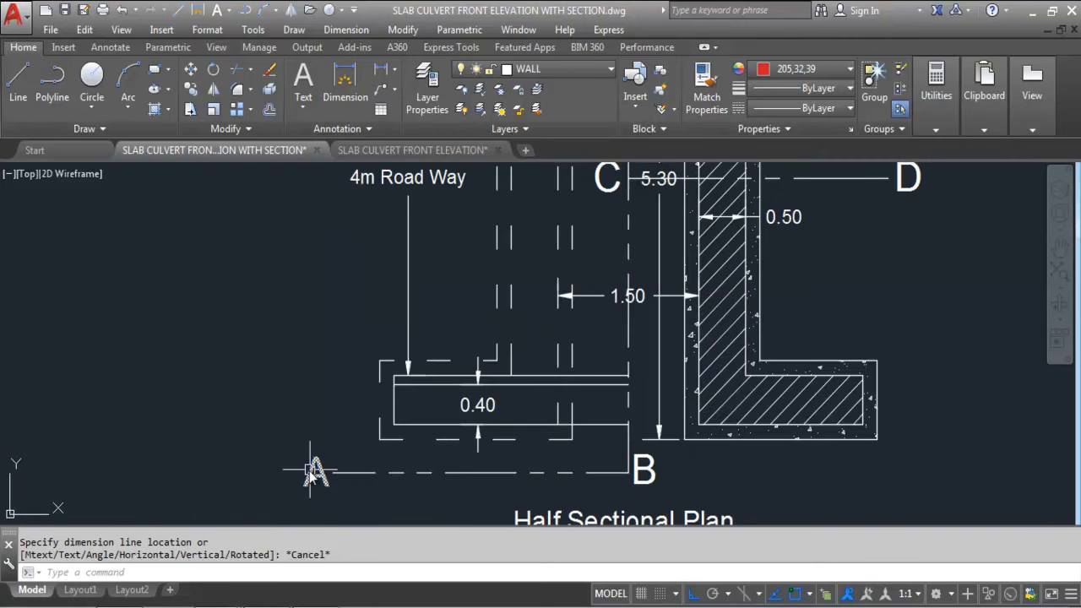
pyautogui.click(630, 457)
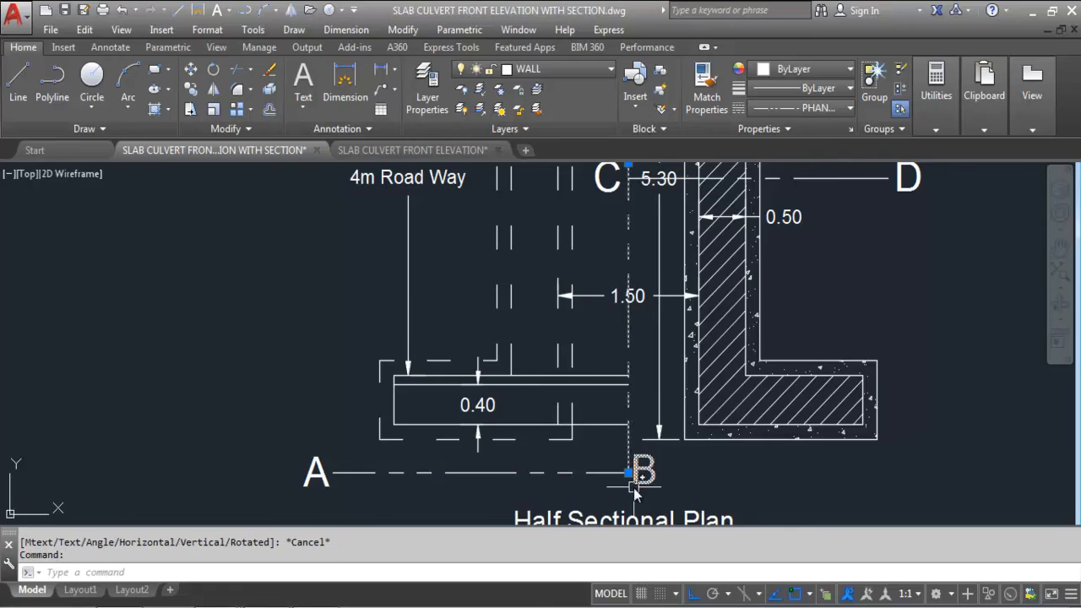
pyautogui.scroll(-6, 629, 355)
pyautogui.press('Escape')
pyautogui.scroll(5, 625, 218)
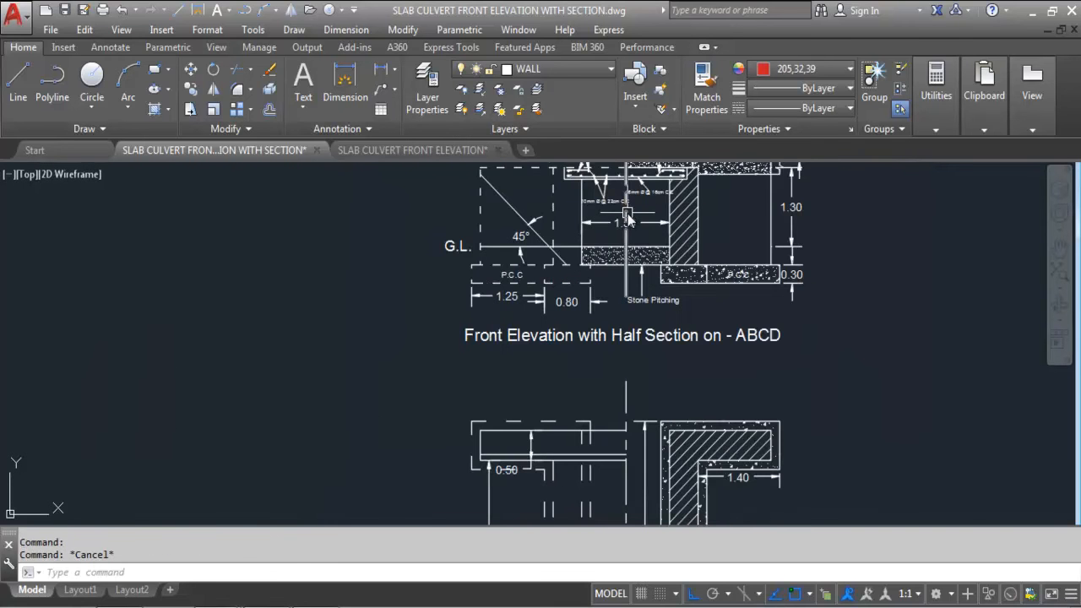
# Measure the thickness of the concrete wearing course above the deck slab with a temporary linear dimension
pyautogui.scroll(-2, 604, 345)
pyautogui.scroll(2, 603, 262)
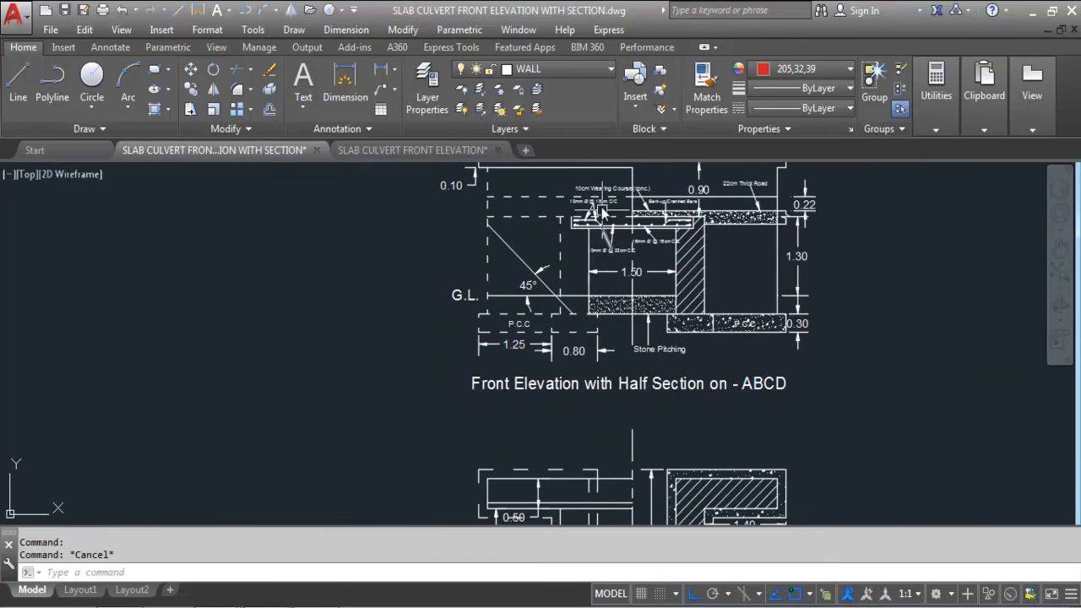
pyautogui.scroll(2, 605, 224)
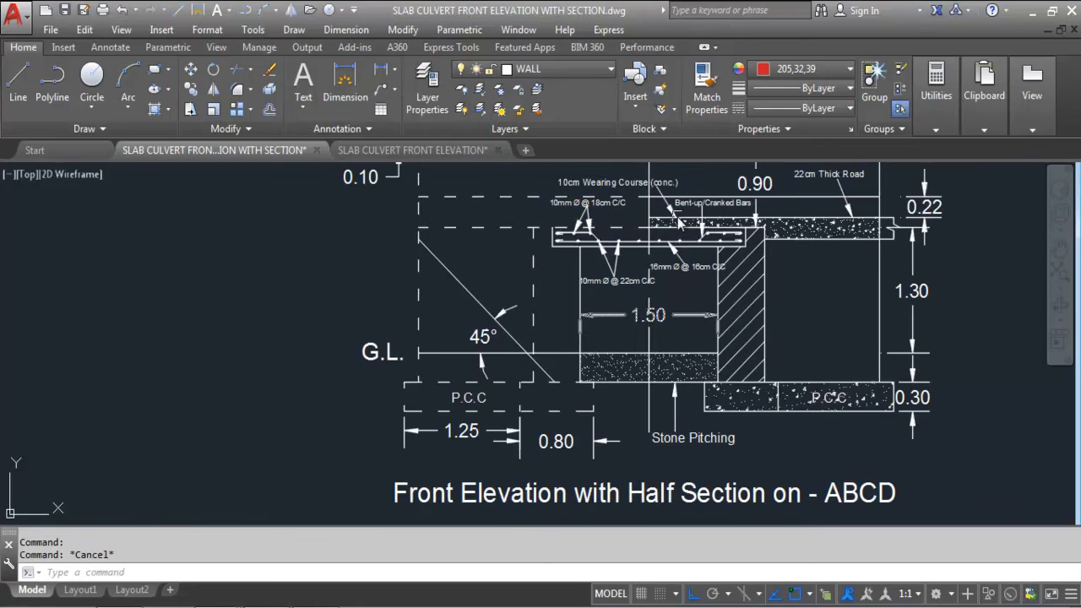
pyautogui.scroll(4, 650, 237)
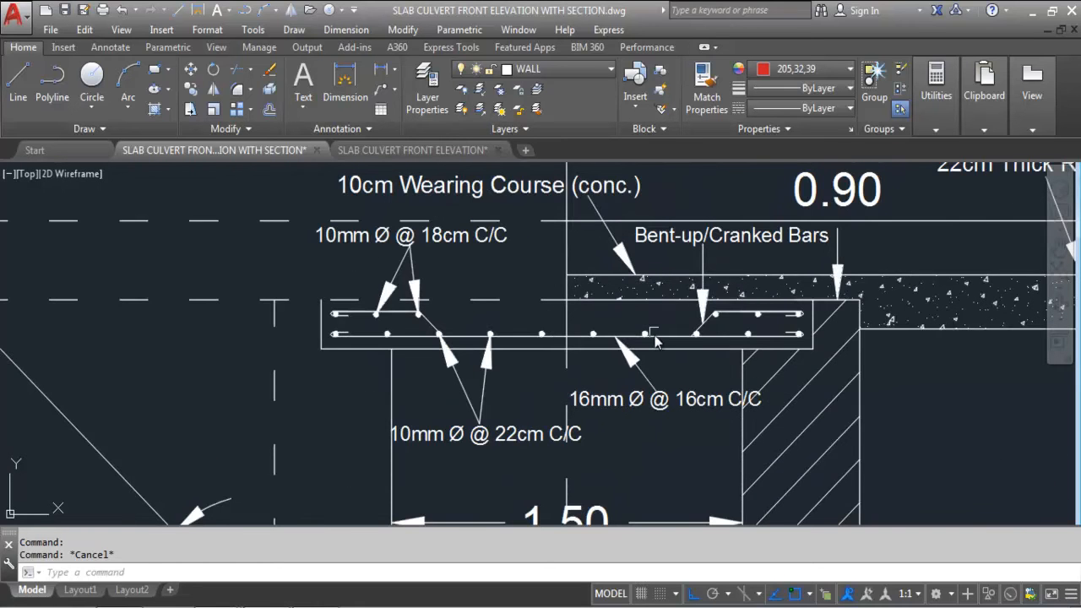
pyautogui.scroll(-2, 659, 321)
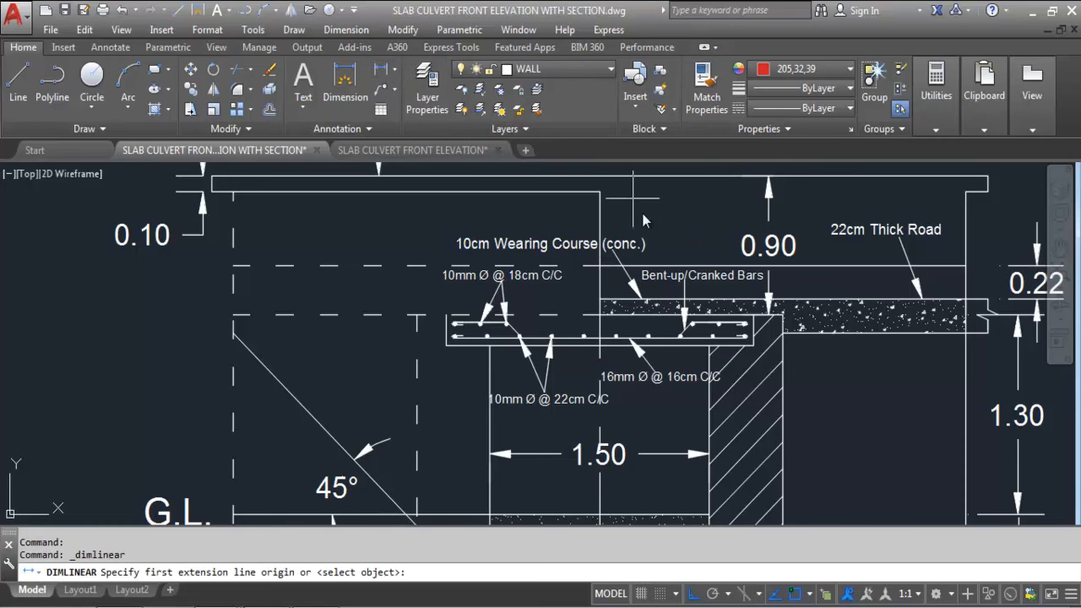
pyautogui.click(381, 69)
pyautogui.scroll(2, 625, 299)
pyautogui.click(581, 303)
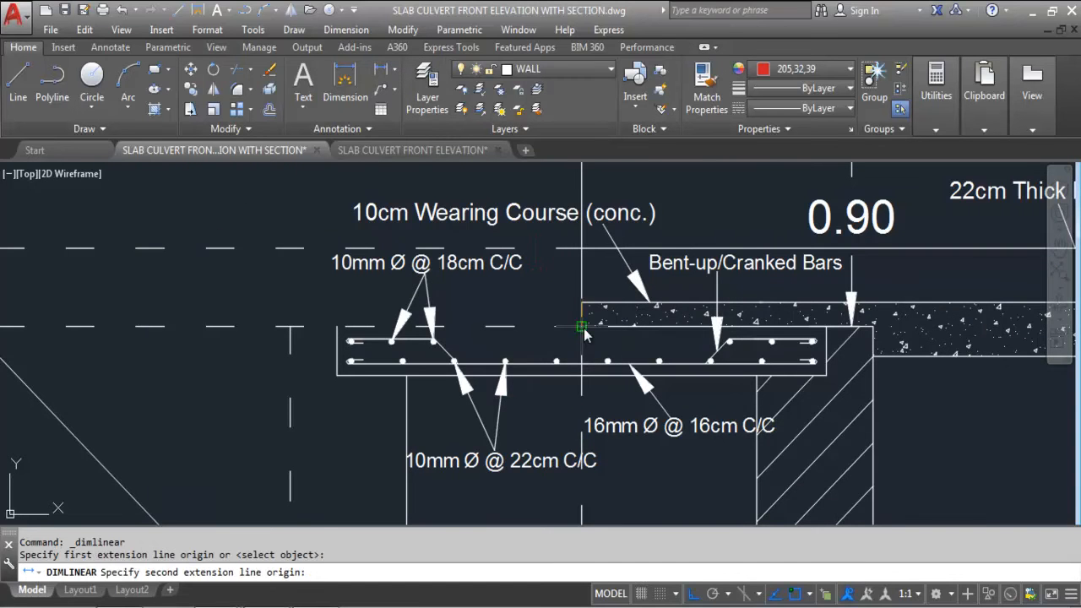
pyautogui.click(586, 334)
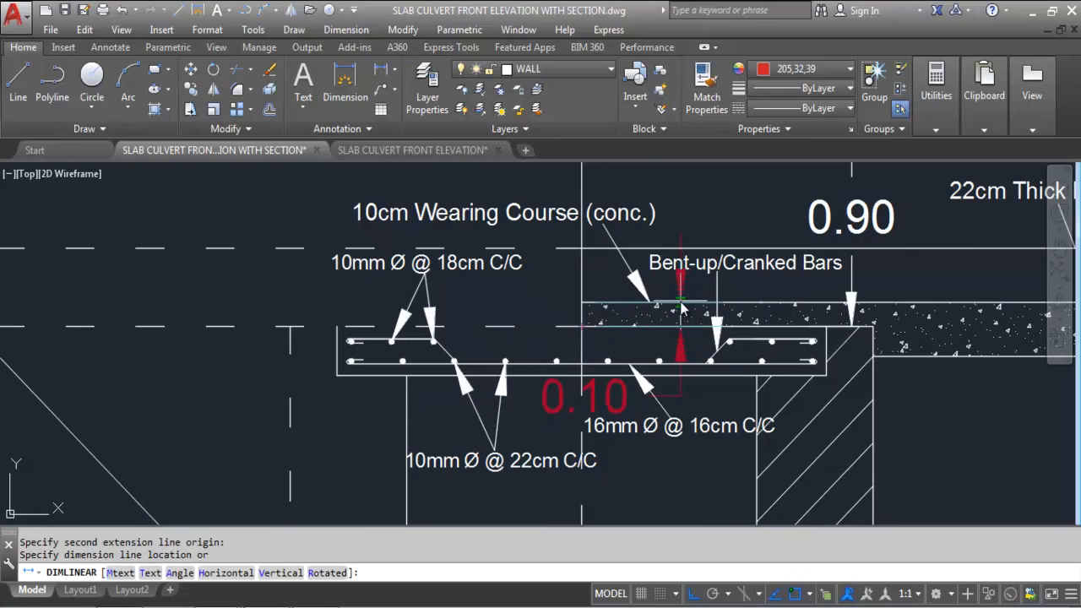
pyautogui.press('Escape')
# Examine the deck slab's reinforcement bars and the hatched abutment wall in the front elevation
pyautogui.scroll(-2, 684, 311)
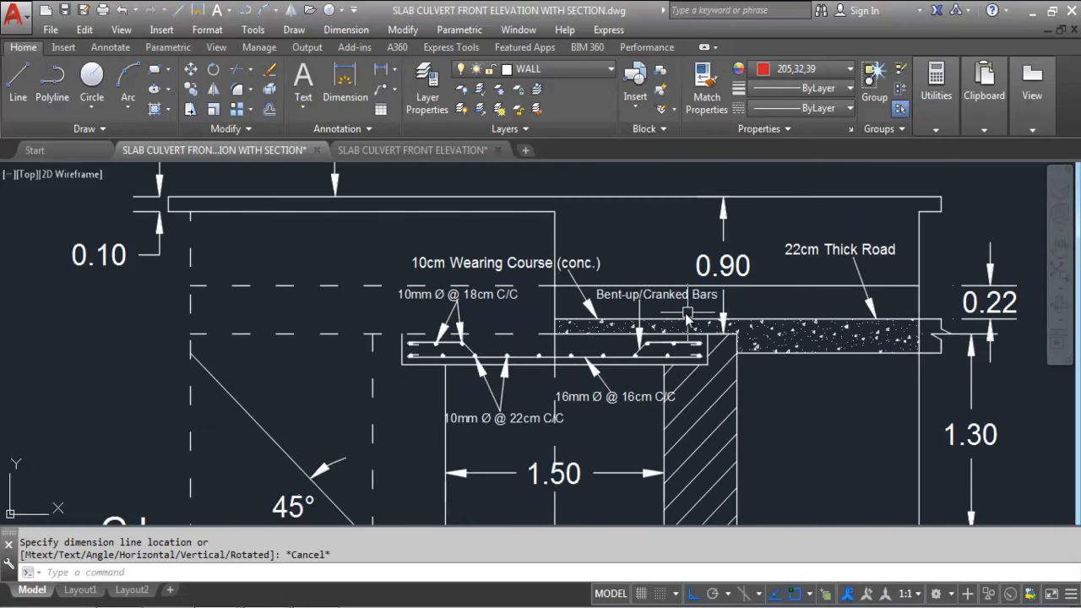
pyautogui.scroll(2, 451, 345)
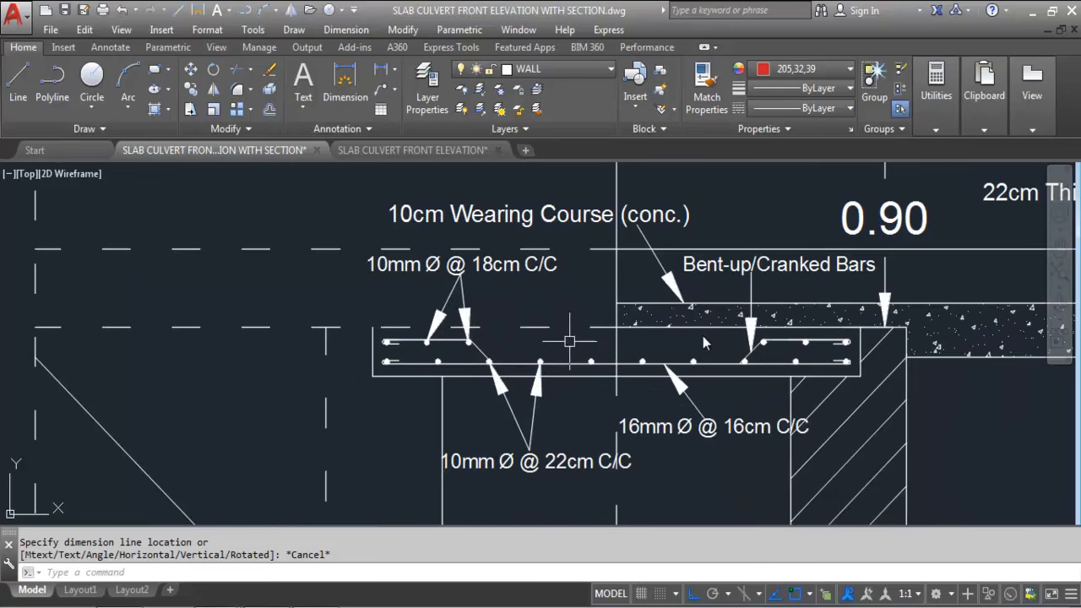
pyautogui.scroll(-4, 606, 263)
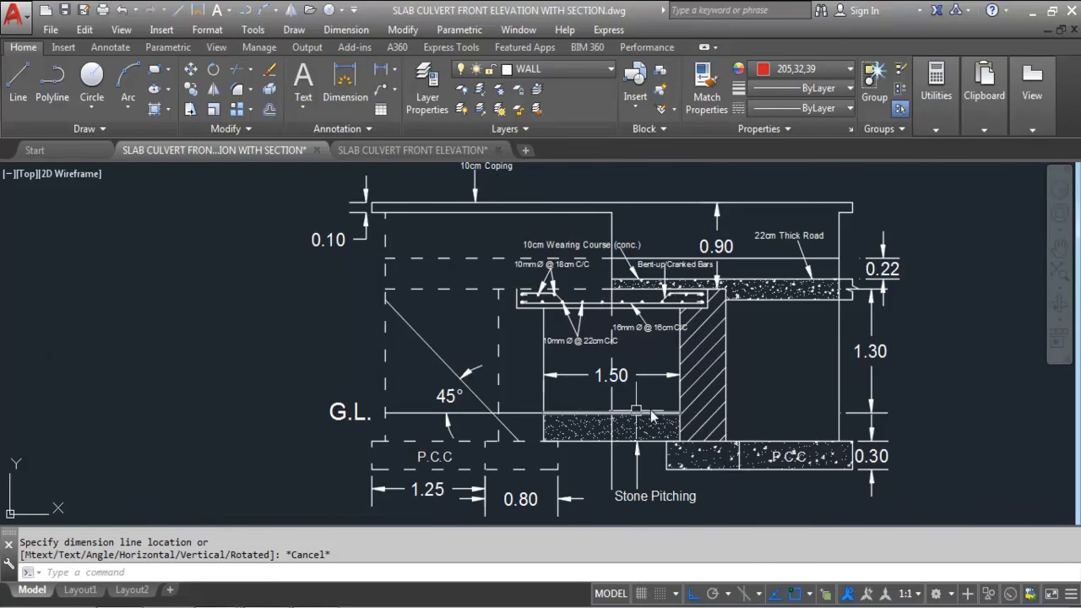
pyautogui.scroll(-2, 681, 318)
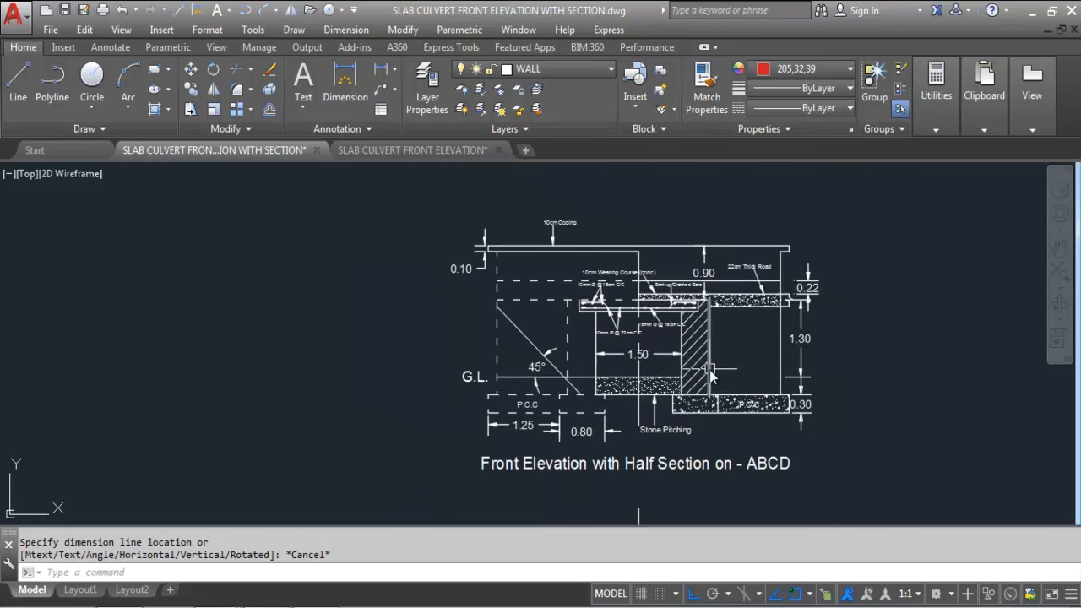
pyautogui.moveTo(709, 375)
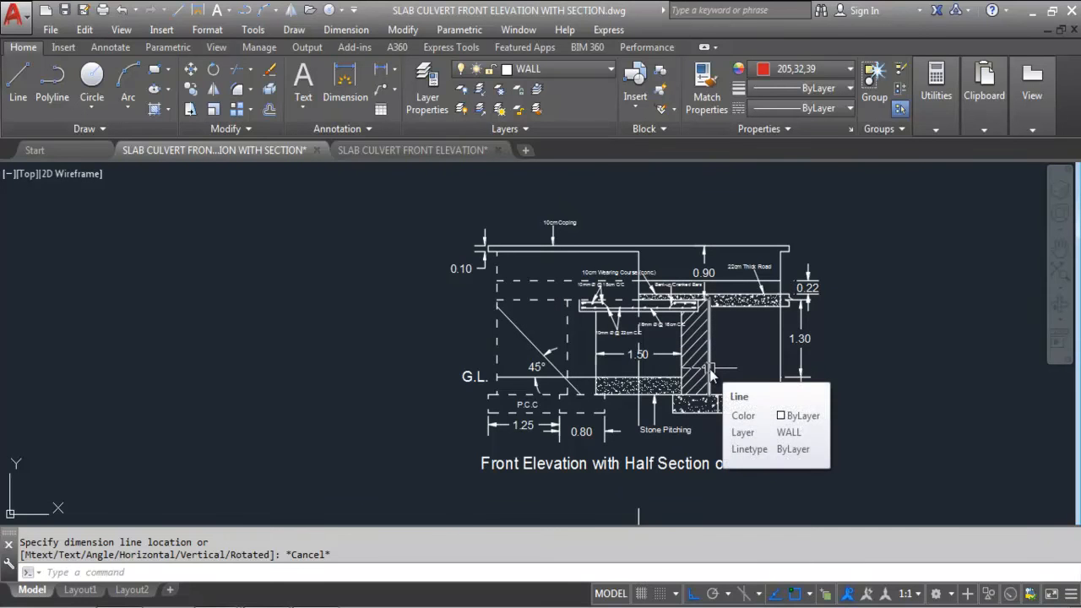
# Draw a vertical construction line through the corner of the section line at B, running from the half plan up through the front elevation
pyautogui.scroll(-1, 644, 300)
pyautogui.scroll(-1, 668, 320)
pyautogui.scroll(-1, 607, 315)
pyautogui.scroll(3, 619, 458)
pyautogui.scroll(2, 549, 465)
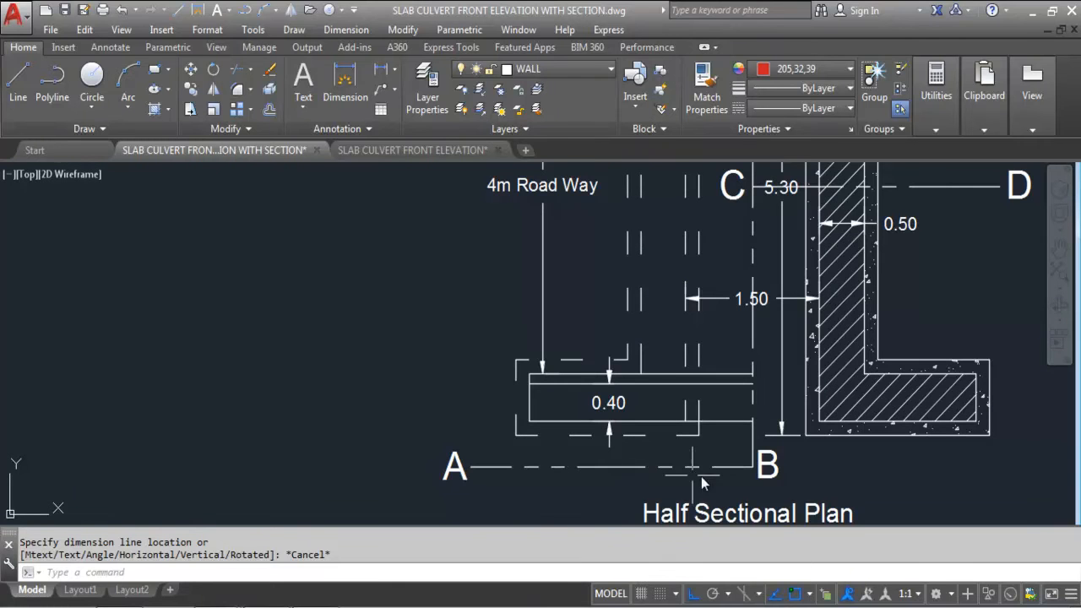
pyautogui.write('xl')
pyautogui.press('Return')
pyautogui.write('v')
pyautogui.press('Return')
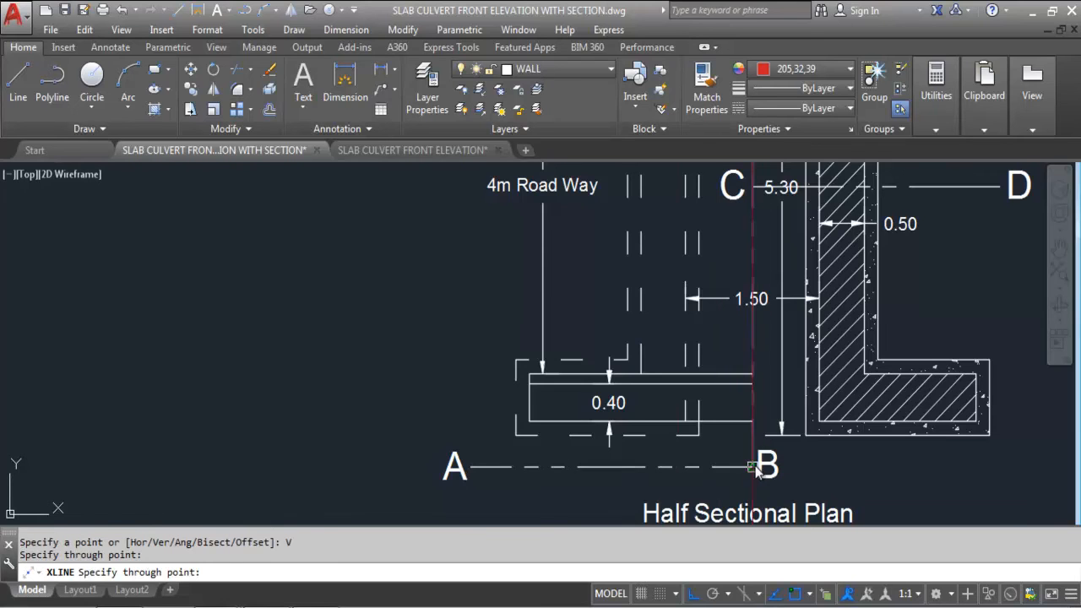
pyautogui.click(753, 466)
pyautogui.scroll(-5, 718, 405)
pyautogui.press('Escape')
pyautogui.scroll(4, 726, 338)
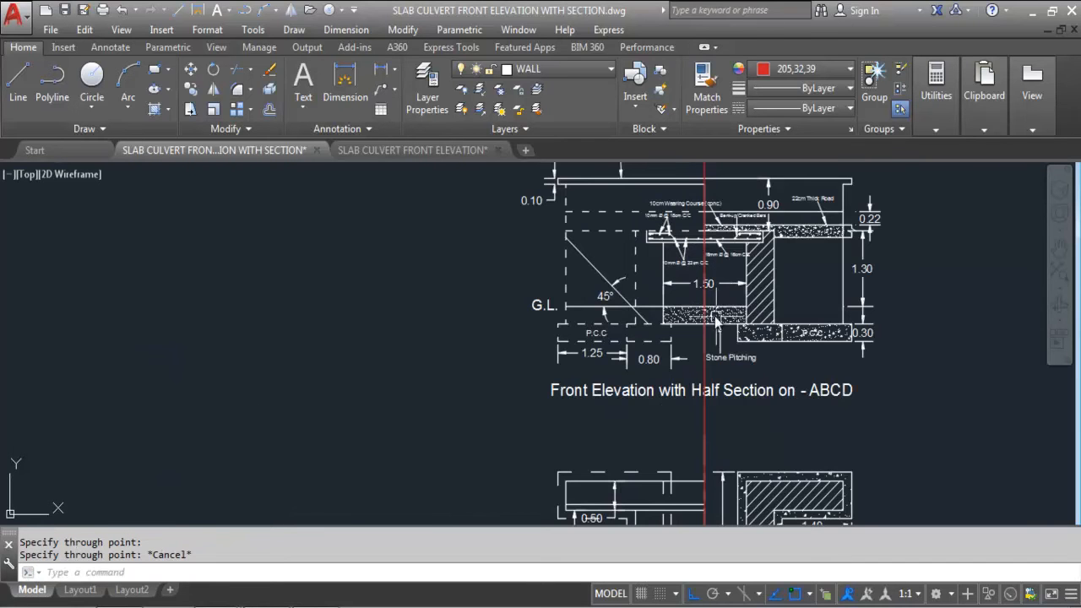
# Examine section line CD through the abutment in the half plan alongside the hatched wall and P.C.C foundation in the front elevation
pyautogui.scroll(-3, 699, 301)
pyautogui.scroll(3, 718, 405)
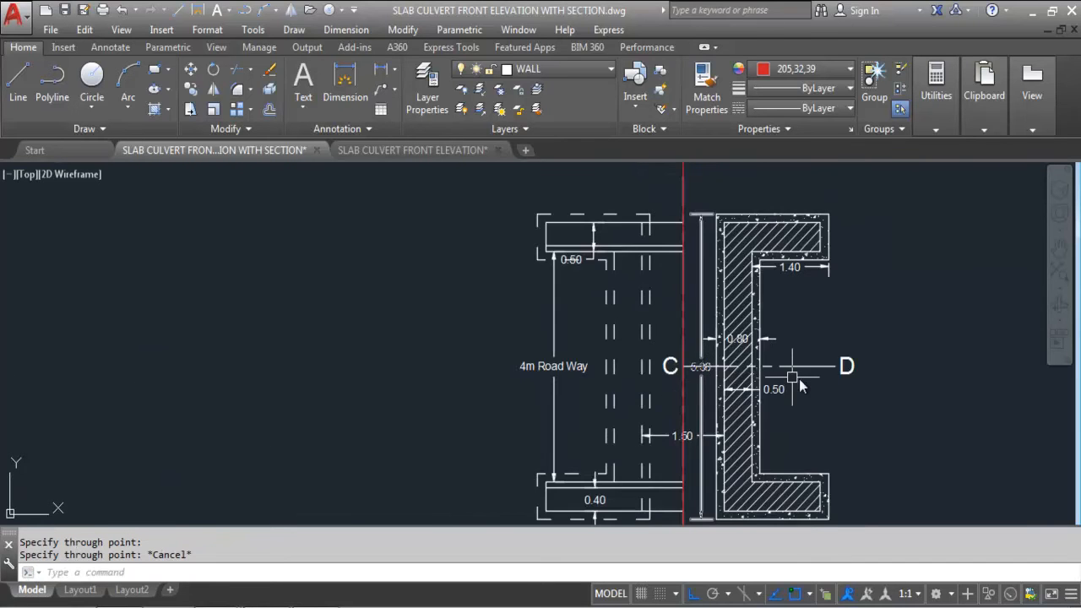
pyautogui.scroll(-3, 772, 386)
pyautogui.scroll(4, 633, 401)
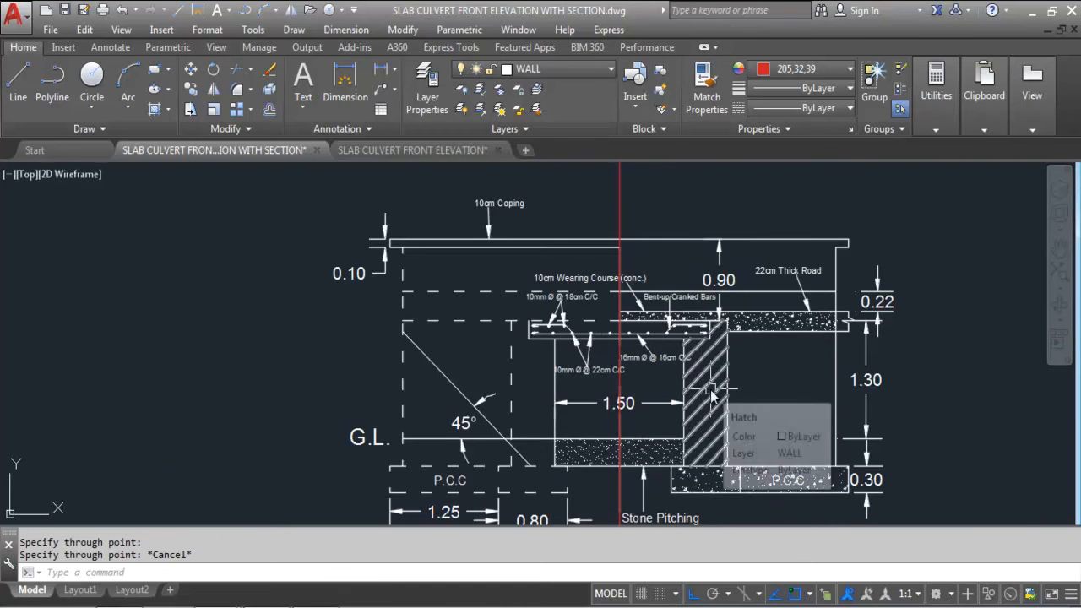
pyautogui.scroll(-2, 684, 279)
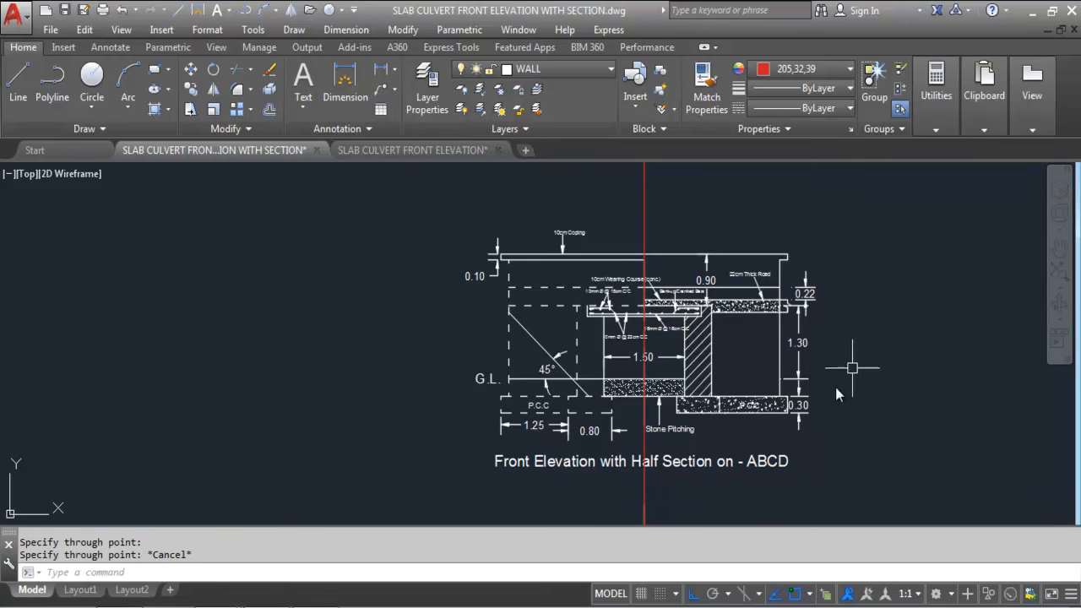
pyautogui.scroll(4, 673, 398)
pyautogui.scroll(-5, 602, 389)
pyautogui.scroll(5, 659, 396)
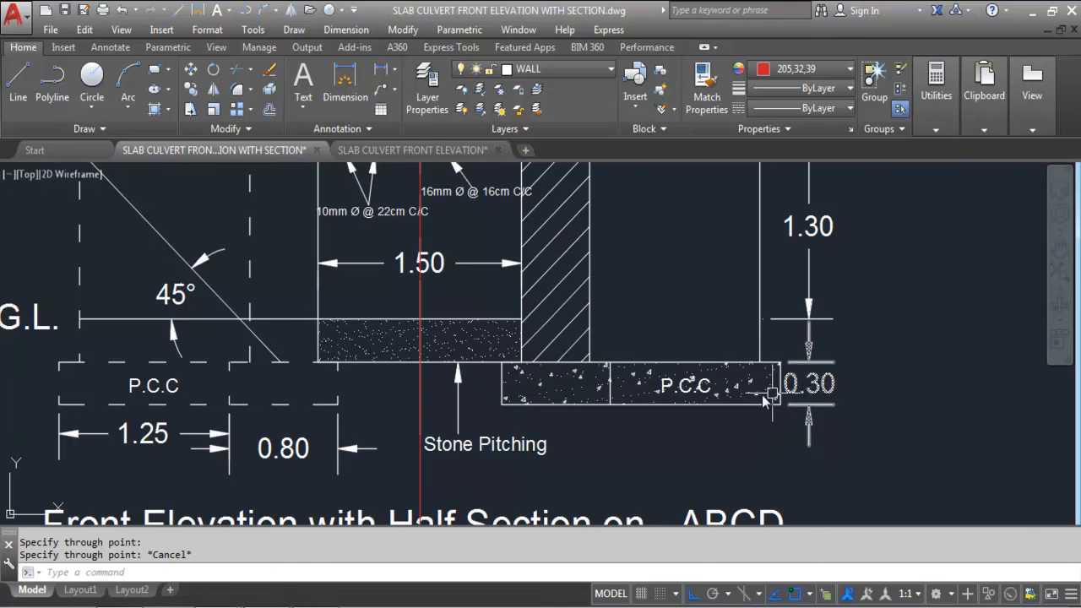
pyautogui.scroll(-2, 763, 411)
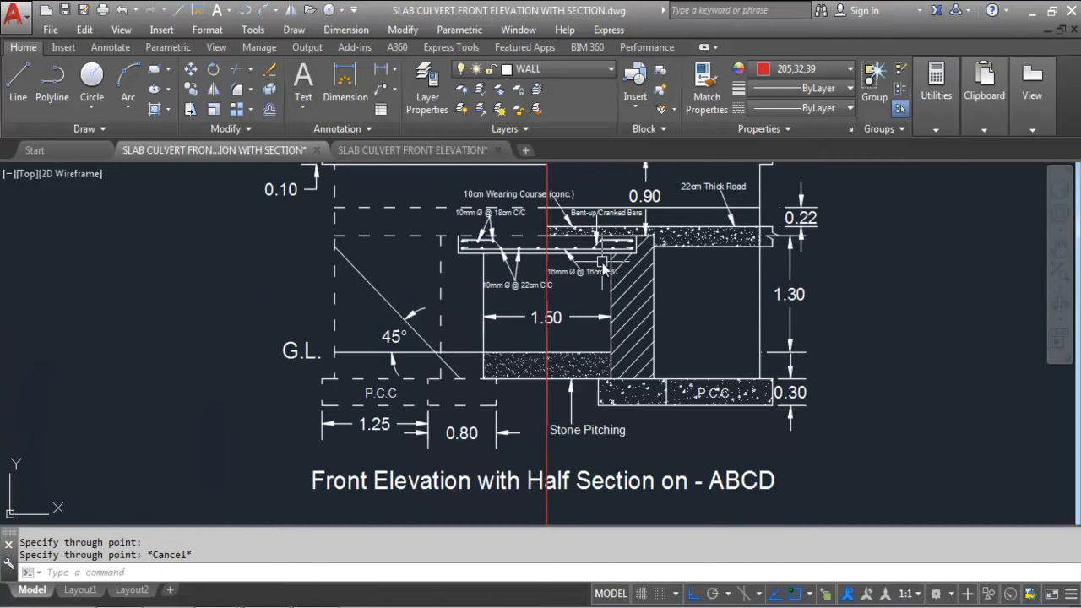
# Erase the red vertical construction line running through the front elevation and half plan
pyautogui.scroll(3, 605, 268)
pyautogui.scroll(-3, 731, 397)
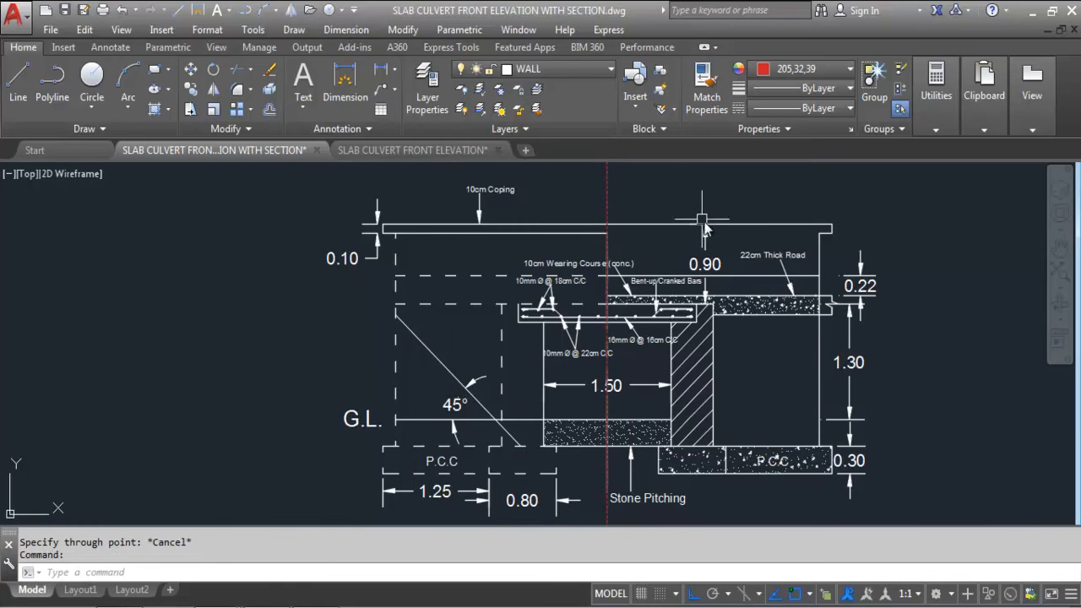
pyautogui.press('Delete')
# Examine the wearing course, 22cm thick road and reinforced deck slab in the sectioned half of the front elevation
pyautogui.scroll(2, 650, 267)
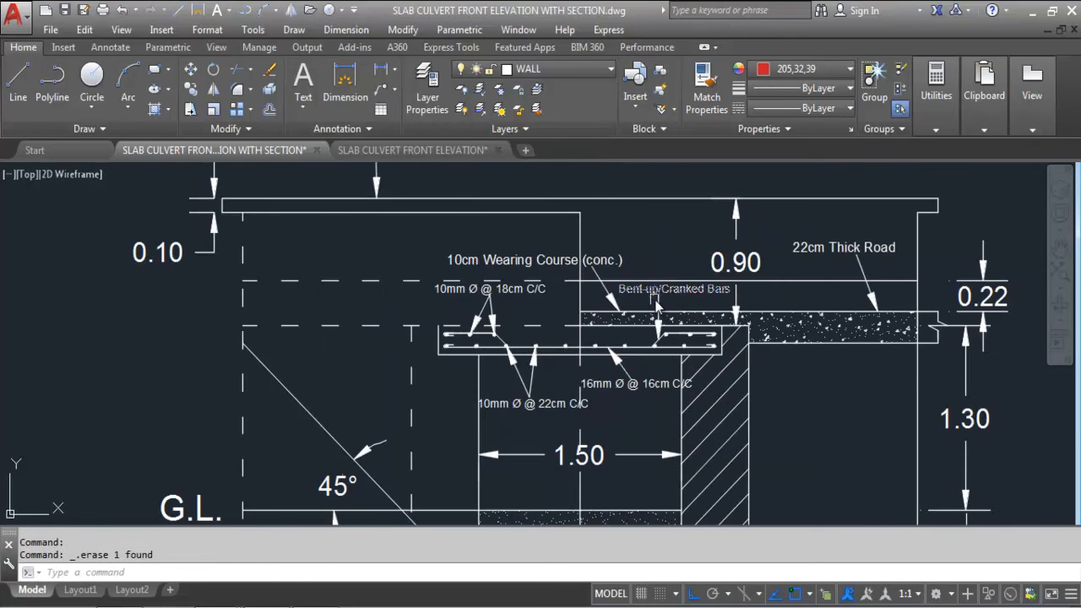
pyautogui.scroll(4, 615, 317)
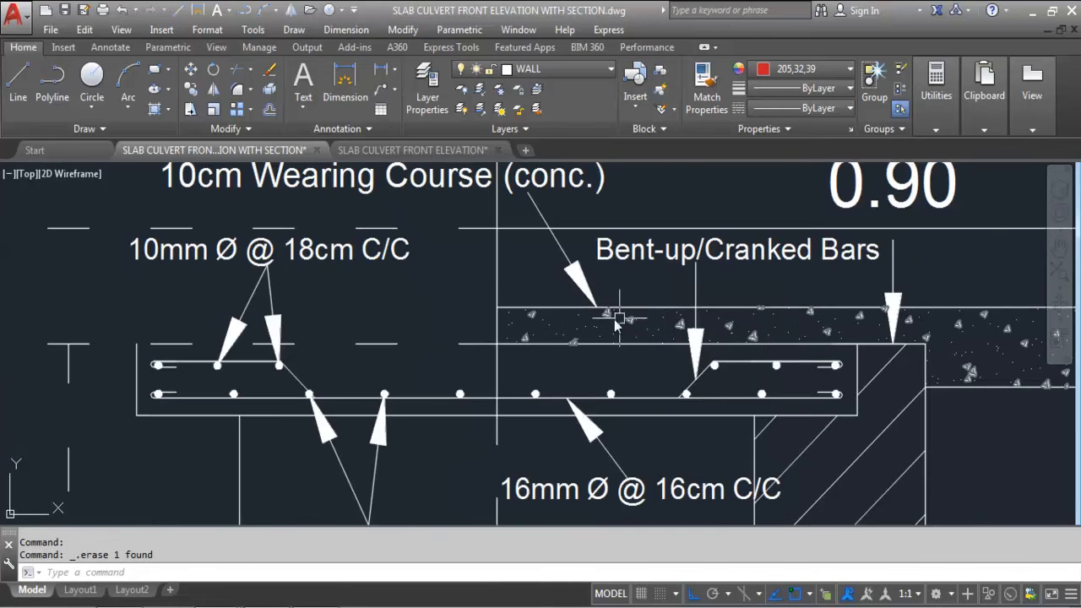
pyautogui.scroll(-2, 625, 332)
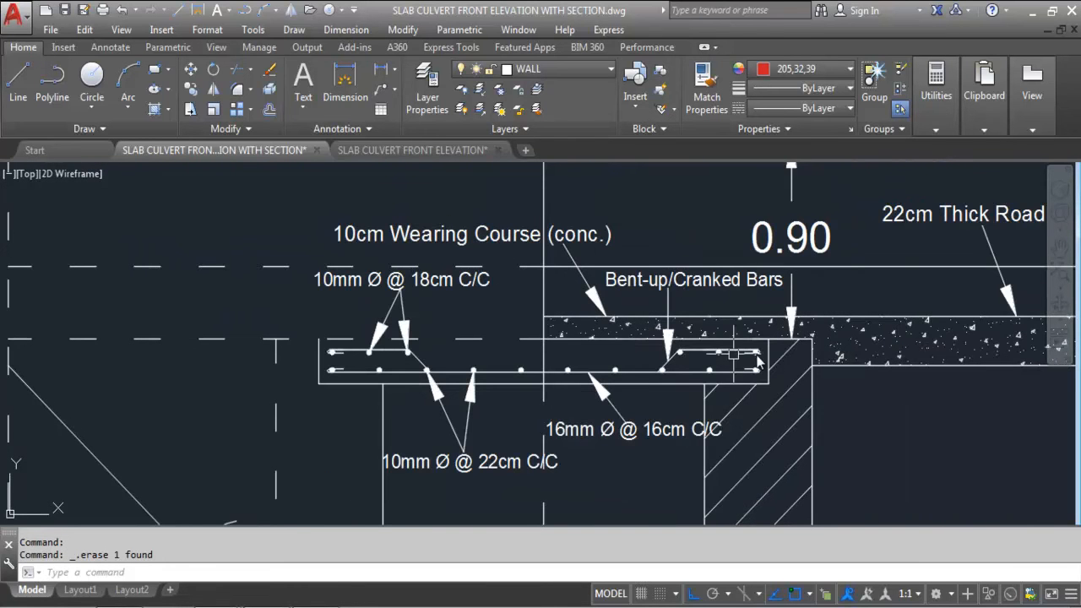
pyautogui.scroll(-2, 533, 350)
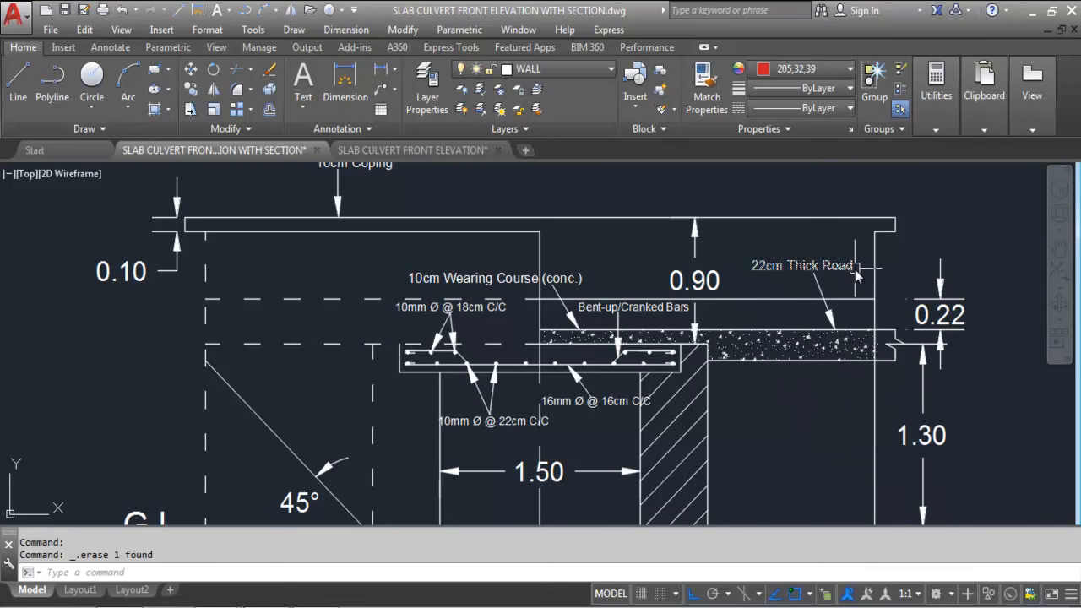
pyautogui.scroll(-2, 849, 271)
pyautogui.scroll(2, 659, 342)
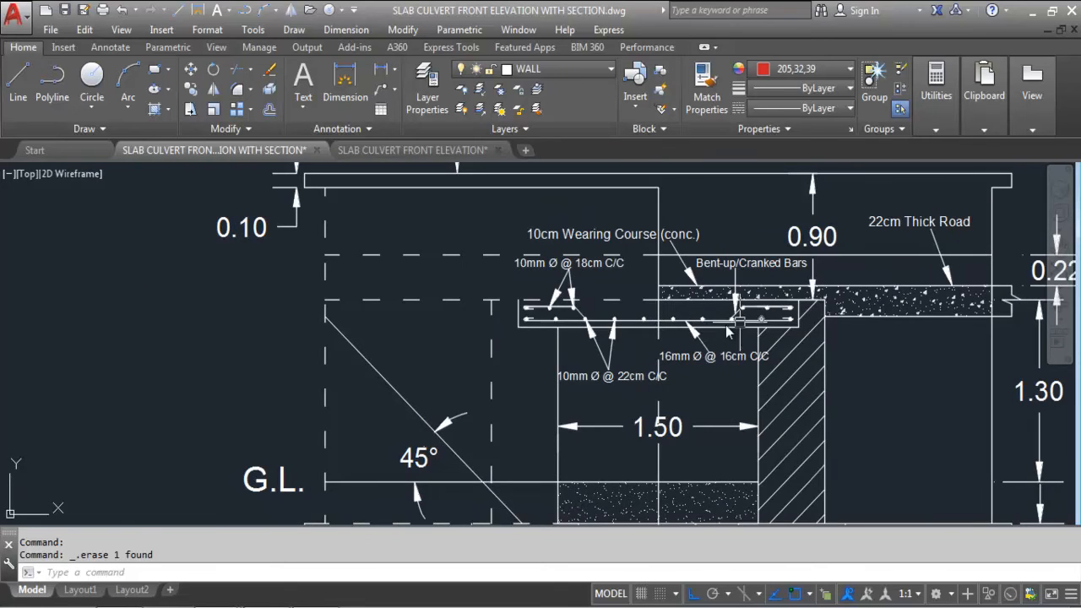
pyautogui.scroll(2, 667, 331)
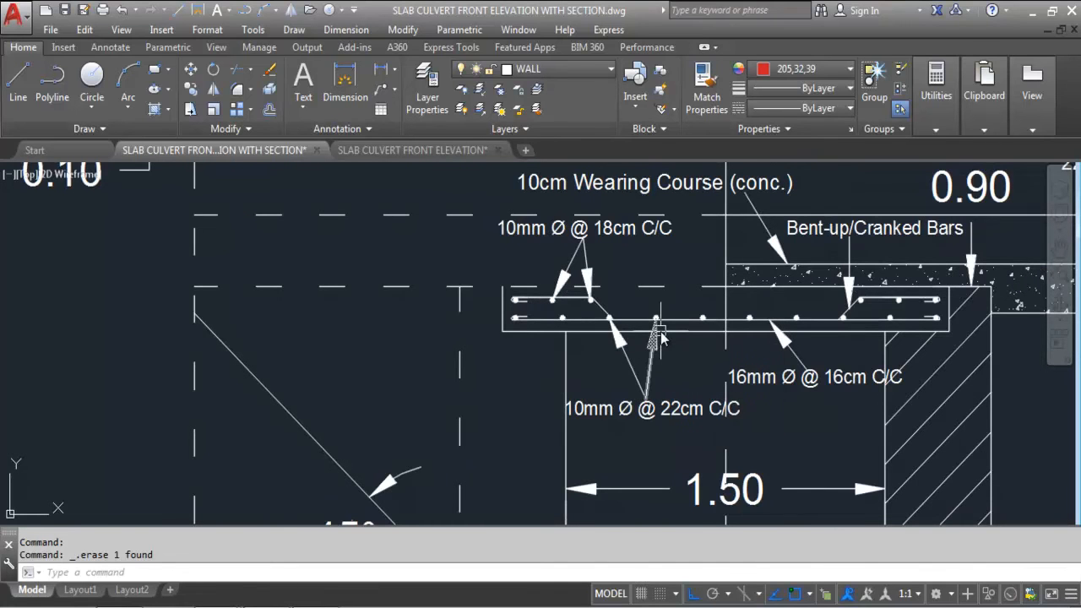
# Temporarily highlight the deck slab's straight main bar, followed by the lower distribution bars in its left half
pyautogui.click(609, 319)
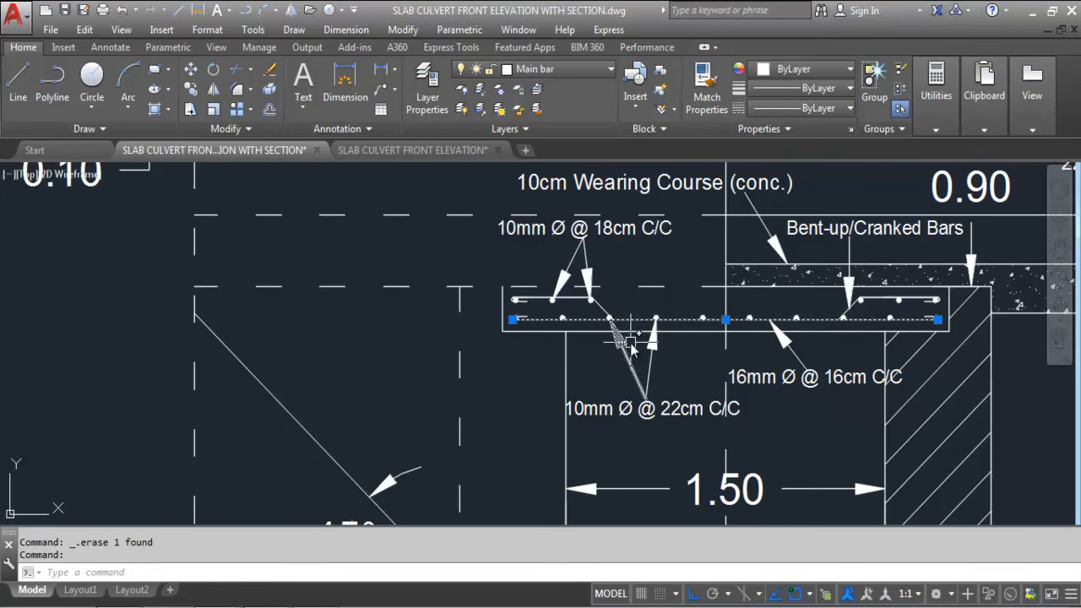
pyautogui.press('Escape')
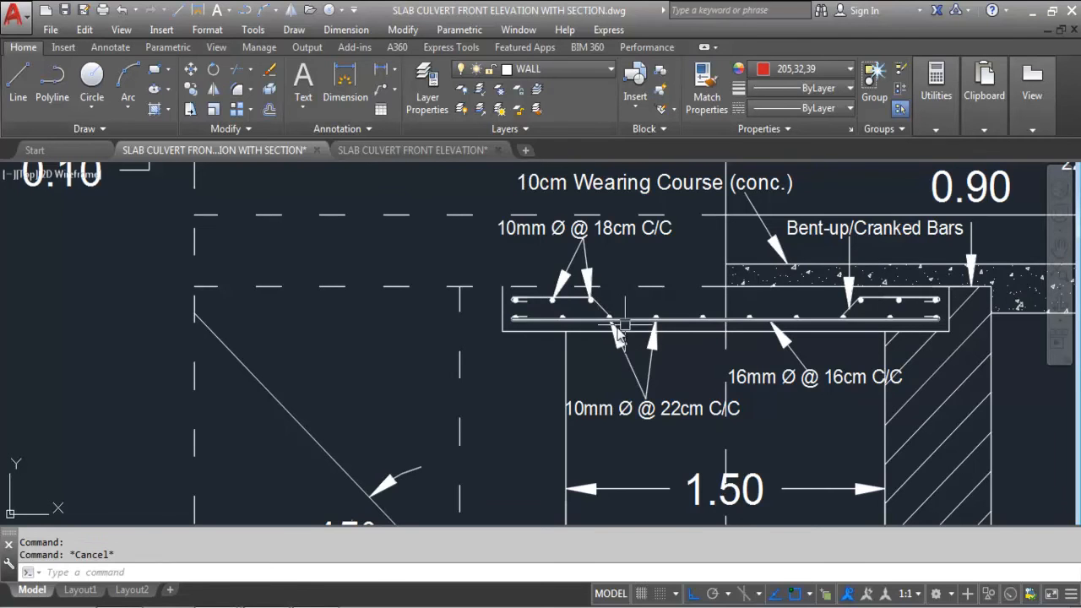
pyautogui.scroll(4, 554, 317)
pyautogui.click(557, 317)
pyautogui.click(647, 339)
pyautogui.click(647, 312)
pyautogui.click(938, 349)
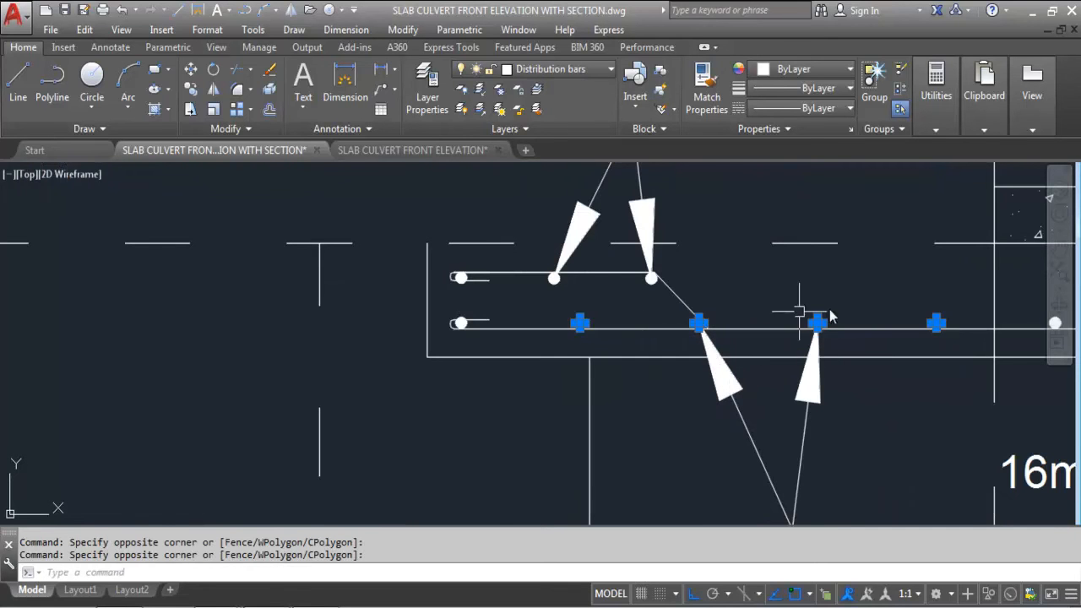
pyautogui.press('Escape')
# Temporarily highlight the lower distribution bars in the deck slab's right half
pyautogui.scroll(-2, 349, 381)
pyautogui.scroll(-2, 550, 384)
pyautogui.scroll(2, 804, 371)
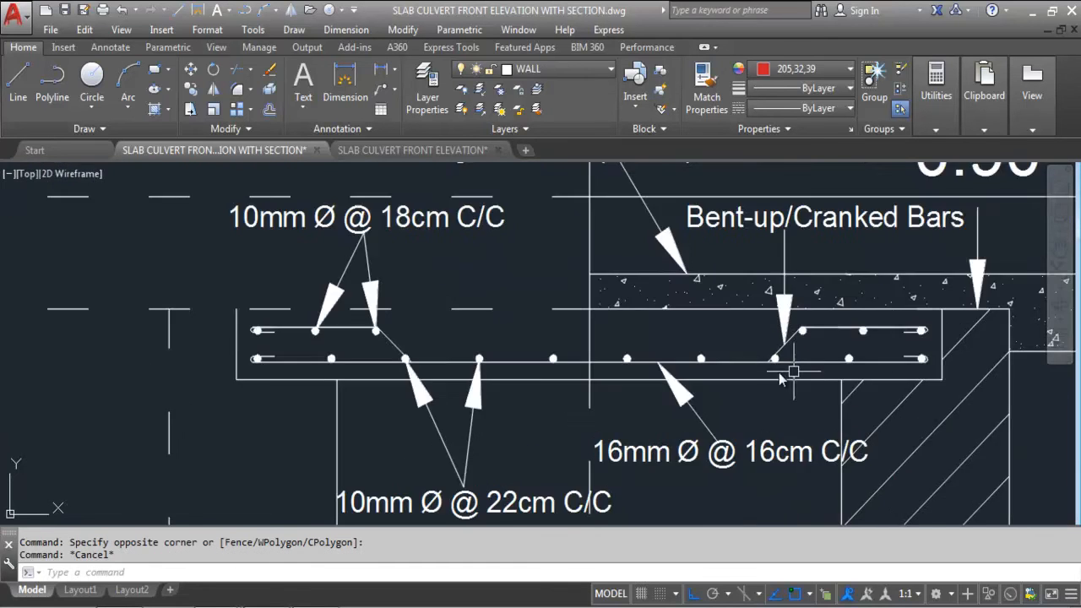
pyautogui.click(606, 344)
pyautogui.click(879, 388)
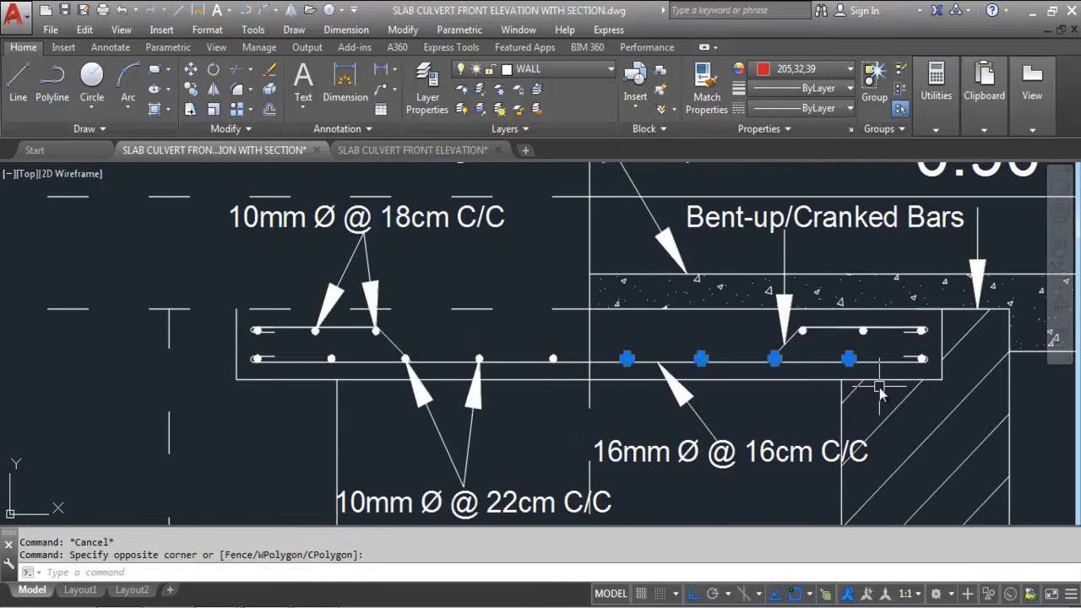
pyautogui.press('Escape')
# Highlight the straight main bar along the slab's underside and relate it to its 16mm Ø bar label
pyautogui.click(519, 363)
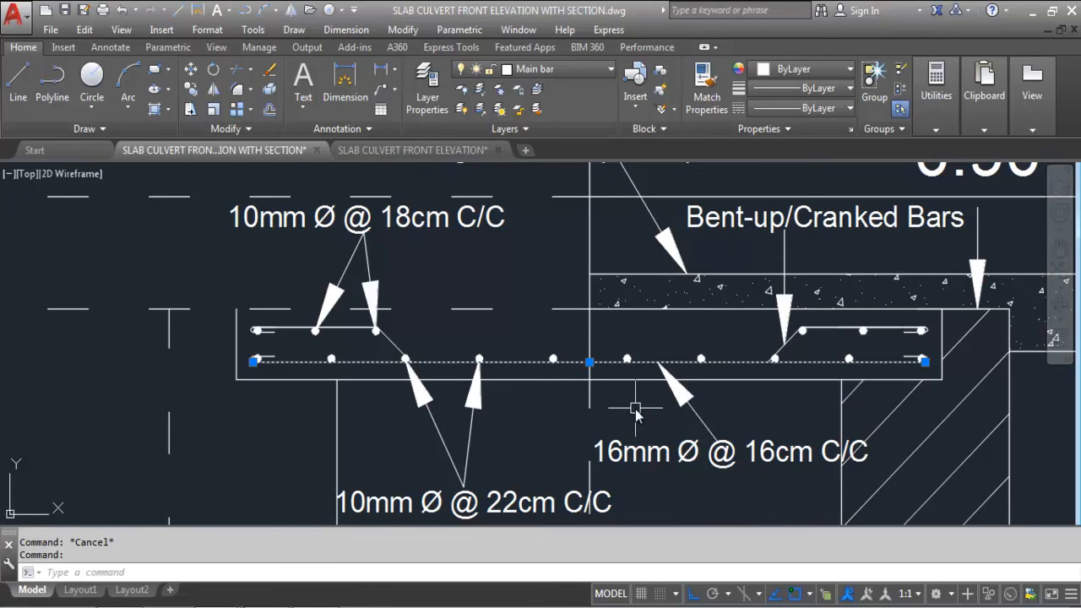
pyautogui.press('Escape')
pyautogui.click(520, 366)
pyautogui.scroll(2, 616, 471)
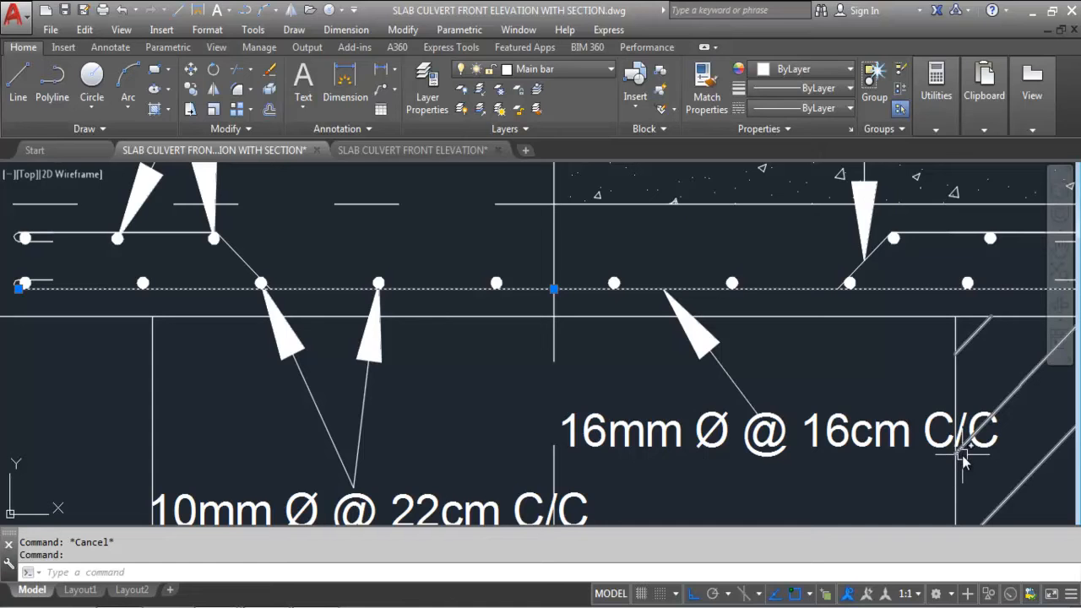
pyautogui.press('Escape')
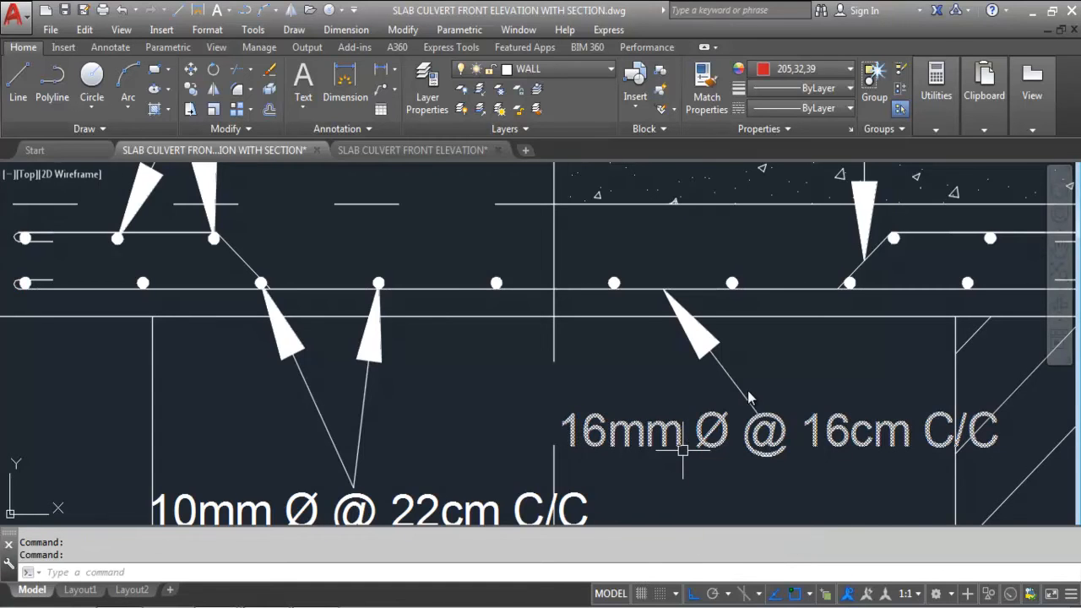
# Change the spacing in the 16mm main bar label so it reads "16mm Ø @ 10cm C/C"
pyautogui.scroll(-1, 656, 380)
pyautogui.scroll(1, 785, 459)
pyautogui.doubleClick(734, 407)
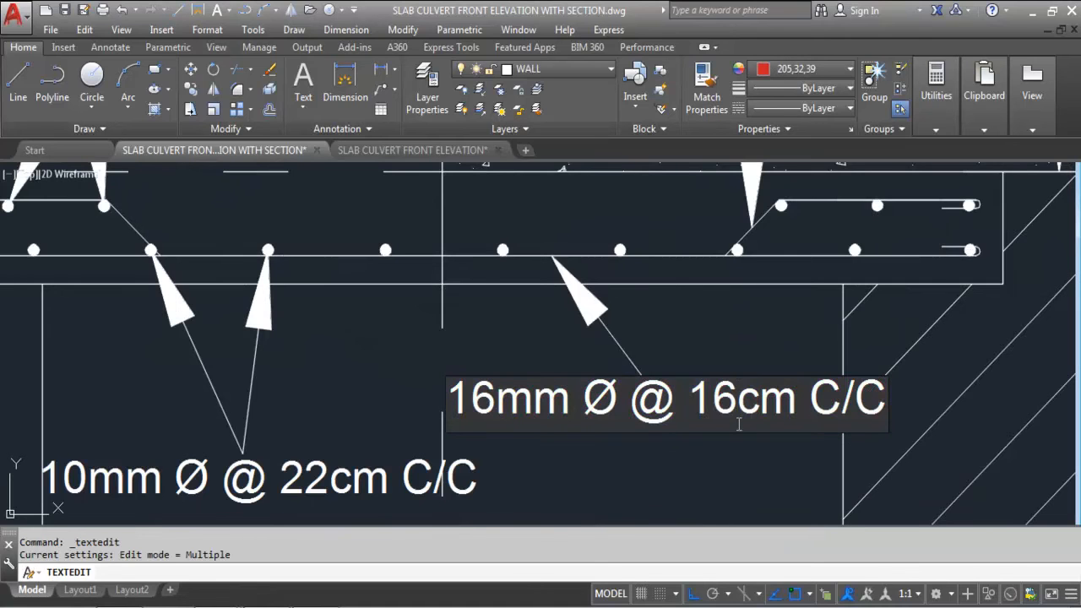
pyautogui.press('BackSpace')
pyautogui.write('0')
pyautogui.click(801, 434)
pyautogui.press('Escape')
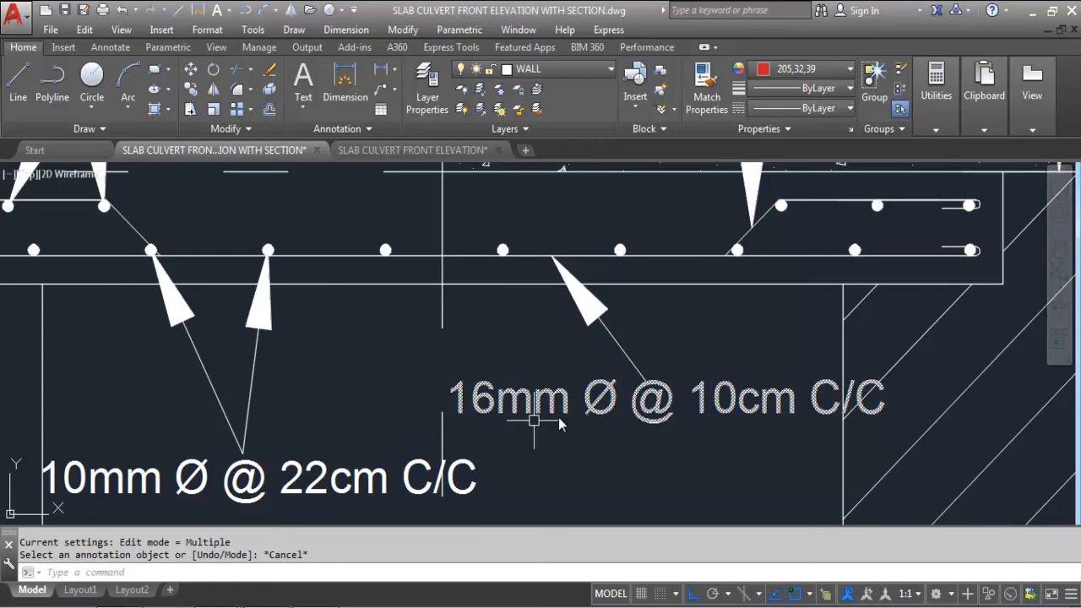
pyautogui.scroll(-2, 840, 437)
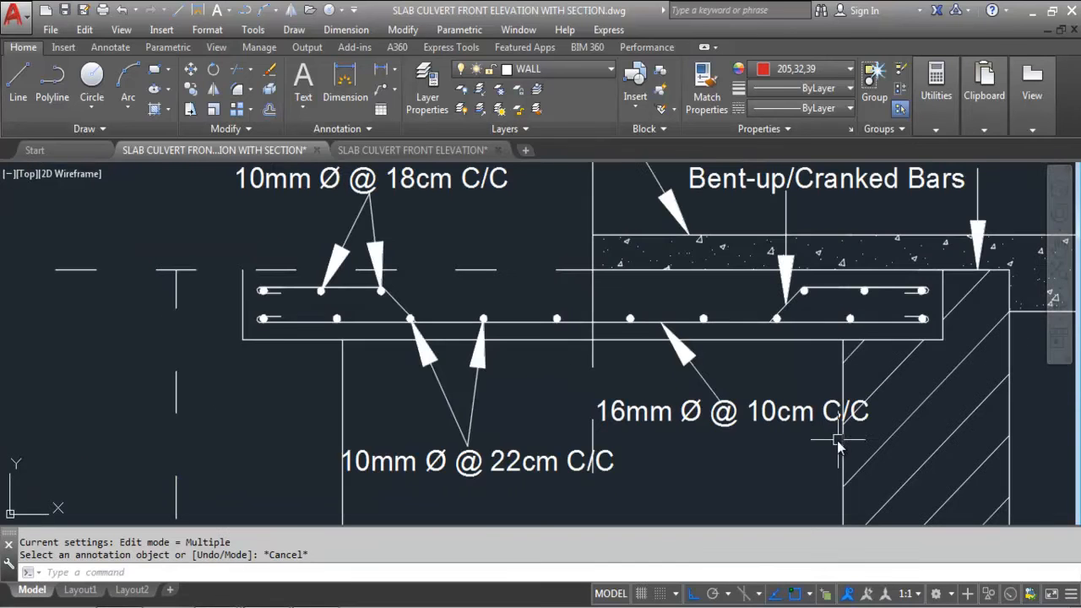
# Measure the centre-to-centre spacing of the two lower distribution bars either side of the centreline with a temporary linear dimension
pyautogui.click(650, 322)
pyautogui.press('Escape')
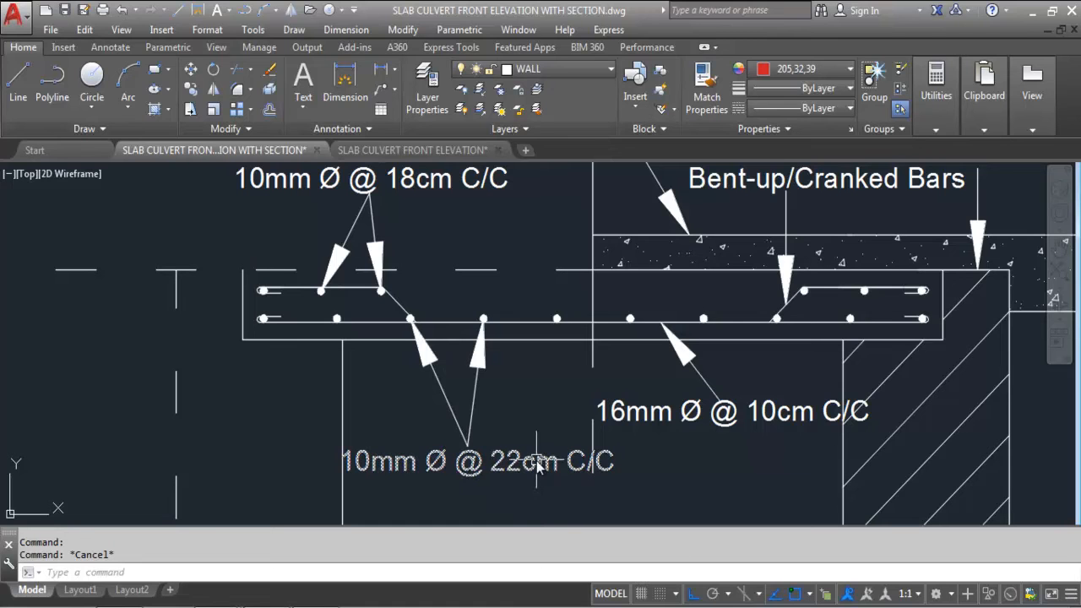
pyautogui.click(386, 73)
pyautogui.scroll(4, 583, 318)
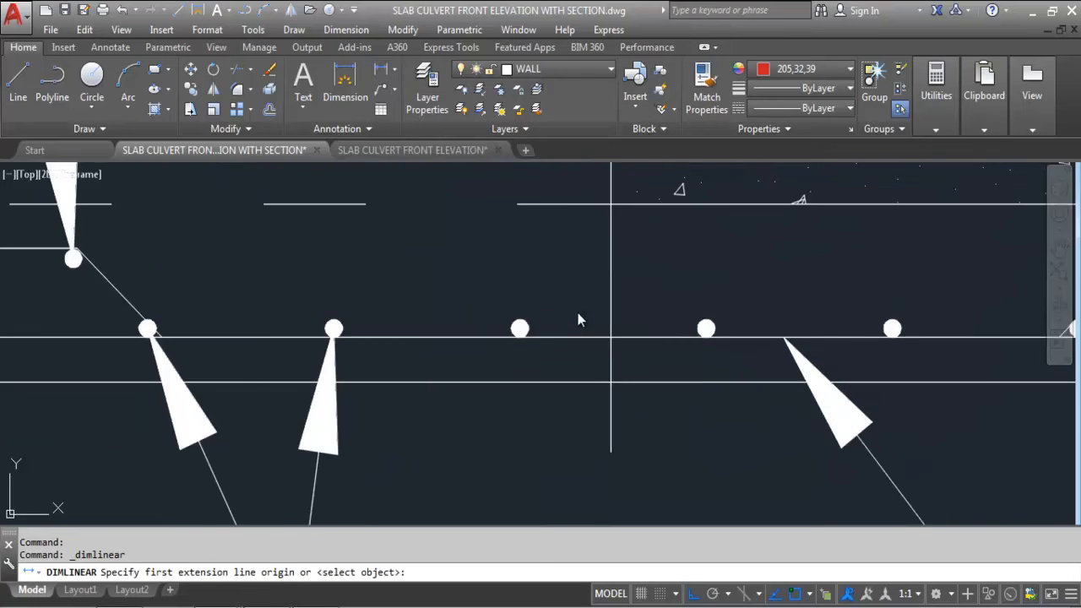
pyautogui.click(519, 327)
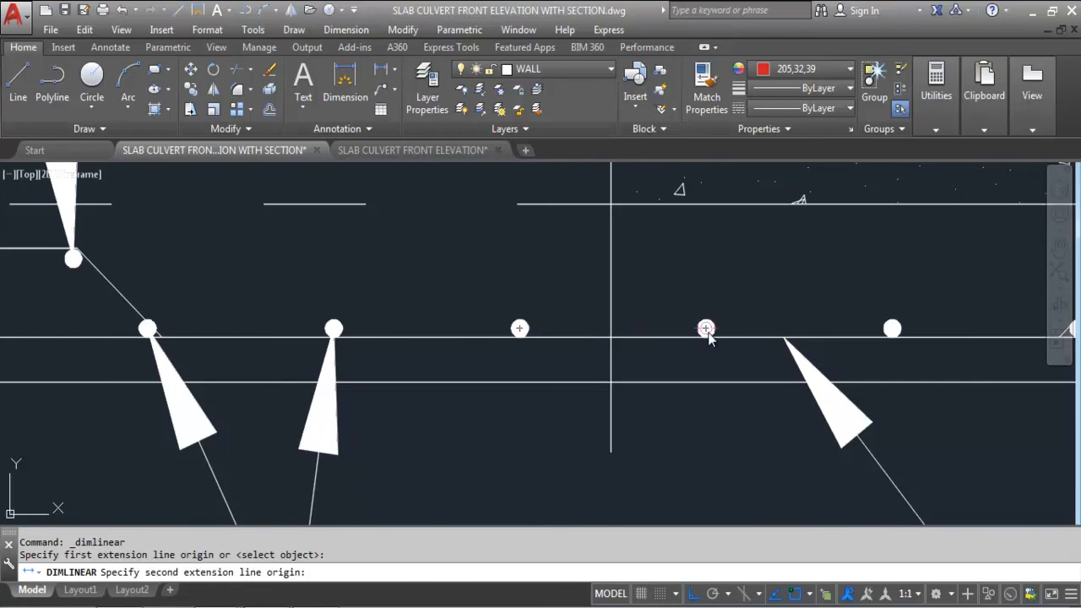
pyautogui.click(706, 328)
pyautogui.scroll(-3, 705, 328)
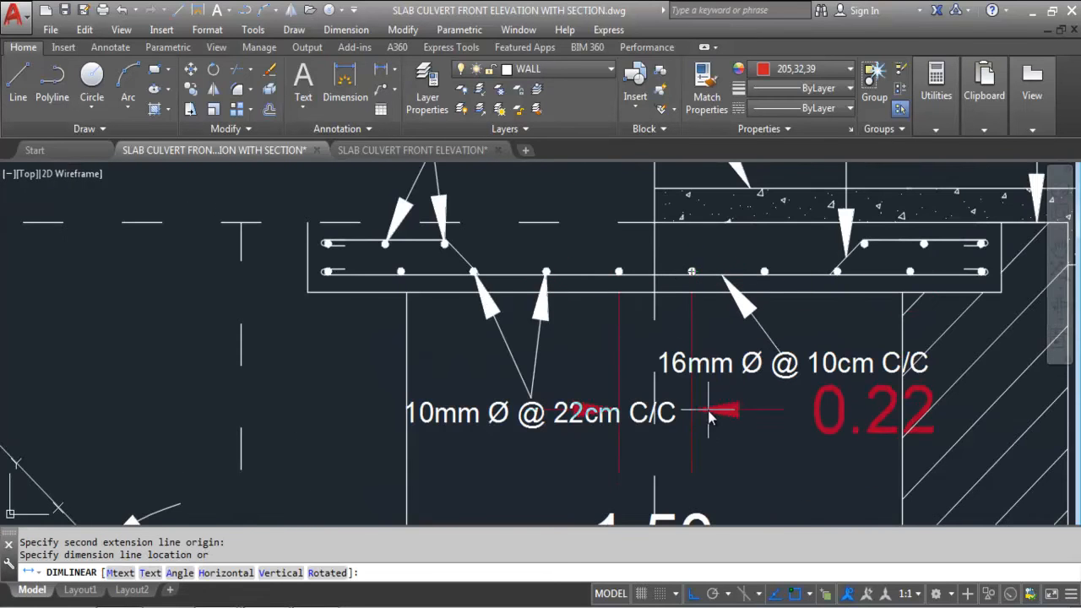
pyautogui.click(709, 436)
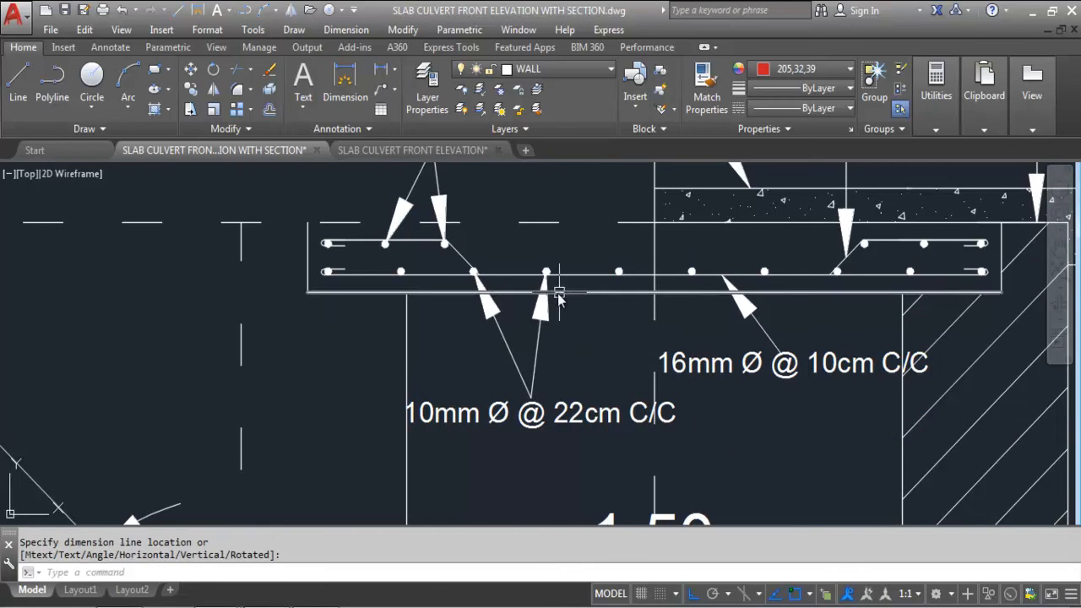
# Check the spacing between the next pair of lower distribution bars left of the centreline with a temporary linear dimension
pyautogui.press('space')
pyautogui.scroll(4, 550, 272)
pyautogui.click(538, 302)
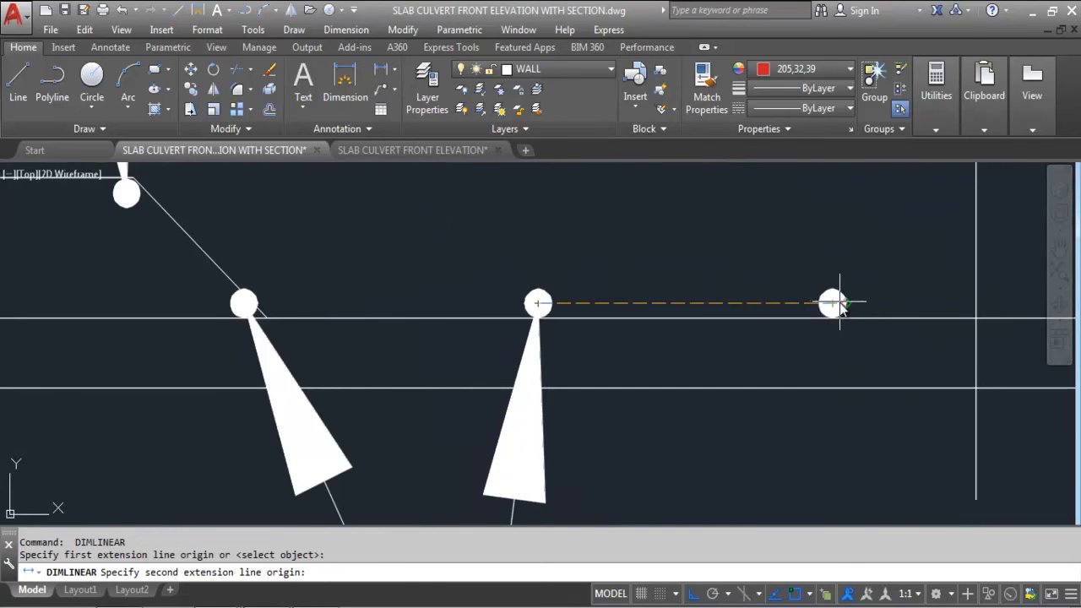
pyautogui.click(832, 304)
pyautogui.scroll(-6, 785, 308)
pyautogui.scroll(2, 794, 367)
pyautogui.scroll(2, 808, 367)
pyautogui.press('Escape')
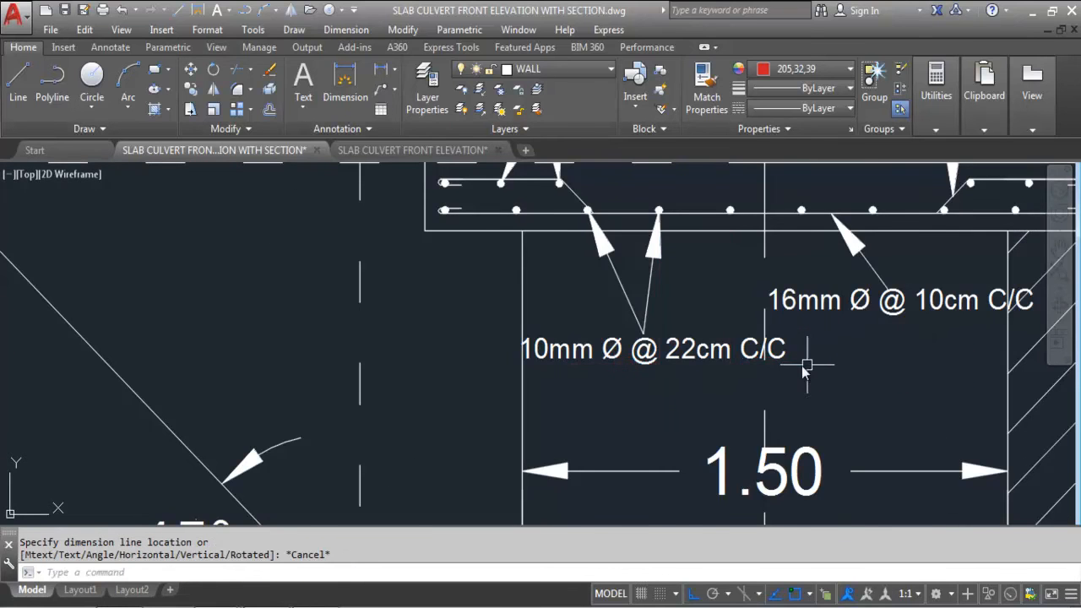
# Temporarily highlight the slab's straight main bar and the row of lower distribution bars resting on it
pyautogui.scroll(-4, 577, 427)
pyautogui.scroll(4, 577, 426)
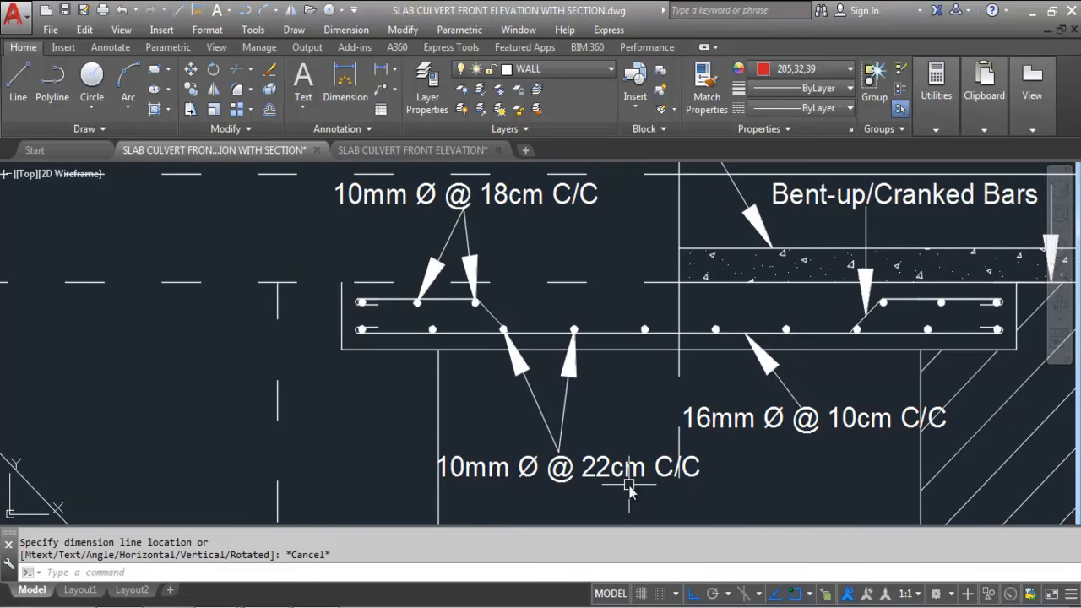
pyautogui.scroll(-4, 391, 386)
pyautogui.scroll(4, 537, 359)
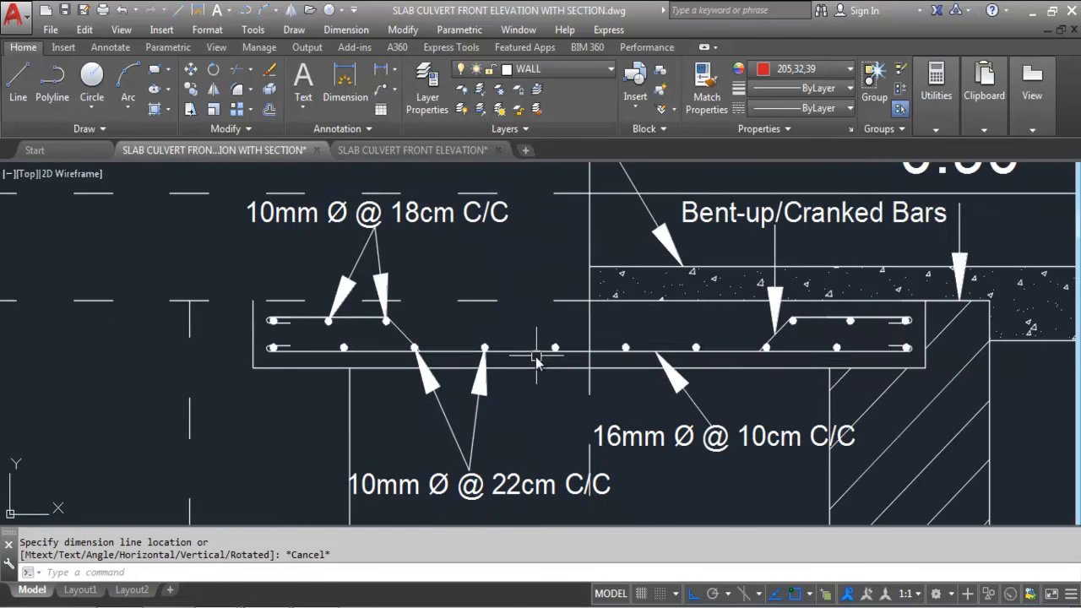
pyautogui.click(536, 357)
pyautogui.press('Escape')
pyautogui.click(334, 336)
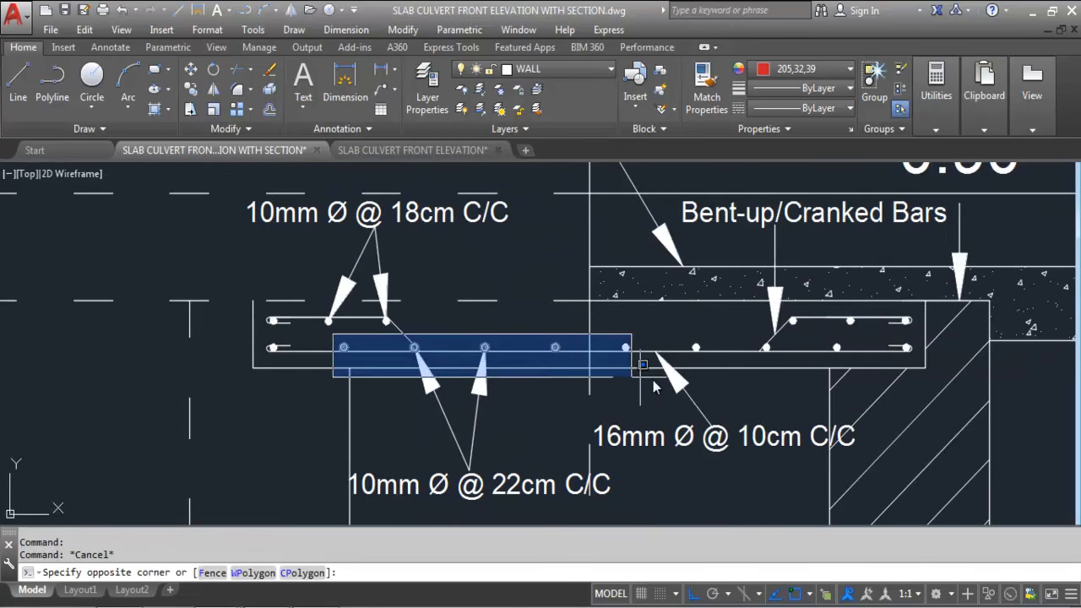
pyautogui.click(764, 376)
pyautogui.press('Escape')
pyautogui.click(545, 373)
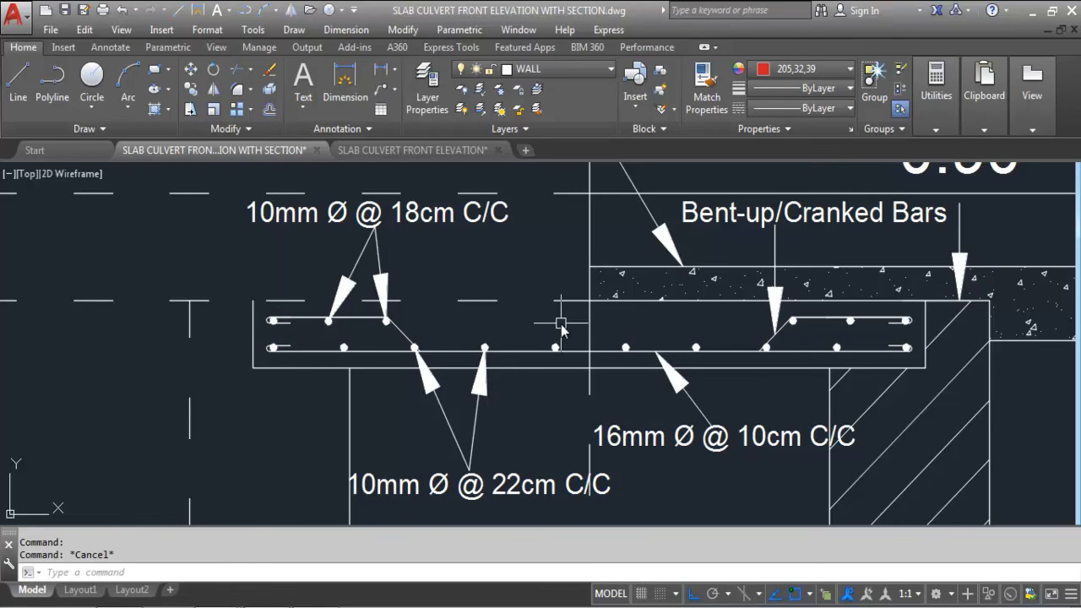
# Temporarily highlight the cranked bar near the abutment wall and the upper distribution bars marked 10mm Ø @ 18cm C/C
pyautogui.click(823, 322)
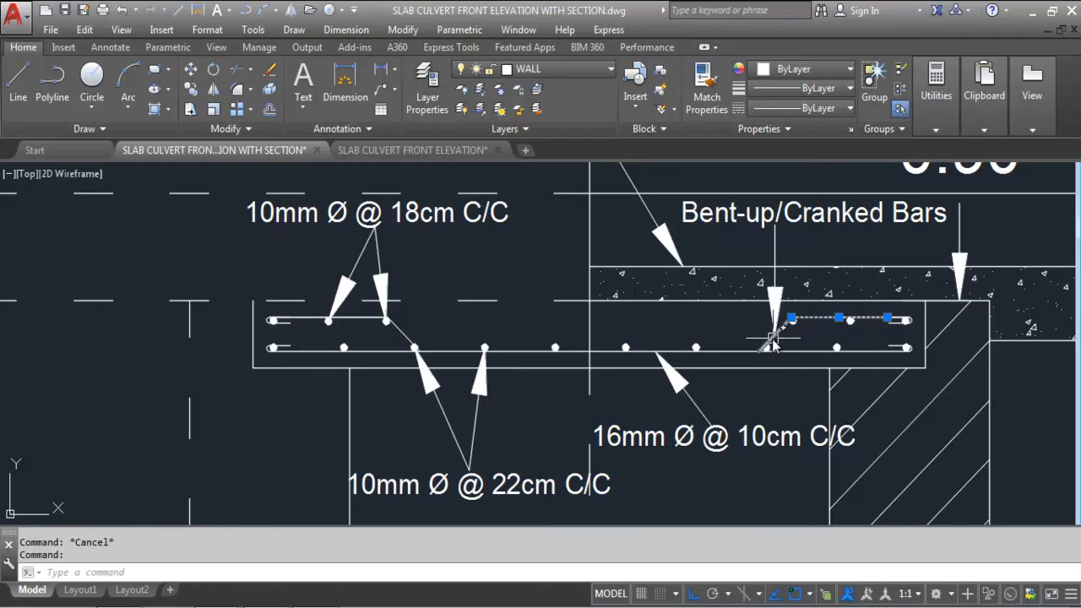
pyautogui.press('Escape')
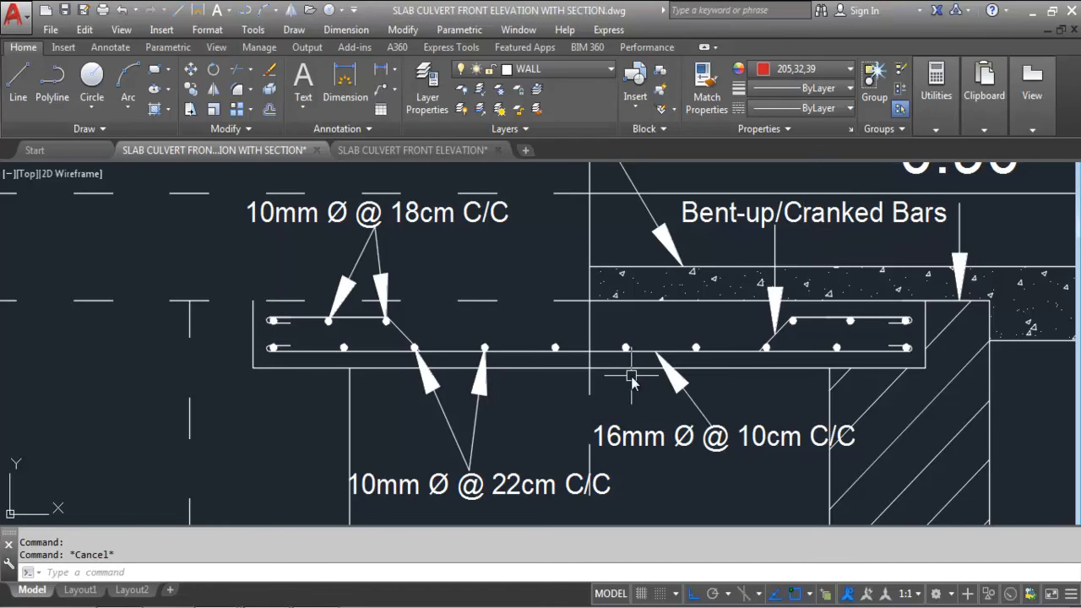
pyautogui.scroll(-2, 804, 231)
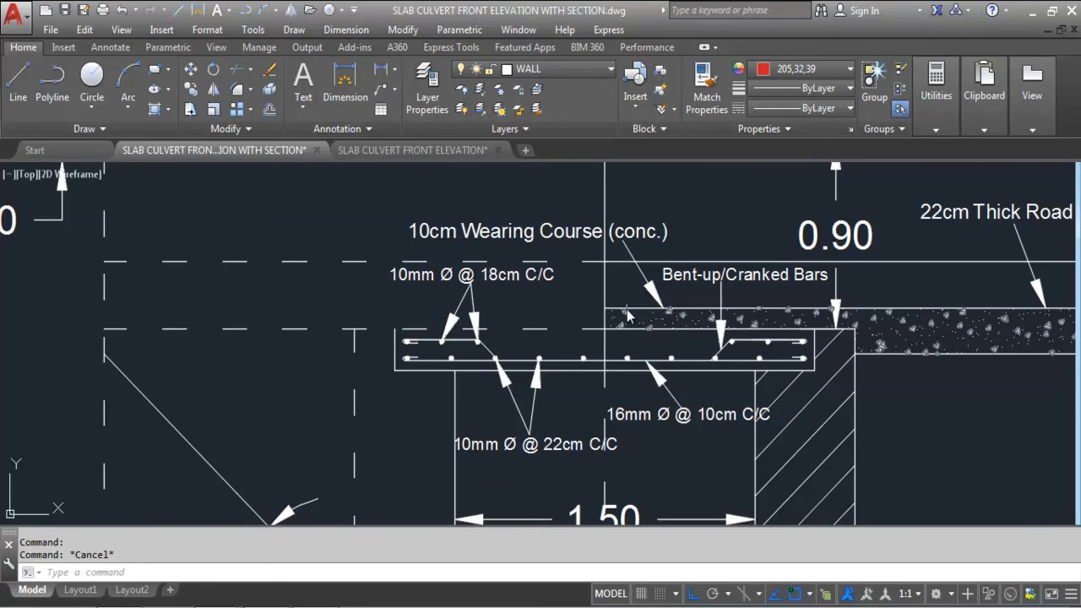
pyautogui.scroll(4, 452, 344)
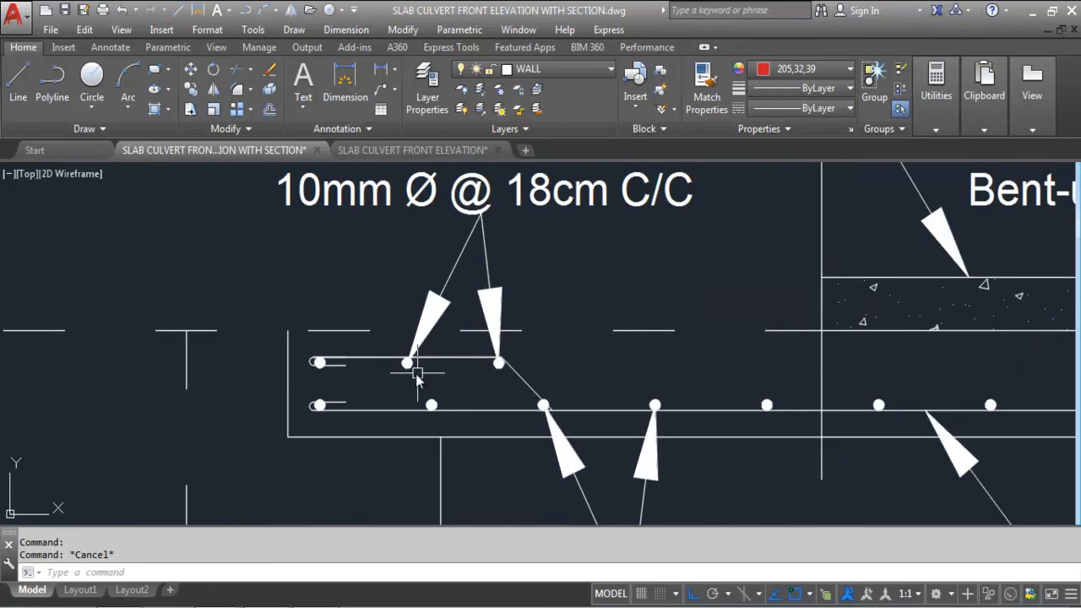
pyautogui.click(374, 344)
pyautogui.click(544, 384)
pyautogui.press('Escape')
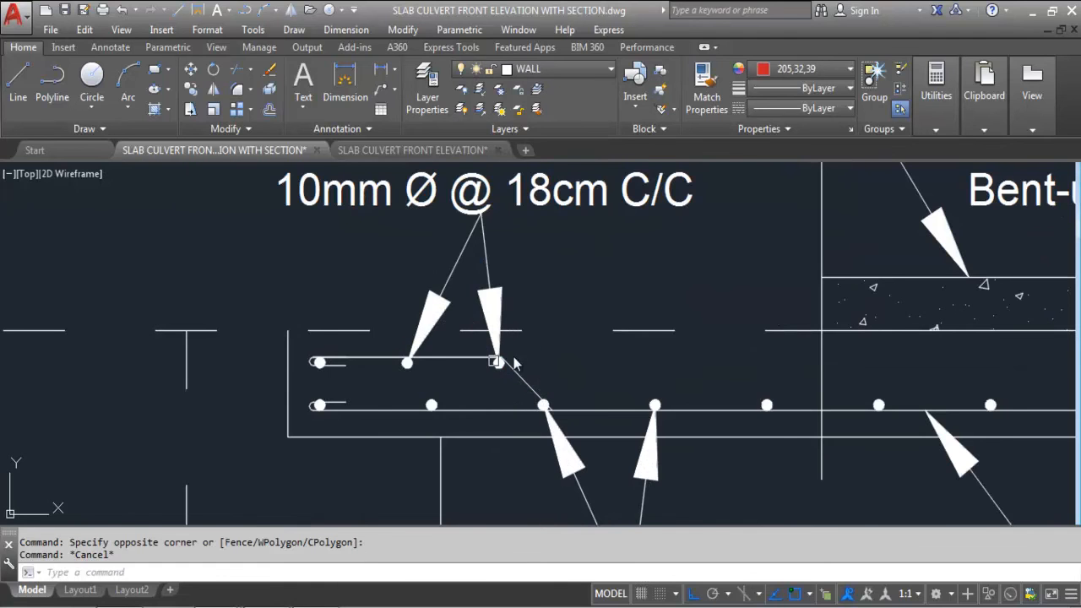
# Measure the centre-to-centre spacing of the two upper distribution bars under the 18cm C/C label with a temporary linear dimension
pyautogui.scroll(-2, 456, 374)
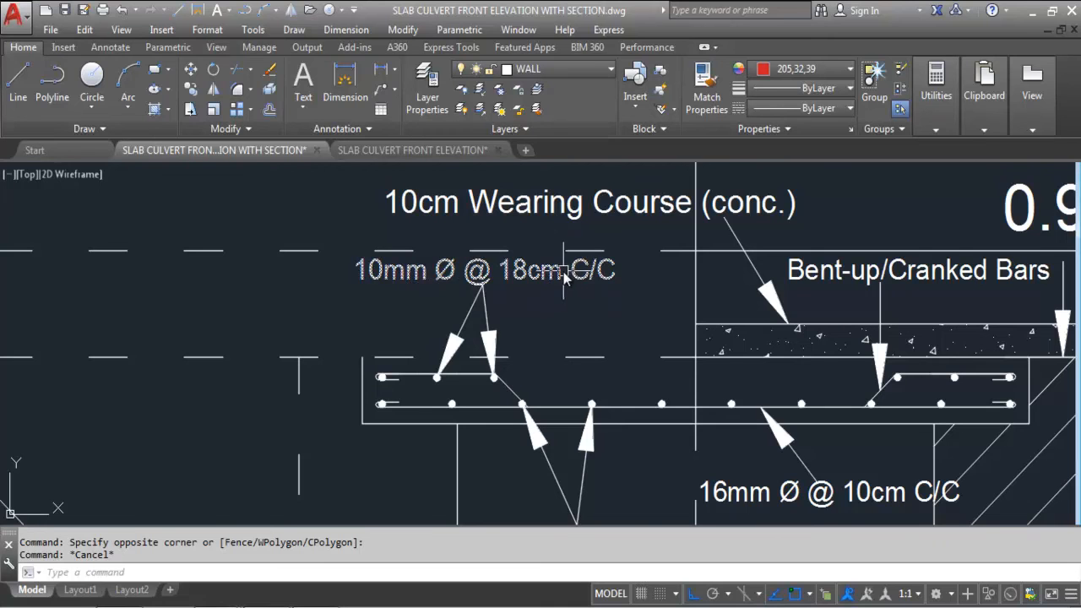
pyautogui.click(345, 78)
pyautogui.scroll(4, 438, 377)
pyautogui.click(411, 397)
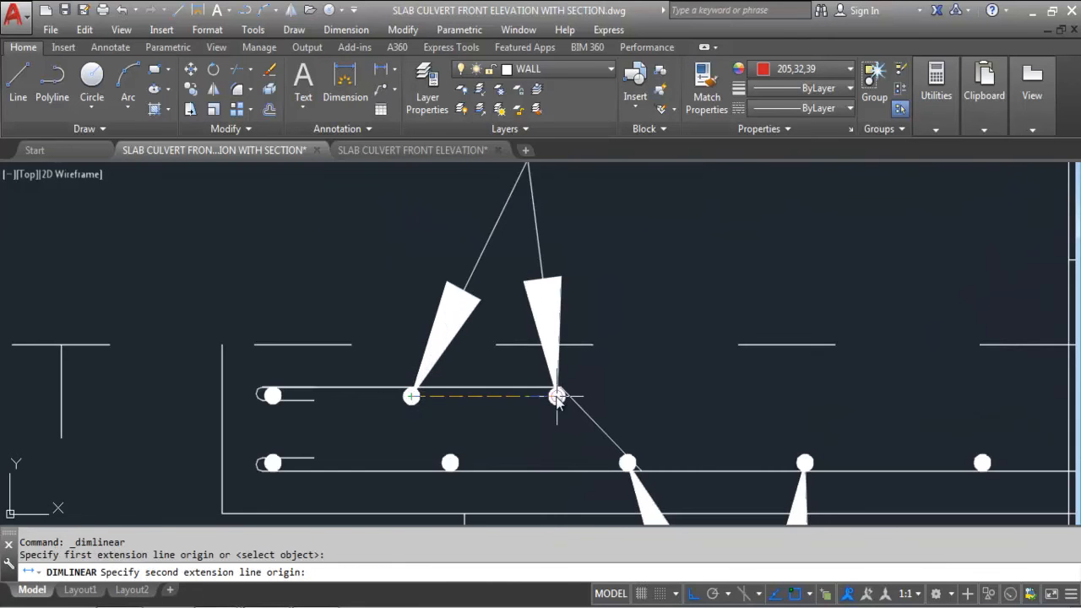
pyautogui.click(557, 396)
pyautogui.scroll(-5, 561, 371)
pyautogui.scroll(2, 579, 336)
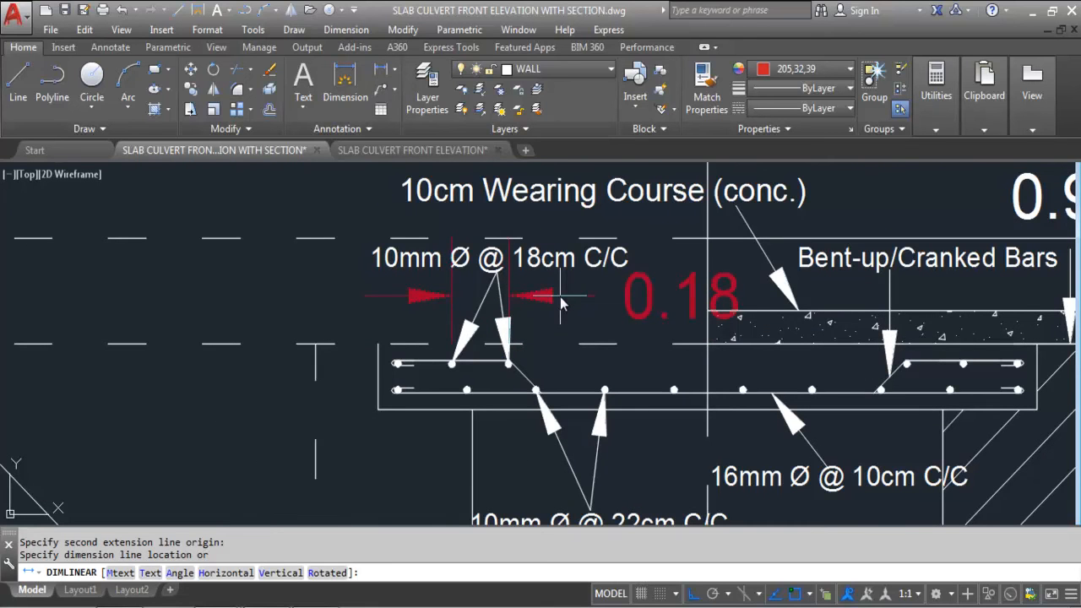
pyautogui.press('Escape')
pyautogui.scroll(-2, 460, 366)
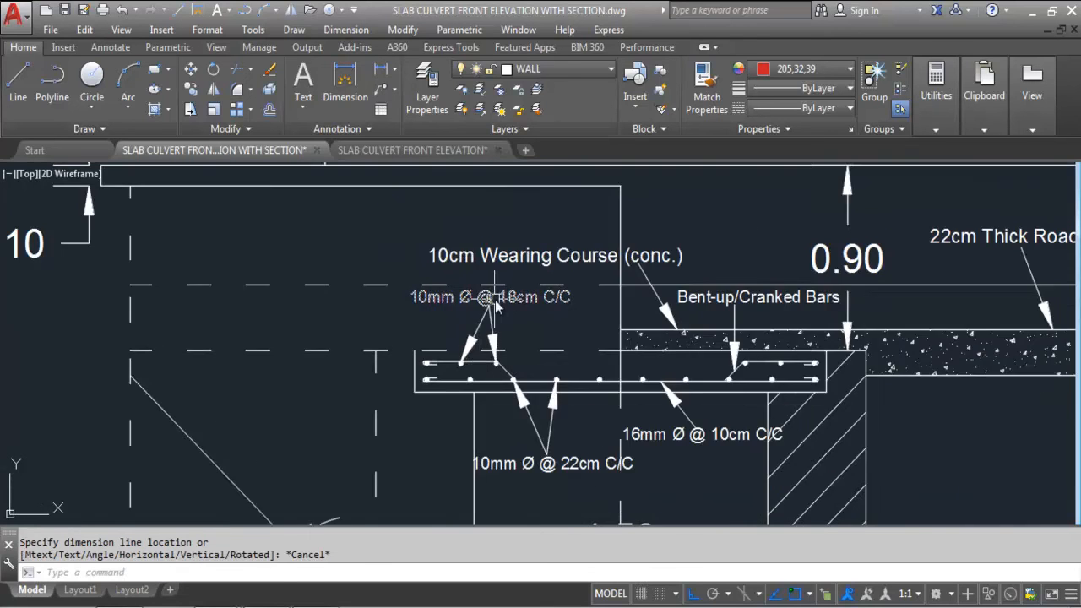
# Measure the spacing from the upper distribution bar at the right-hand crank to its neighbour with a temporary linear dimension
pyautogui.scroll(4, 468, 353)
pyautogui.scroll(-4, 423, 390)
pyautogui.scroll(-2, 430, 397)
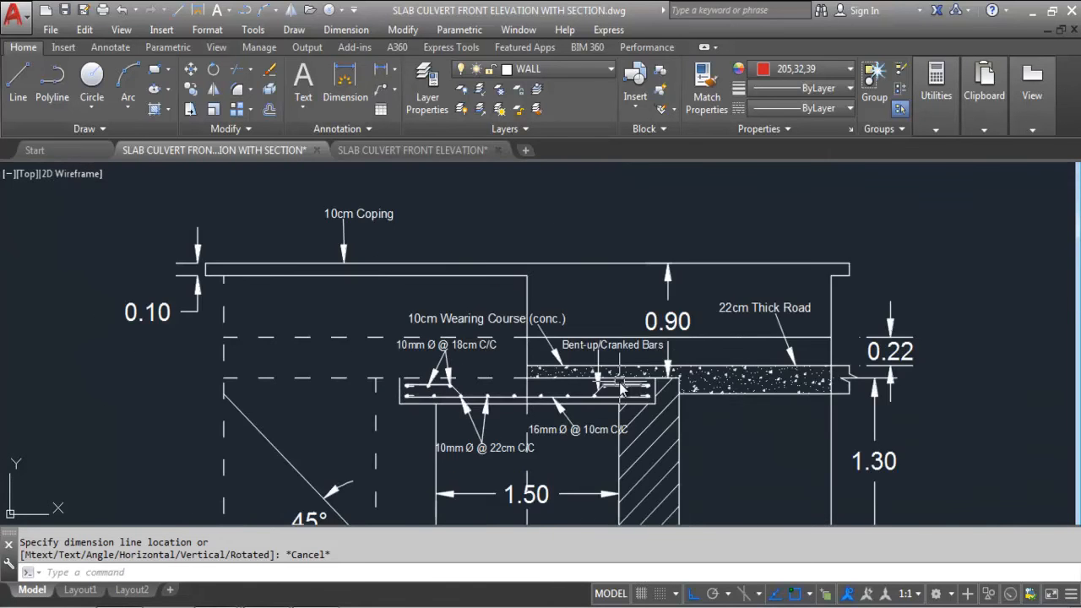
pyautogui.scroll(5, 715, 381)
pyautogui.press('space')
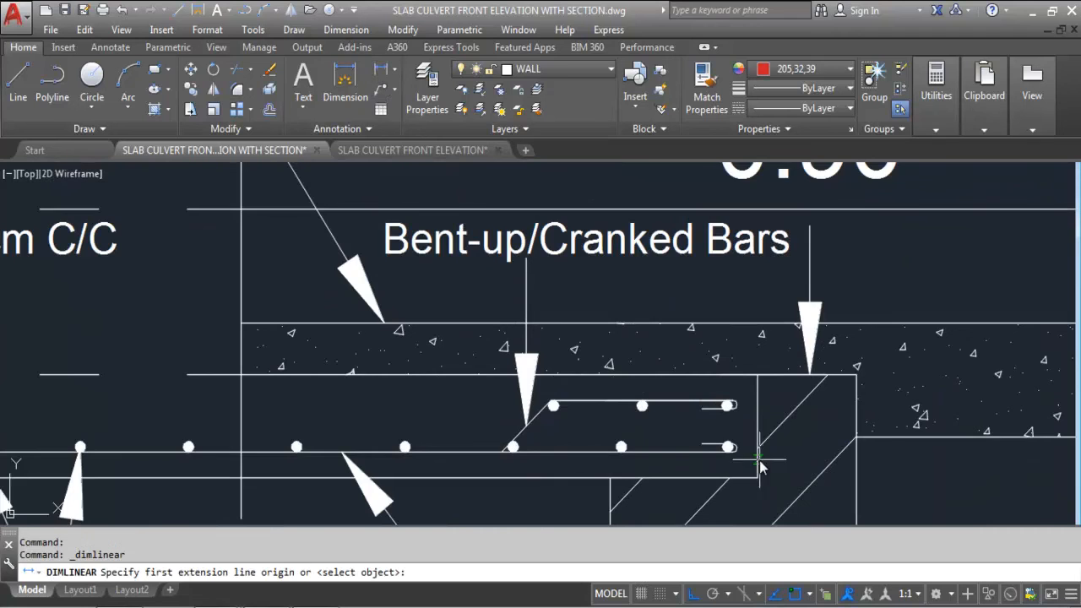
pyautogui.scroll(4, 577, 406)
pyautogui.click(516, 412)
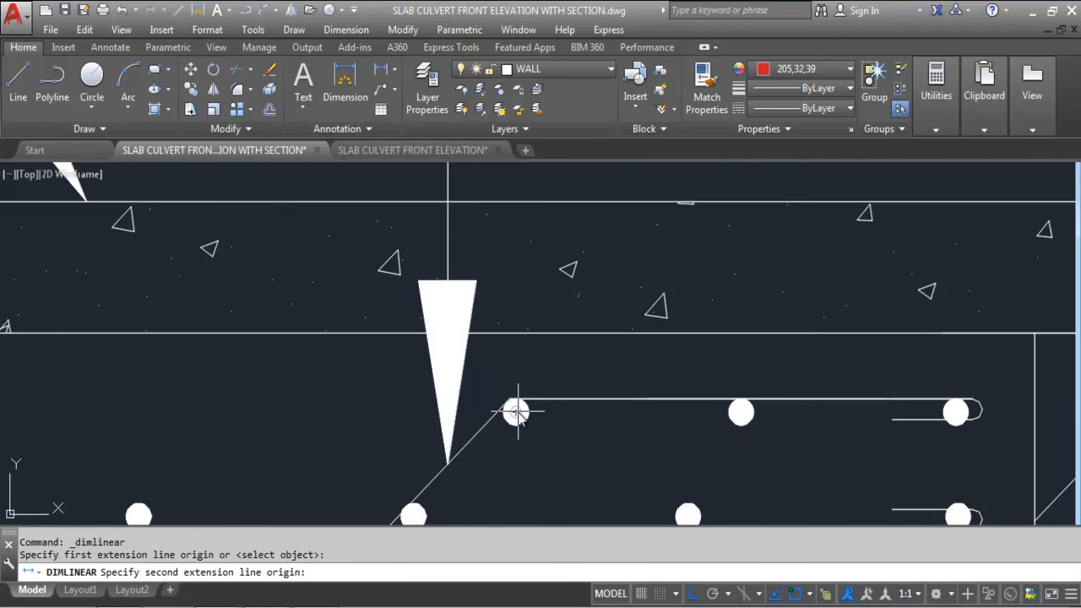
pyautogui.click(741, 413)
pyautogui.scroll(-4, 735, 397)
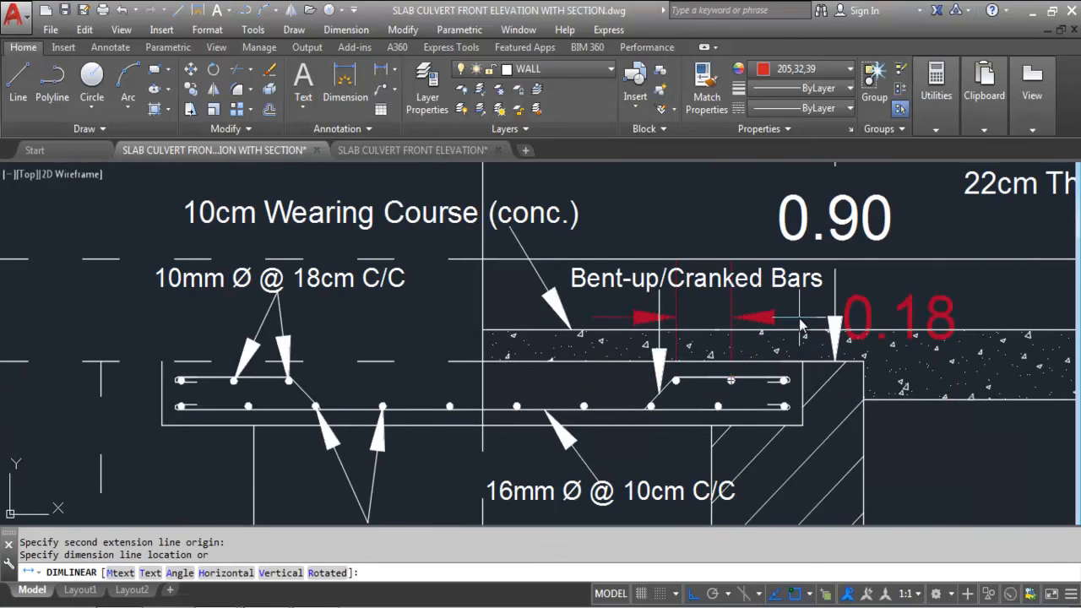
pyautogui.press('Escape')
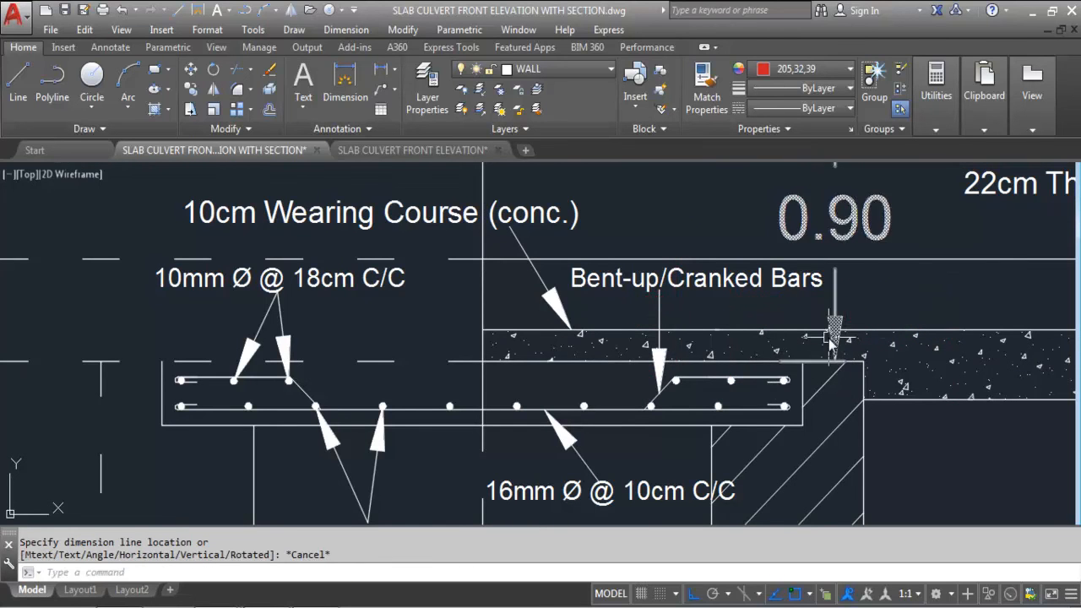
# Temporarily highlight the hooked end of the upper cranked bar beside the abutment wall
pyautogui.scroll(-2, 778, 372)
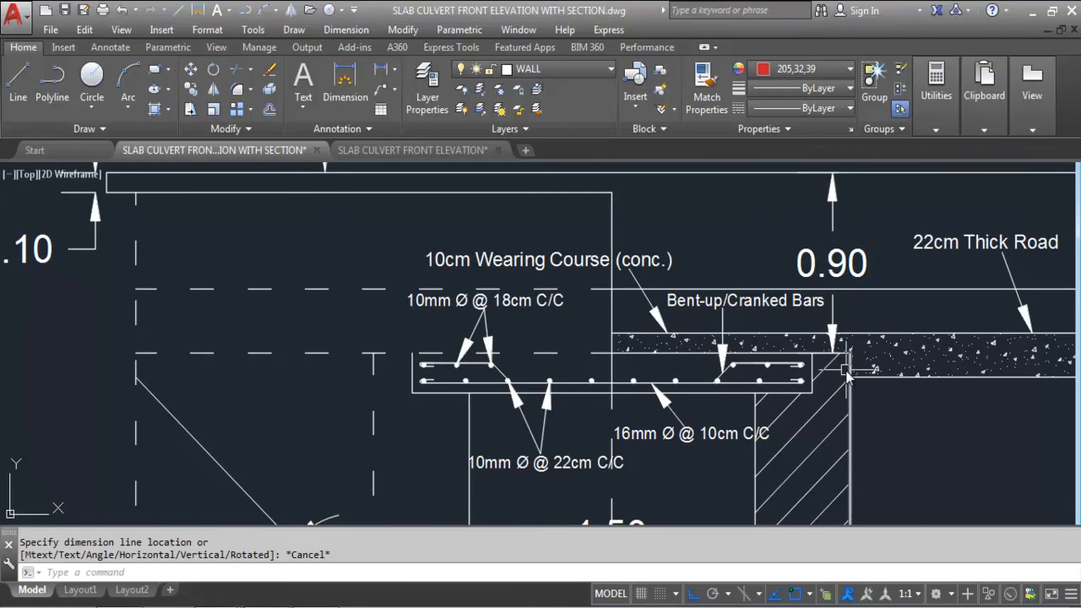
pyautogui.scroll(5, 840, 369)
pyautogui.click(649, 307)
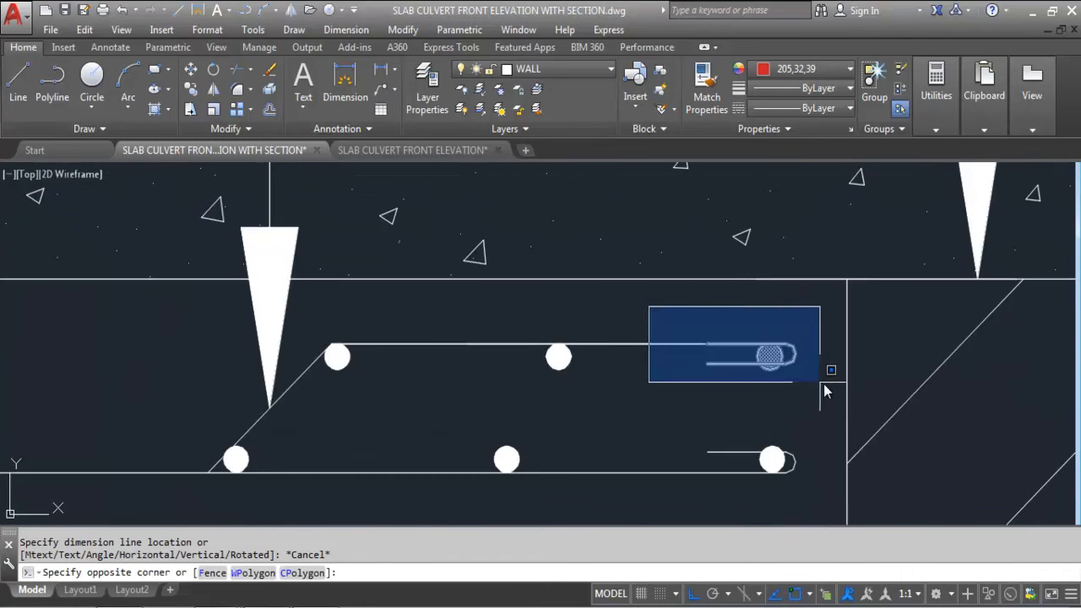
pyautogui.click(809, 382)
pyautogui.press('Escape')
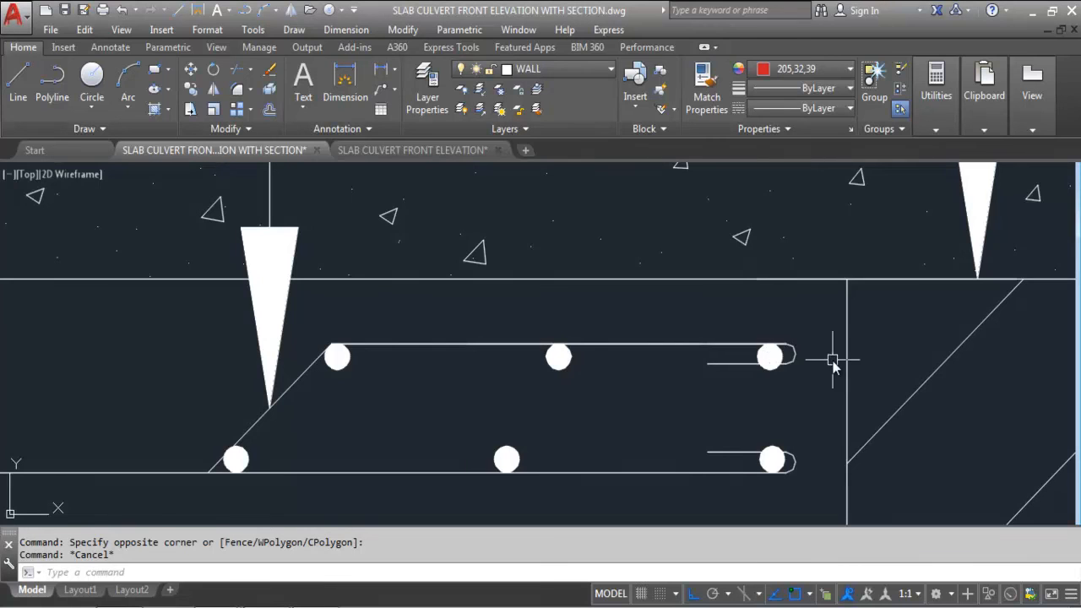
# Copy the "16mm Ø @ 10cm C/C" label with Ortho off to the empty area below the road, right of the wall
pyautogui.scroll(-5, 726, 347)
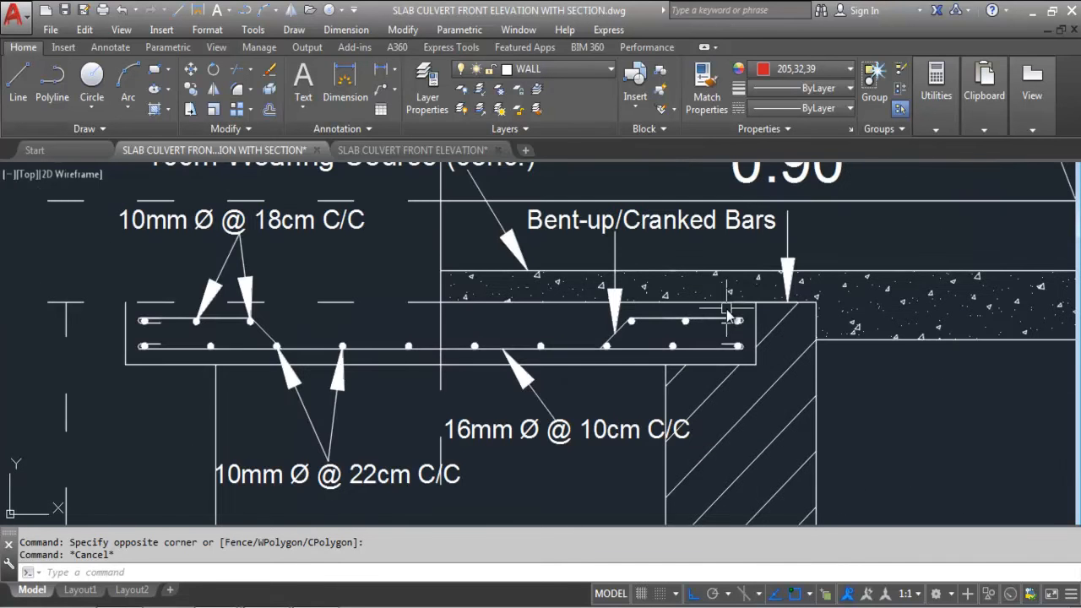
pyautogui.scroll(-2, 494, 408)
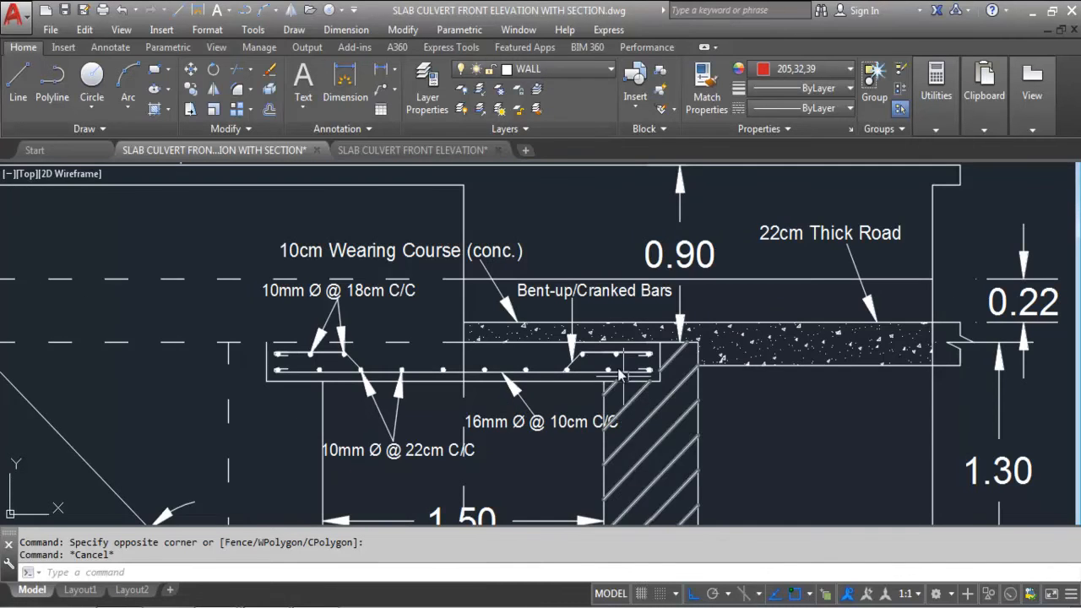
pyautogui.click(551, 435)
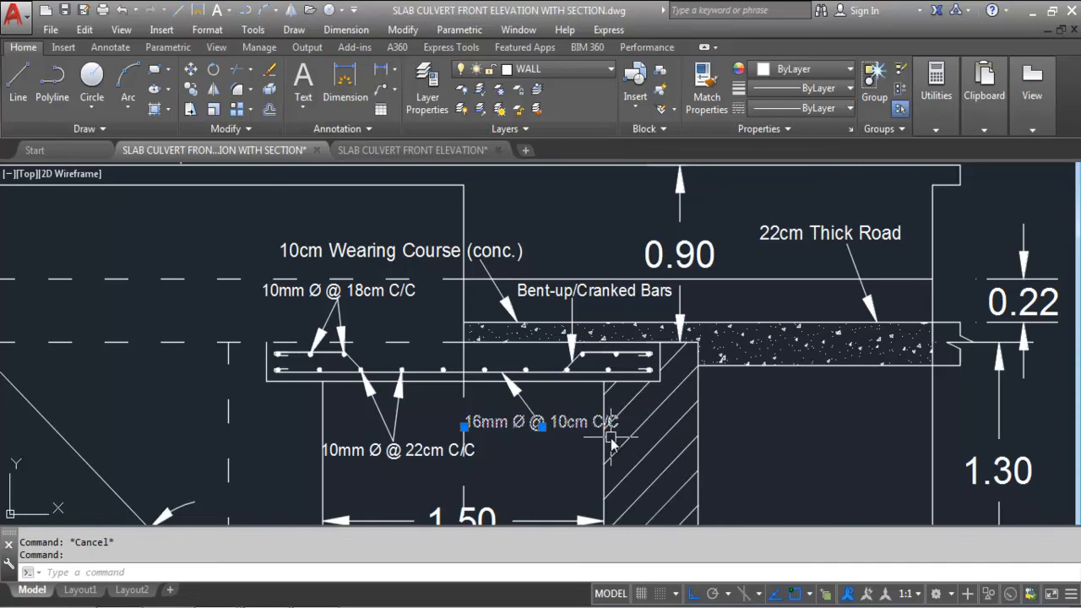
pyautogui.press('Return')
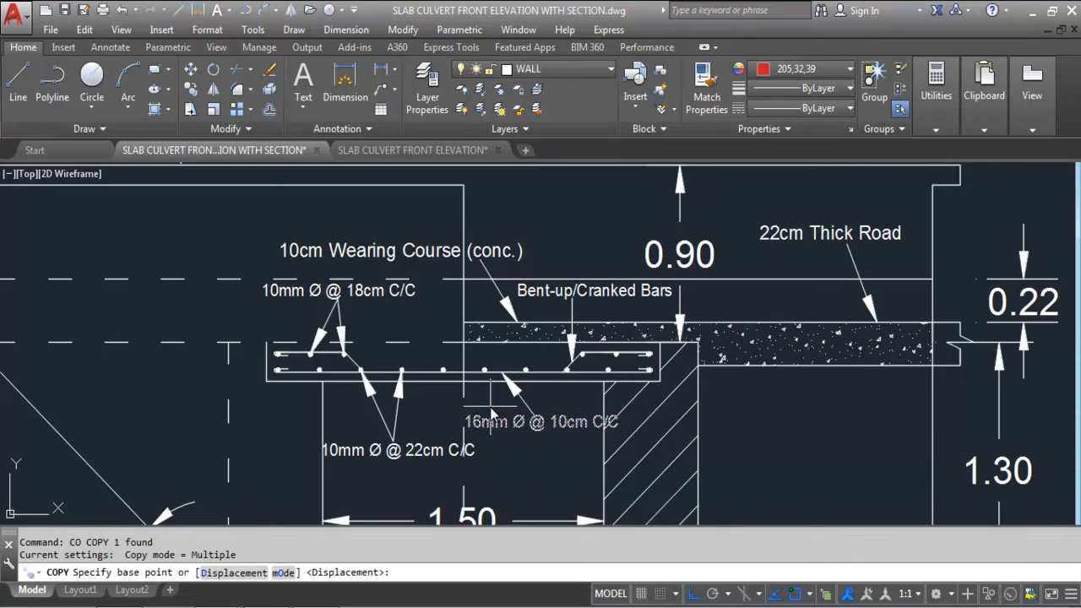
pyautogui.click(507, 426)
pyautogui.press('F8')
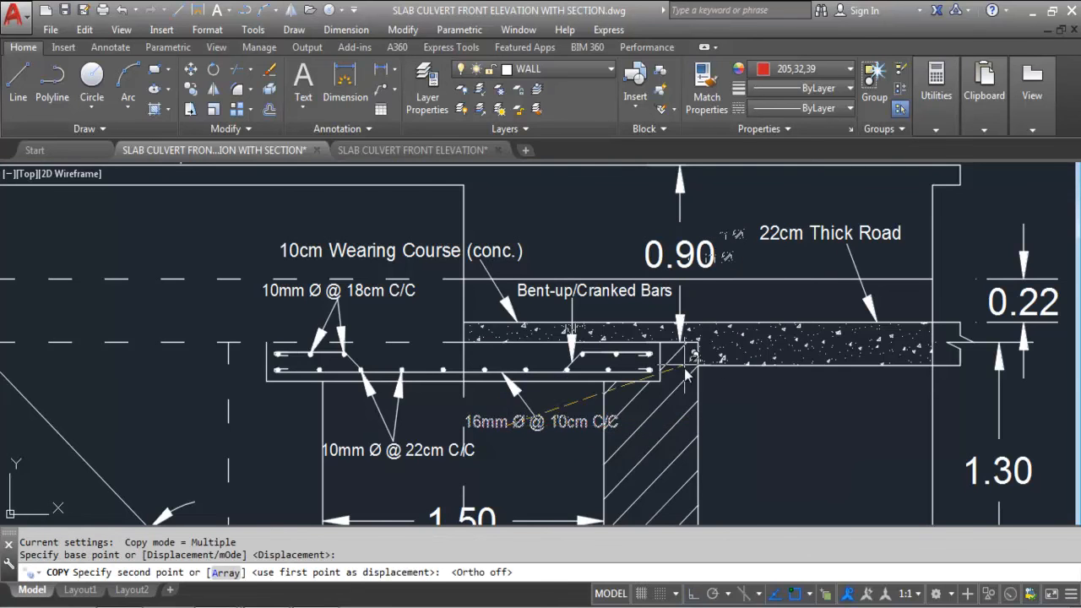
pyautogui.scroll(5, 743, 380)
pyautogui.scroll(-3, 777, 435)
pyautogui.click(848, 443)
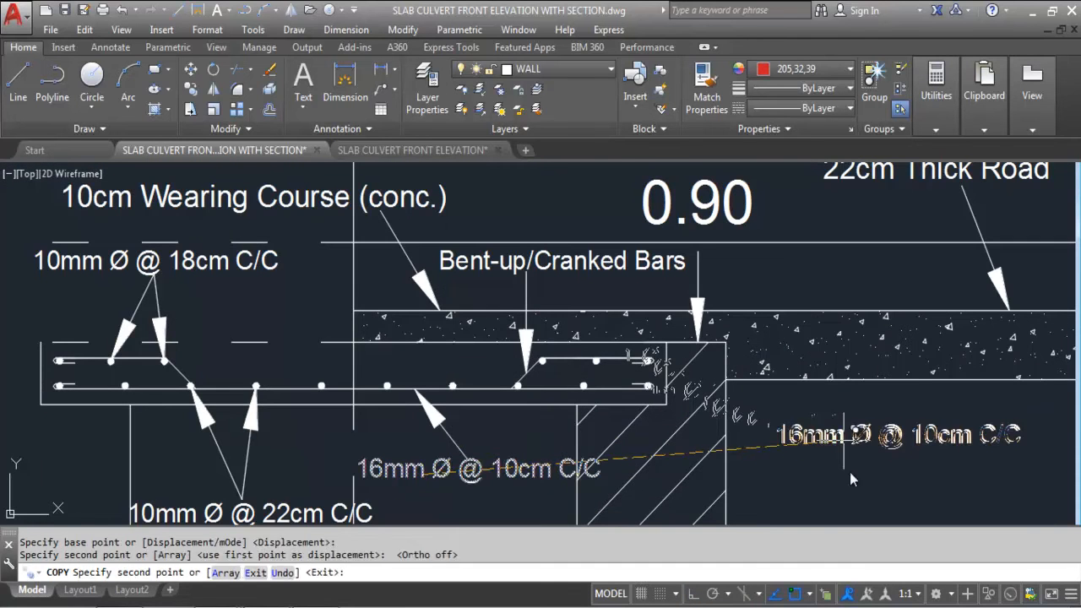
pyautogui.press('Escape')
# Change the copied label's text to "4D"
pyautogui.doubleClick(887, 452)
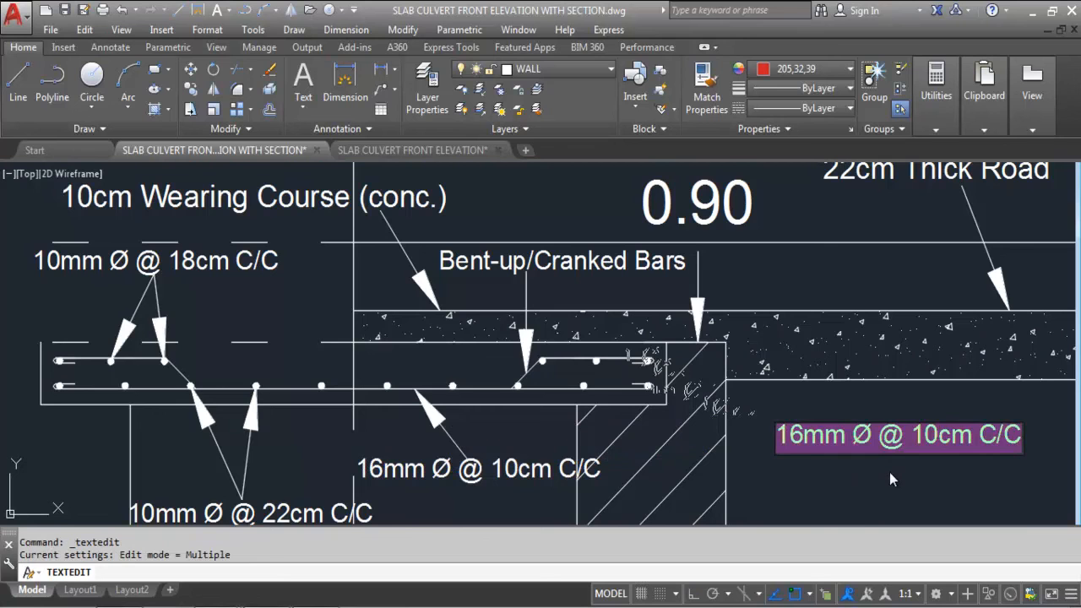
pyautogui.write('4D')
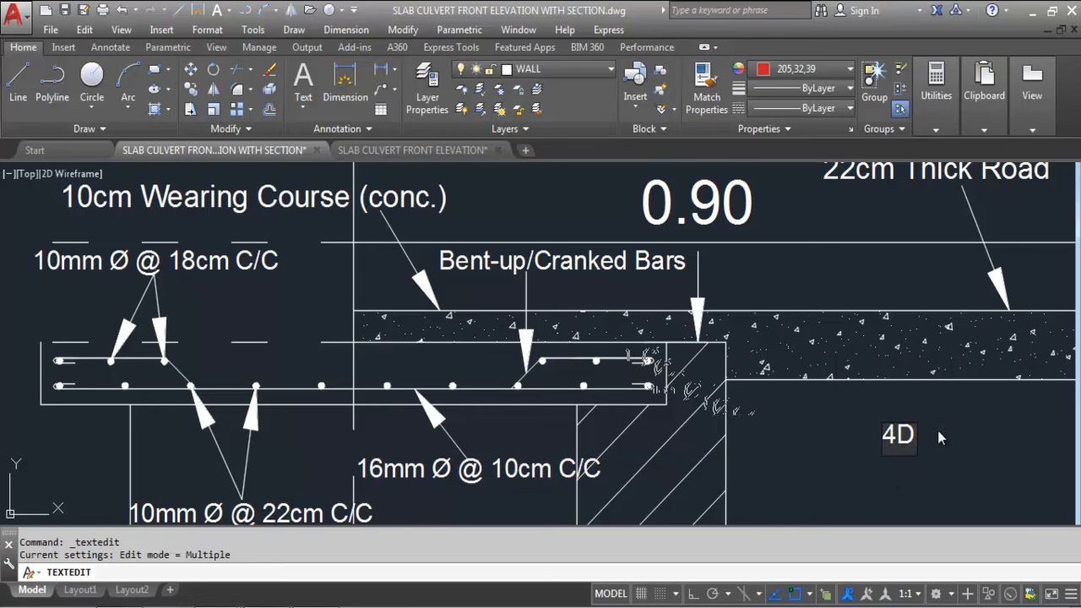
pyautogui.click(939, 438)
pyautogui.press('Escape')
# Move the 4D label to just above the hooked end of the slab's upper bar
pyautogui.click(901, 437)
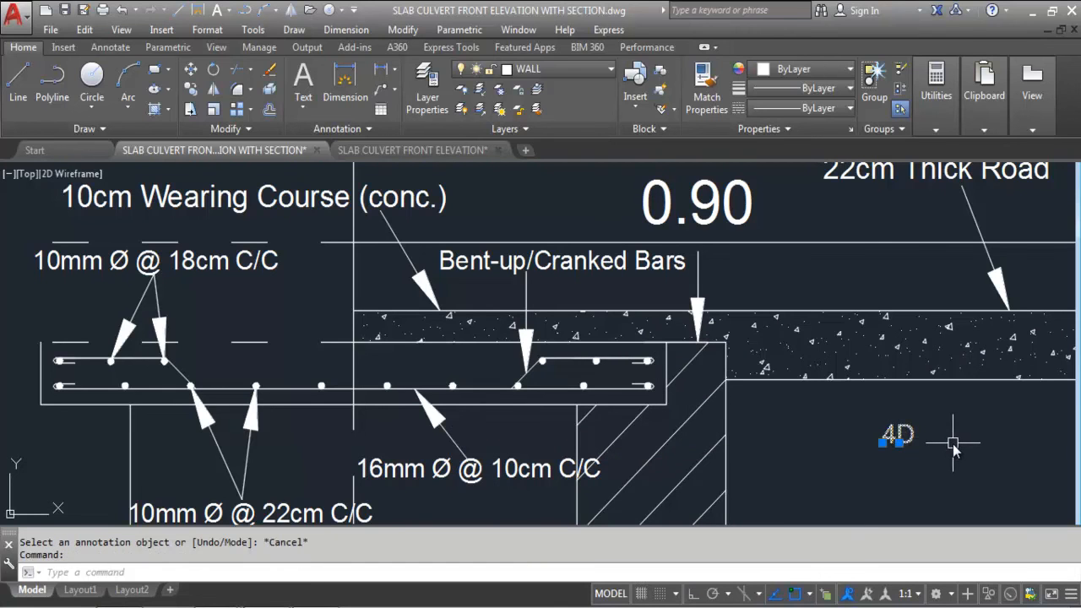
pyautogui.press('m')
pyautogui.press('Return')
pyautogui.click(895, 438)
pyautogui.scroll(8, 895, 438)
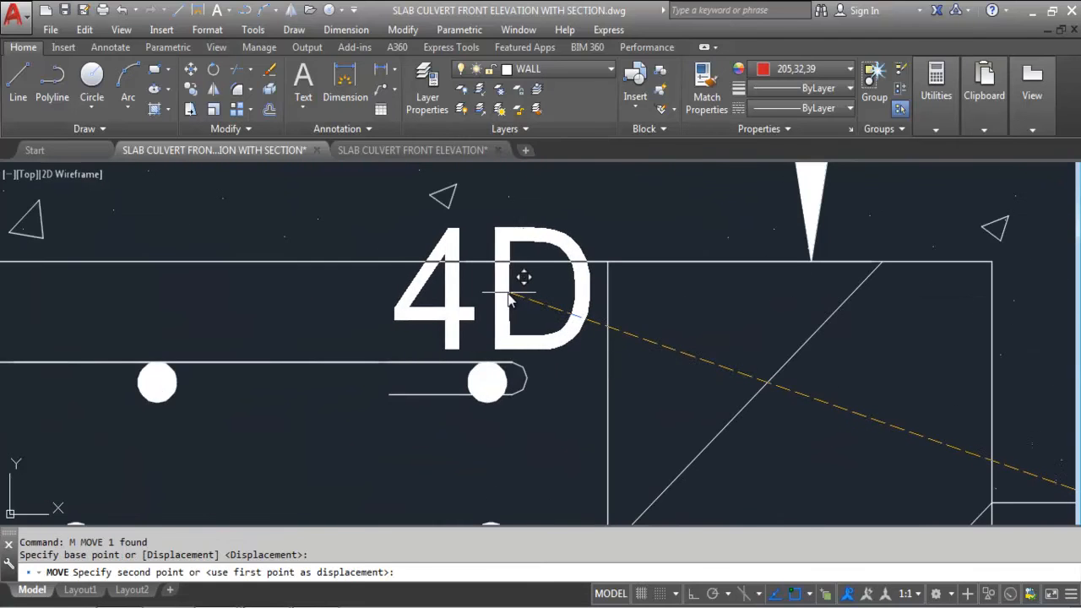
pyautogui.click(506, 294)
pyautogui.click(498, 310)
pyautogui.rightClick(497, 310)
# Set the 4D label's text height to 0.03 in its properties
pyautogui.click(430, 297)
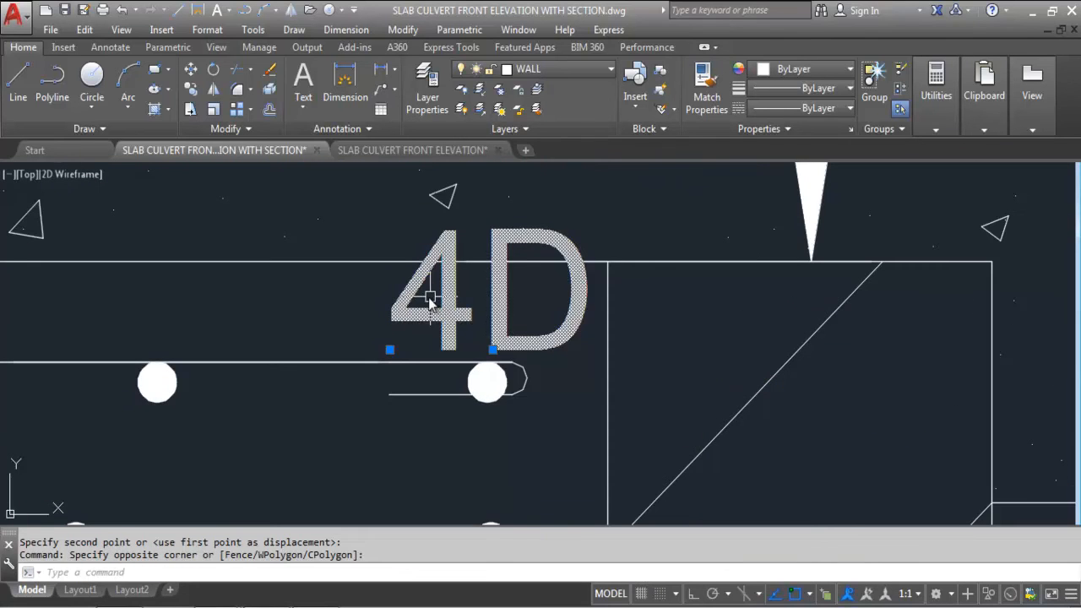
pyautogui.rightClick(431, 300)
pyautogui.click(496, 580)
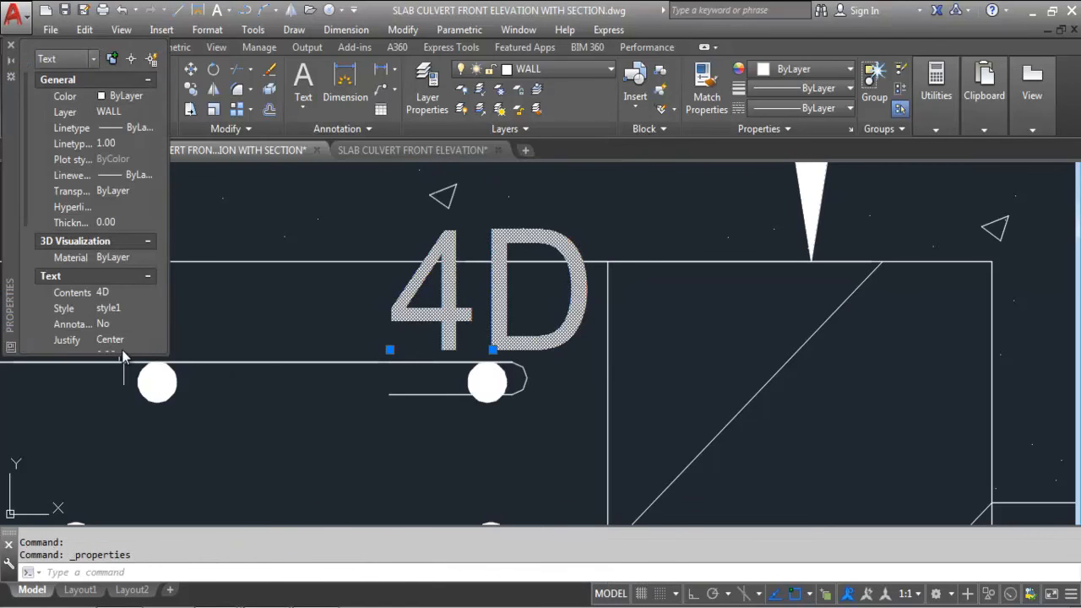
pyautogui.click(123, 355)
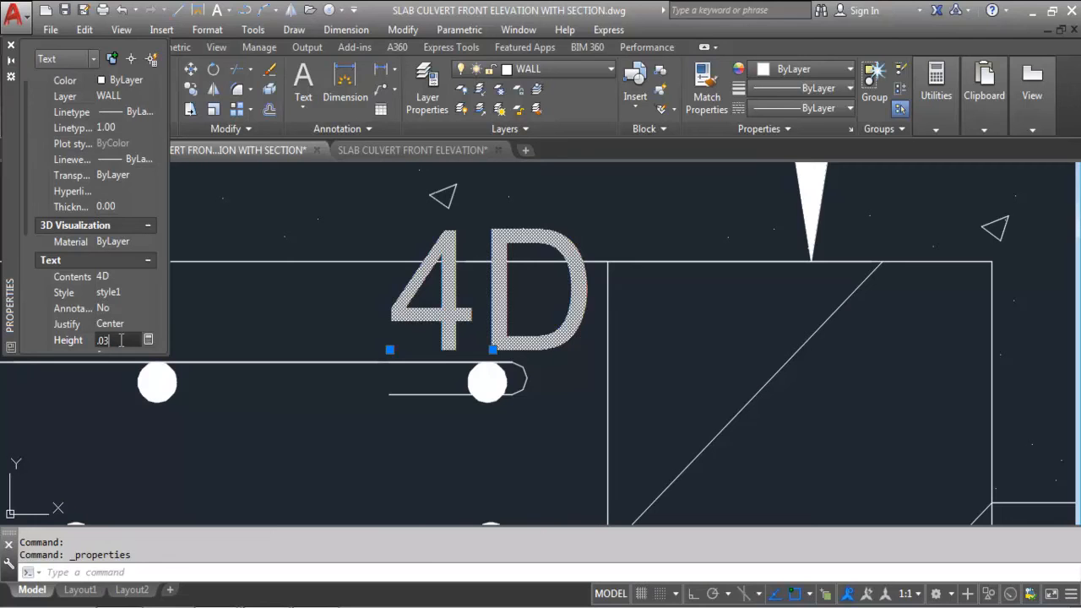
pyautogui.press('Return')
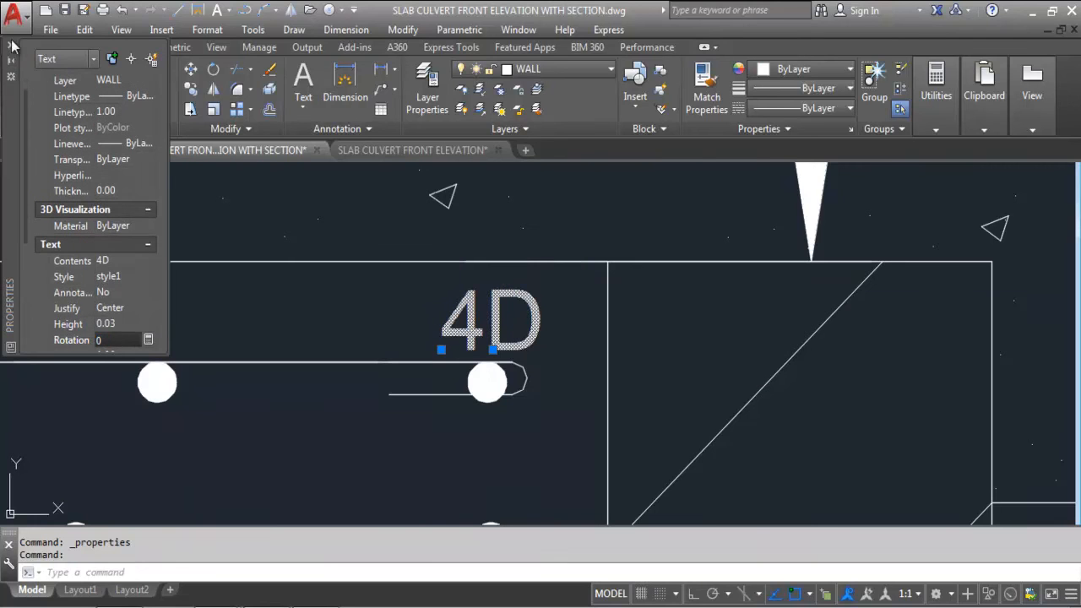
pyautogui.click(12, 46)
pyautogui.press('Escape')
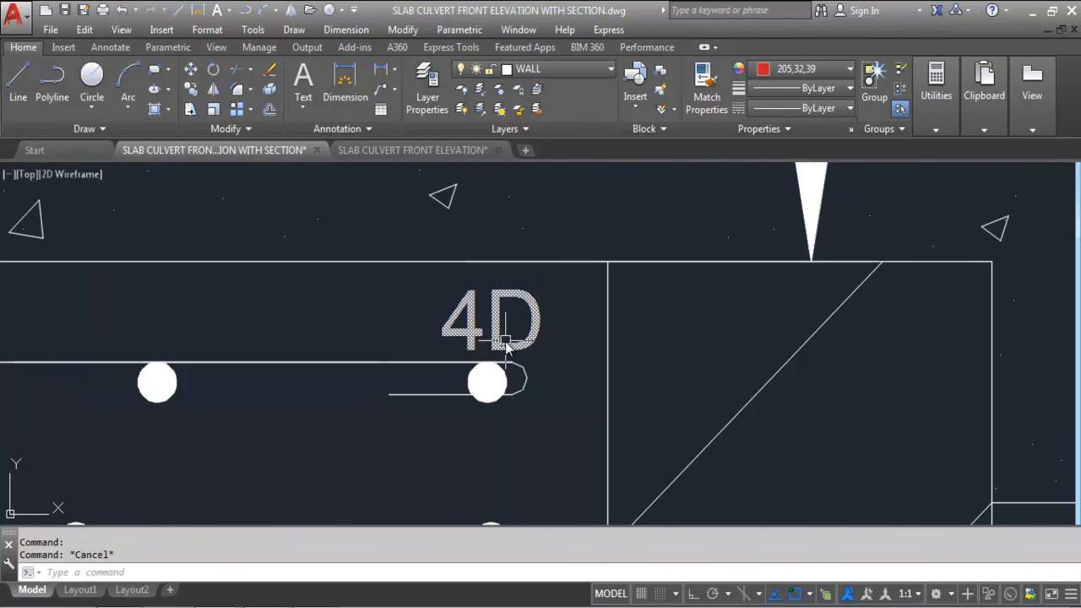
# Copy the 4D label twice, once just below the upper bar's hook and once beside the hook's curved end
pyautogui.click(505, 344)
pyautogui.write('co')
pyautogui.press('Return')
pyautogui.click(488, 315)
pyautogui.click(484, 437)
pyautogui.click(583, 371)
pyautogui.press('Escape')
# Change the label beside the hook's curved end to read "1D"
pyautogui.click(555, 397)
pyautogui.click(555, 405)
pyautogui.doubleClick(557, 405)
pyautogui.click(568, 408)
pyautogui.press('BackSpace')
pyautogui.write('1')
pyautogui.press('F1')
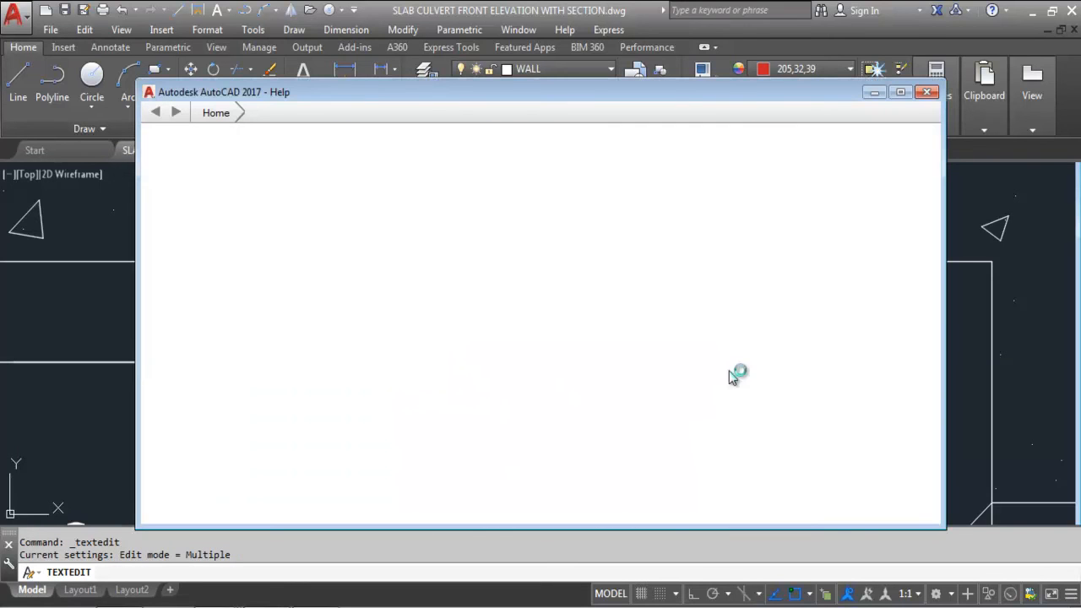
pyautogui.click(927, 92)
pyautogui.click(705, 357)
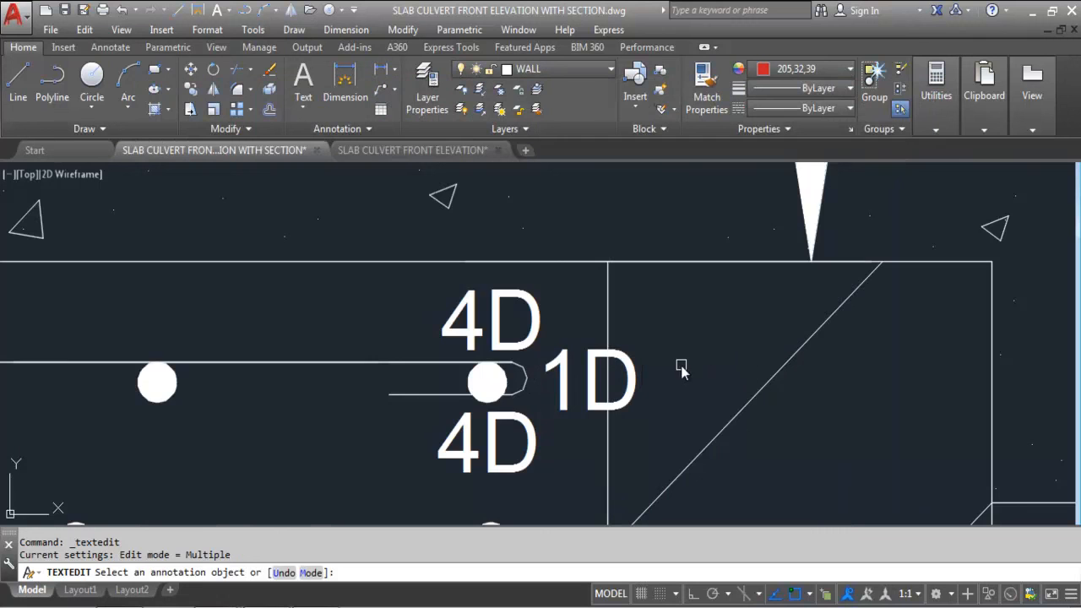
pyautogui.press('Escape')
pyautogui.scroll(-2, 651, 291)
pyautogui.scroll(2, 550, 345)
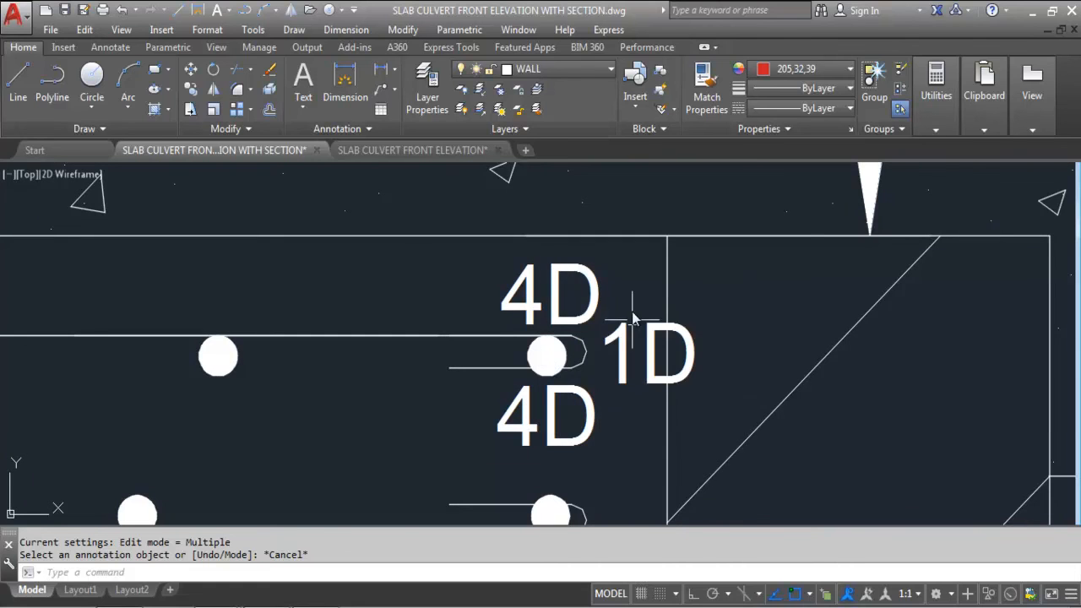
# Copy the 1D label a short distance straight to its right with Ortho mode on
pyautogui.scroll(-2, 526, 311)
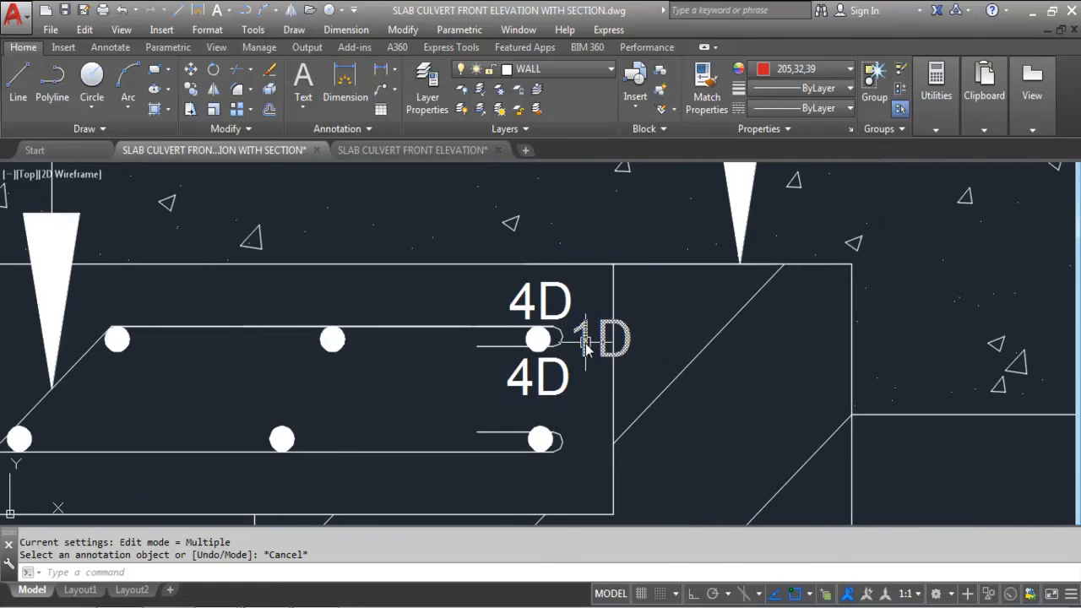
pyautogui.click(608, 357)
pyautogui.write('co')
pyautogui.press('Return')
pyautogui.click(601, 355)
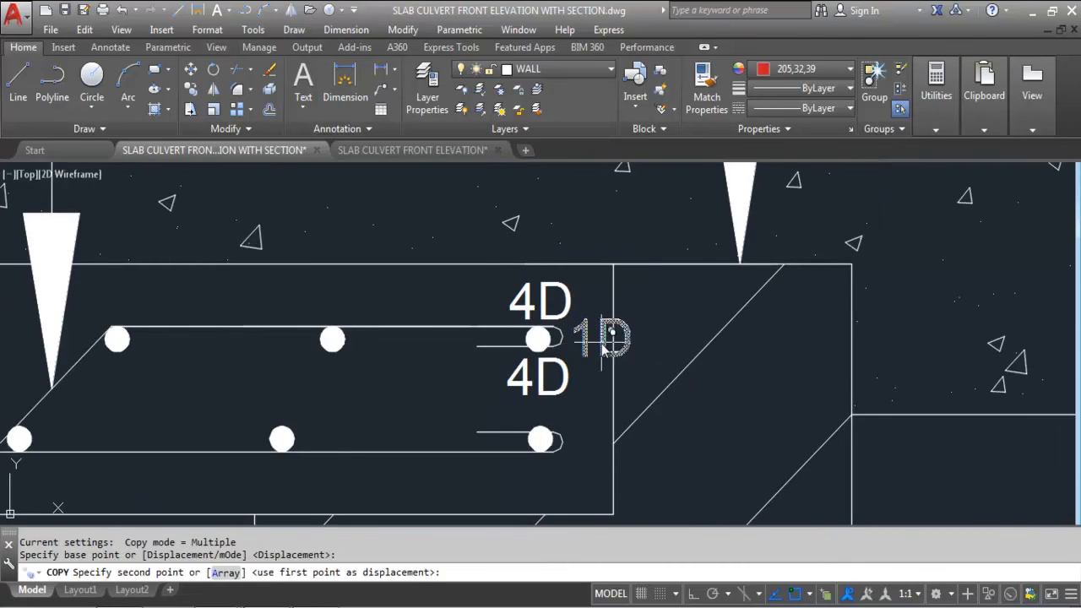
pyautogui.press('F8')
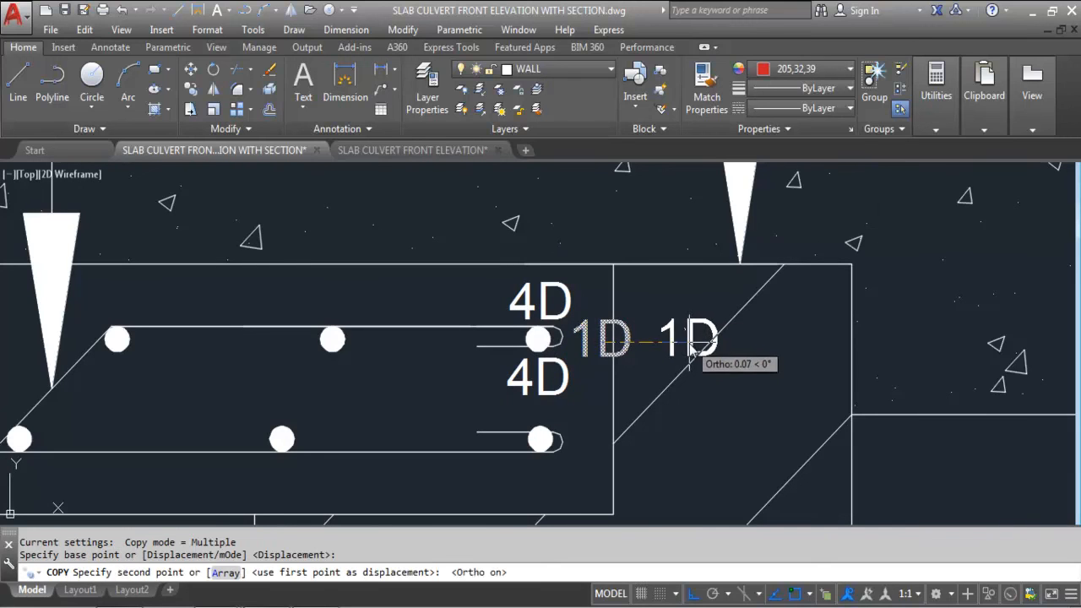
pyautogui.click(689, 347)
pyautogui.press('Escape')
# Change the copied label to the right of the 1D label to read "9D"
pyautogui.click(686, 346)
pyautogui.press('BackSpace')
pyautogui.write('9')
pyautogui.press('Return')
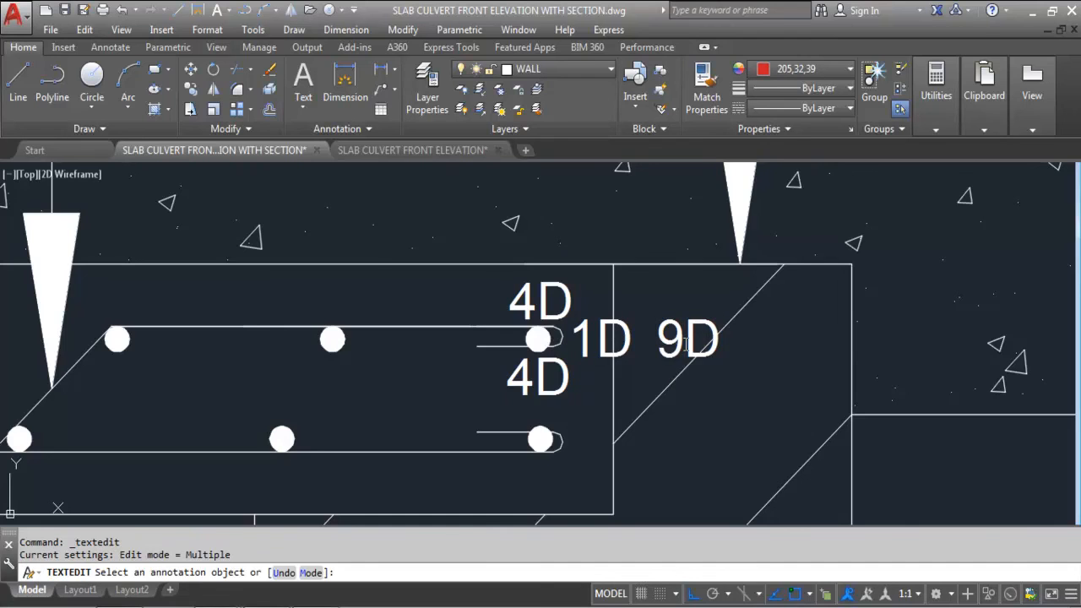
pyautogui.press('Escape')
pyautogui.scroll(-2, 583, 304)
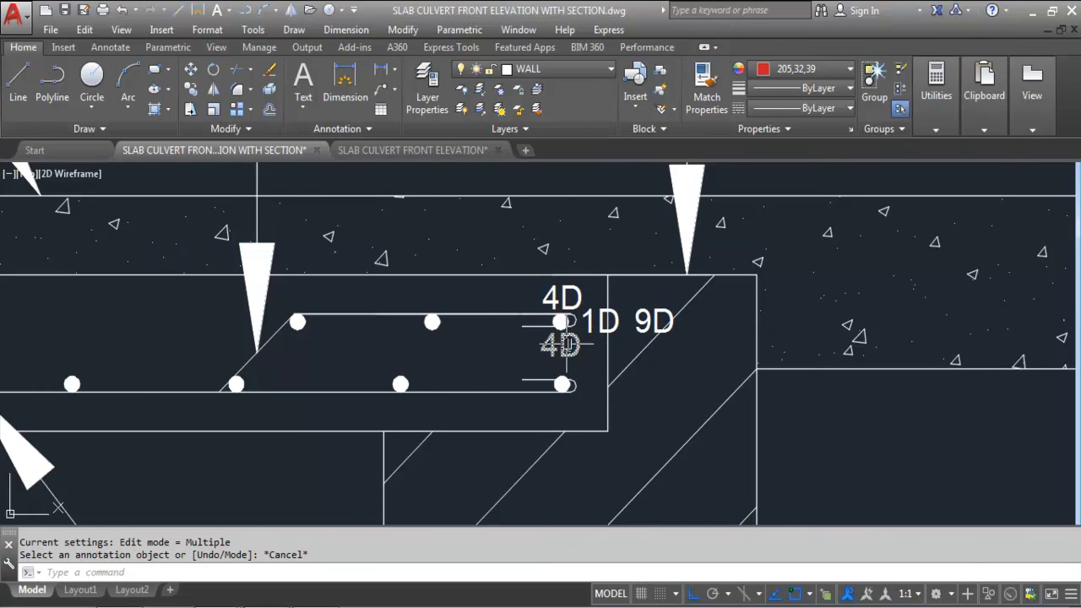
# Erase both 4D labels, the 1D label and the 9D label around the upper bar's hook, and save the drawing
pyautogui.scroll(3, 566, 345)
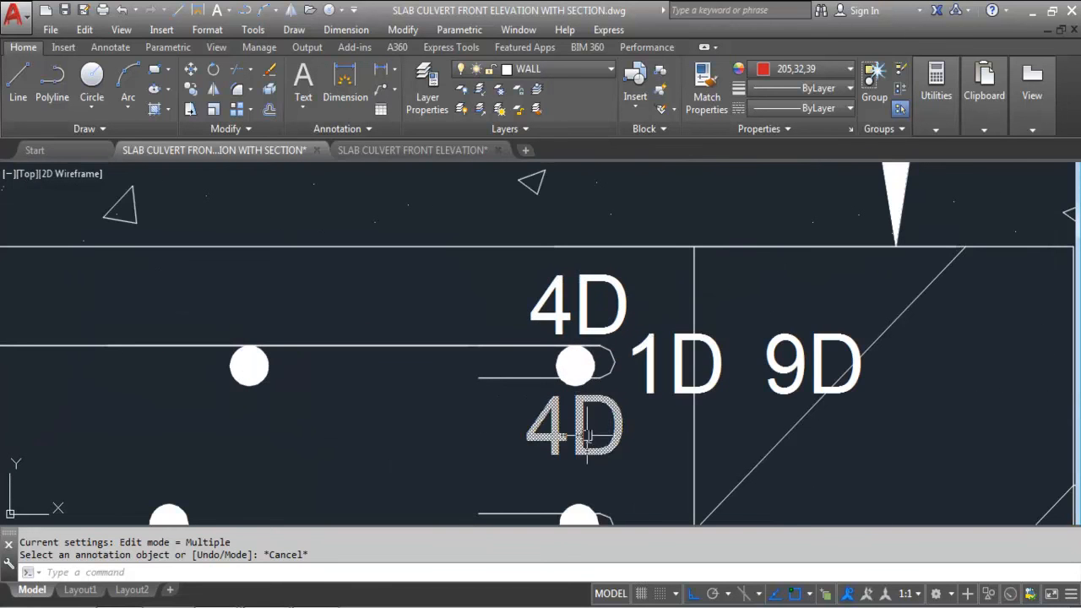
pyautogui.click(591, 312)
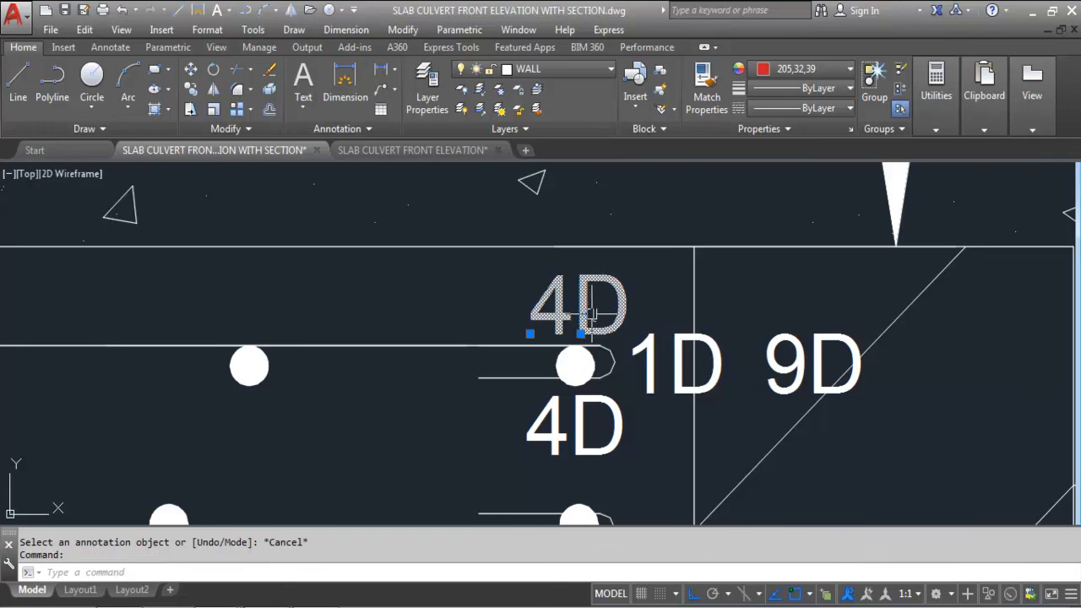
pyautogui.click(673, 354)
pyautogui.click(633, 413)
pyautogui.click(808, 346)
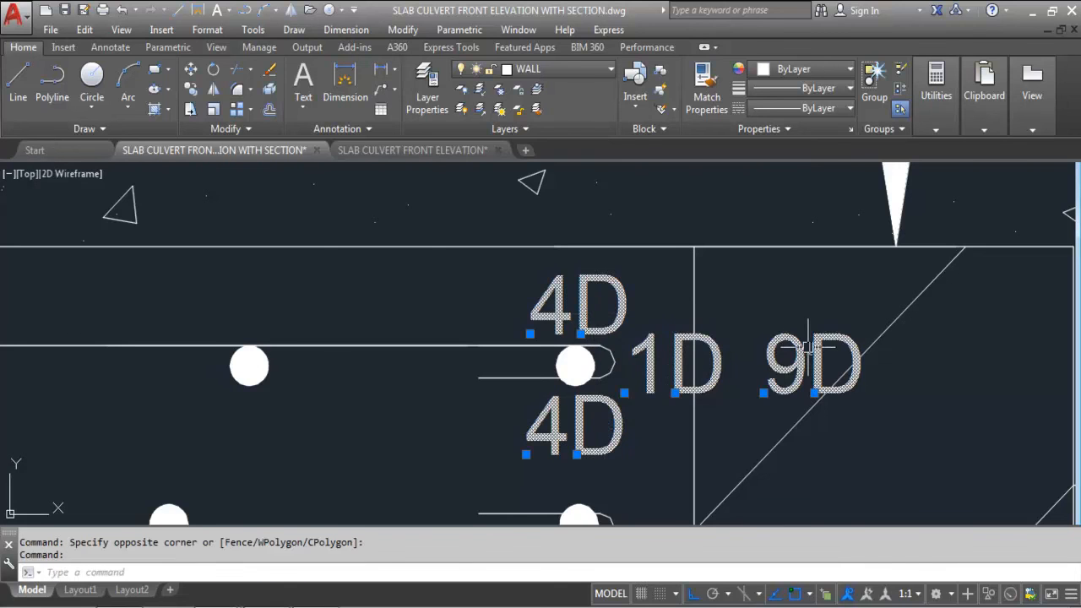
pyautogui.press('Delete')
pyautogui.scroll(-3, 675, 371)
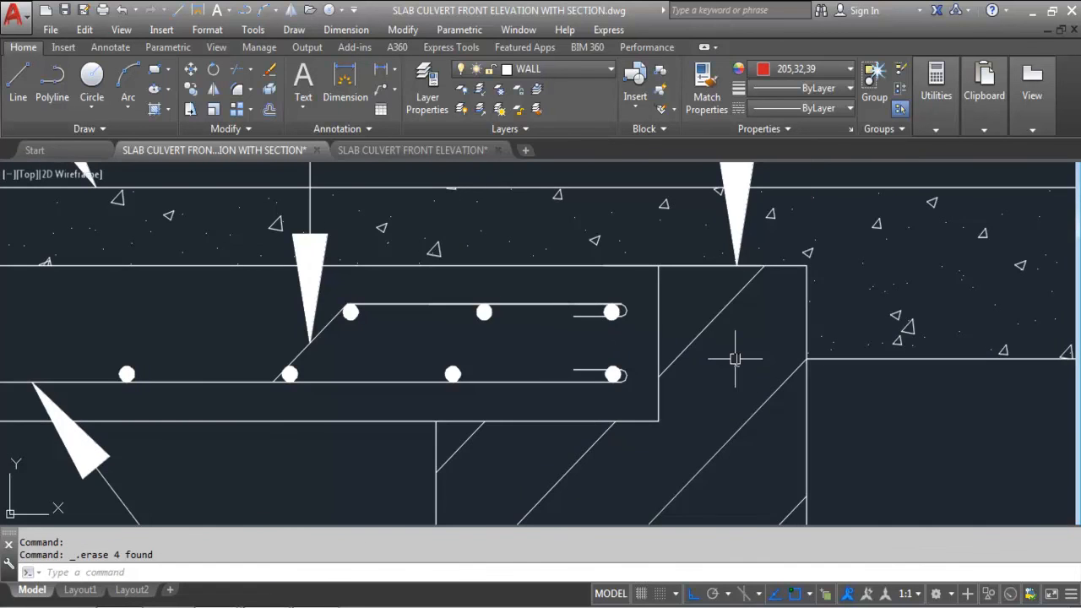
pyautogui.hotkey('ctrl', 's')
# Paste the 4D label just below the raised part of the cranked bar, inside the right end of the slab
pyautogui.scroll(-2, 810, 303)
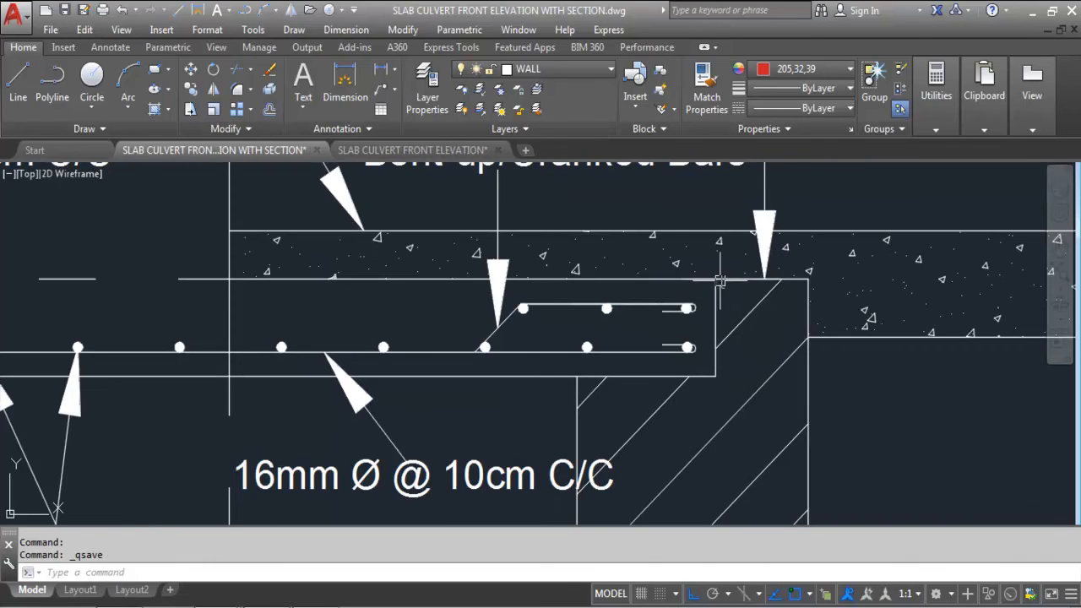
pyautogui.scroll(-2, 697, 353)
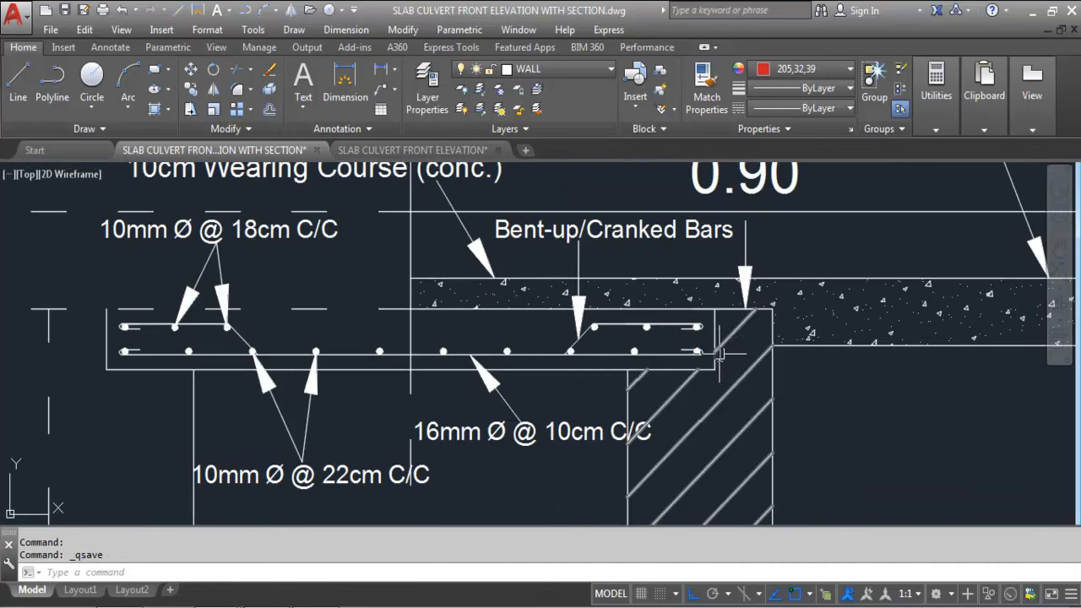
pyautogui.scroll(2, 112, 319)
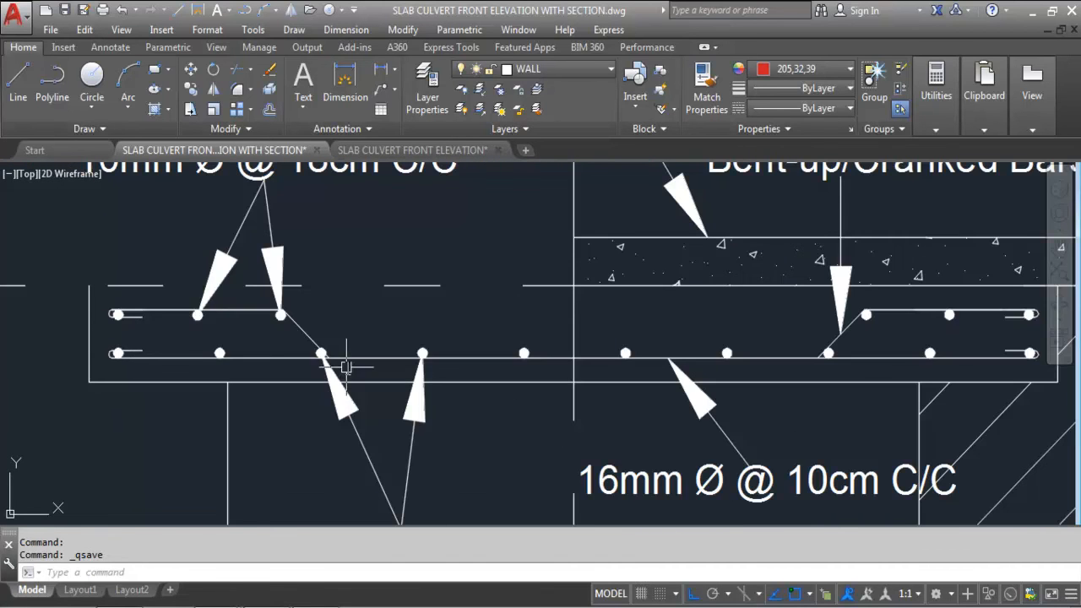
pyautogui.scroll(-2, 506, 369)
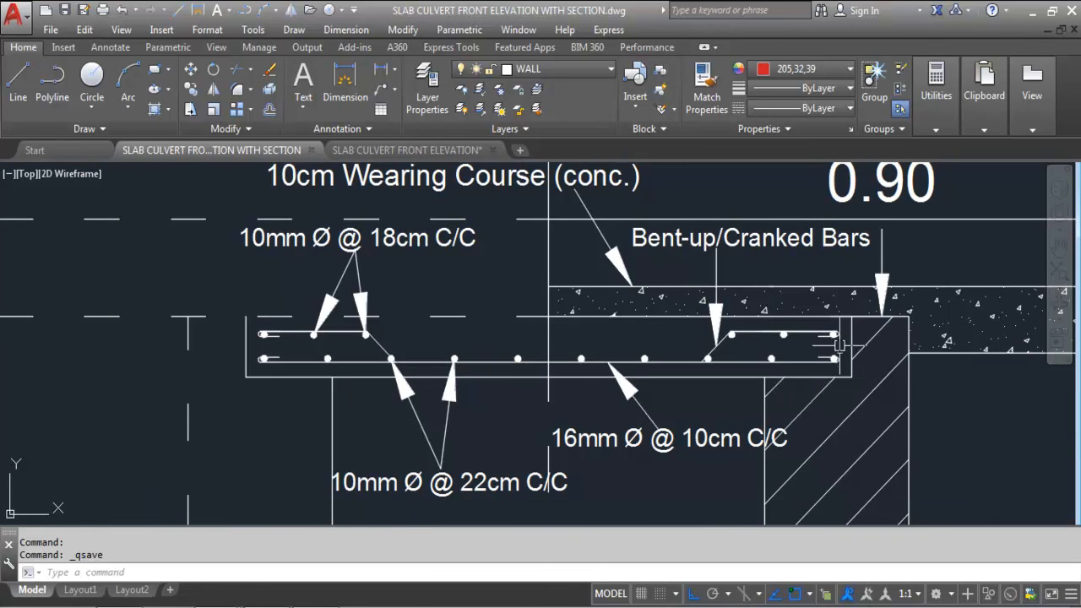
pyautogui.scroll(2, 789, 335)
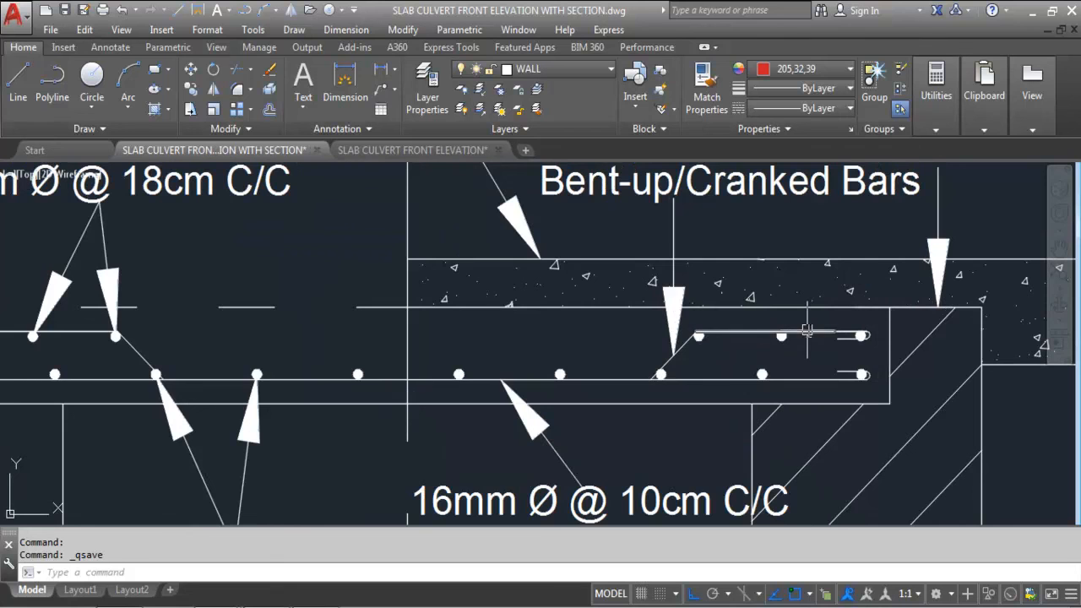
pyautogui.hotkey('ctrl', 'v')
pyautogui.scroll(2, 794, 356)
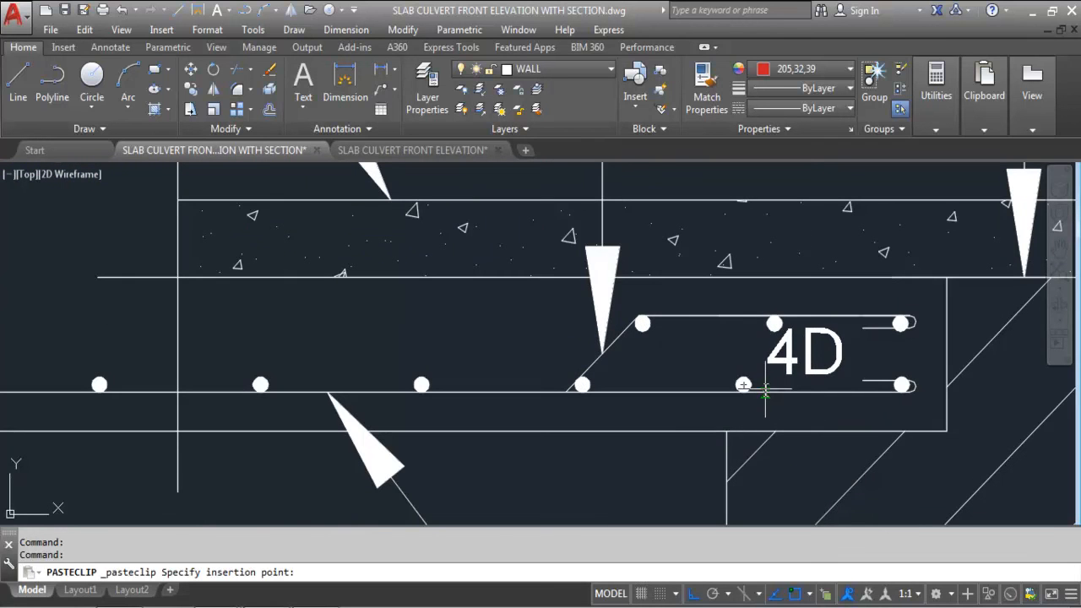
pyautogui.click(764, 384)
# Change the pasted label below the raised bar to read "L/4"
pyautogui.click(846, 353)
pyautogui.click(842, 344)
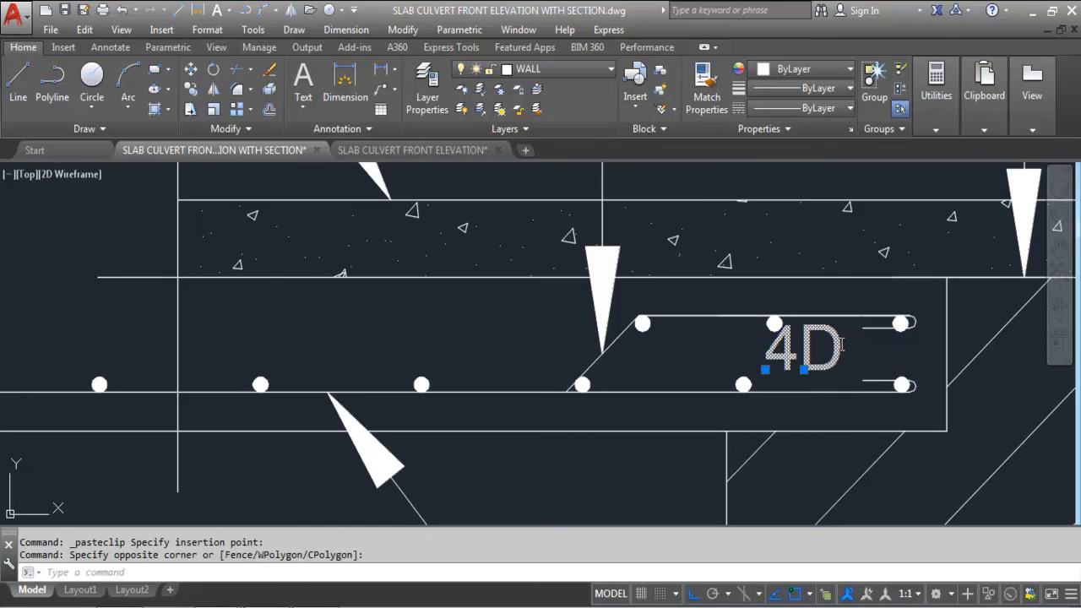
pyautogui.doubleClick(840, 348)
pyautogui.hotkey('ctrl', 'c')
pyautogui.write('L/4')
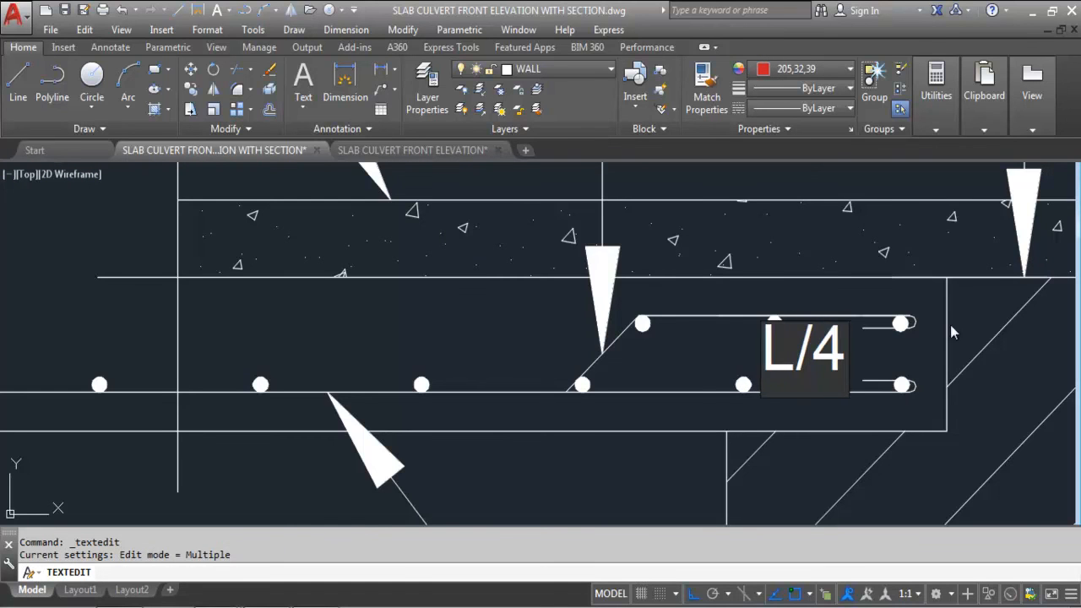
pyautogui.click(904, 312)
pyautogui.press('Escape')
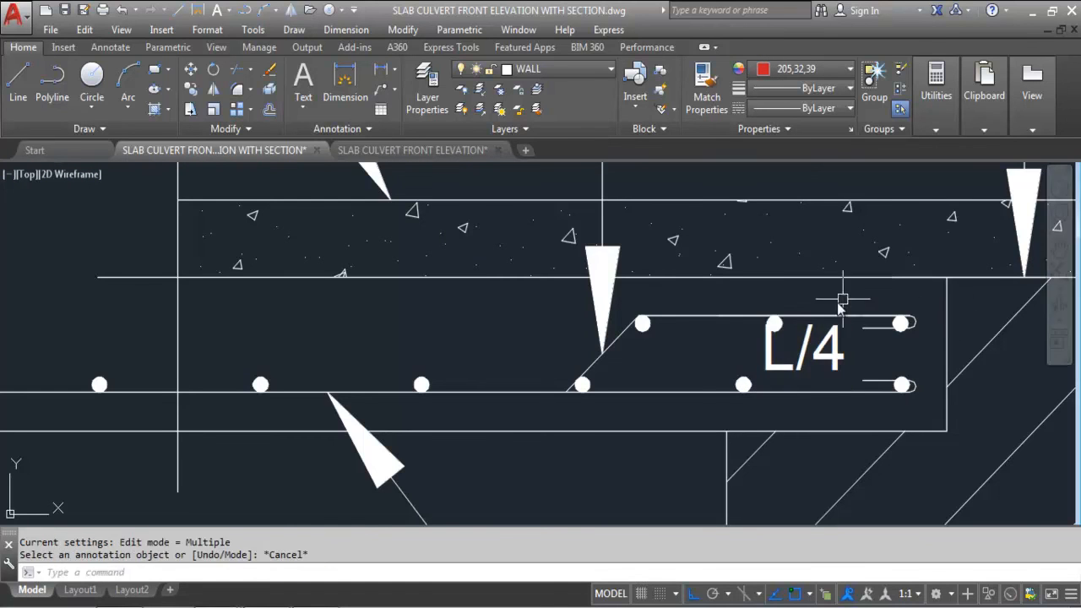
# Paste another 4D label just below the 1.50 span dimension and change it to read "L"
pyautogui.scroll(-5, 743, 312)
pyautogui.scroll(-2, 750, 302)
pyautogui.scroll(2, 665, 413)
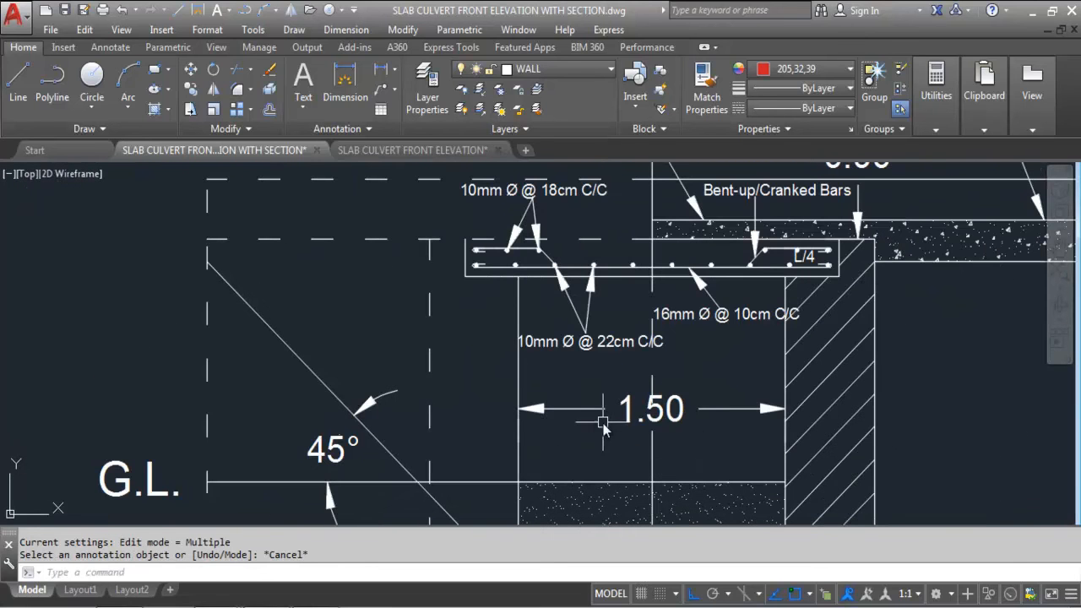
pyautogui.hotkey('ctrl', 'v')
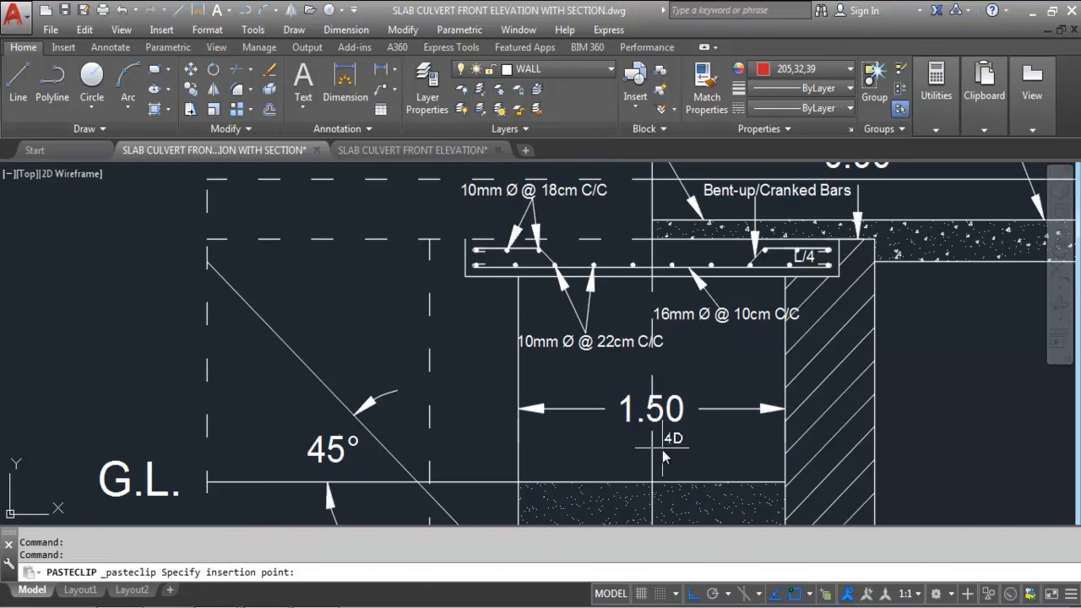
pyautogui.scroll(4, 672, 427)
pyautogui.click(561, 472)
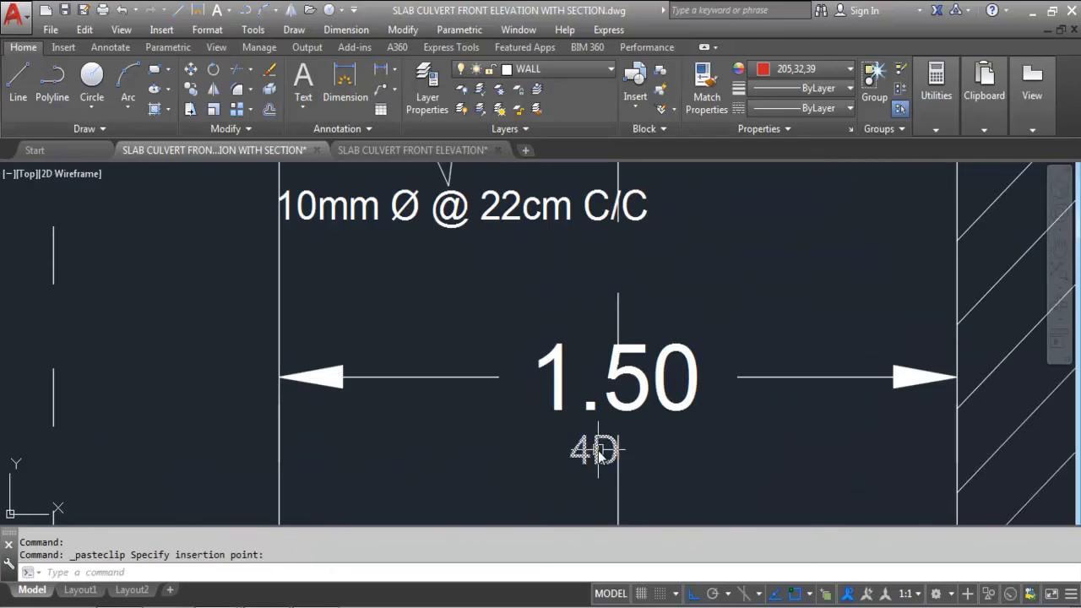
pyautogui.doubleClick(591, 452)
pyautogui.write('L')
pyautogui.press('Return')
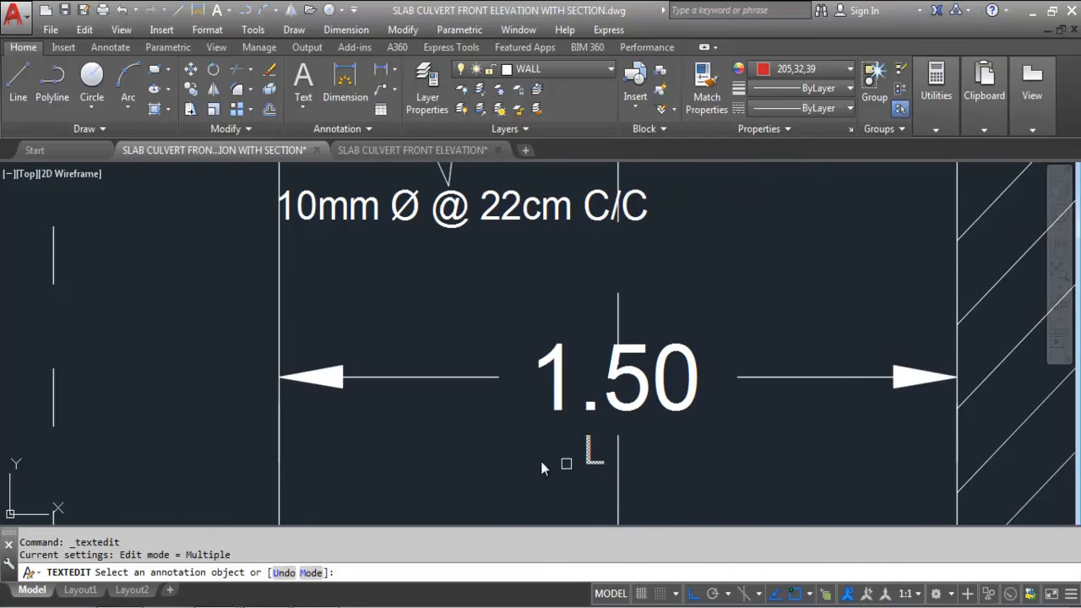
# Erase the L label below the 1.50 span dimension
pyautogui.press('Escape')
pyautogui.click(592, 450)
pyautogui.press('Delete')
pyautogui.scroll(-5, 580, 370)
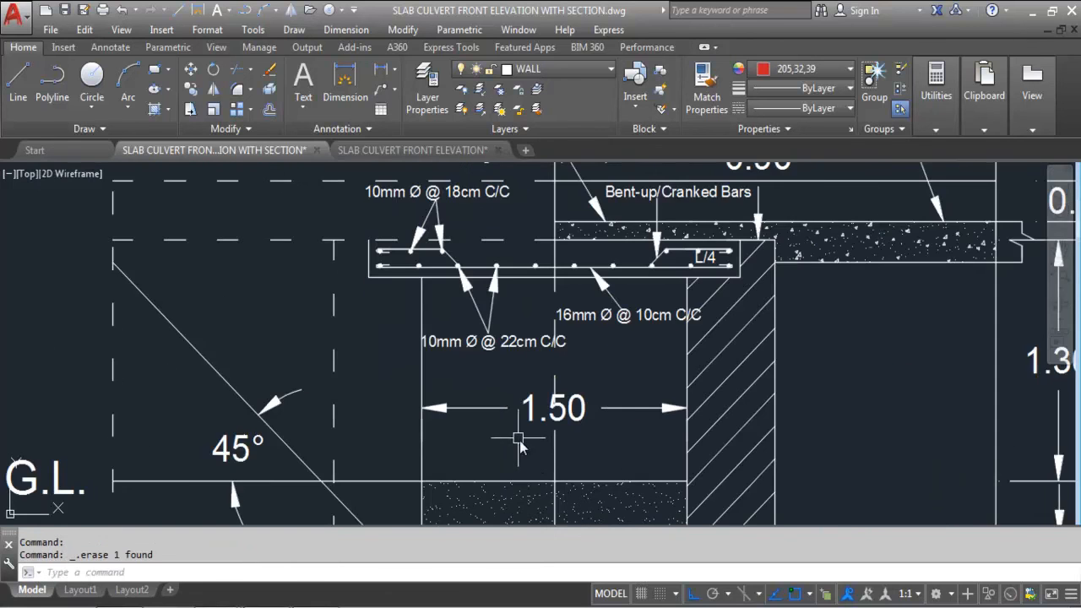
# Measure the raised part of the right cranked bar from its bend to its hooked end with a temporary linear dimension
pyautogui.scroll(4, 566, 348)
pyautogui.scroll(4, 549, 359)
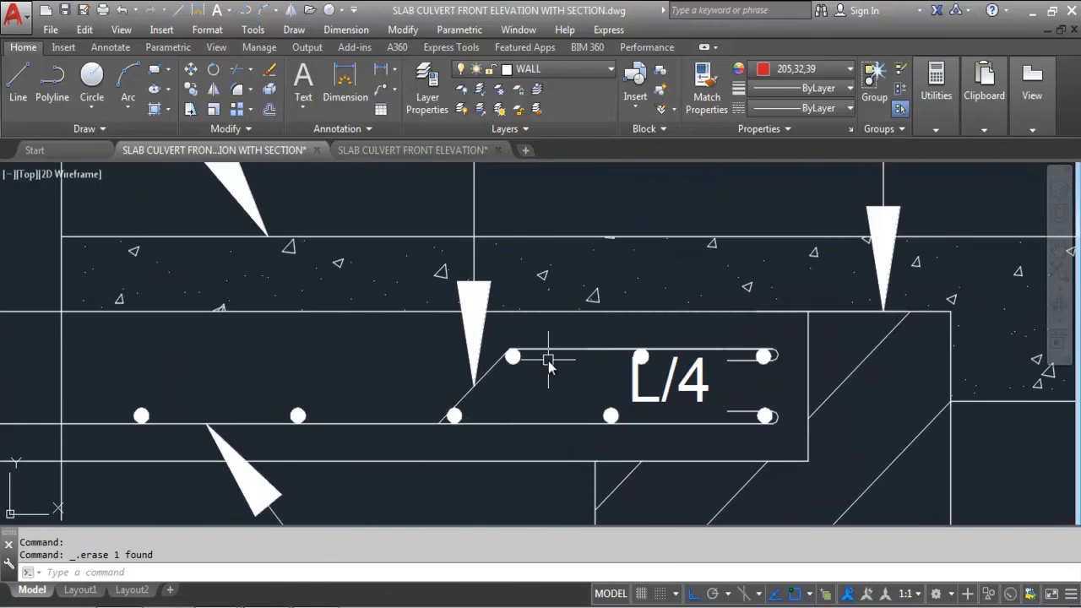
pyautogui.click(381, 70)
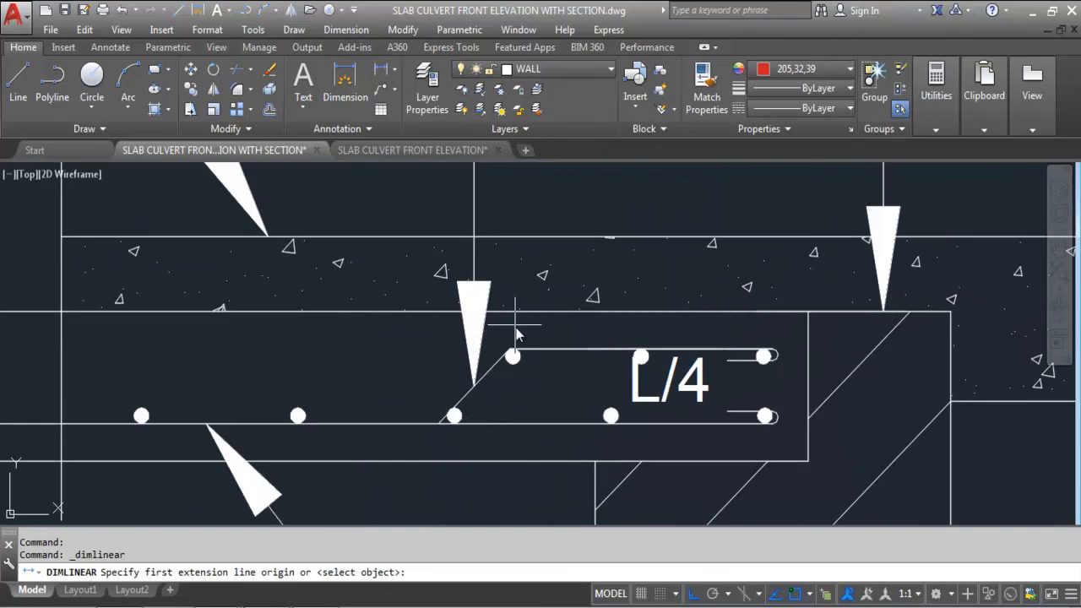
pyautogui.click(512, 355)
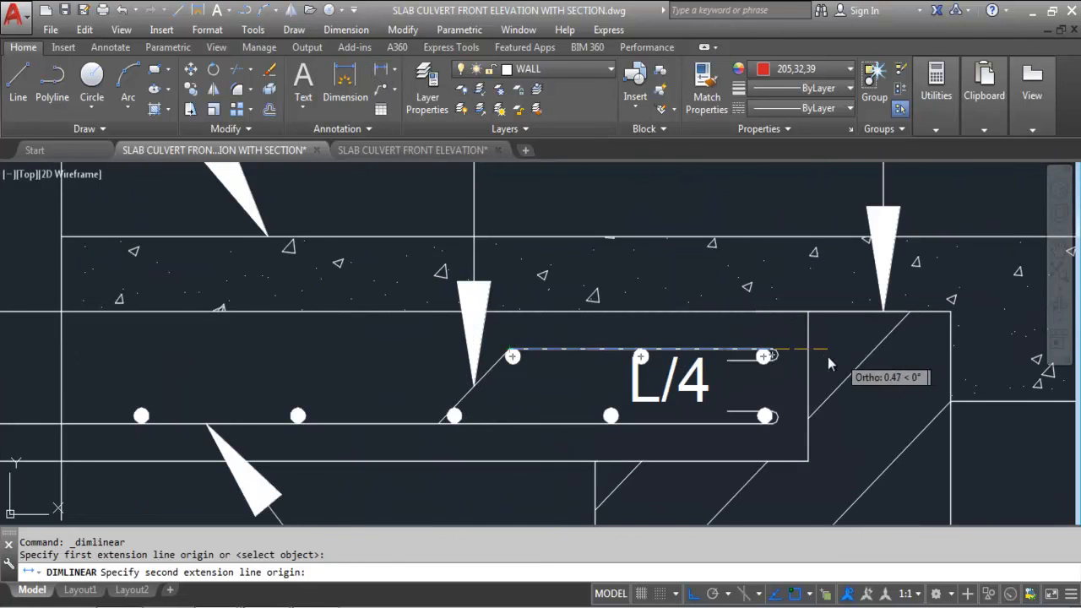
pyautogui.click(765, 356)
pyautogui.scroll(-6, 765, 358)
pyautogui.scroll(4, 824, 414)
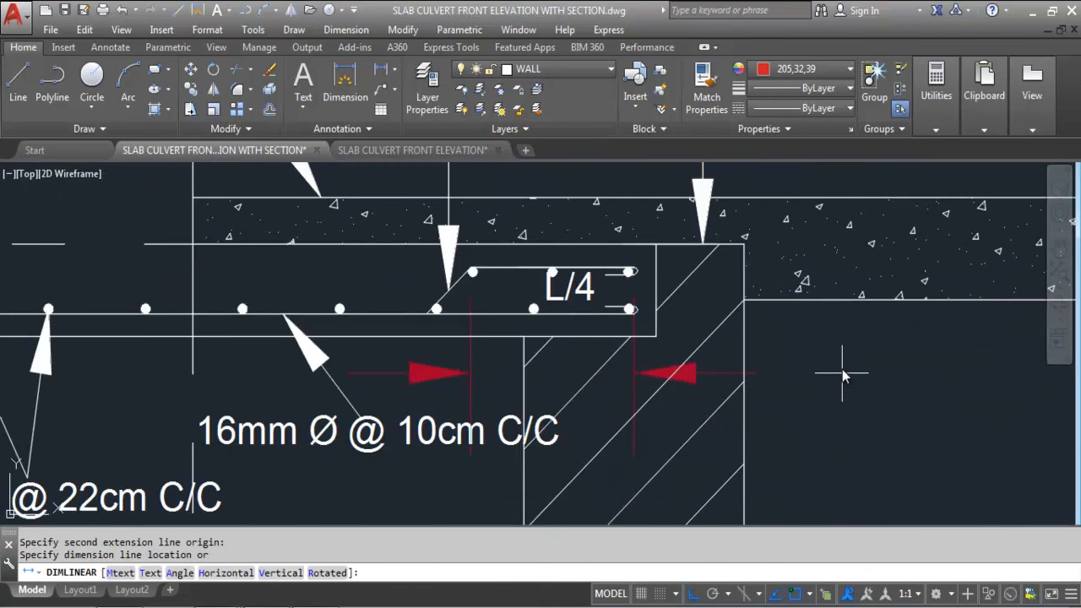
pyautogui.scroll(-2, 836, 371)
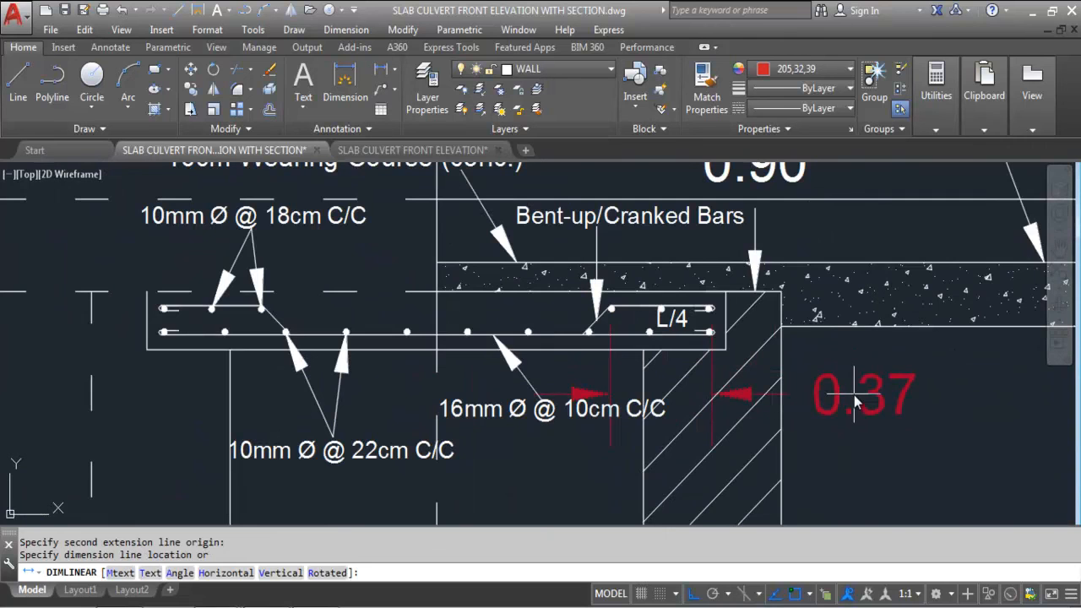
pyautogui.press('Escape')
# Erase the L/4 label below the raised part of the right cranked bar
pyautogui.scroll(4, 702, 305)
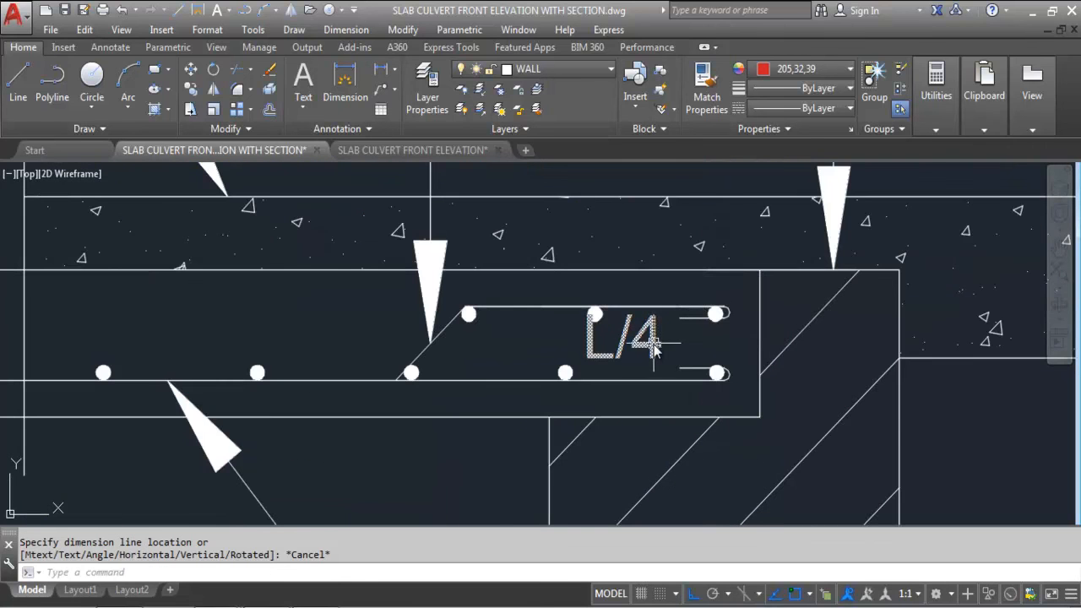
pyautogui.click(655, 348)
pyautogui.scroll(-4, 801, 297)
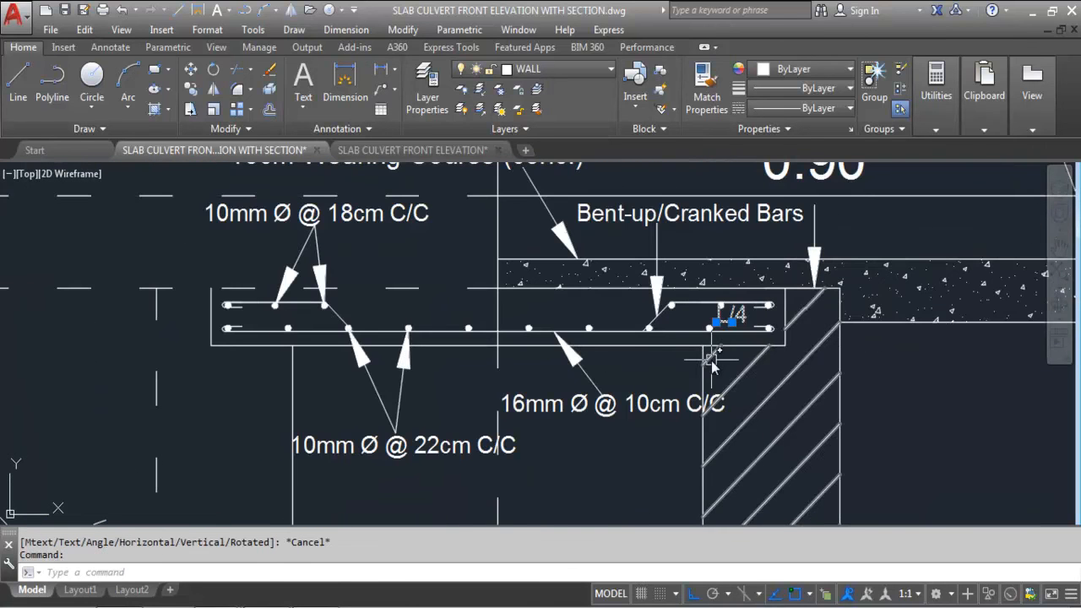
pyautogui.press('Delete')
# Measure the bend angle of the left cranked bar against the horizontal bar with a temporary angular dimension
pyautogui.scroll(4, 244, 311)
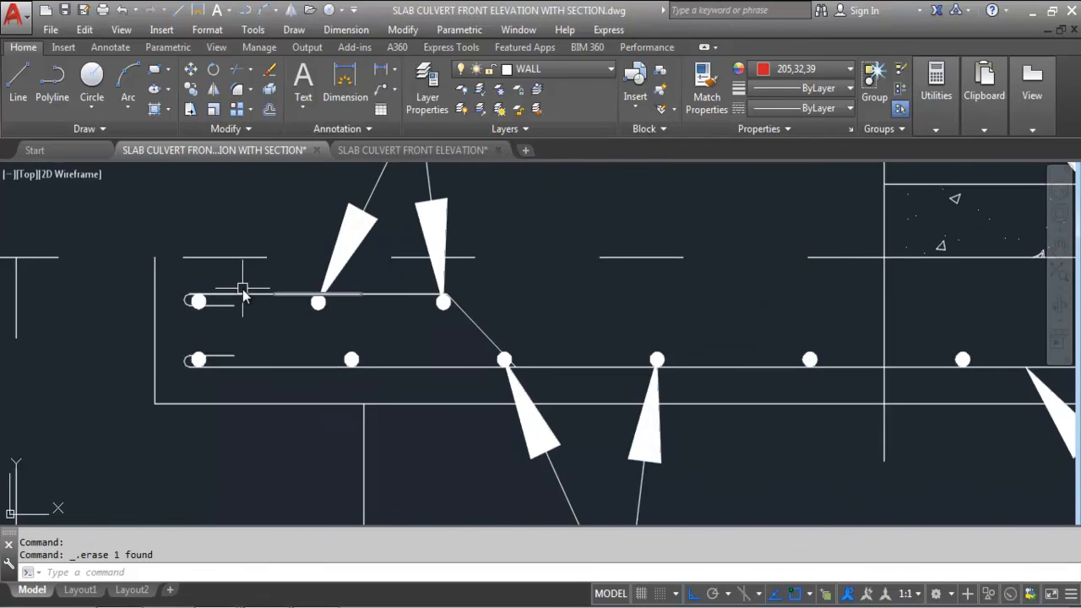
pyautogui.scroll(-4, 246, 295)
pyautogui.scroll(4, 326, 297)
pyautogui.scroll(-4, 326, 297)
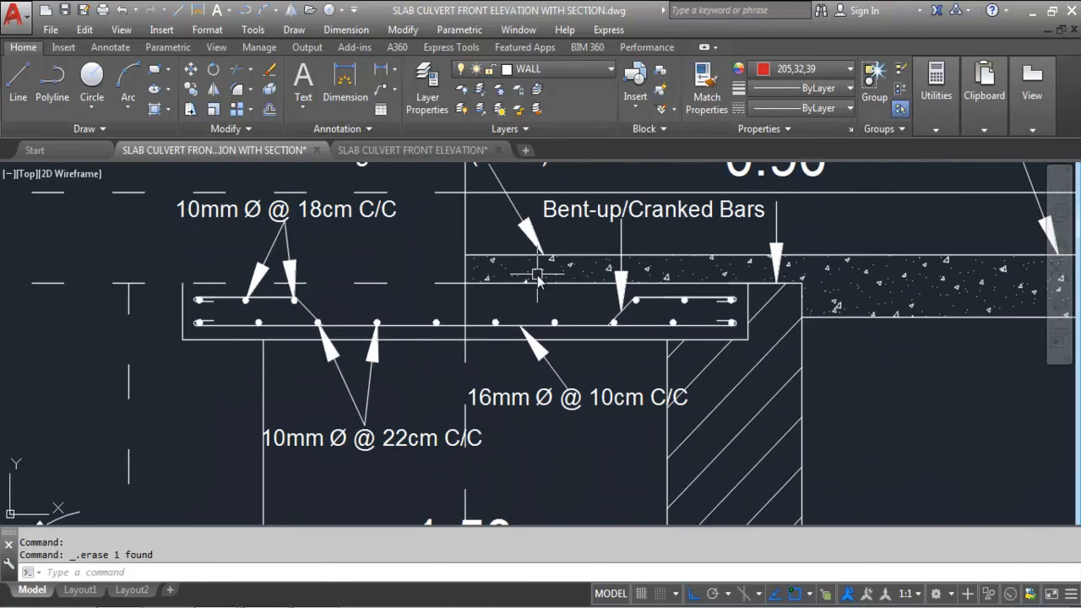
pyautogui.click(346, 29)
pyautogui.click(355, 210)
pyautogui.scroll(4, 300, 314)
pyautogui.click(314, 306)
pyautogui.click(312, 340)
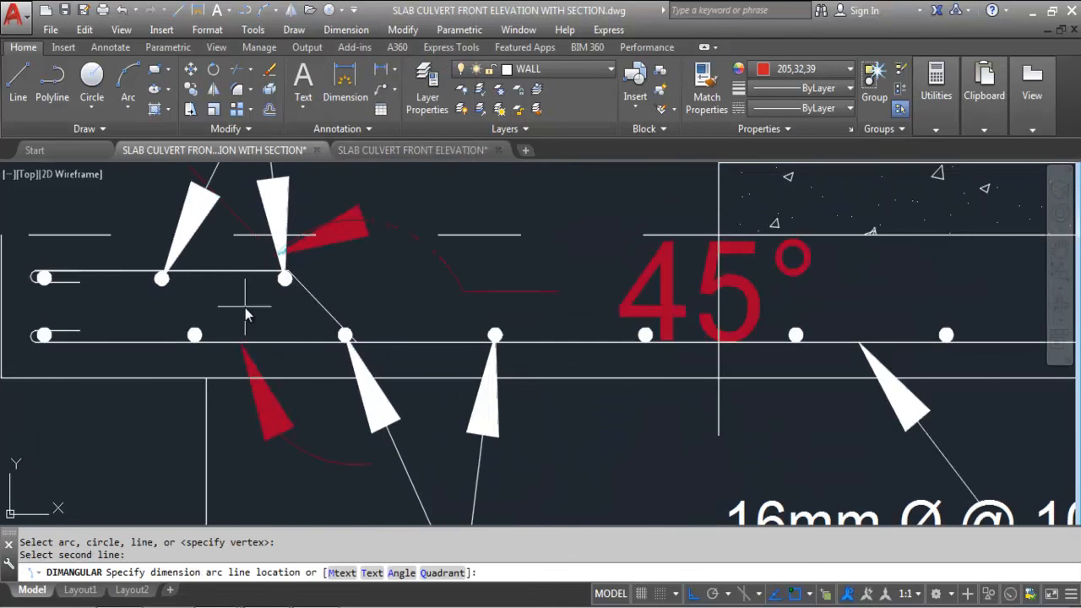
pyautogui.scroll(-2, 258, 308)
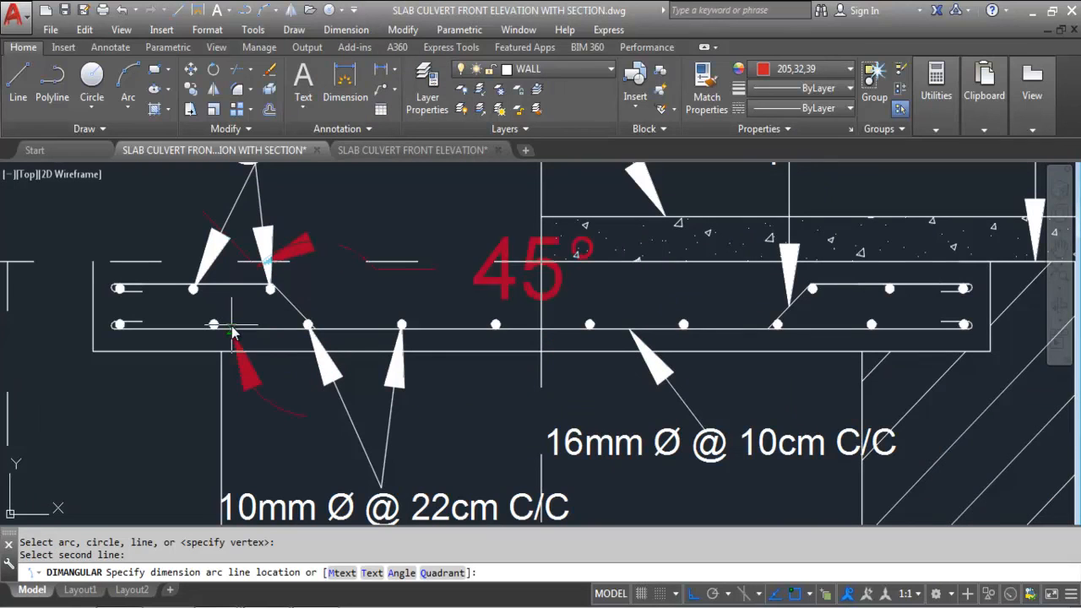
pyautogui.press('Escape')
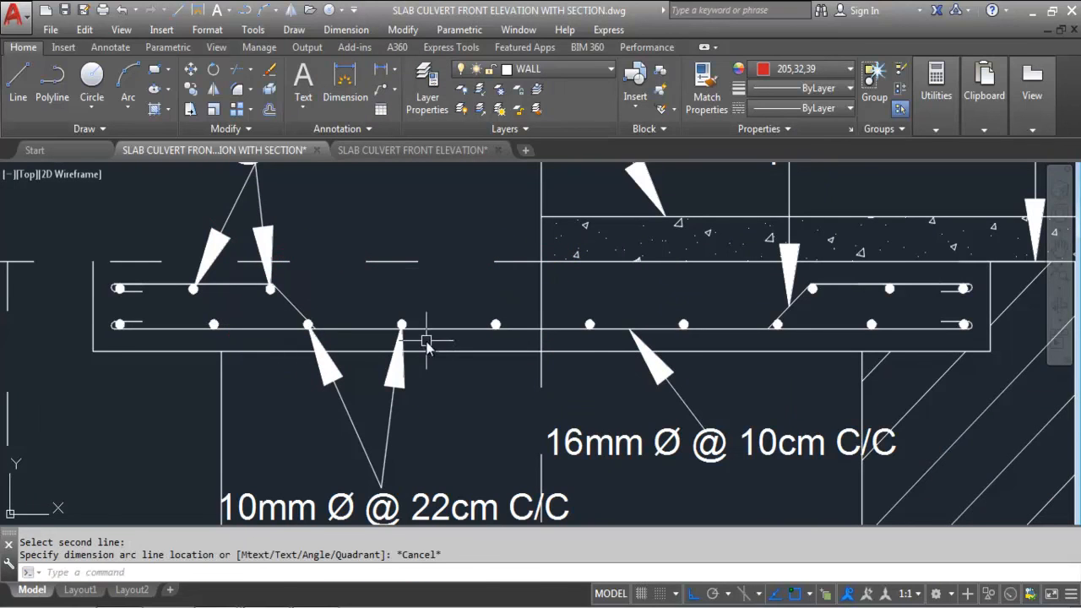
# Measure the bend angle of the right cranked bar against the horizontal bar with a temporary angular dimension
pyautogui.press('Return')
pyautogui.scroll(4, 793, 304)
pyautogui.click(781, 315)
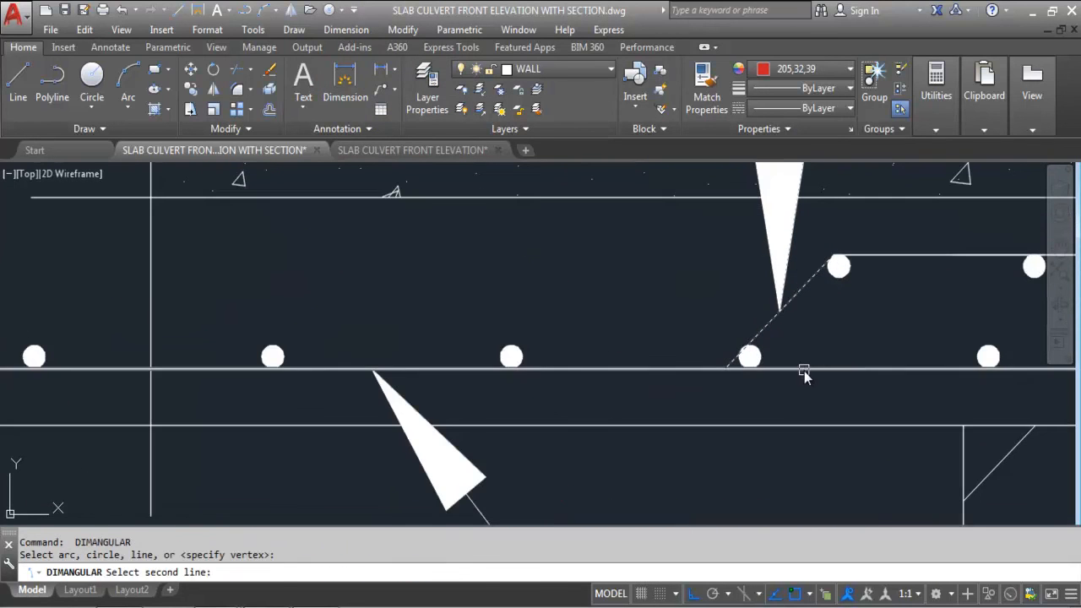
pyautogui.click(804, 370)
pyautogui.scroll(-3, 889, 318)
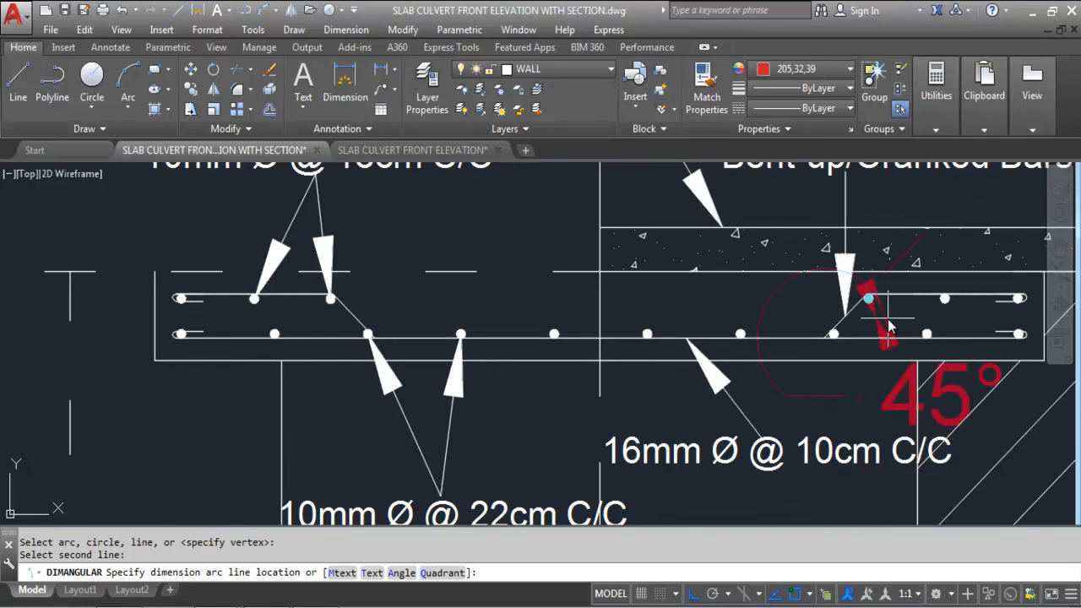
pyautogui.scroll(-2, 888, 327)
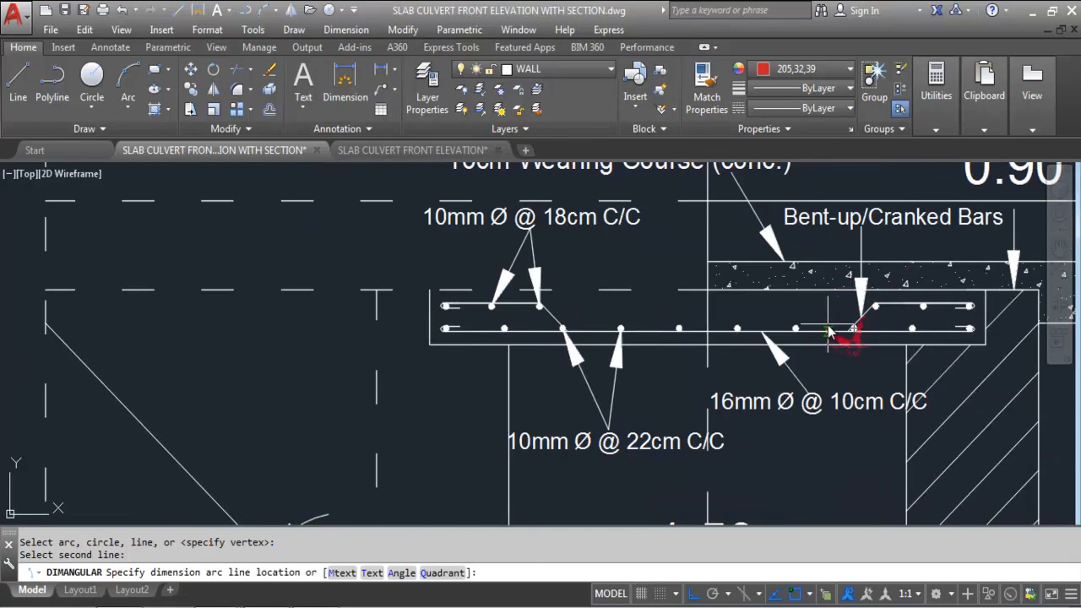
pyautogui.scroll(2, 888, 315)
pyautogui.press('Escape')
pyautogui.scroll(-4, 726, 355)
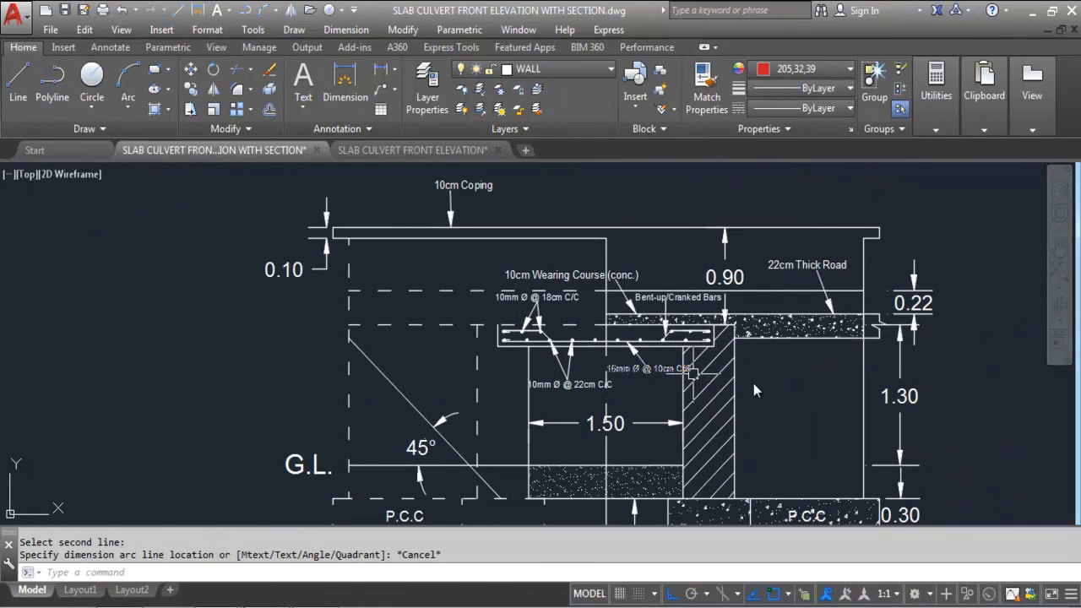
# Examine the main, distribution and cranked bars across the deck slab in the front elevation
pyautogui.scroll(4, 609, 335)
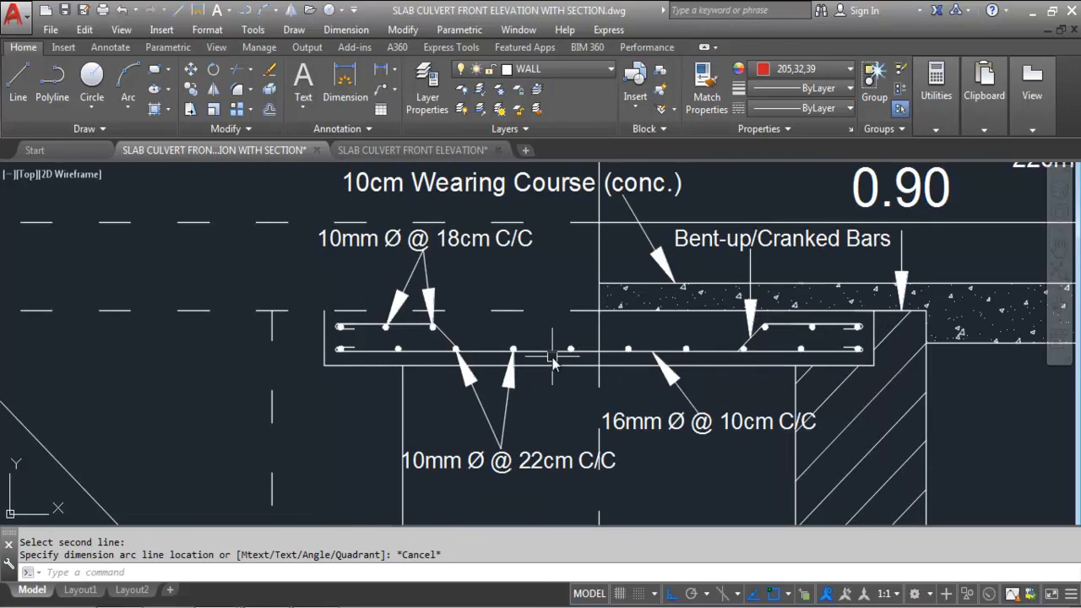
pyautogui.click(552, 357)
pyautogui.press('Escape')
pyautogui.click(417, 340)
pyautogui.click(696, 401)
pyautogui.press('Escape')
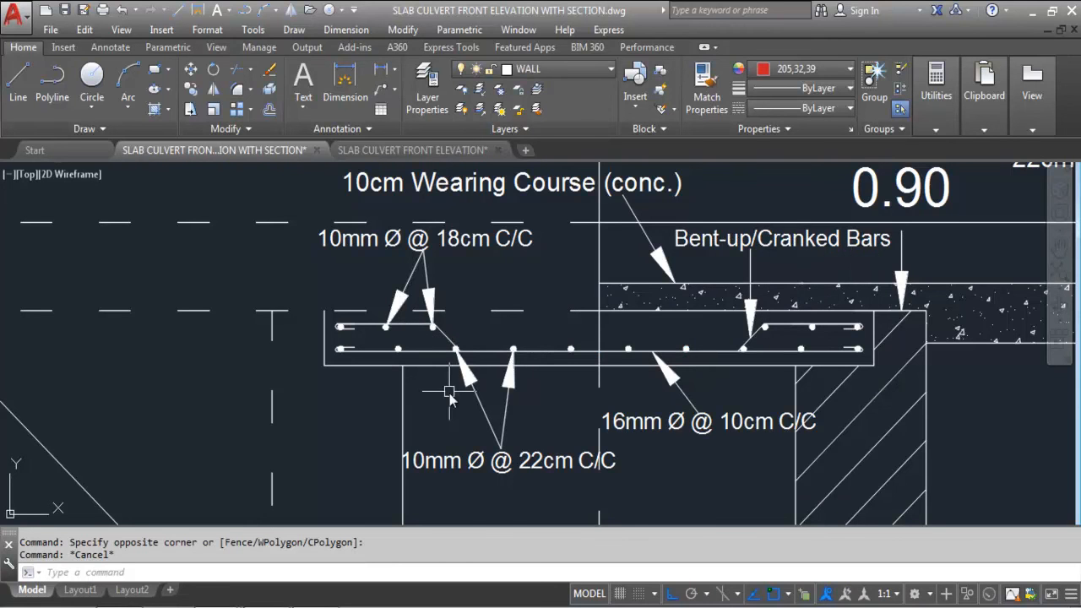
pyautogui.scroll(3, 473, 372)
pyautogui.scroll(-4, 470, 358)
pyautogui.scroll(1, 591, 376)
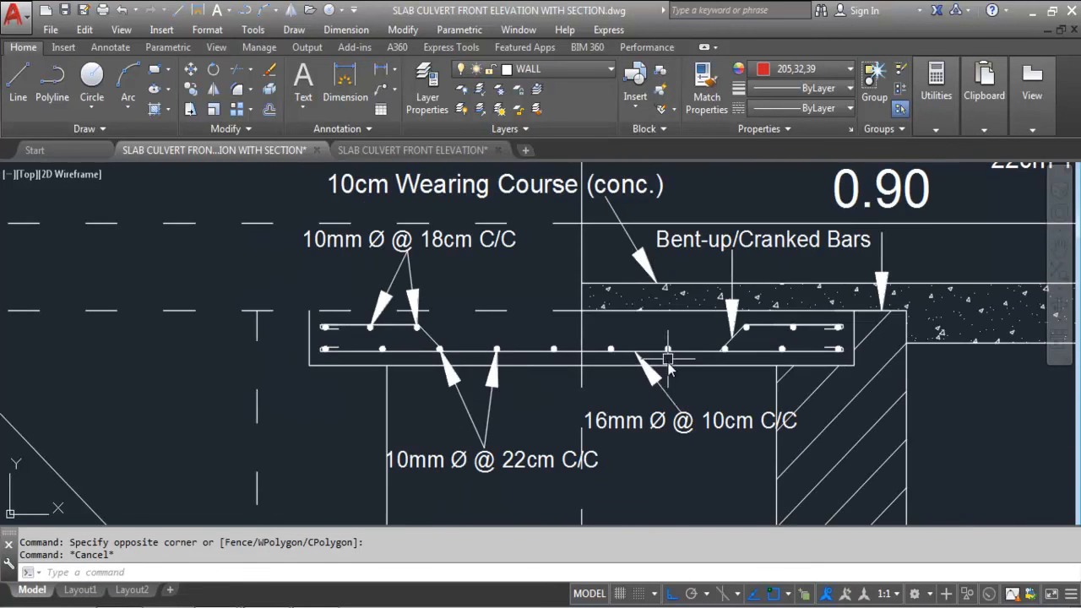
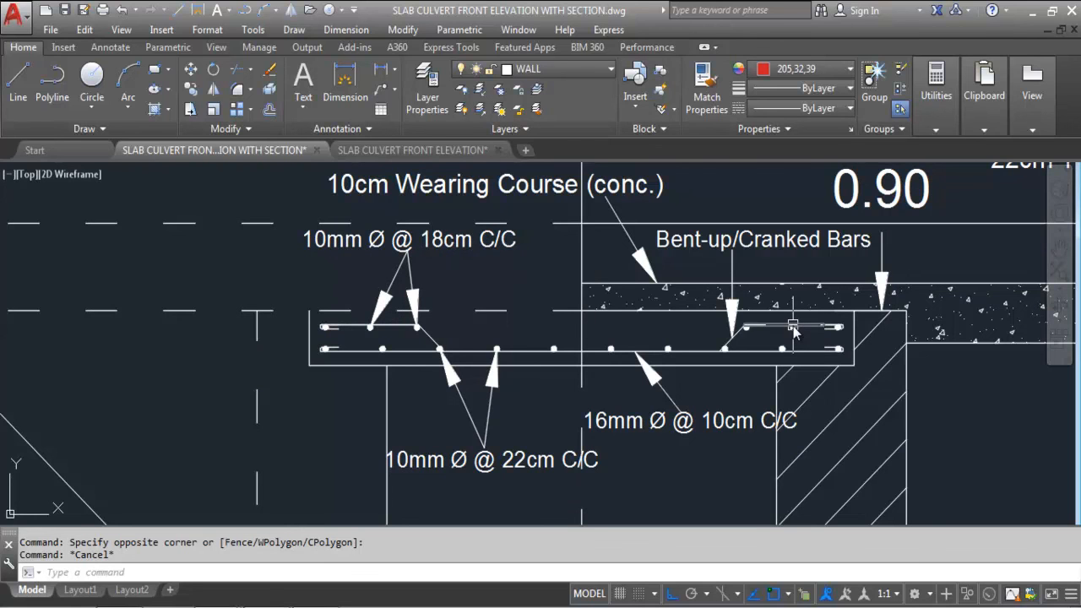
# Examine the hooked bar ends where the deck slab bears on the hatched abutment wall, and the wearing course above
pyautogui.scroll(2, 826, 332)
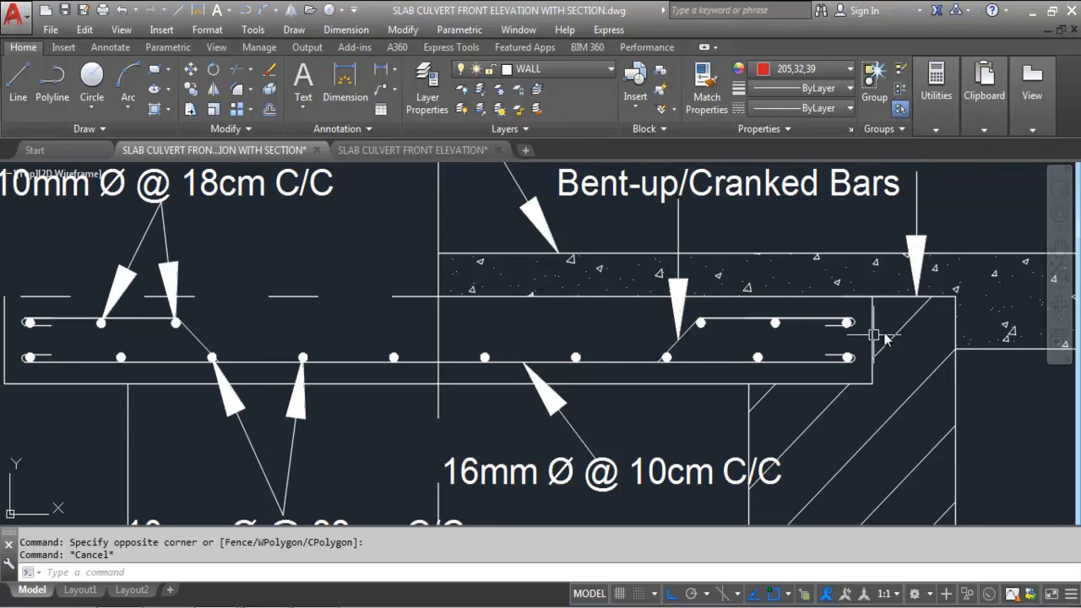
pyautogui.scroll(-4, 835, 378)
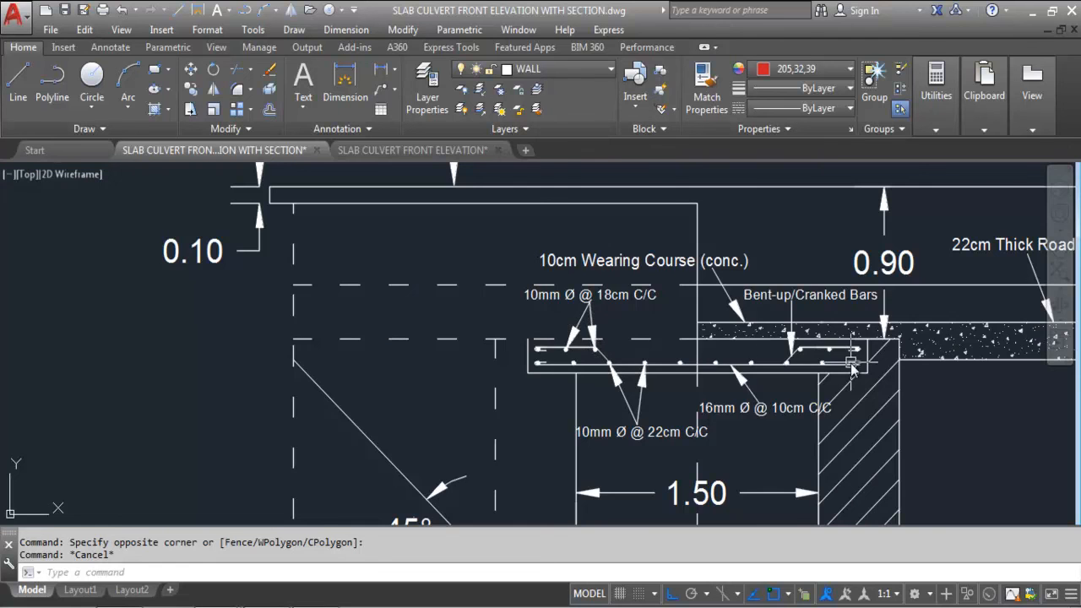
pyautogui.scroll(3, 861, 346)
pyautogui.scroll(2, 862, 342)
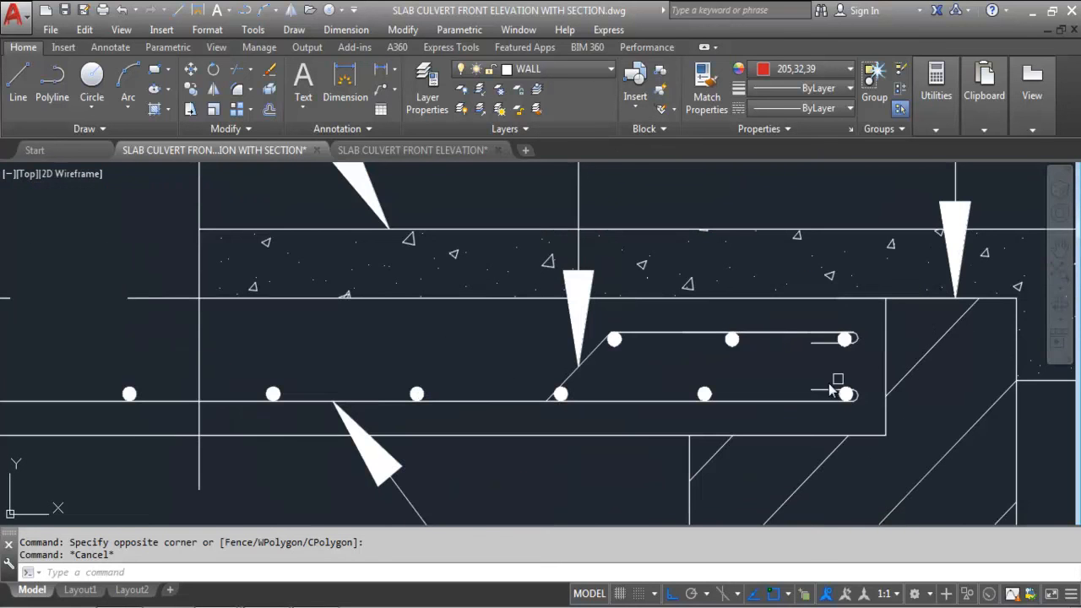
pyautogui.scroll(-4, 887, 306)
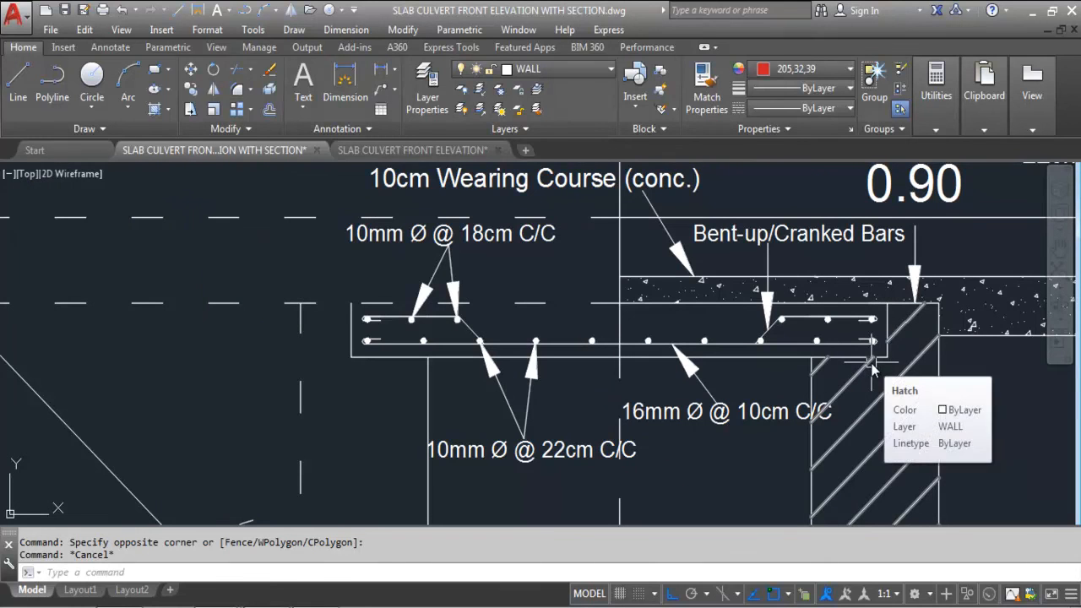
pyautogui.scroll(-1, 408, 405)
pyautogui.scroll(-1, 760, 363)
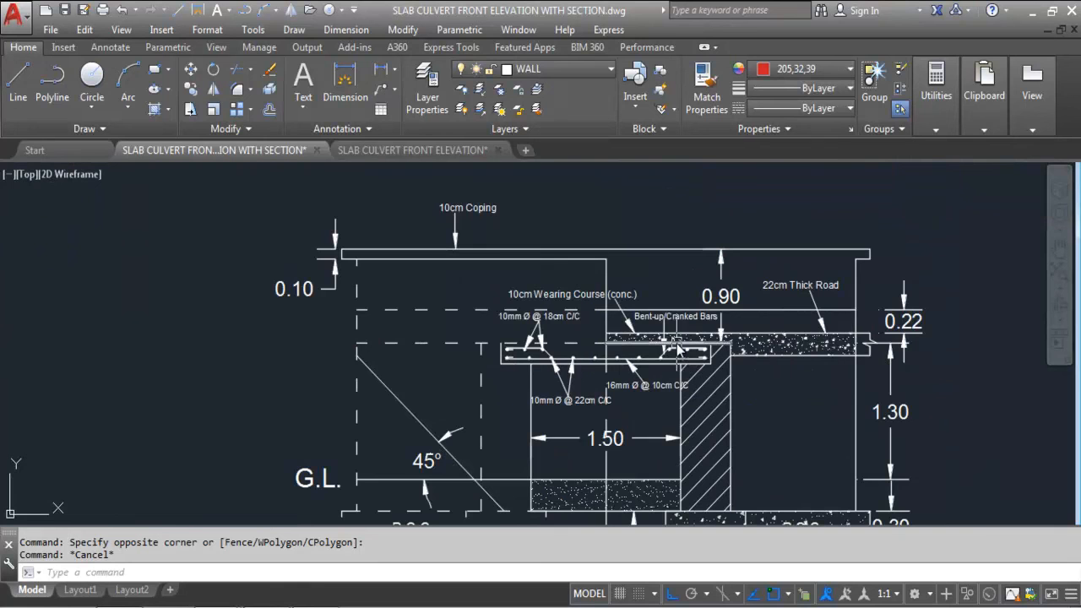
pyautogui.scroll(1, 656, 335)
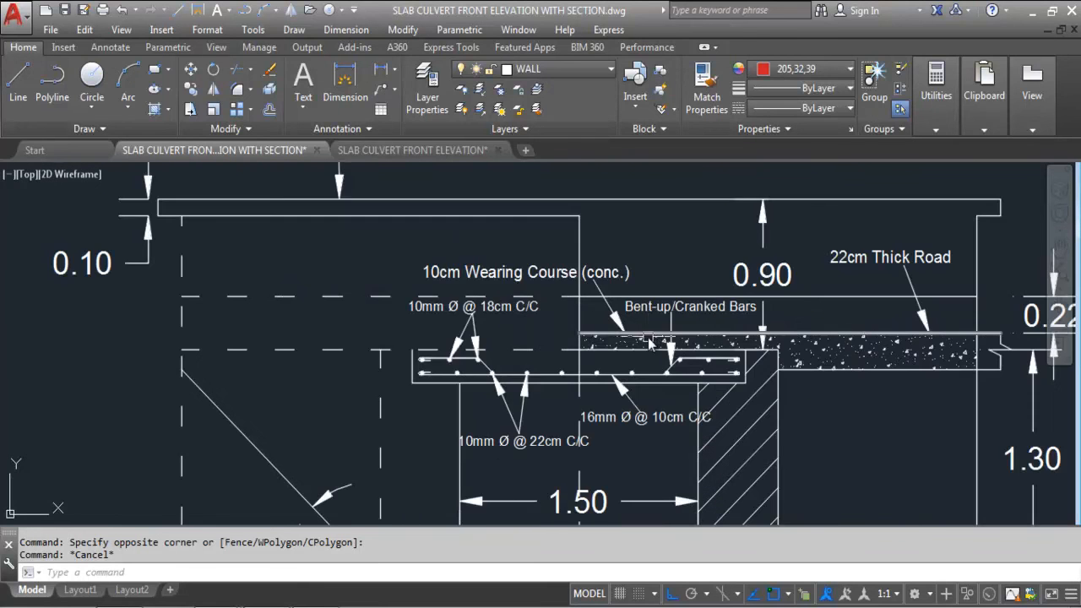
# Examine the thickness dimensions of the coping and of the P.C.C. foundation in the front elevation
pyautogui.scroll(-1, 579, 337)
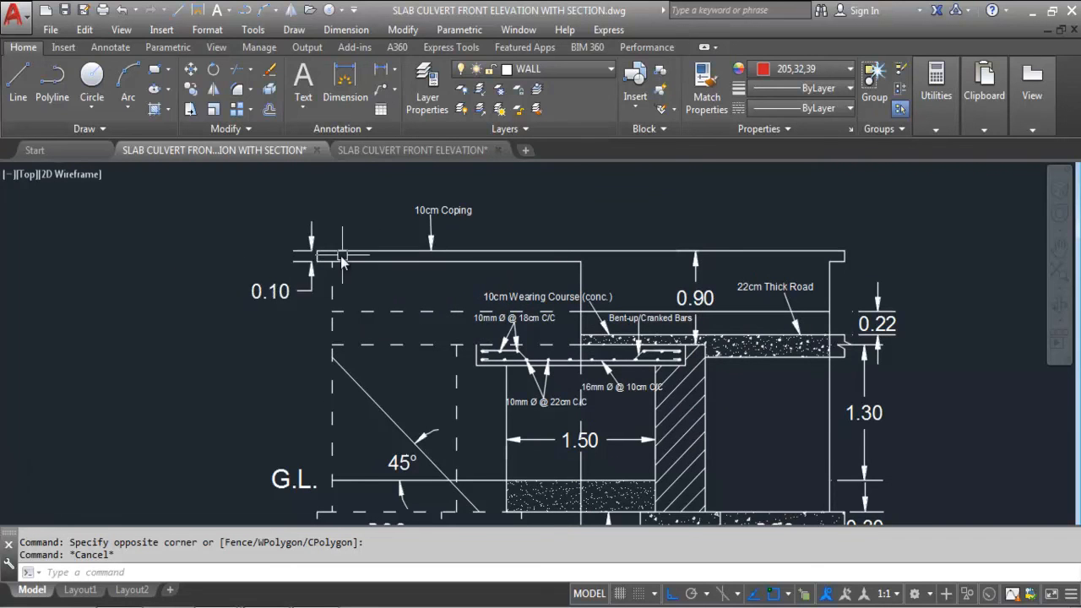
pyautogui.scroll(1, 254, 296)
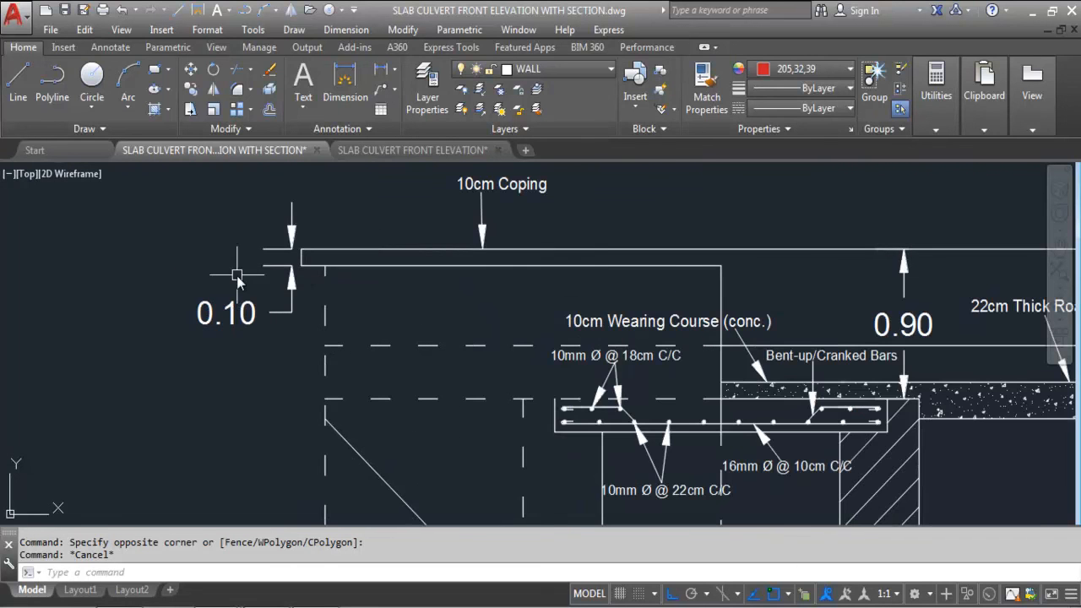
pyautogui.scroll(-2, 237, 282)
pyautogui.scroll(2, 610, 460)
pyautogui.scroll(-1, 606, 456)
pyautogui.scroll(1, 592, 448)
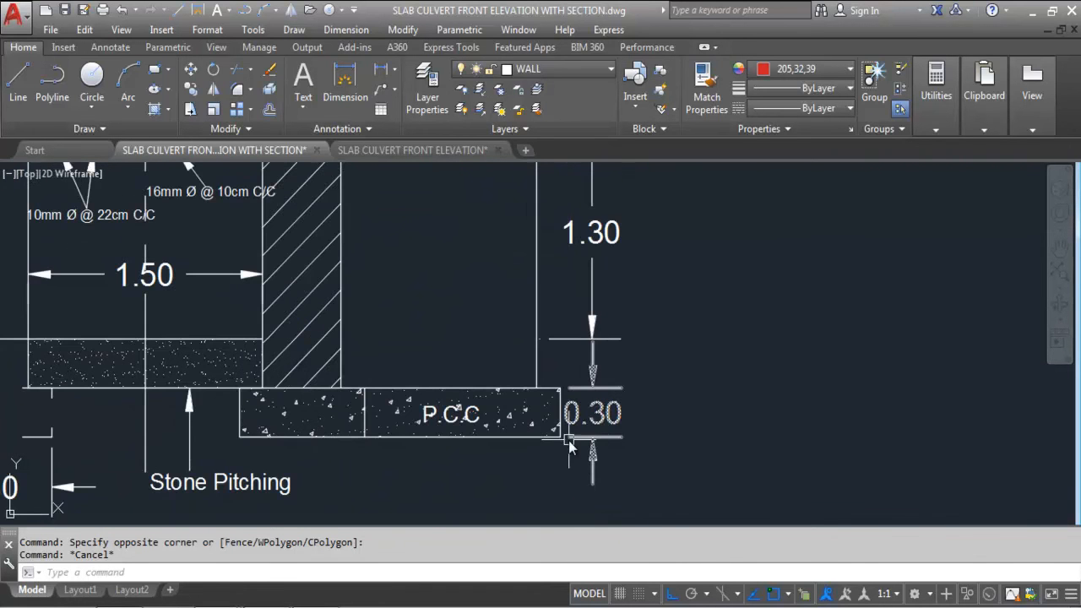
pyautogui.scroll(-1, 578, 470)
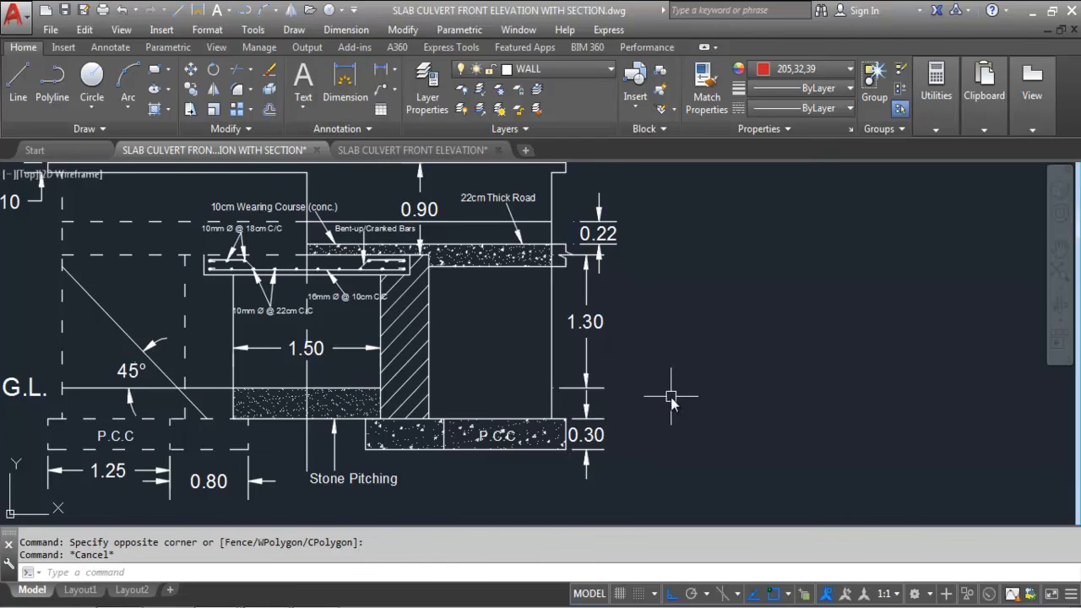
pyautogui.scroll(-1, 700, 426)
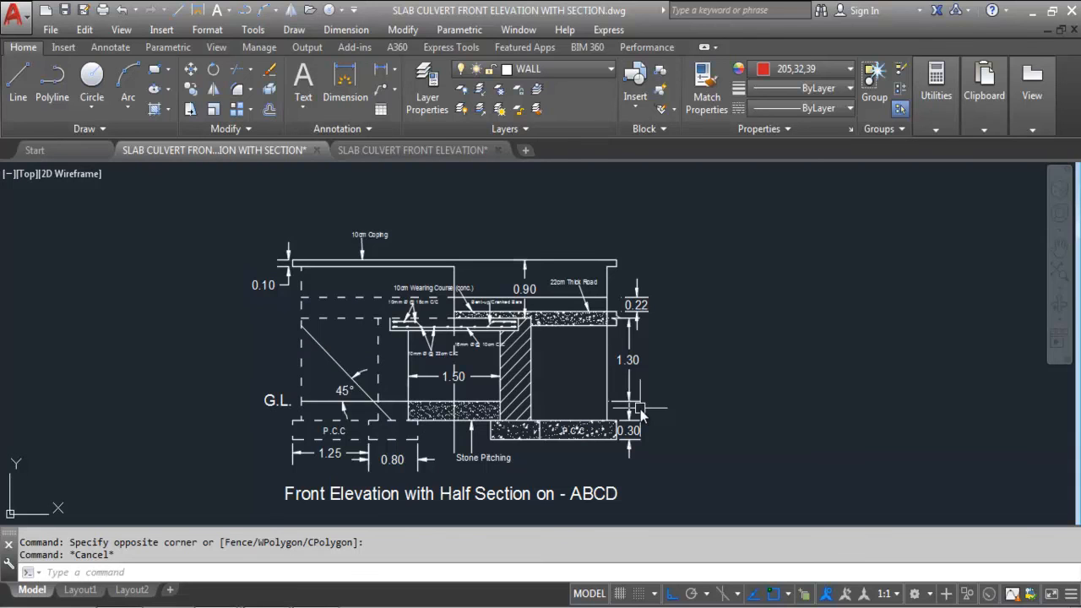
# Highlight the ground level line beside the G.L. label, and clear the selection
pyautogui.scroll(1, 335, 400)
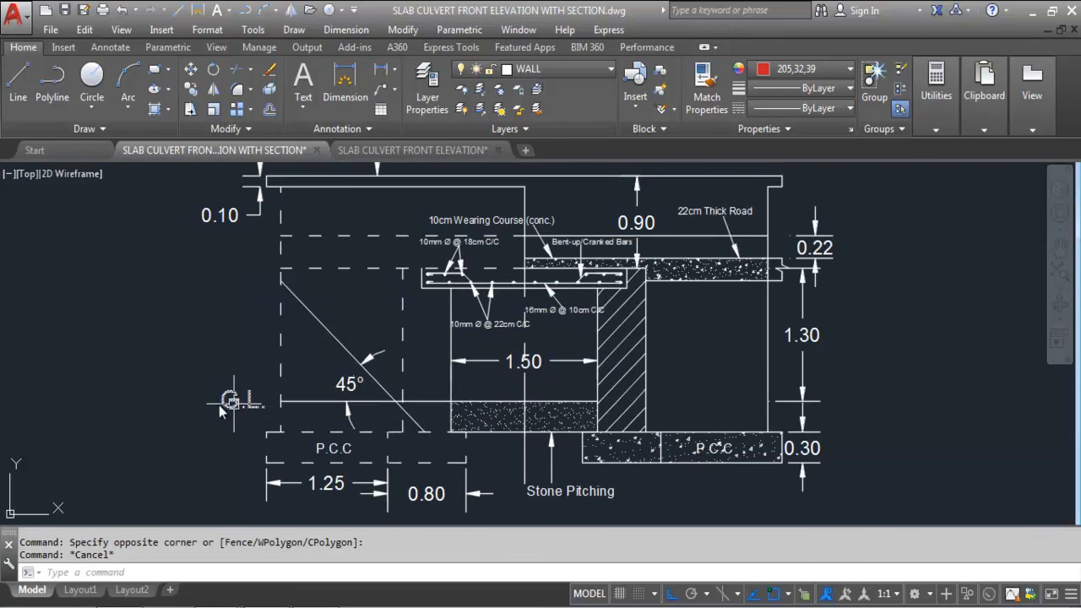
pyautogui.click(316, 402)
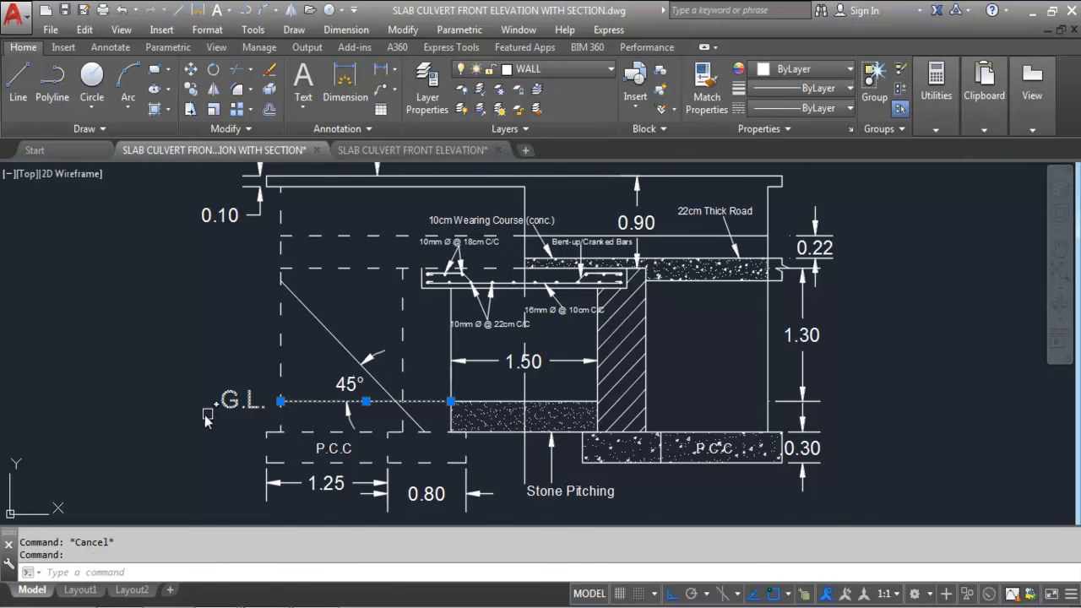
pyautogui.press('Escape')
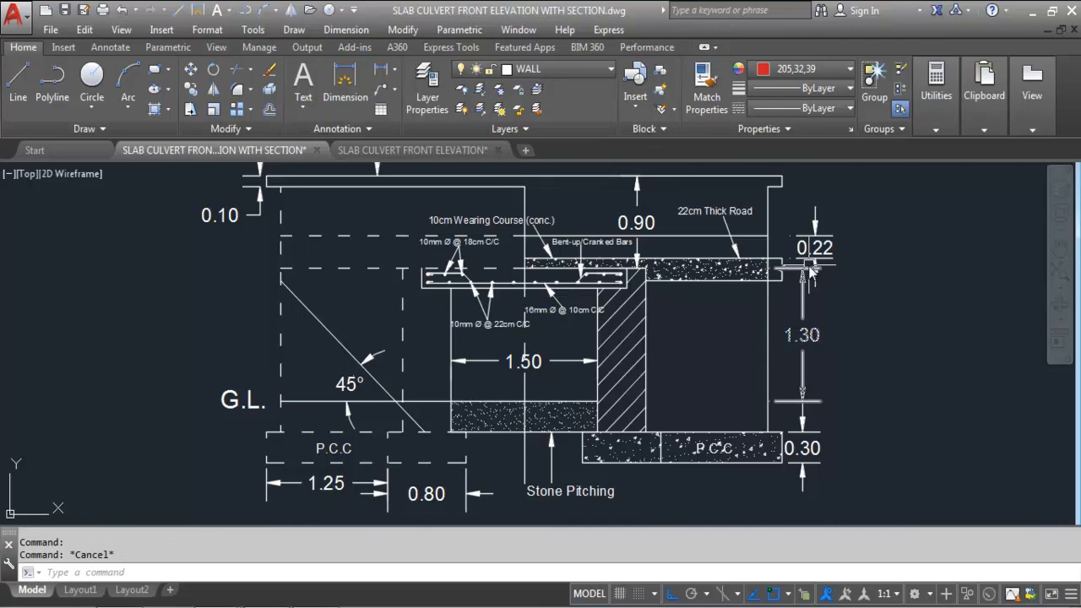
# Examine the vertical dimensions from ground level up through the road and parapet to the coping
pyautogui.scroll(2, 809, 269)
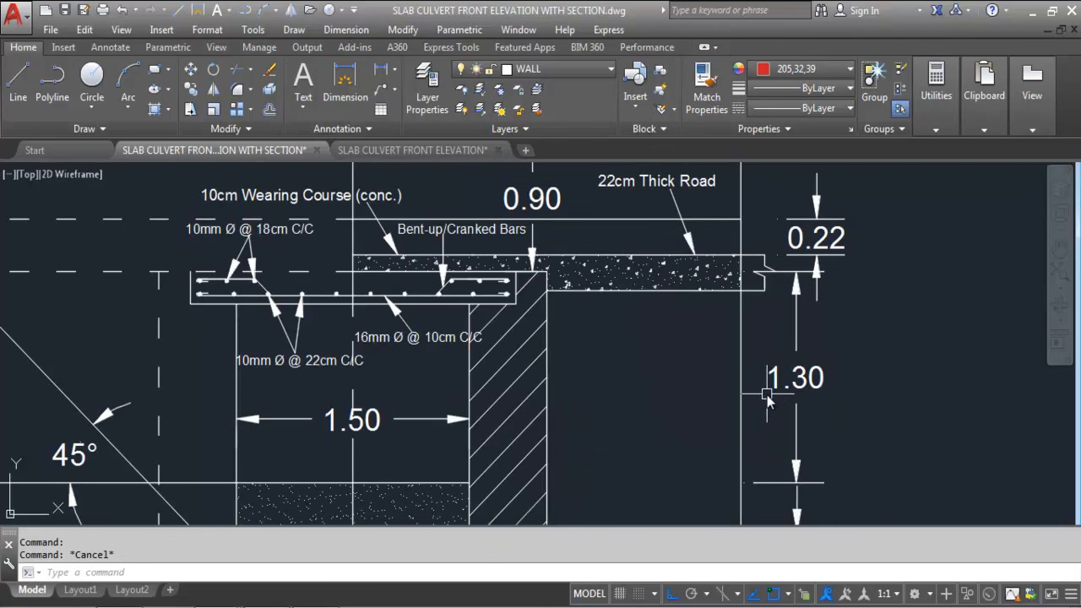
pyautogui.scroll(-2, 701, 245)
pyautogui.scroll(2, 718, 266)
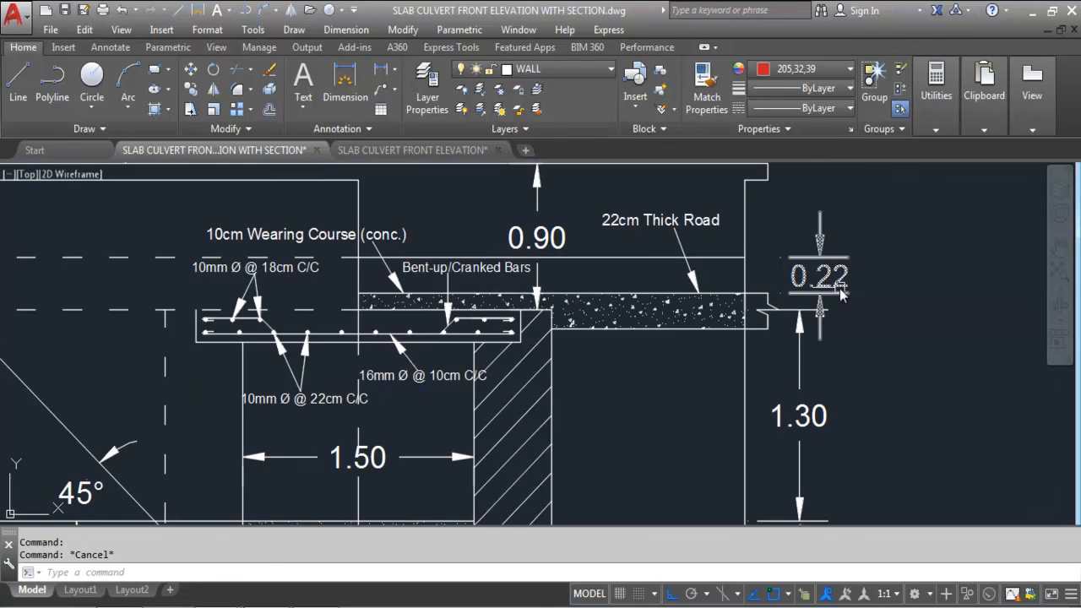
pyautogui.scroll(-2, 836, 287)
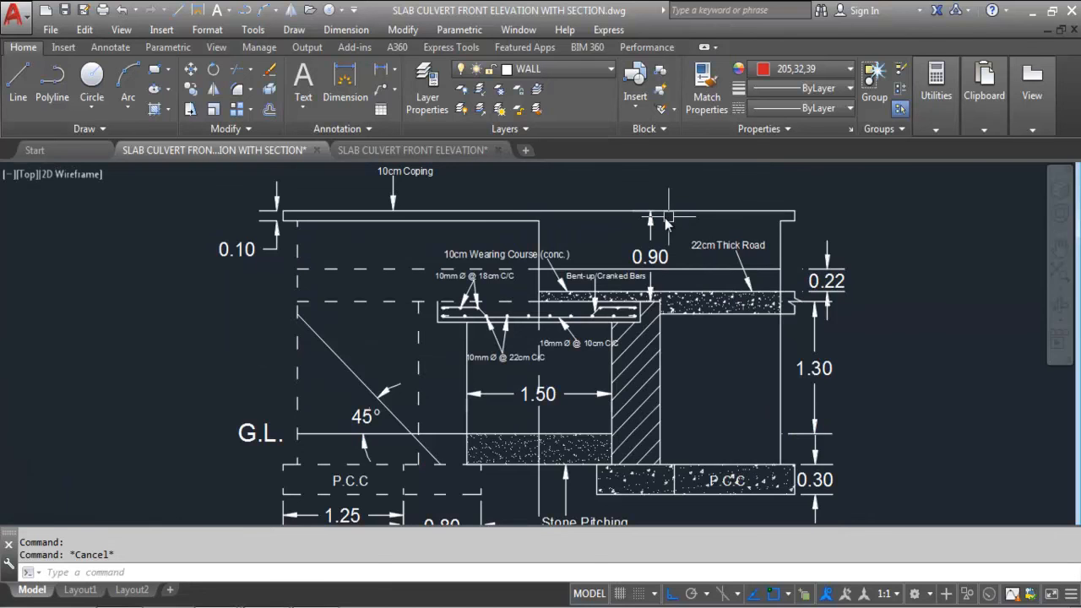
pyautogui.scroll(2, 672, 221)
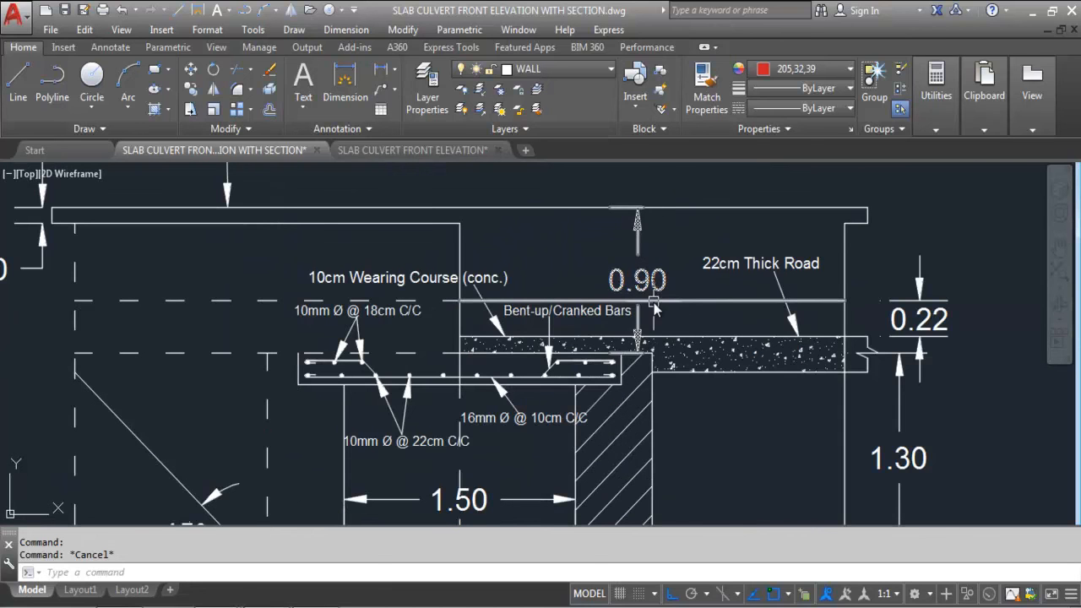
pyautogui.scroll(-2, 688, 261)
pyautogui.scroll(2, 260, 239)
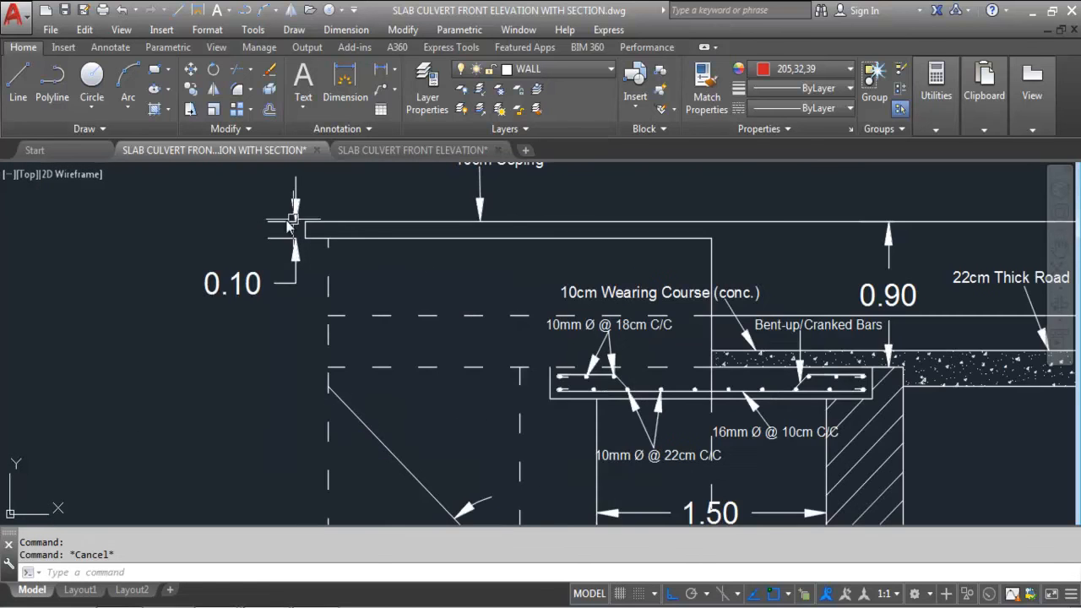
pyautogui.scroll(-6, 292, 213)
pyautogui.scroll(2, 346, 257)
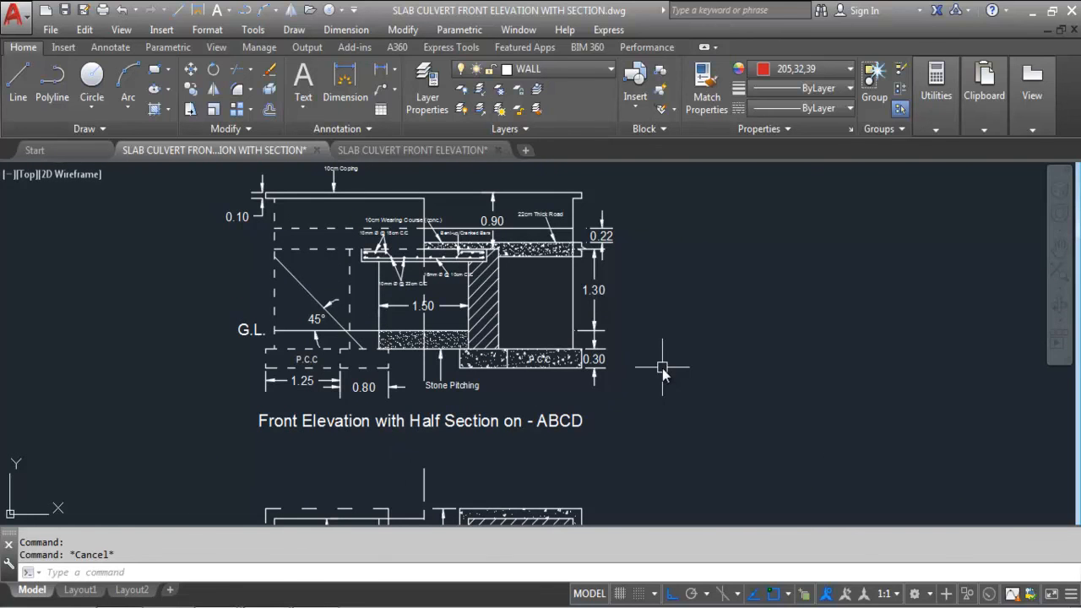
# Compare the ABCD section line on the half sectional plan with the front elevation and its title
pyautogui.scroll(-4, 660, 370)
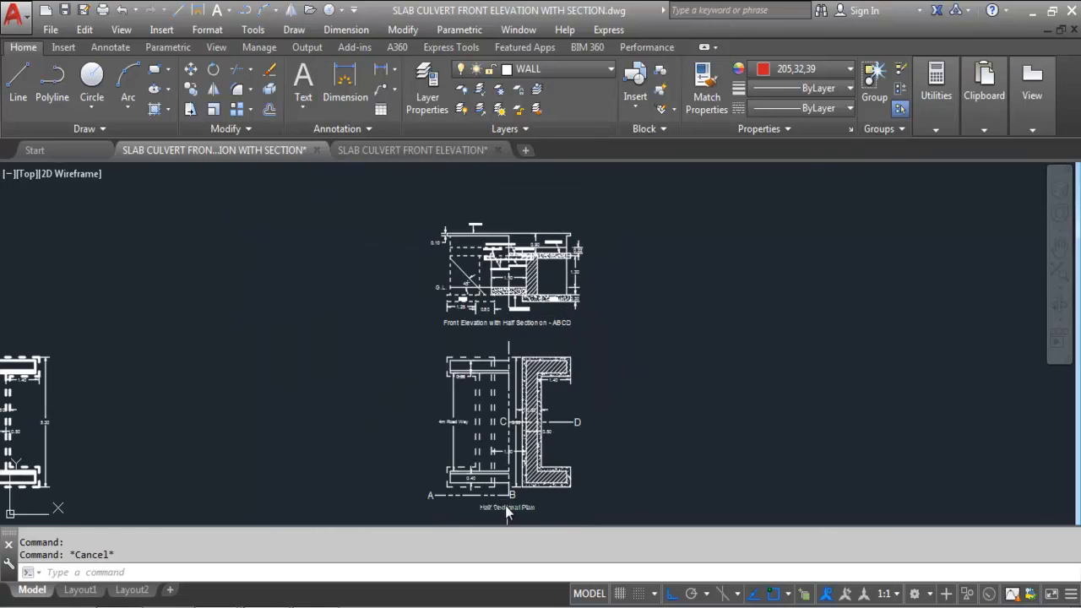
pyautogui.scroll(4, 434, 519)
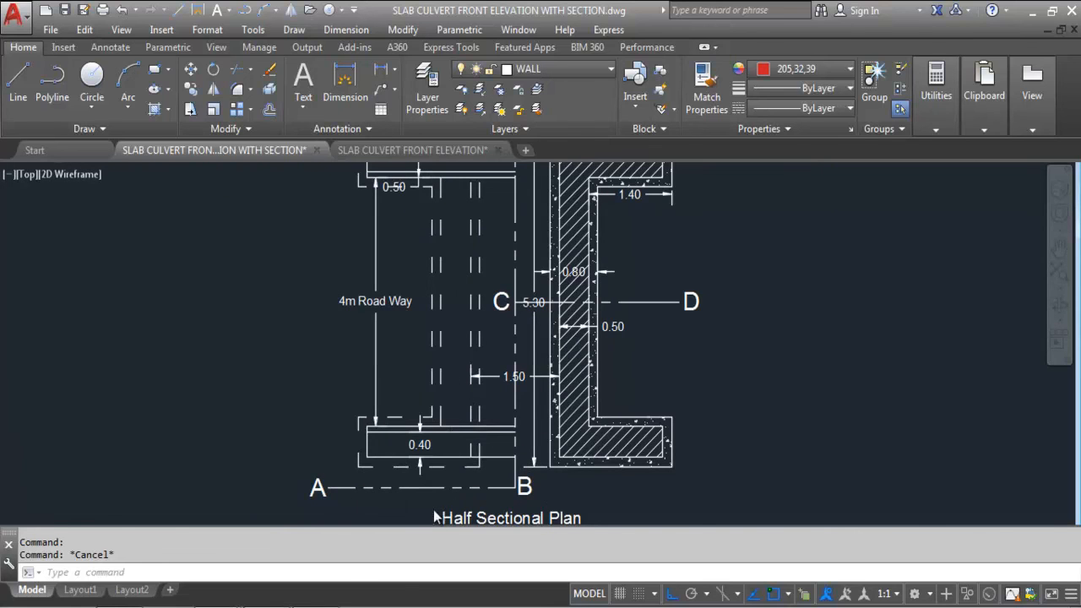
pyautogui.scroll(-3, 433, 511)
pyautogui.scroll(3, 463, 370)
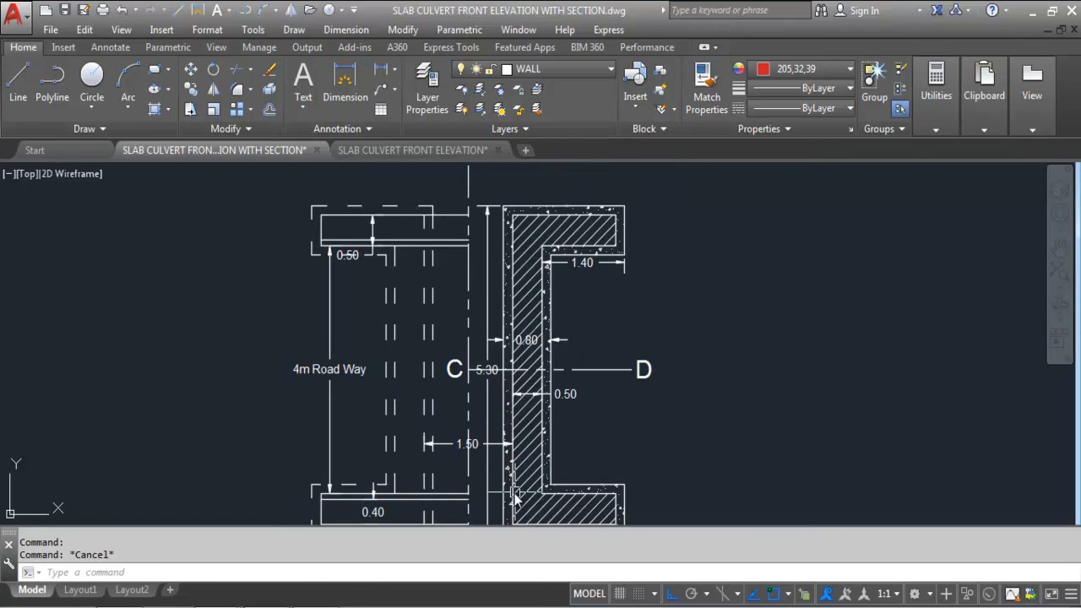
pyautogui.scroll(-3, 518, 487)
pyautogui.scroll(3, 458, 363)
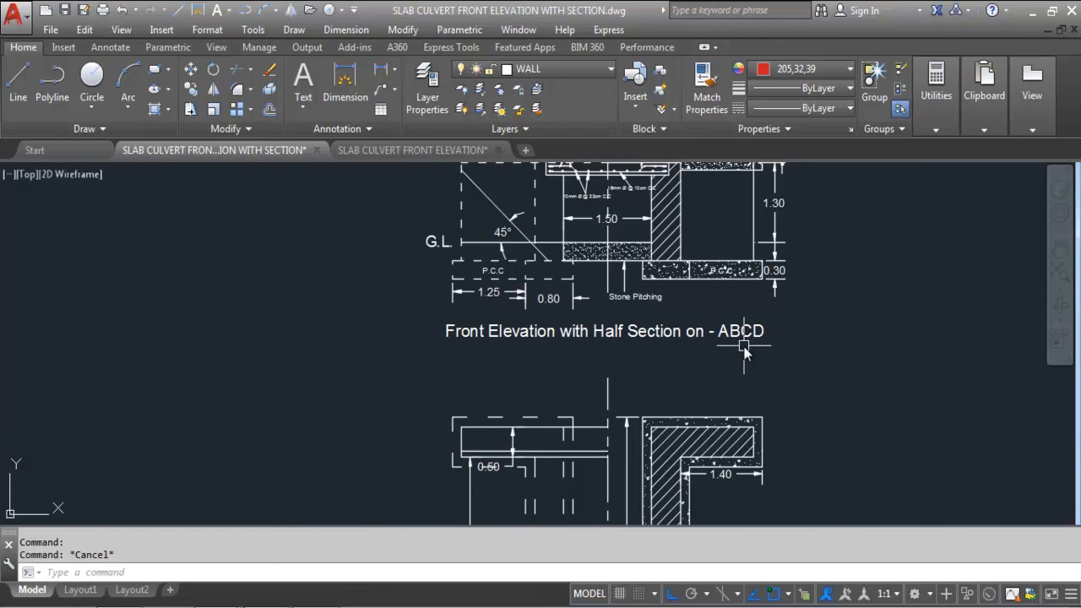
pyautogui.scroll(-3, 382, 395)
pyautogui.scroll(3, 486, 414)
pyautogui.scroll(-2, 490, 425)
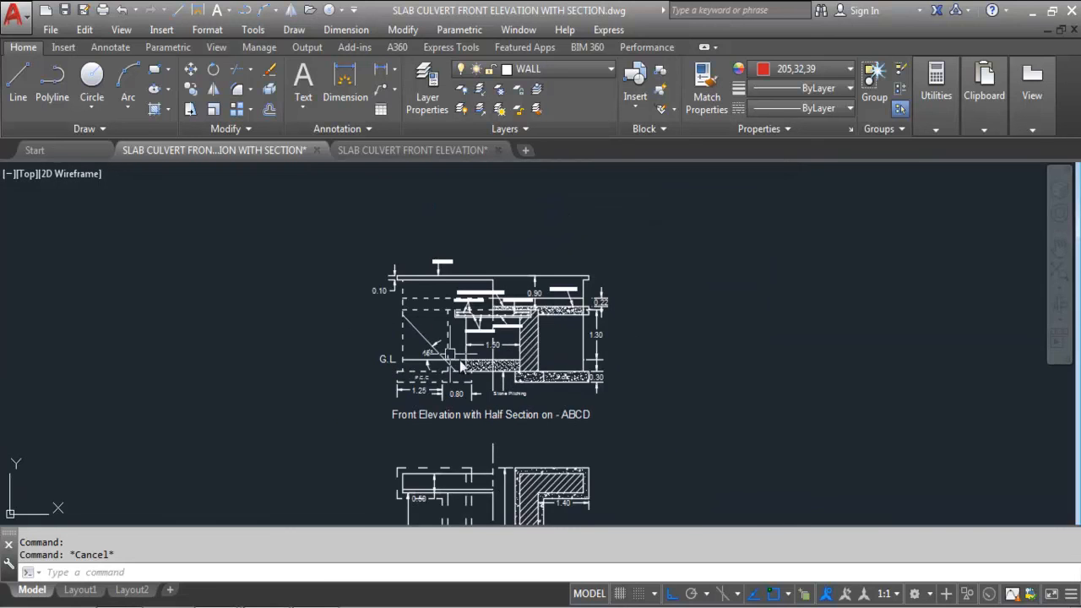
pyautogui.scroll(2, 464, 353)
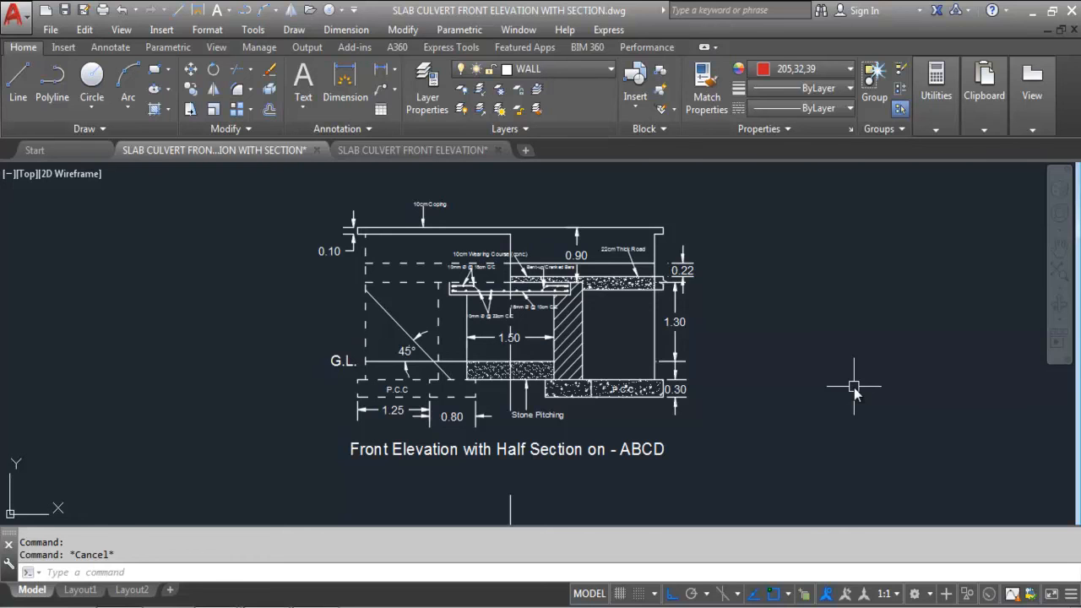
pyautogui.middleClick(854, 385)
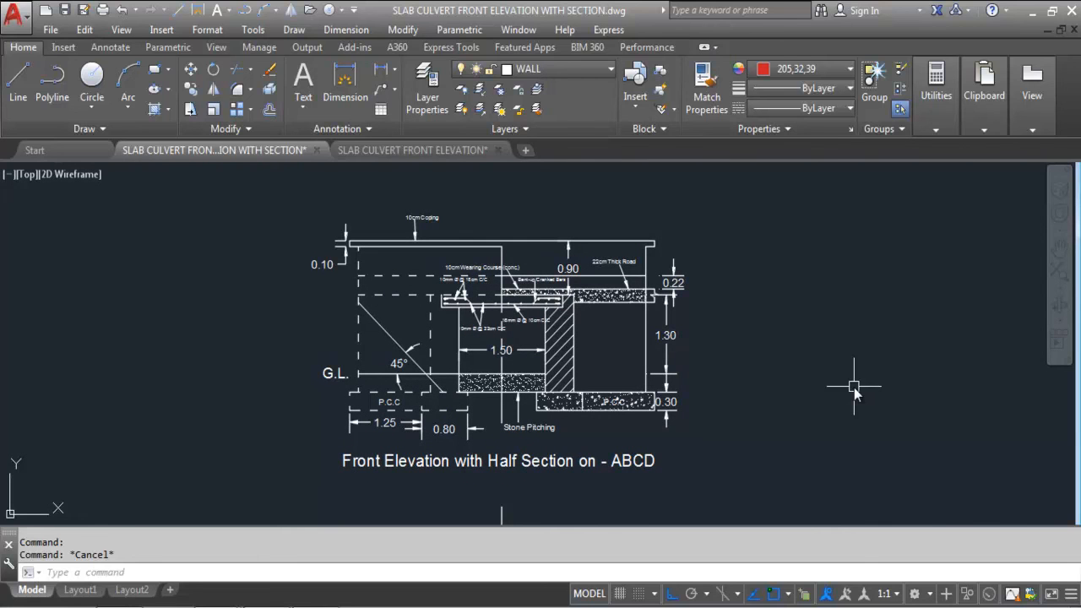